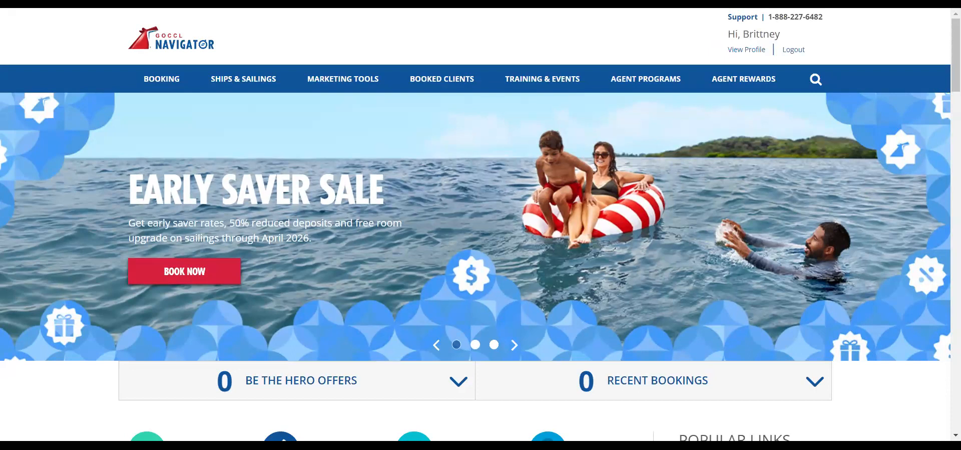
- Page the Promotions carousel until the Holiday Savings Sale card shows beside Early Saver and Great Rates
{"action": "scroll", "coordinate": [654, 31], "scroll_direction": "down", "scroll_amount": 8}
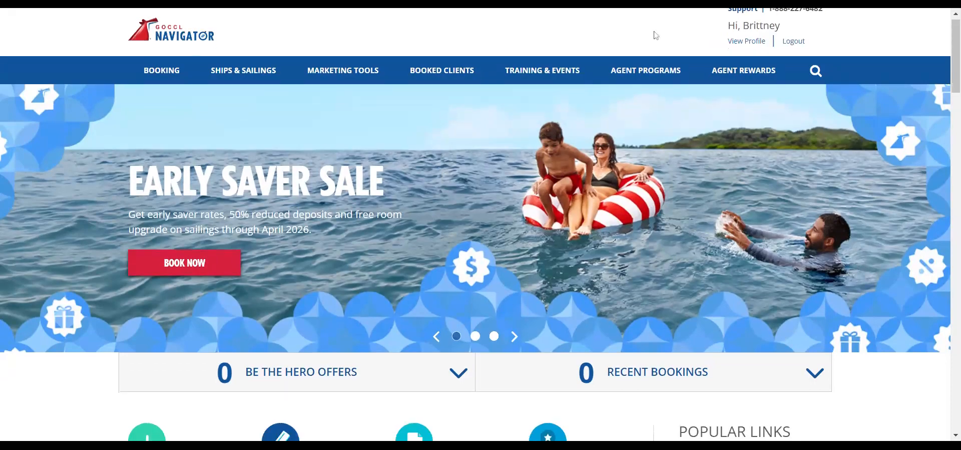
{"action": "scroll", "coordinate": [653, 186], "scroll_direction": "down", "scroll_amount": 10}
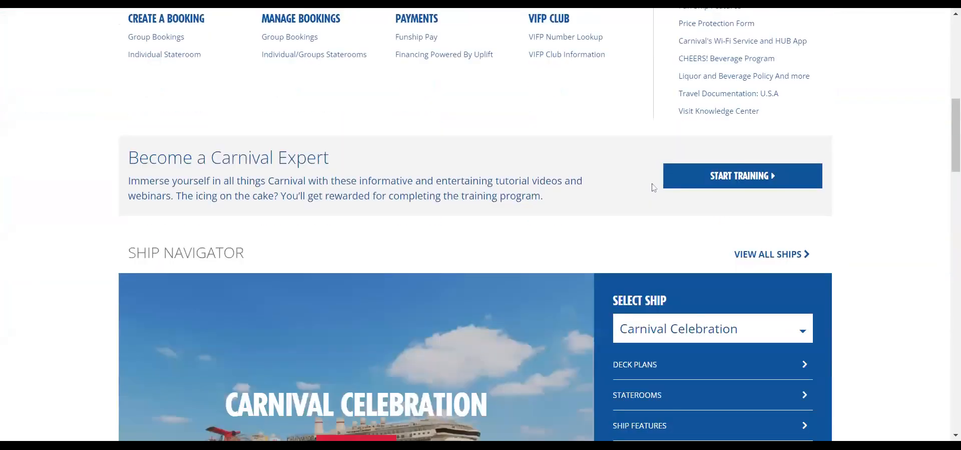
{"action": "scroll", "coordinate": [653, 187], "scroll_direction": "down", "scroll_amount": 3}
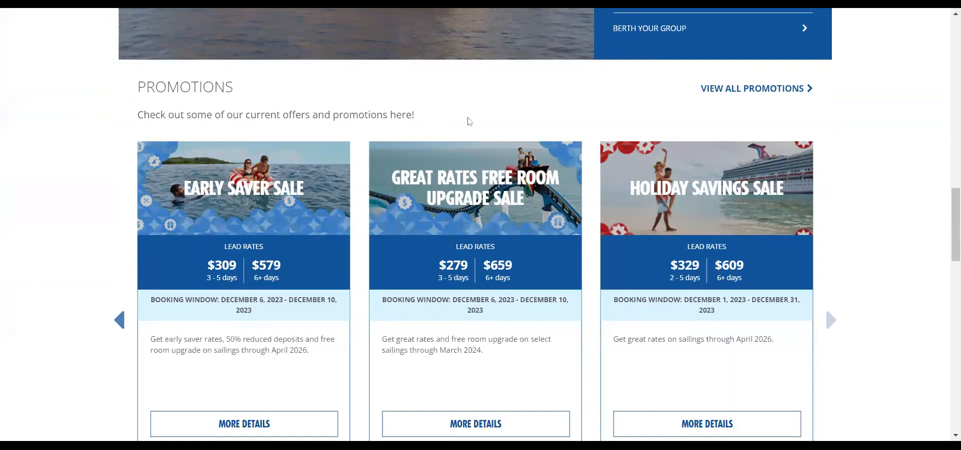
{"action": "scroll", "coordinate": [883, 165], "scroll_direction": "down", "scroll_amount": 3}
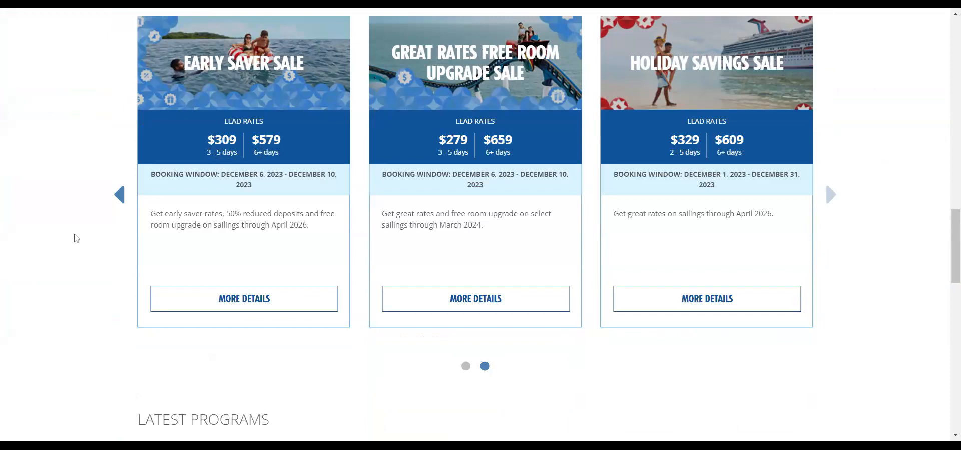
{"action": "left_click", "coordinate": [106, 196]}
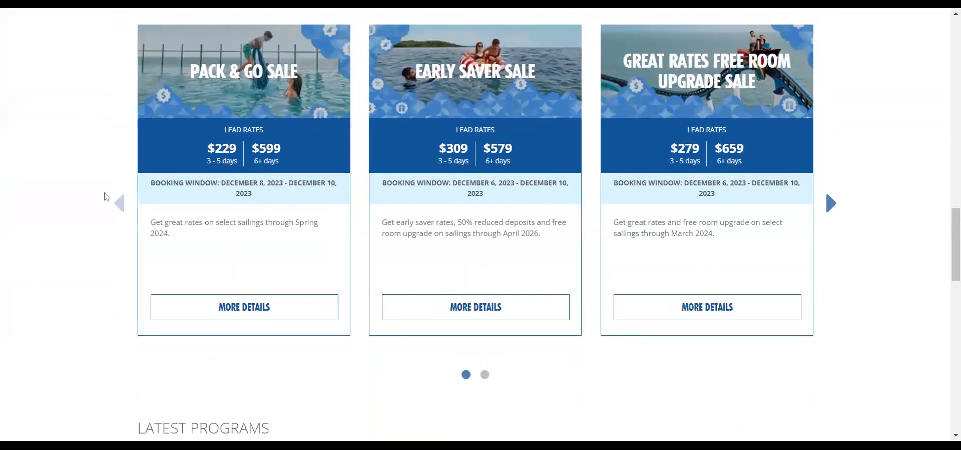
{"action": "scroll", "coordinate": [121, 165], "scroll_direction": "up", "scroll_amount": 3}
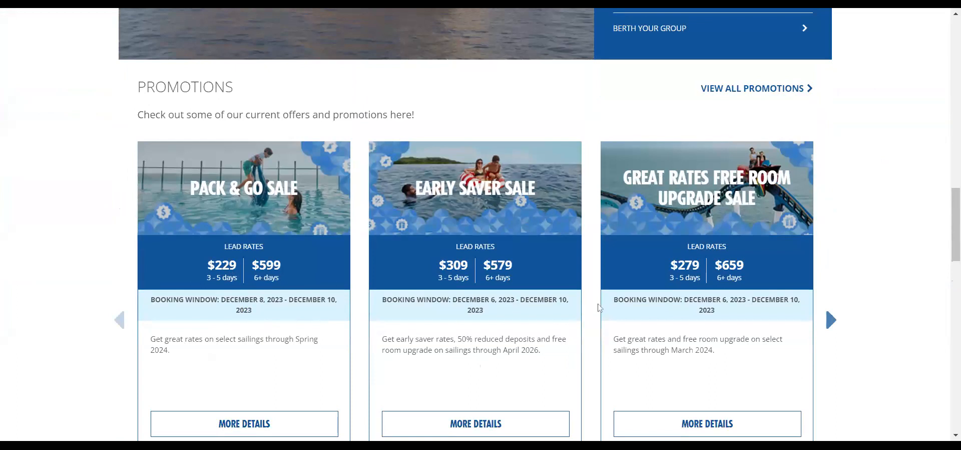
{"action": "scroll", "coordinate": [739, 311], "scroll_direction": "down", "scroll_amount": 1}
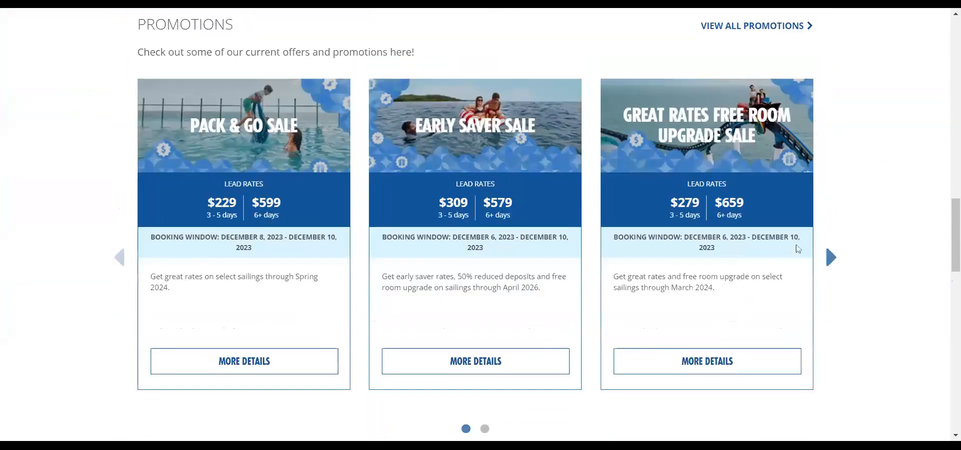
{"action": "left_click", "coordinate": [834, 264]}
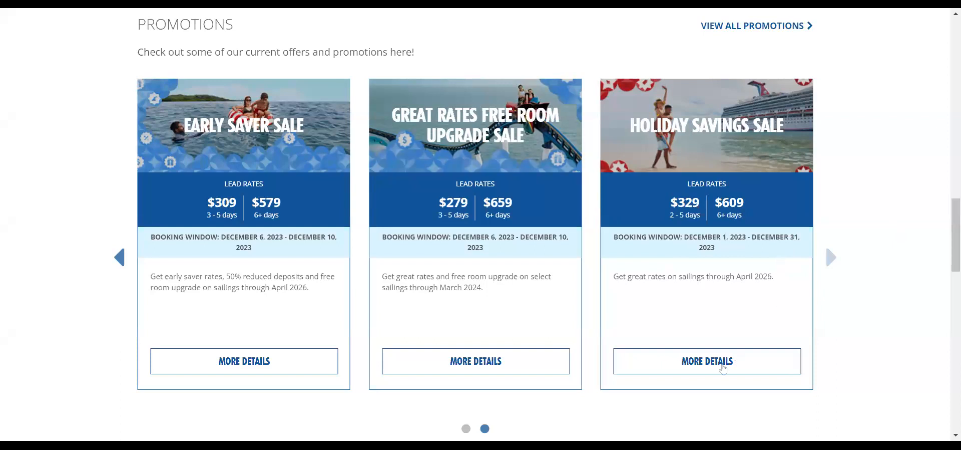
- Open MORE DETAILS on the Holiday Savings Sale promotion card
{"action": "left_click", "coordinate": [723, 368]}
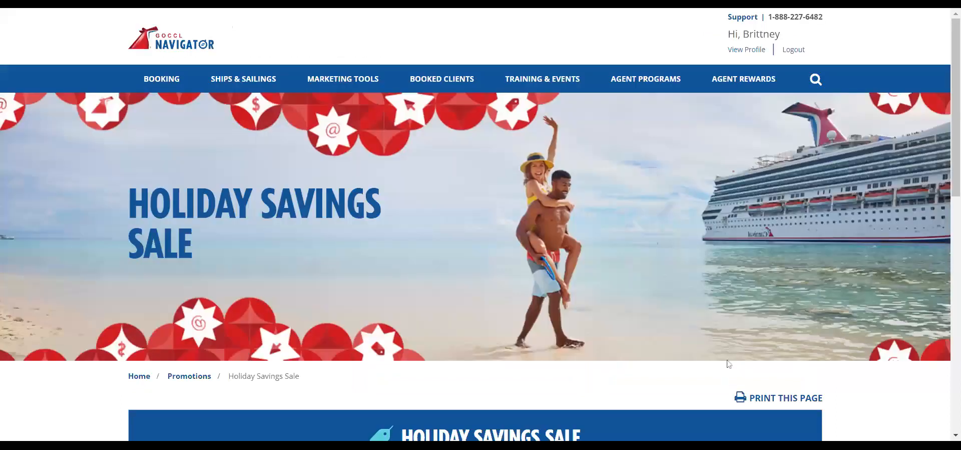
- Review the Holiday Savings Sale PB4 offer table and search individual sailings for 2 guests
{"action": "scroll", "coordinate": [843, 383], "scroll_direction": "down", "scroll_amount": 1}
{"action": "scroll", "coordinate": [843, 383], "scroll_direction": "down", "scroll_amount": 8}
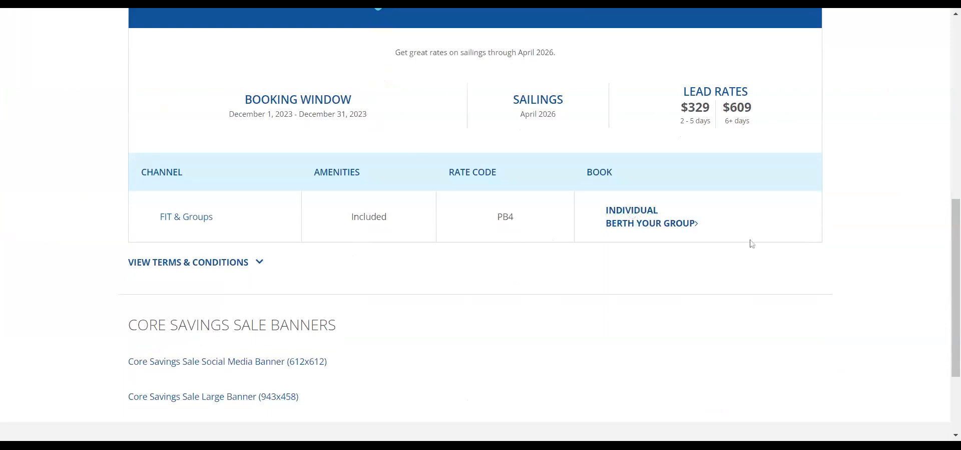
{"action": "scroll", "coordinate": [766, 248], "scroll_direction": "up", "scroll_amount": 1}
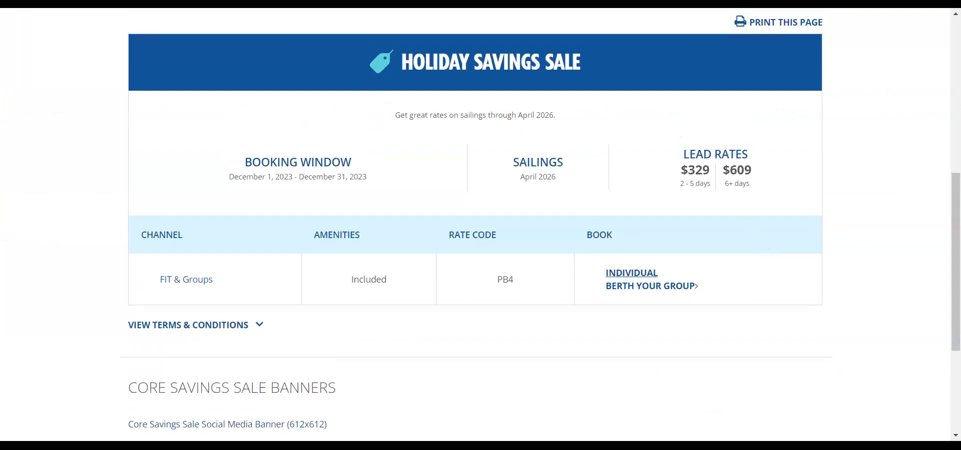
{"action": "left_click", "coordinate": [628, 275]}
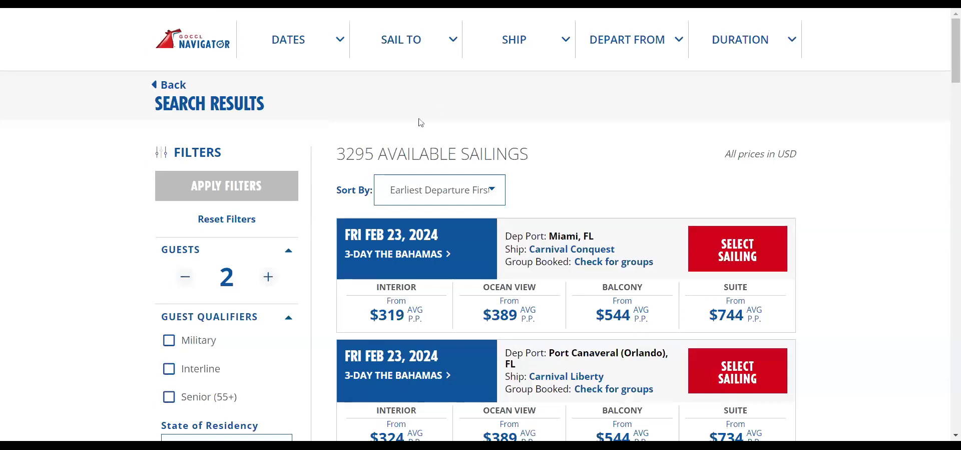
- Scroll the PB4 results comparing Interior, Ocean View, Balcony and Suite prices through Feb 26, 2024
{"action": "scroll", "coordinate": [225, 324], "scroll_direction": "down", "scroll_amount": 5}
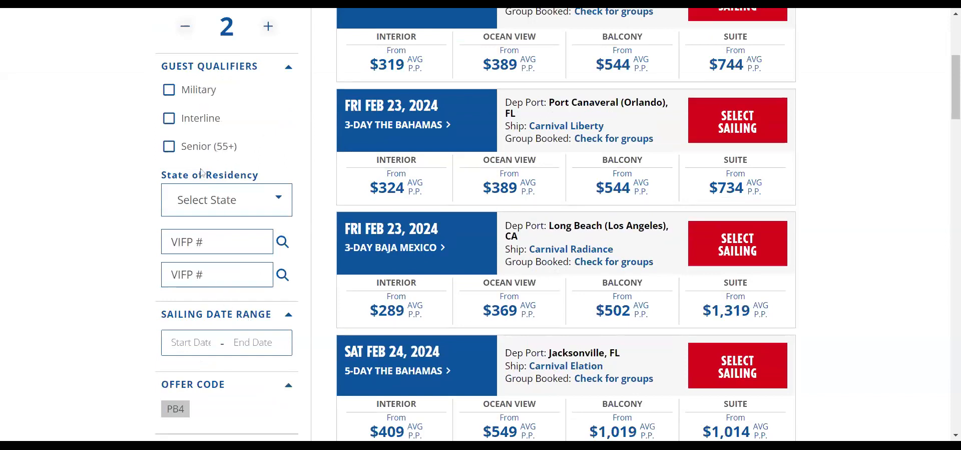
{"action": "scroll", "coordinate": [203, 174], "scroll_direction": "down", "scroll_amount": 3}
{"action": "scroll", "coordinate": [228, 251], "scroll_direction": "up", "scroll_amount": 6}
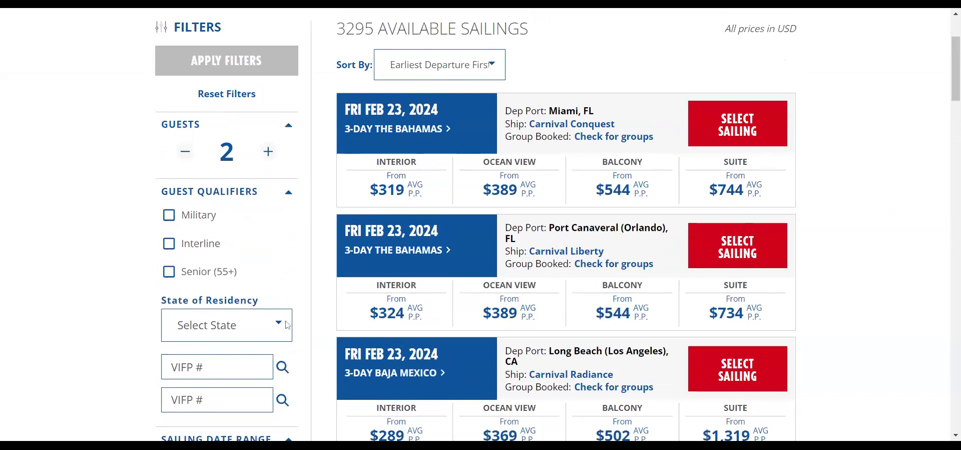
{"action": "scroll", "coordinate": [288, 324], "scroll_direction": "down", "scroll_amount": 2}
{"action": "scroll", "coordinate": [288, 325], "scroll_direction": "down", "scroll_amount": 2}
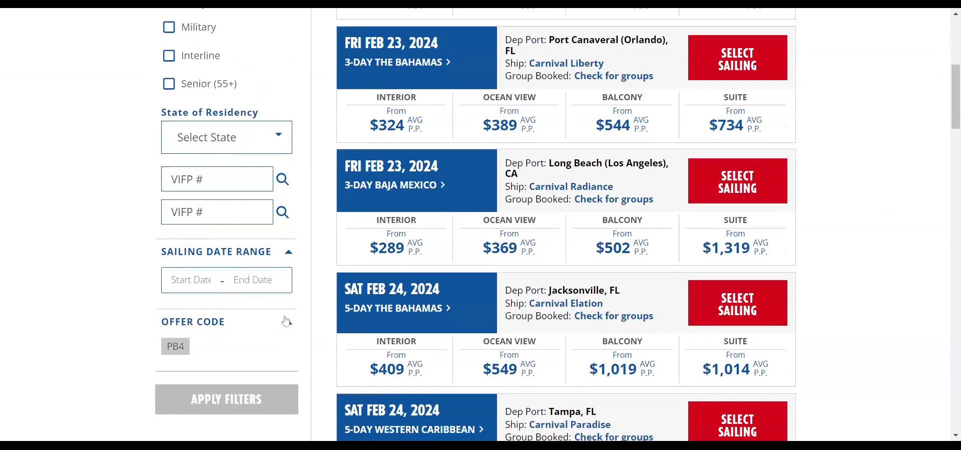
{"action": "scroll", "coordinate": [286, 321], "scroll_direction": "up", "scroll_amount": 3}
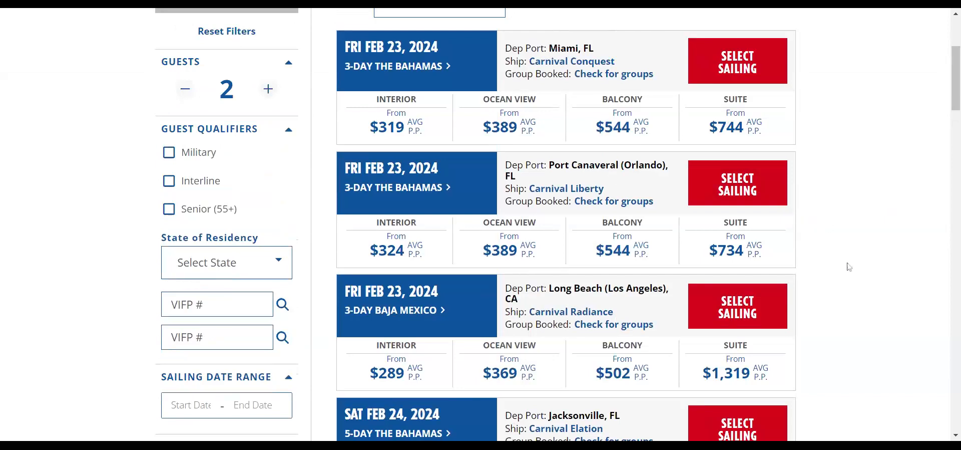
{"action": "scroll", "coordinate": [851, 267], "scroll_direction": "down", "scroll_amount": 1}
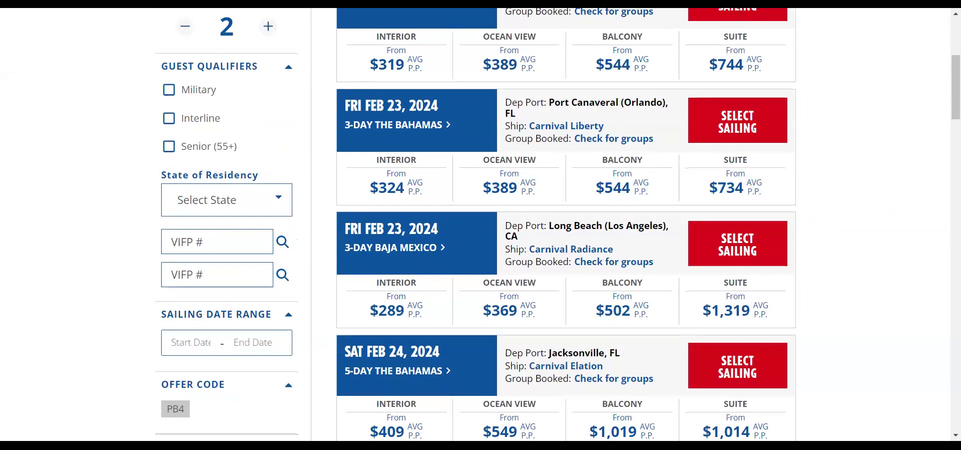
{"action": "scroll", "coordinate": [852, 271], "scroll_direction": "down", "scroll_amount": 2}
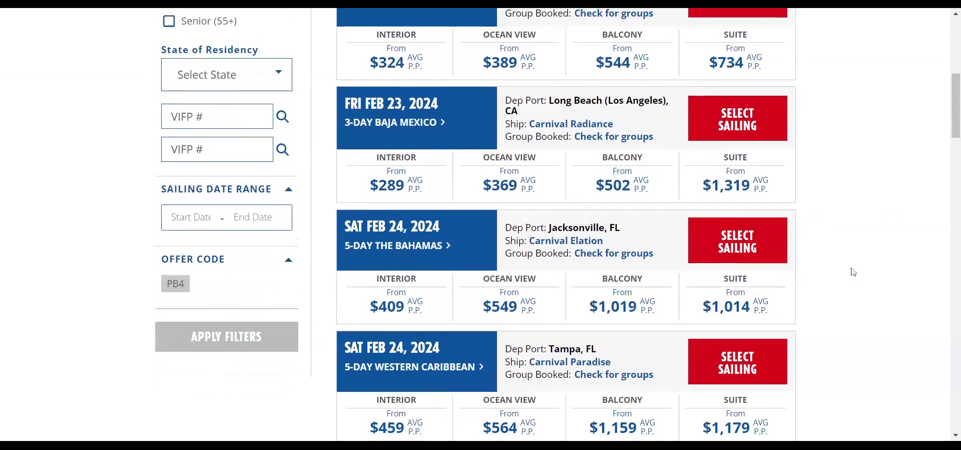
{"action": "scroll", "coordinate": [853, 271], "scroll_direction": "down", "scroll_amount": 2}
{"action": "scroll", "coordinate": [854, 271], "scroll_direction": "down", "scroll_amount": 2}
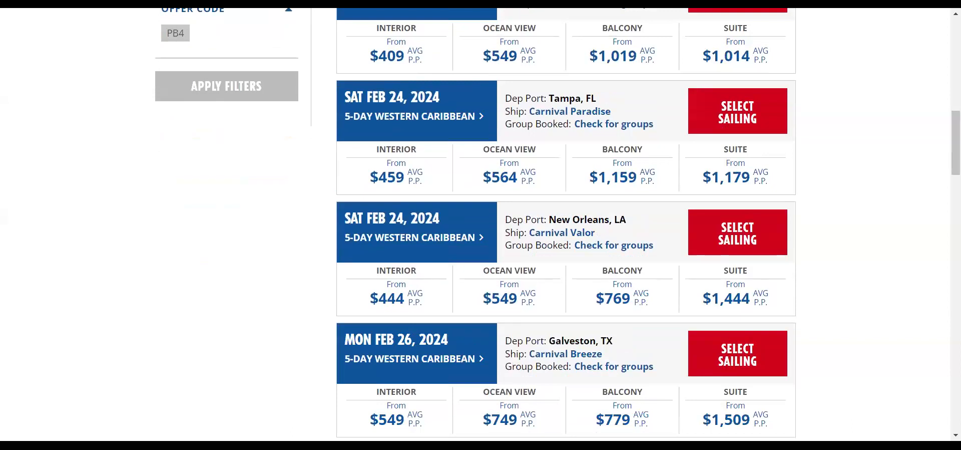
{"action": "scroll", "coordinate": [851, 256], "scroll_direction": "up", "scroll_amount": 6}
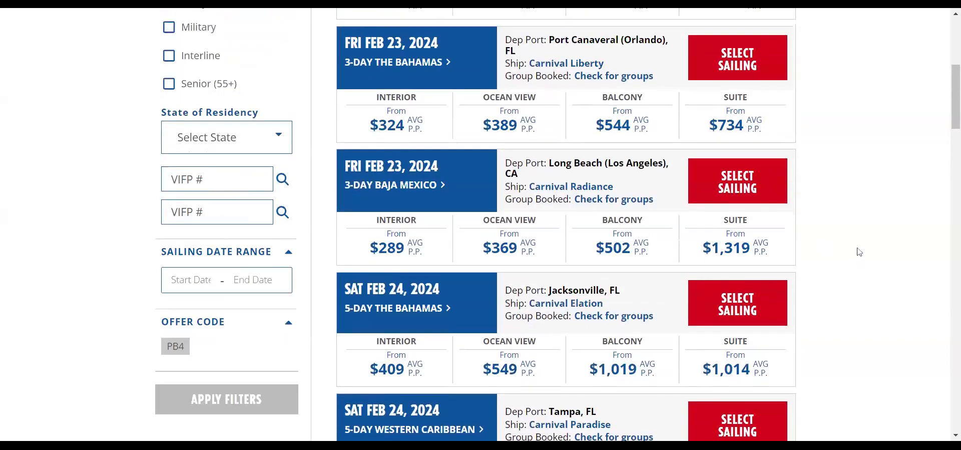
{"action": "scroll", "coordinate": [856, 232], "scroll_direction": "up", "scroll_amount": 2}
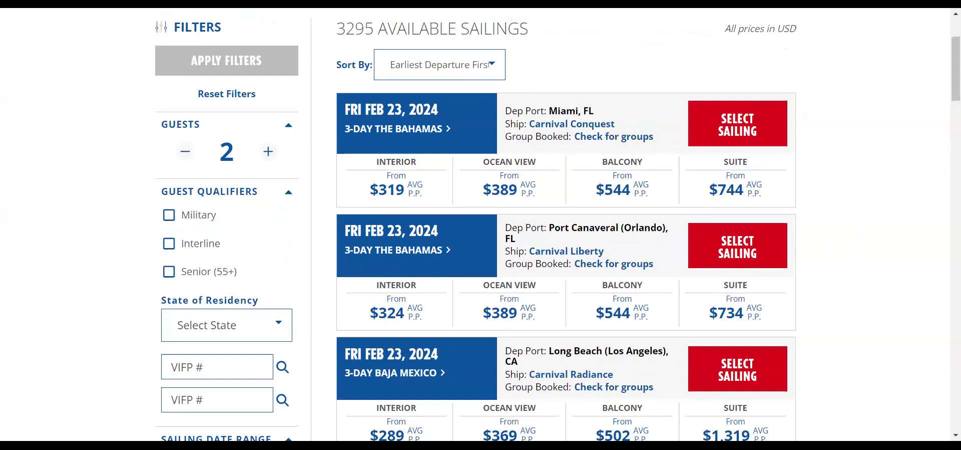
{"action": "scroll", "coordinate": [630, 245], "scroll_direction": "down", "scroll_amount": 2}
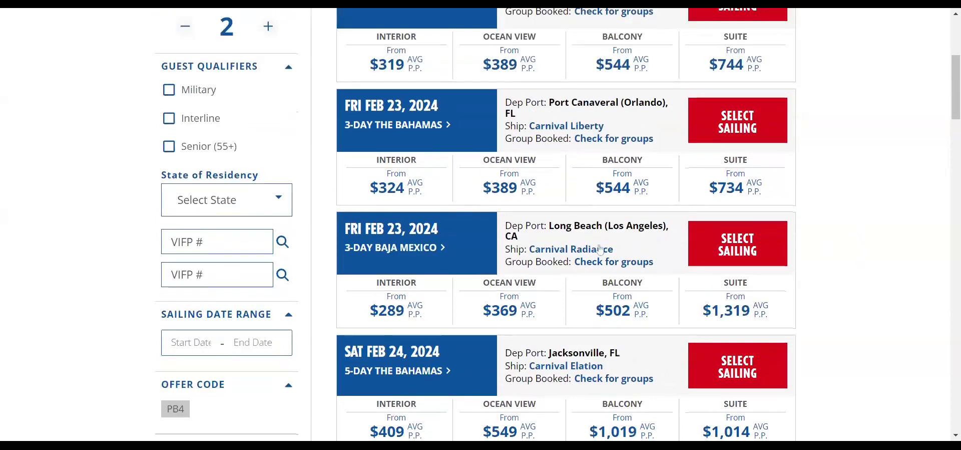
{"action": "scroll", "coordinate": [634, 245], "scroll_direction": "down", "scroll_amount": 5}
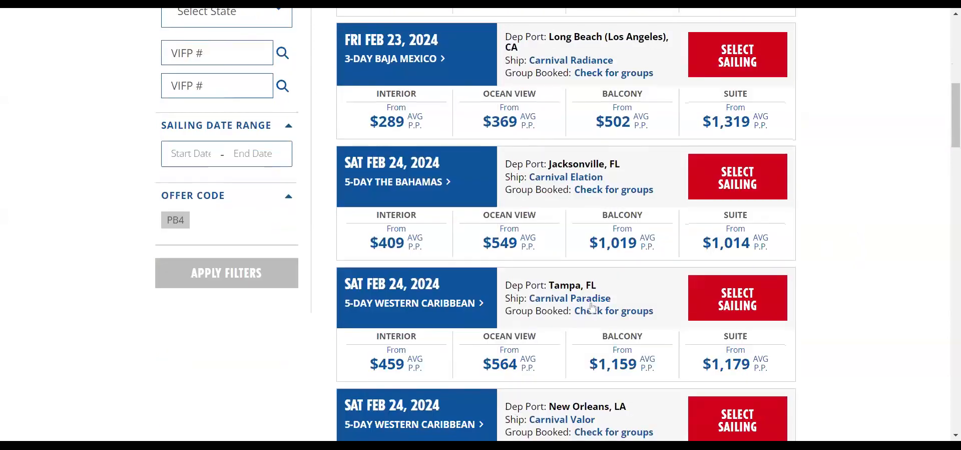
{"action": "scroll", "coordinate": [616, 293], "scroll_direction": "down", "scroll_amount": 2}
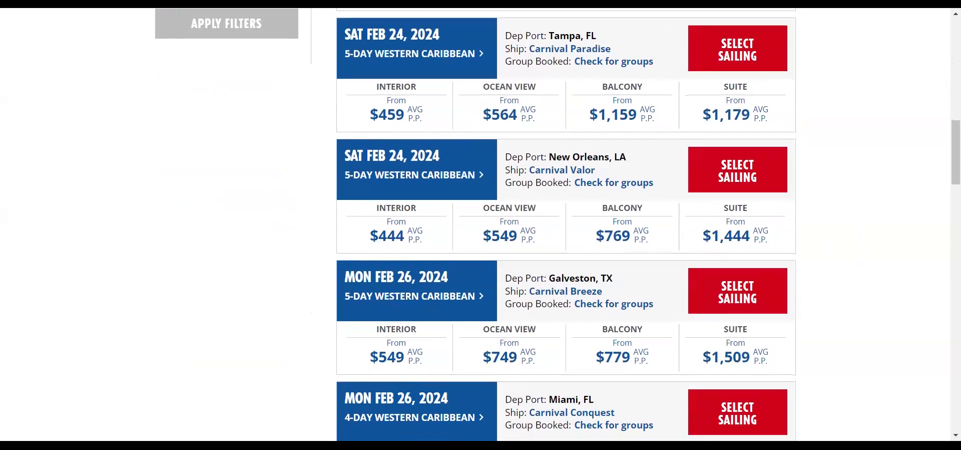
{"action": "scroll", "coordinate": [580, 292], "scroll_direction": "down", "scroll_amount": 2}
{"action": "scroll", "coordinate": [583, 301], "scroll_direction": "down", "scroll_amount": 1}
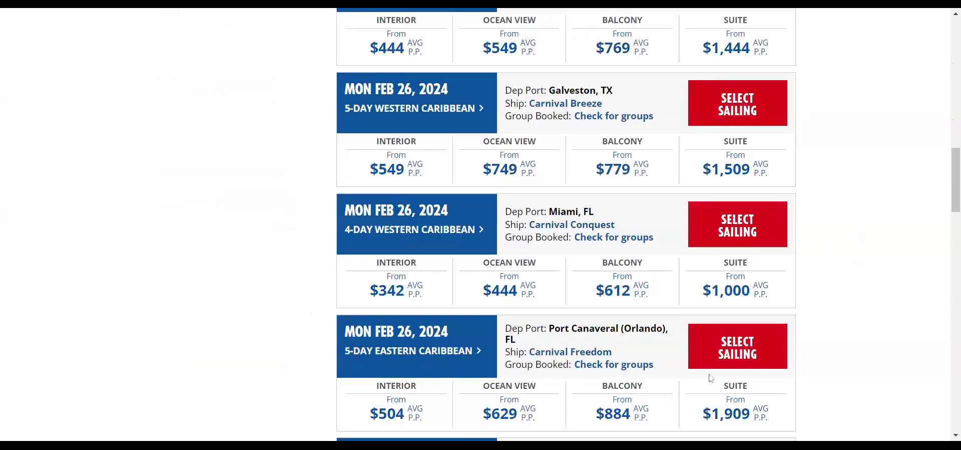
{"action": "scroll", "coordinate": [848, 365], "scroll_direction": "down", "scroll_amount": 4}
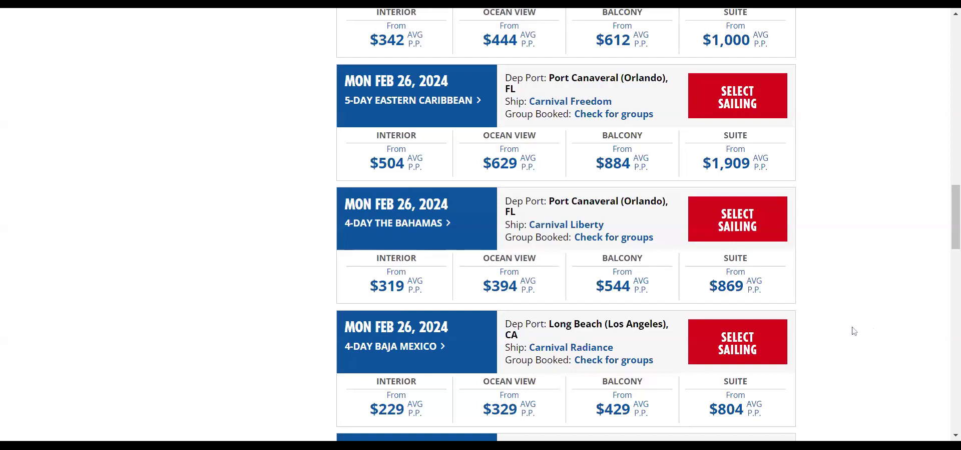
- Scroll back to the Feb 24, 2024 sailings from Jacksonville, Tampa and New Orleans
{"action": "scroll", "coordinate": [854, 331], "scroll_direction": "up", "scroll_amount": 2}
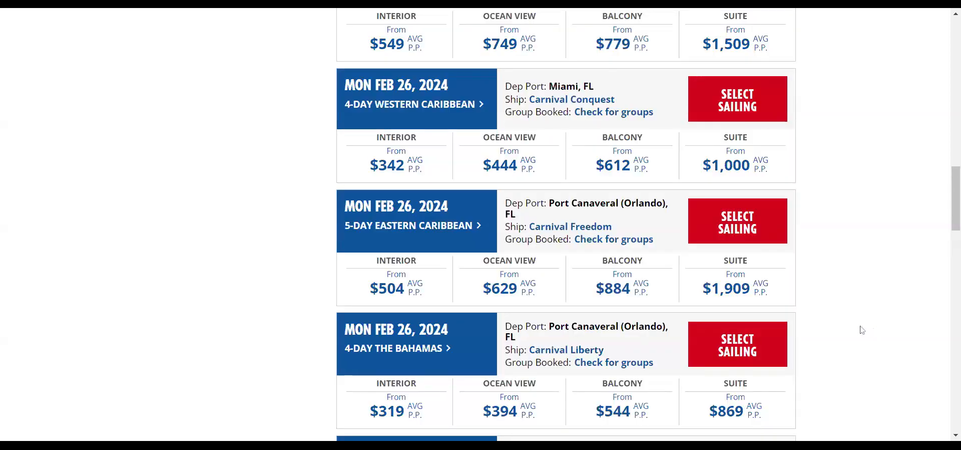
{"action": "scroll", "coordinate": [861, 329], "scroll_direction": "up", "scroll_amount": 3}
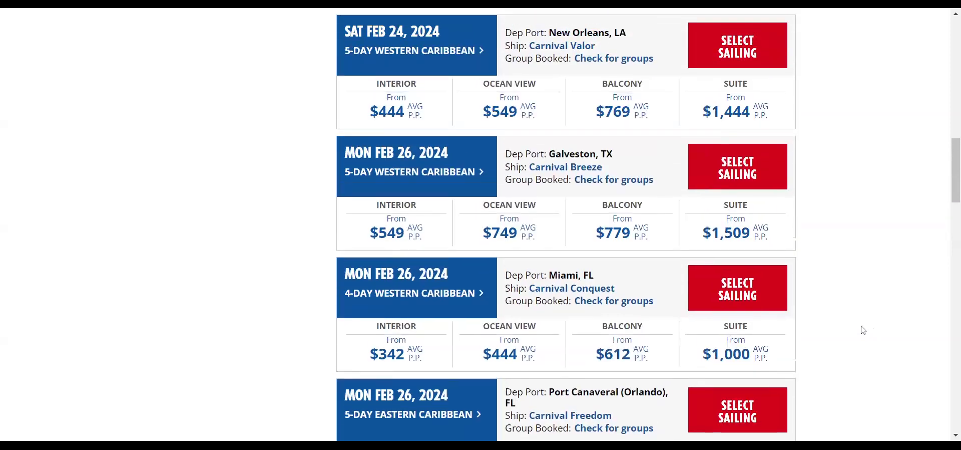
{"action": "scroll", "coordinate": [856, 330], "scroll_direction": "up", "scroll_amount": 1}
{"action": "scroll", "coordinate": [870, 313], "scroll_direction": "up", "scroll_amount": 2}
{"action": "scroll", "coordinate": [871, 313], "scroll_direction": "up", "scroll_amount": 1}
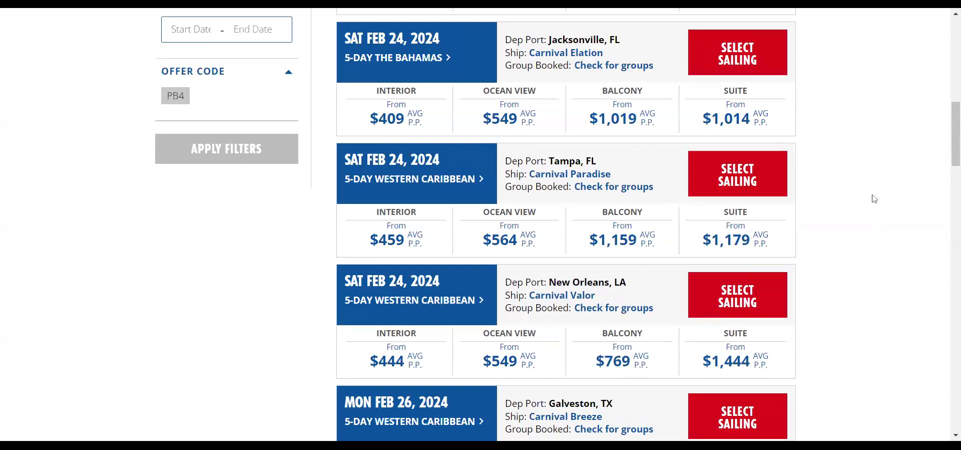
{"action": "scroll", "coordinate": [876, 196], "scroll_direction": "up", "scroll_amount": 2}
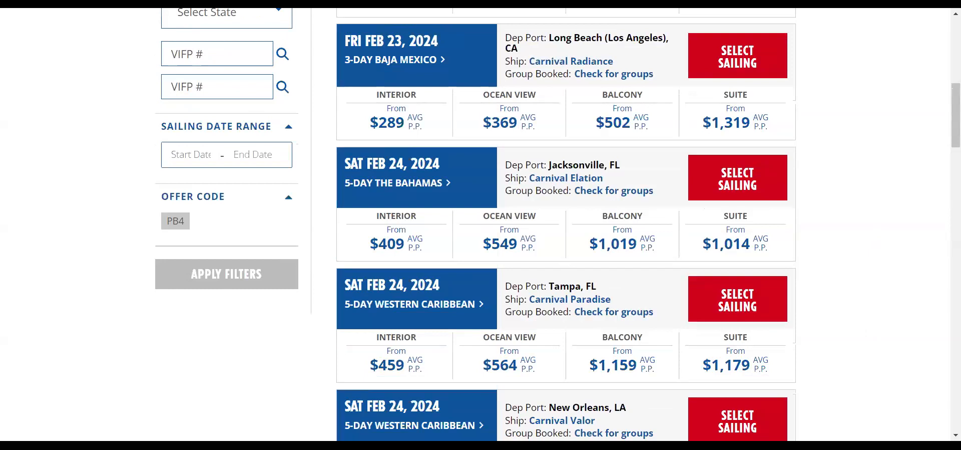
{"action": "scroll", "coordinate": [876, 202], "scroll_direction": "down", "scroll_amount": 2}
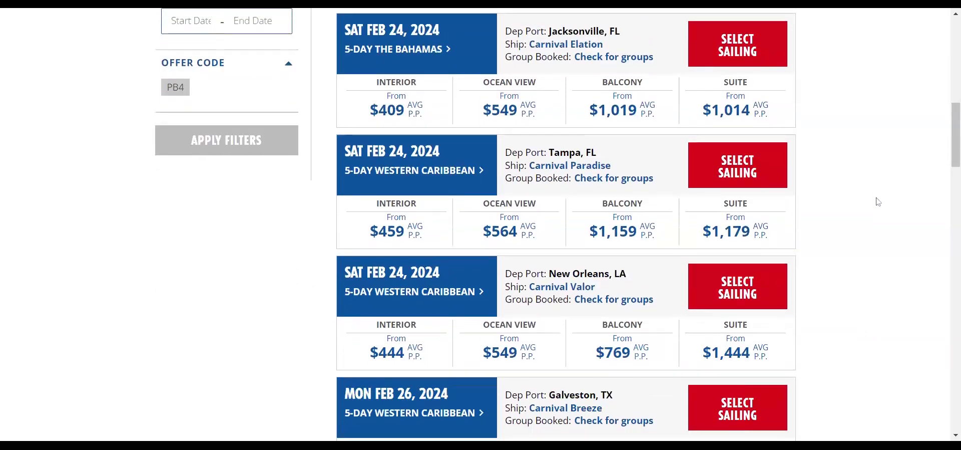
{"action": "scroll", "coordinate": [876, 201], "scroll_direction": "down", "scroll_amount": 2}
{"action": "scroll", "coordinate": [876, 202], "scroll_direction": "down", "scroll_amount": 2}
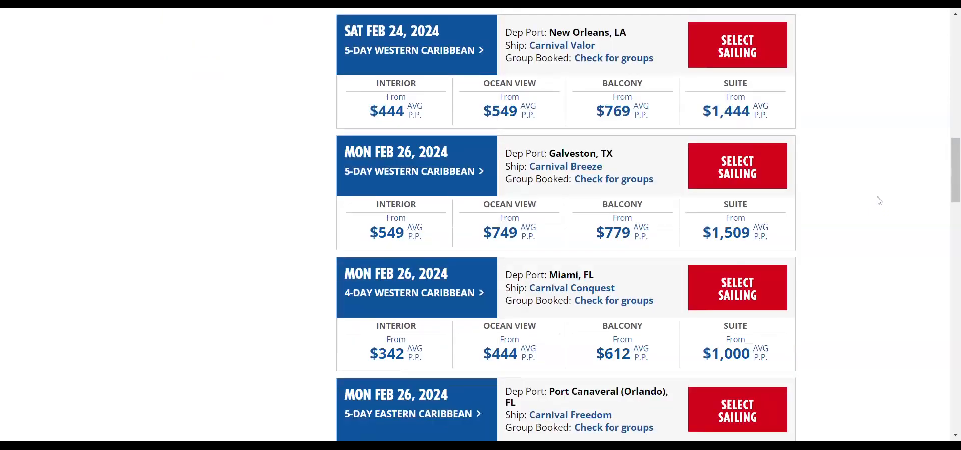
{"action": "scroll", "coordinate": [878, 200], "scroll_direction": "down", "scroll_amount": 3}
{"action": "scroll", "coordinate": [879, 200], "scroll_direction": "down", "scroll_amount": 3}
{"action": "scroll", "coordinate": [878, 200], "scroll_direction": "up", "scroll_amount": 8}
{"action": "scroll", "coordinate": [871, 204], "scroll_direction": "up", "scroll_amount": 2}
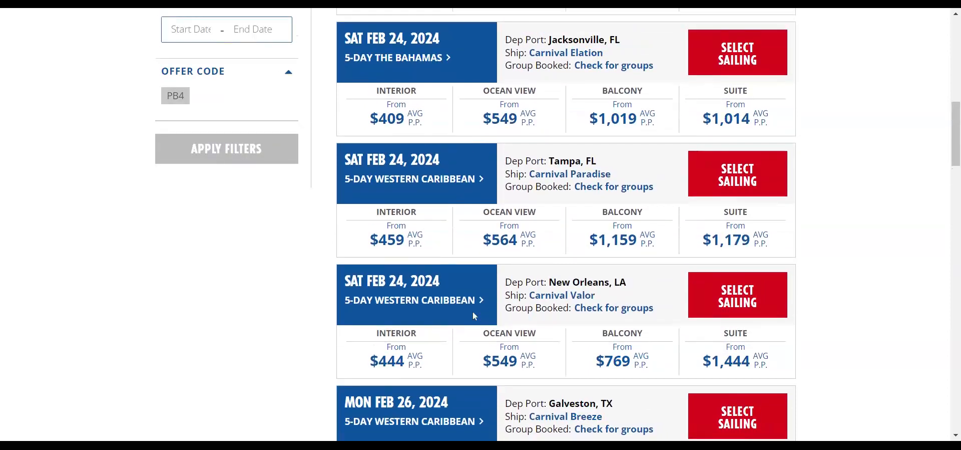
- Select the Feb 24 New Orleans Carnival Valor sailing and review its five offer codes, PB4 from $444
{"action": "left_click", "coordinate": [731, 291]}
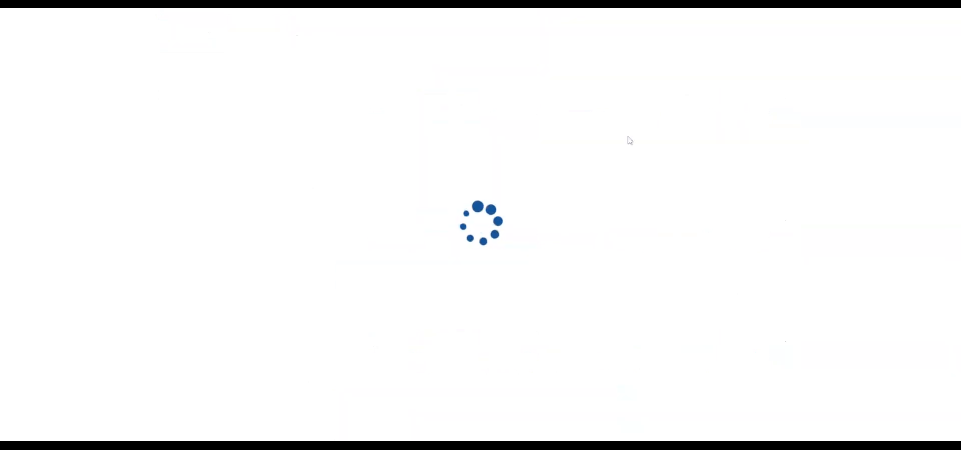
{"action": "scroll", "coordinate": [826, 251], "scroll_direction": "down", "scroll_amount": 3}
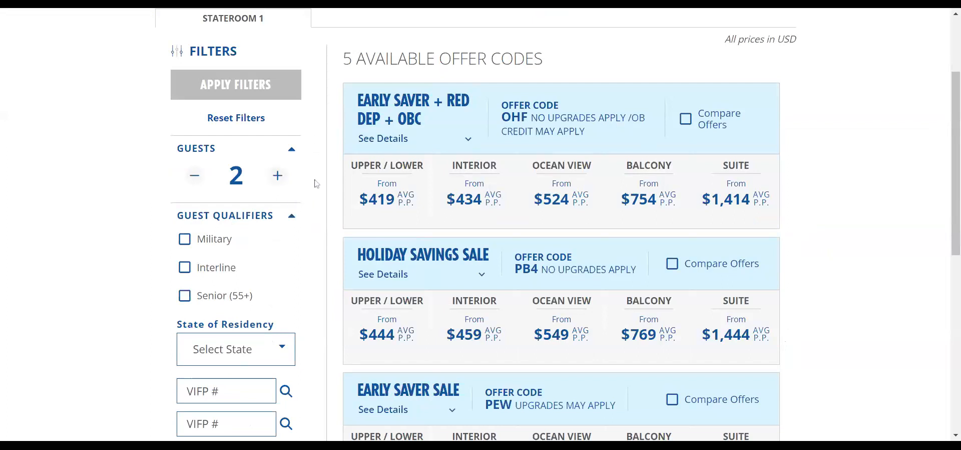
{"action": "scroll", "coordinate": [317, 183], "scroll_direction": "down", "scroll_amount": 1}
{"action": "scroll", "coordinate": [317, 184], "scroll_direction": "up", "scroll_amount": 1}
- Reprice for 4 guests in one stateroom: PB4 interior $294, OHF interior $282
{"action": "left_click", "coordinate": [277, 175]}
{"action": "left_click", "coordinate": [278, 175]}
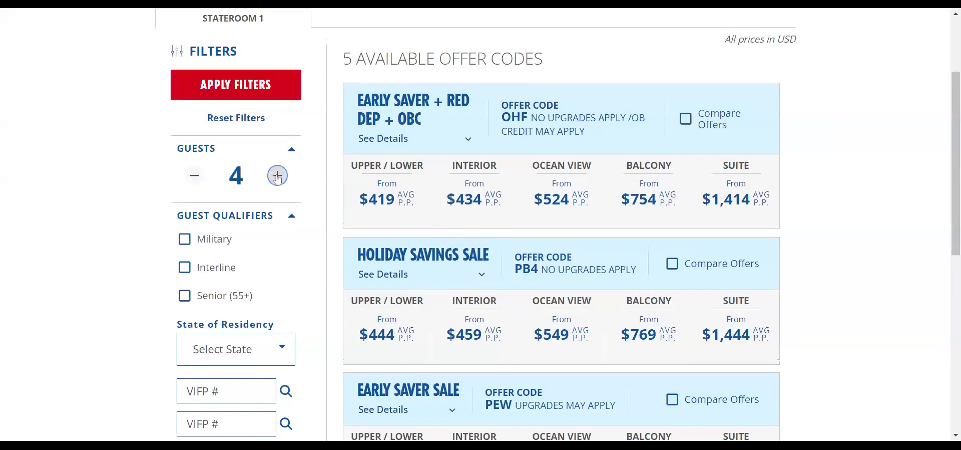
{"action": "scroll", "coordinate": [317, 290], "scroll_direction": "down", "scroll_amount": 4}
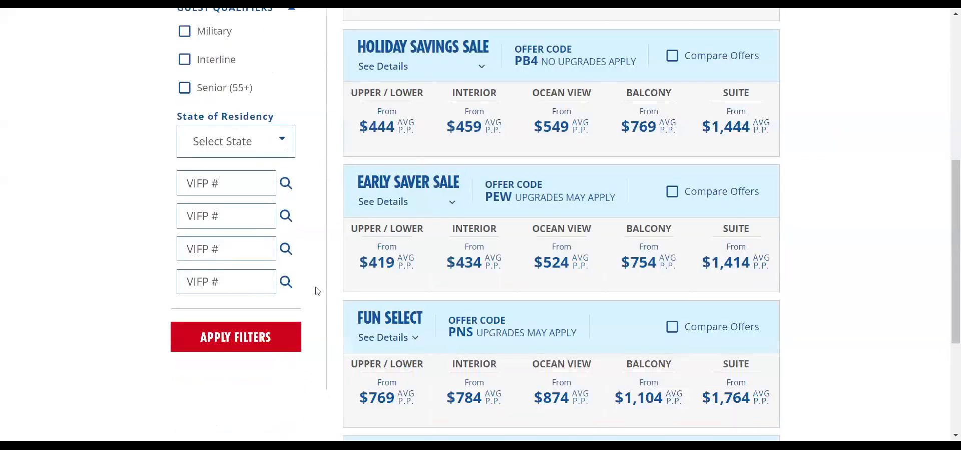
{"action": "scroll", "coordinate": [316, 290], "scroll_direction": "down", "scroll_amount": 2}
{"action": "left_click", "coordinate": [272, 232]}
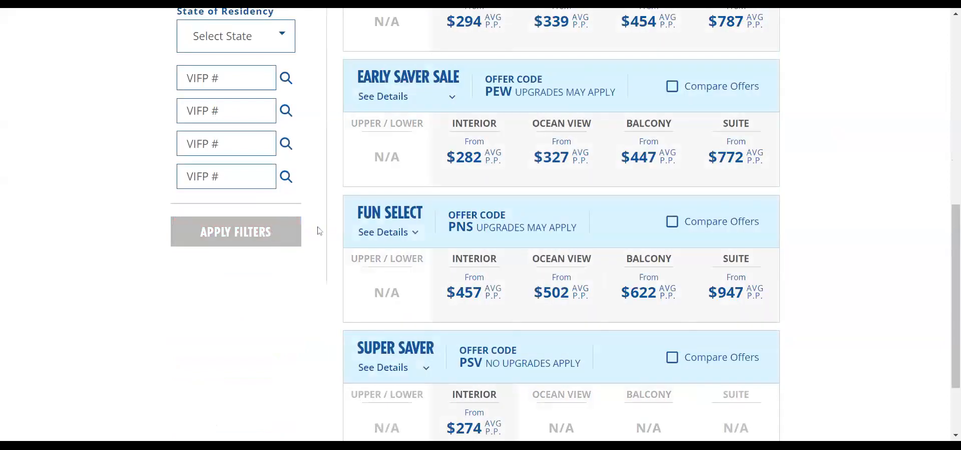
{"action": "scroll", "coordinate": [326, 220], "scroll_direction": "up", "scroll_amount": 2}
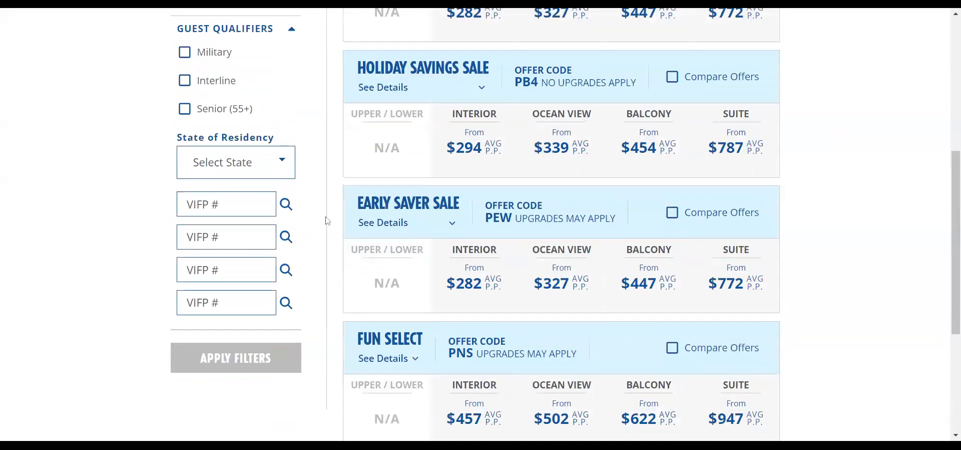
{"action": "scroll", "coordinate": [327, 220], "scroll_direction": "up", "scroll_amount": 2}
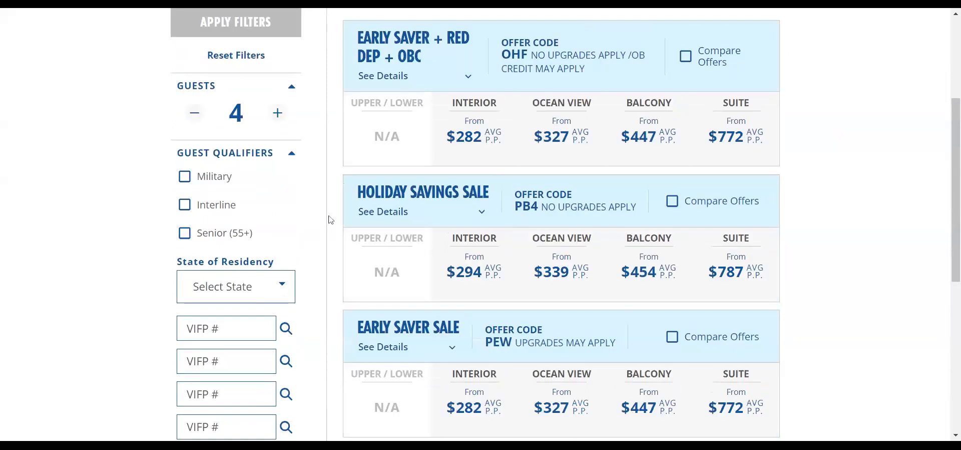
{"action": "scroll", "coordinate": [332, 219], "scroll_direction": "up", "scroll_amount": 2}
{"action": "scroll", "coordinate": [336, 219], "scroll_direction": "down", "scroll_amount": 1}
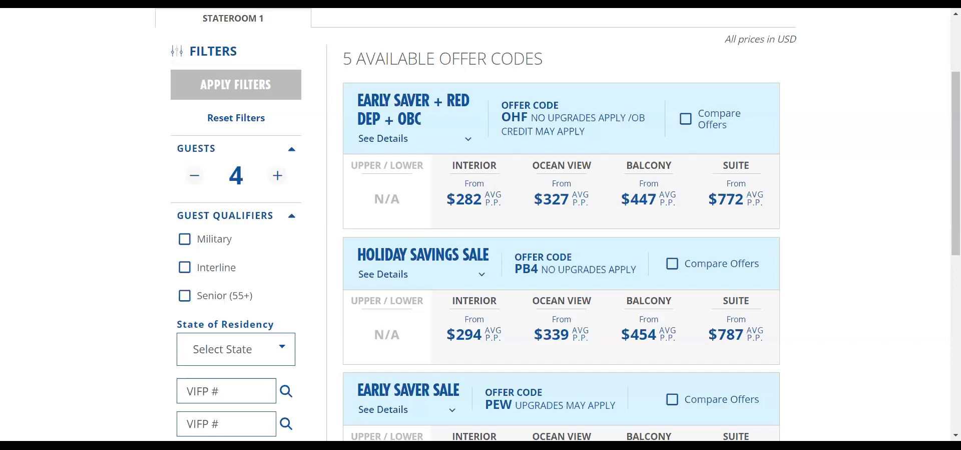
- Try a fifth guest, then return the stateroom to four guests
{"action": "left_click", "coordinate": [278, 175]}
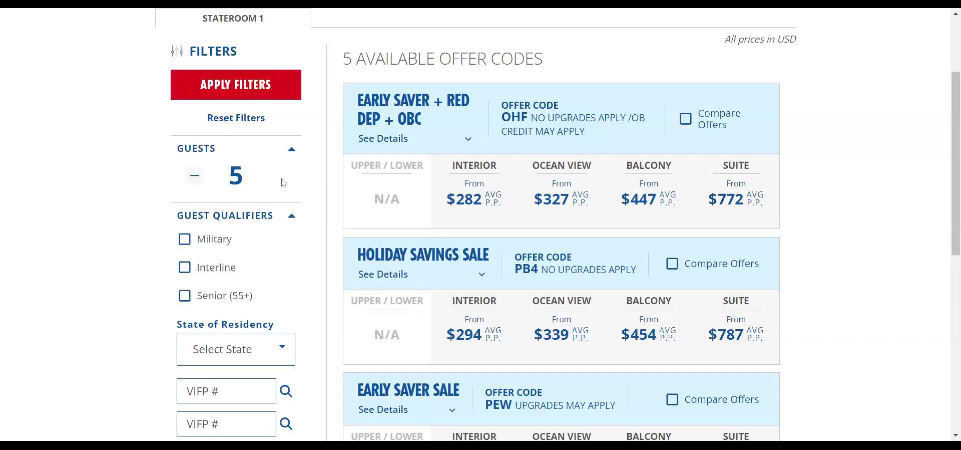
{"action": "left_click", "coordinate": [195, 175]}
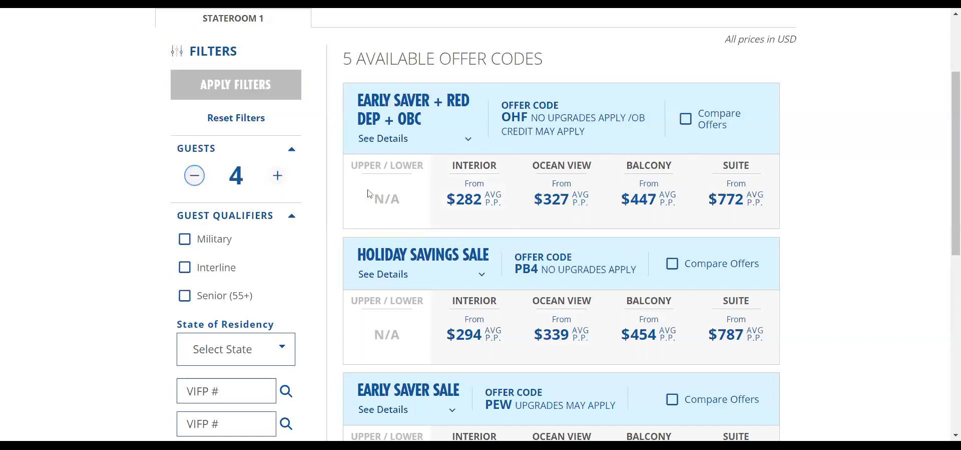
{"action": "scroll", "coordinate": [401, 331], "scroll_direction": "down", "scroll_amount": 4}
{"action": "scroll", "coordinate": [401, 331], "scroll_direction": "down", "scroll_amount": 3}
{"action": "scroll", "coordinate": [375, 161], "scroll_direction": "up", "scroll_amount": 5}
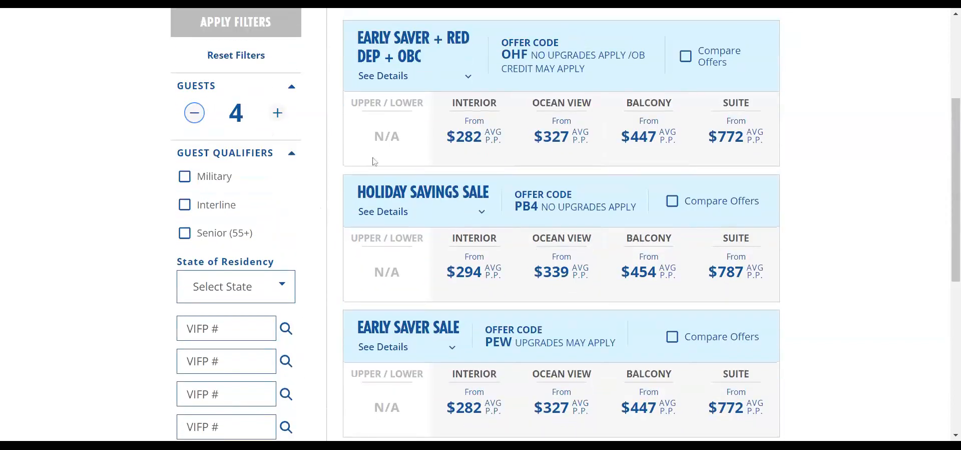
- Reduce to 2 guests and reprice, restoring PB4 at $444 and OHF interior at $434
{"action": "left_click", "coordinate": [195, 113]}
{"action": "left_click", "coordinate": [195, 114]}
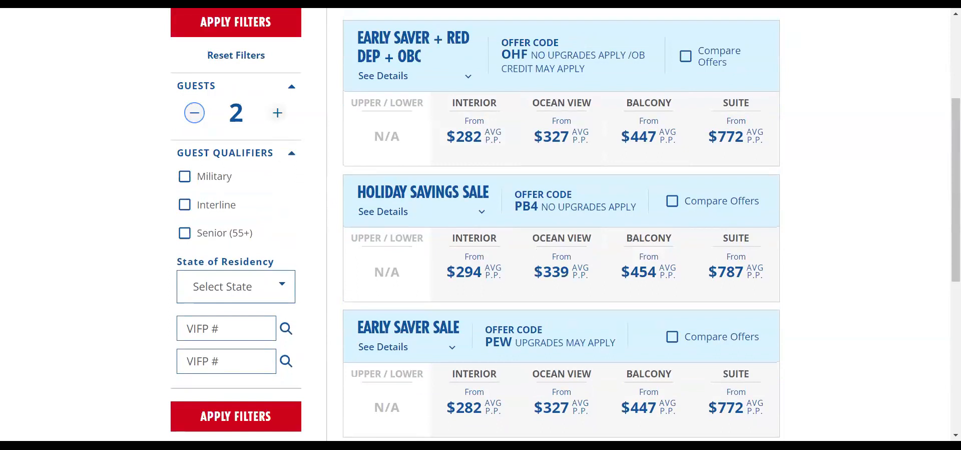
{"action": "scroll", "coordinate": [804, 237], "scroll_direction": "down", "scroll_amount": 5}
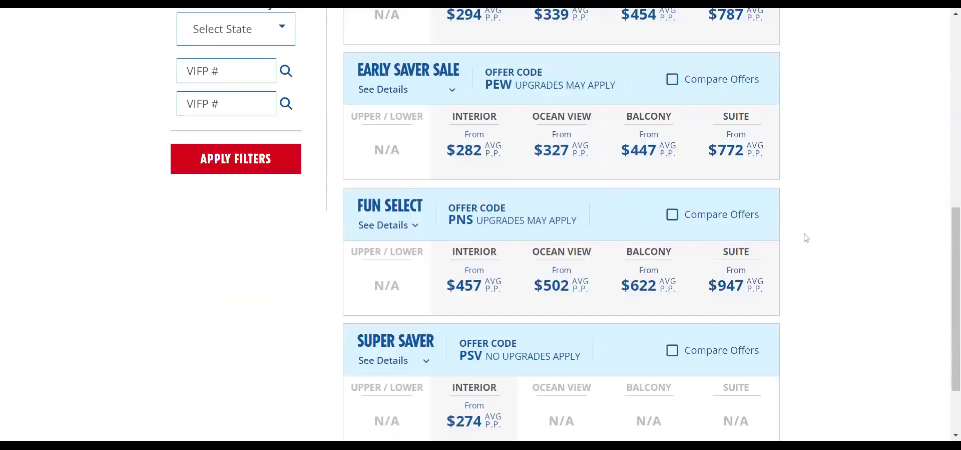
{"action": "scroll", "coordinate": [806, 238], "scroll_direction": "down", "scroll_amount": 2}
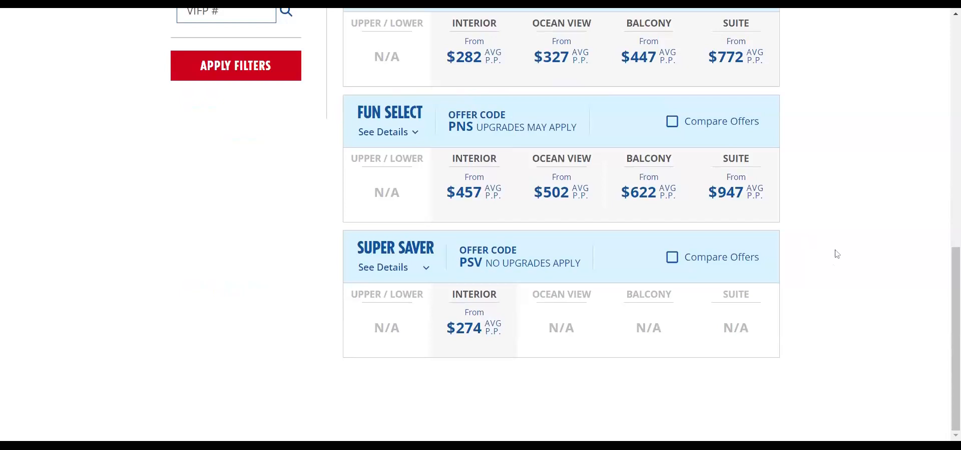
{"action": "scroll", "coordinate": [867, 304], "scroll_direction": "up", "scroll_amount": 2}
{"action": "scroll", "coordinate": [867, 304], "scroll_direction": "down", "scroll_amount": 2}
{"action": "scroll", "coordinate": [886, 305], "scroll_direction": "up", "scroll_amount": 2}
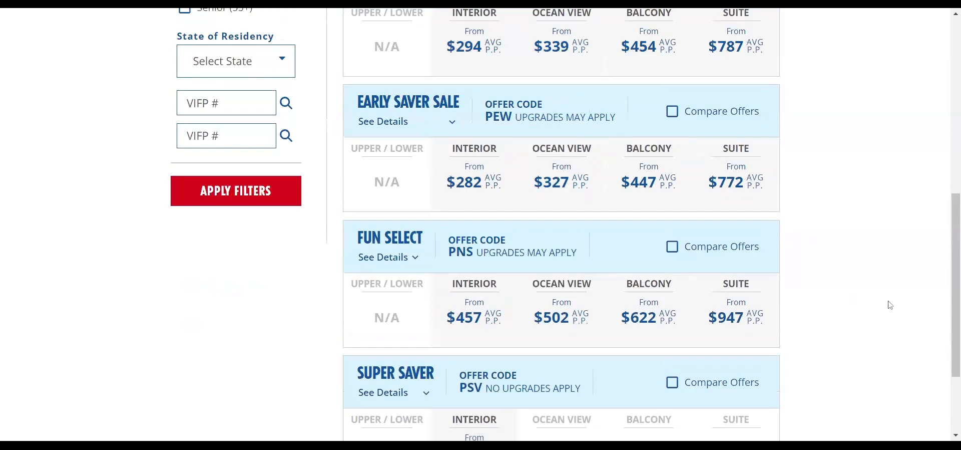
{"action": "scroll", "coordinate": [890, 304], "scroll_direction": "up", "scroll_amount": 2}
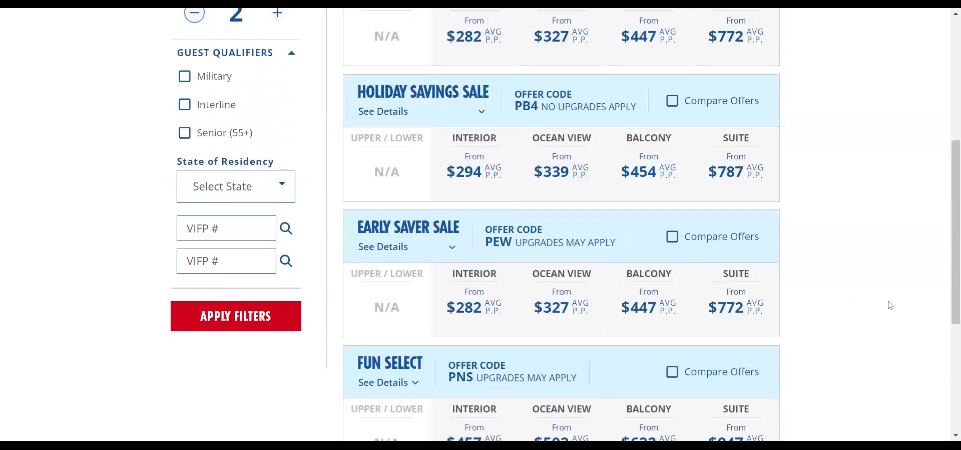
{"action": "scroll", "coordinate": [890, 304], "scroll_direction": "up", "scroll_amount": 2}
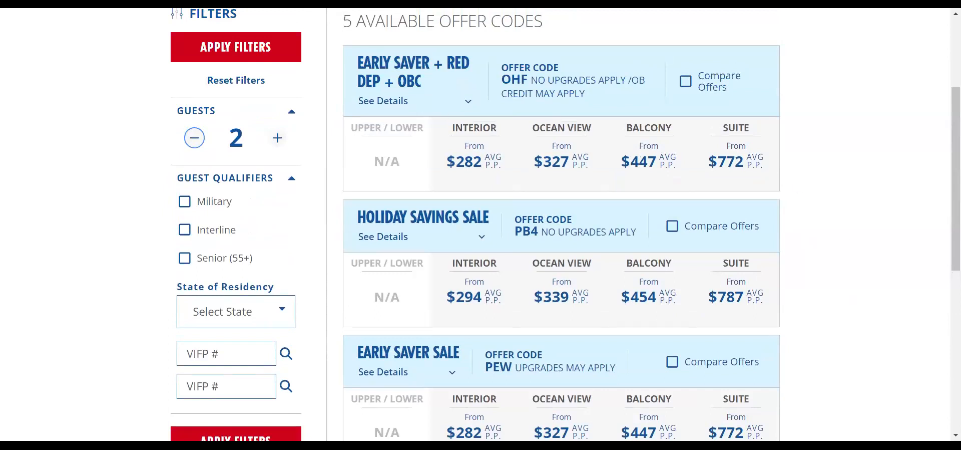
{"action": "left_click", "coordinate": [249, 47]}
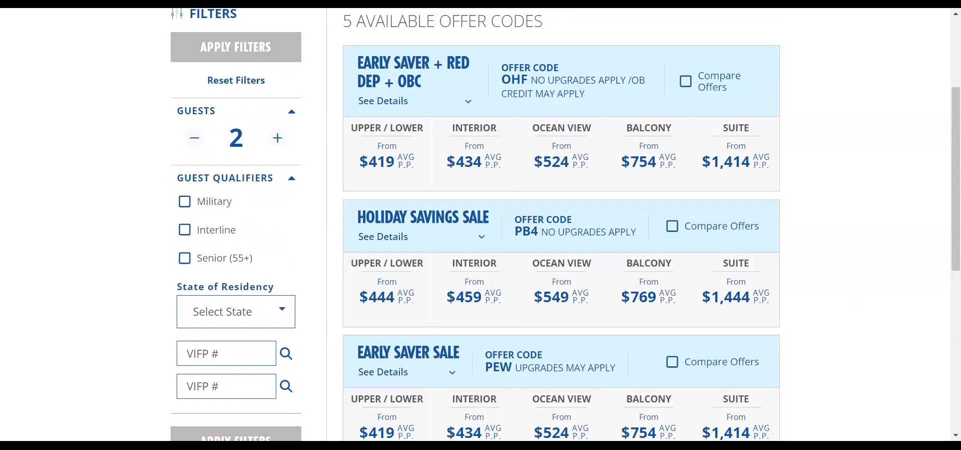
- Read the Early Saver + Red Dep + OBC terms and briefly check the Holiday Savings Sale terms
{"action": "left_click", "coordinate": [393, 102]}
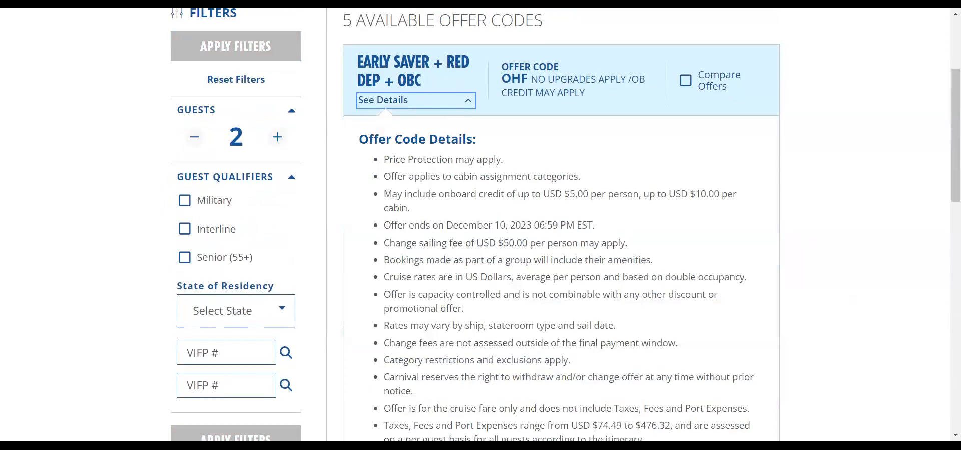
{"action": "scroll", "coordinate": [480, 150], "scroll_direction": "down", "scroll_amount": 1}
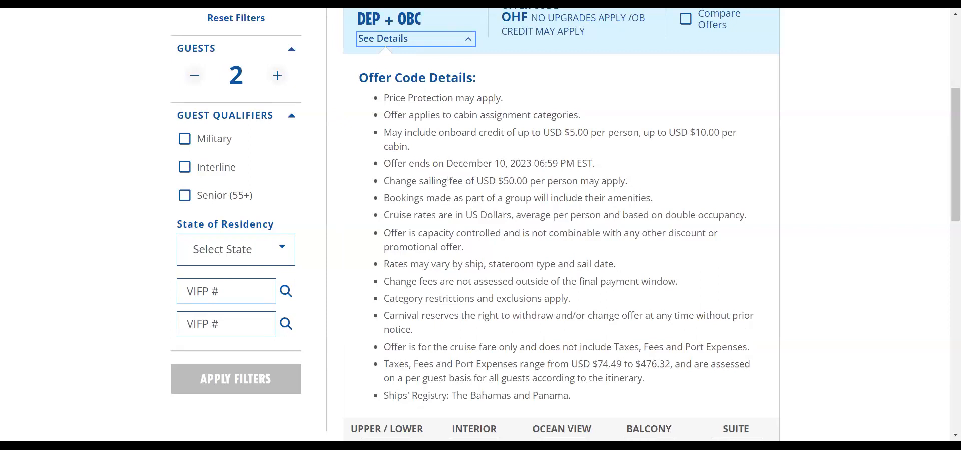
{"action": "scroll", "coordinate": [424, 296], "scroll_direction": "down", "scroll_amount": 5}
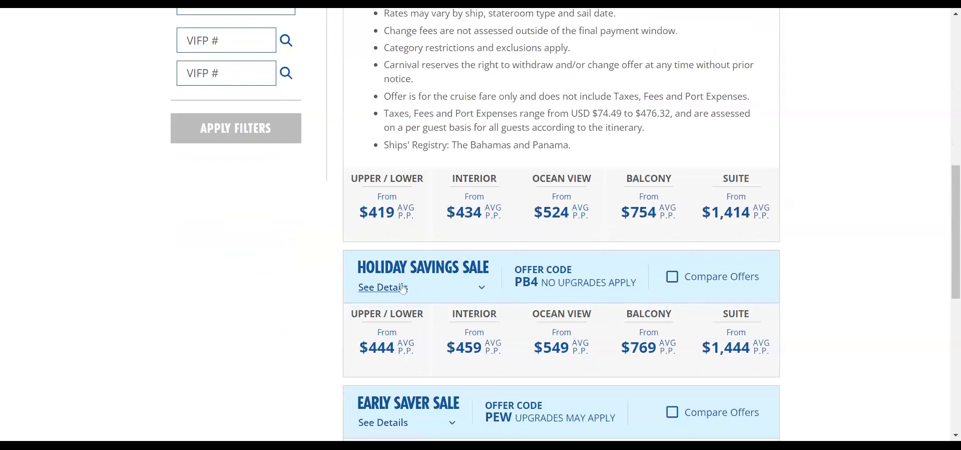
{"action": "scroll", "coordinate": [403, 289], "scroll_direction": "down", "scroll_amount": 3}
{"action": "left_click", "coordinate": [384, 165]}
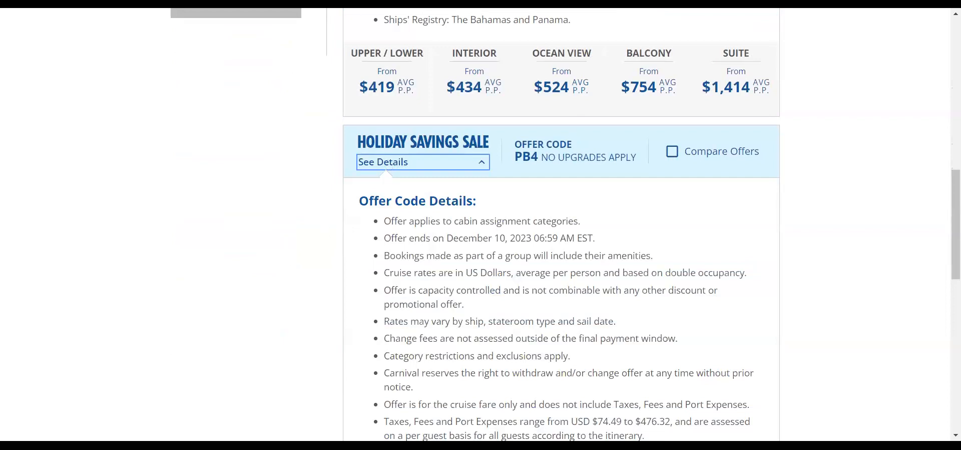
{"action": "left_click", "coordinate": [483, 166]}
{"action": "scroll", "coordinate": [503, 214], "scroll_direction": "down", "scroll_amount": 3}
{"action": "scroll", "coordinate": [503, 214], "scroll_direction": "down", "scroll_amount": 6}
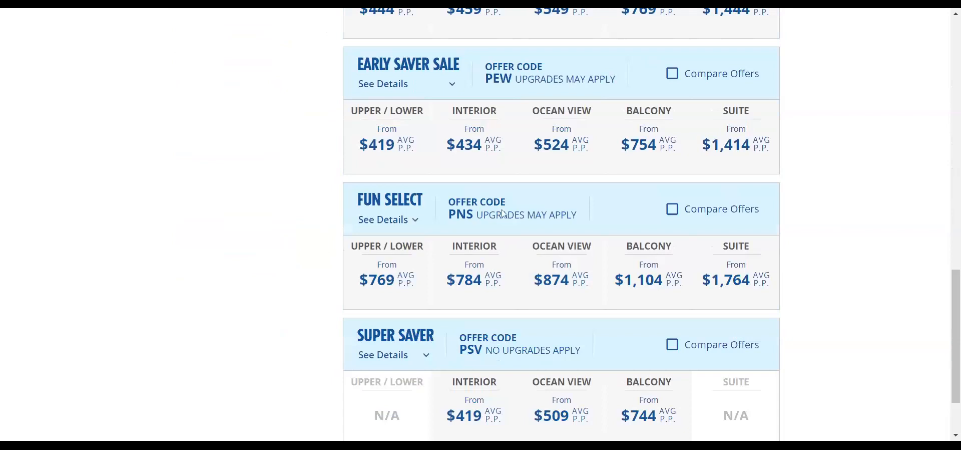
- Expand the Fun Select and Super Saver offer terms and review their conditions
{"action": "left_click", "coordinate": [388, 132]}
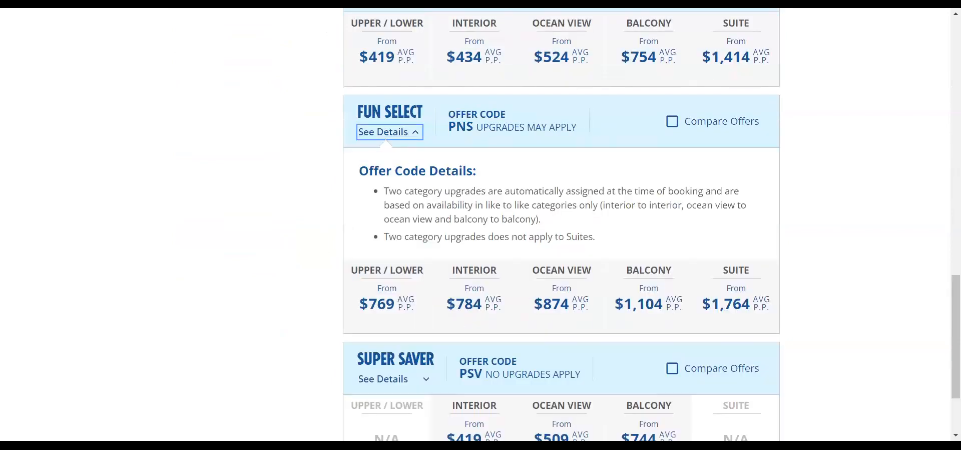
{"action": "scroll", "coordinate": [428, 255], "scroll_direction": "down", "scroll_amount": 2}
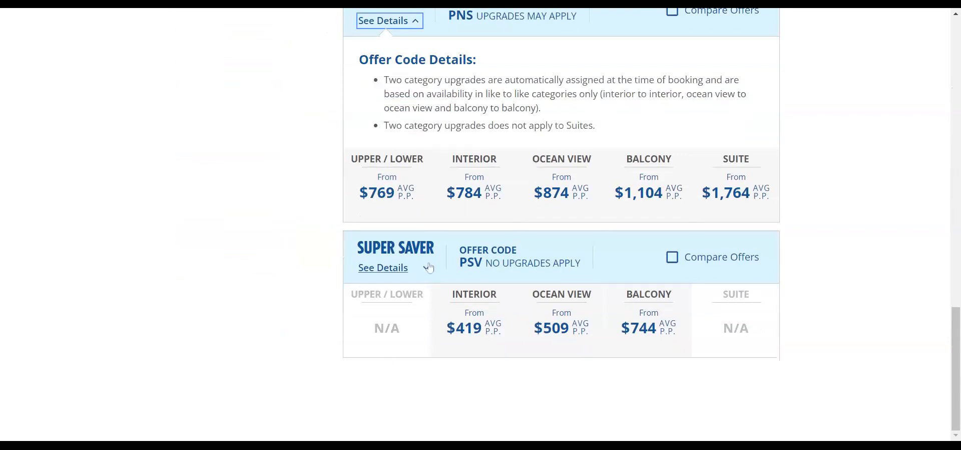
{"action": "left_click", "coordinate": [428, 267]}
{"action": "scroll", "coordinate": [658, 341], "scroll_direction": "down", "scroll_amount": 5}
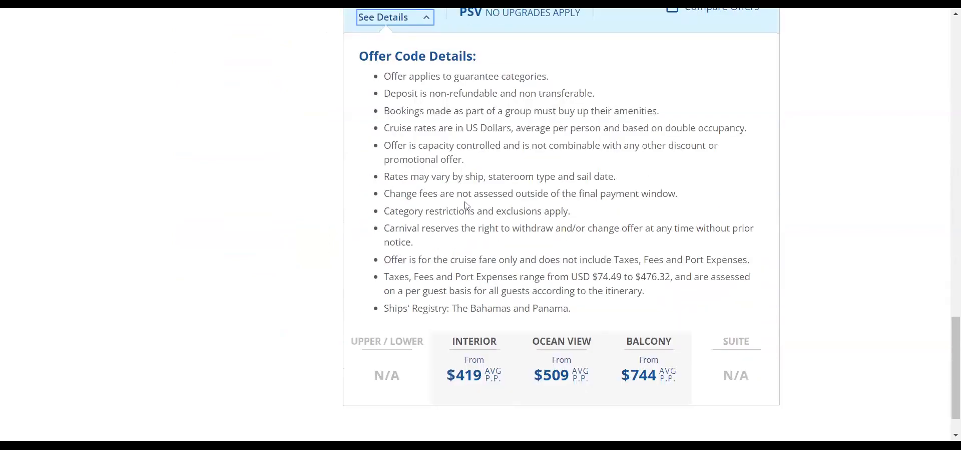
{"action": "scroll", "coordinate": [470, 246], "scroll_direction": "up", "scroll_amount": 13}
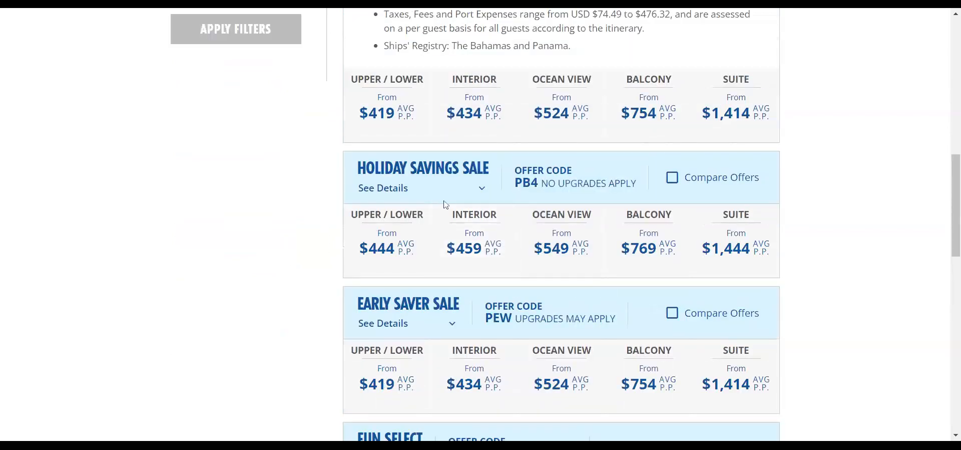
{"action": "scroll", "coordinate": [492, 178], "scroll_direction": "up", "scroll_amount": 3}
{"action": "scroll", "coordinate": [495, 182], "scroll_direction": "up", "scroll_amount": 4}
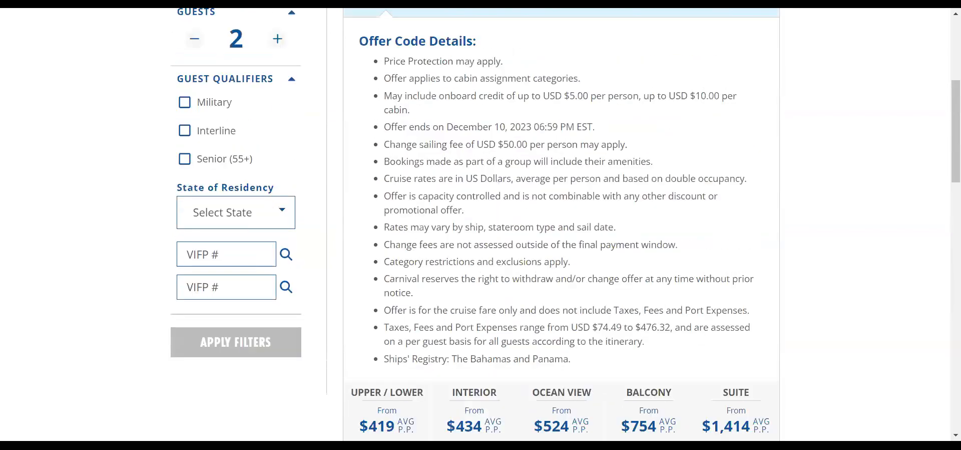
{"action": "scroll", "coordinate": [495, 220], "scroll_direction": "up", "scroll_amount": 3}
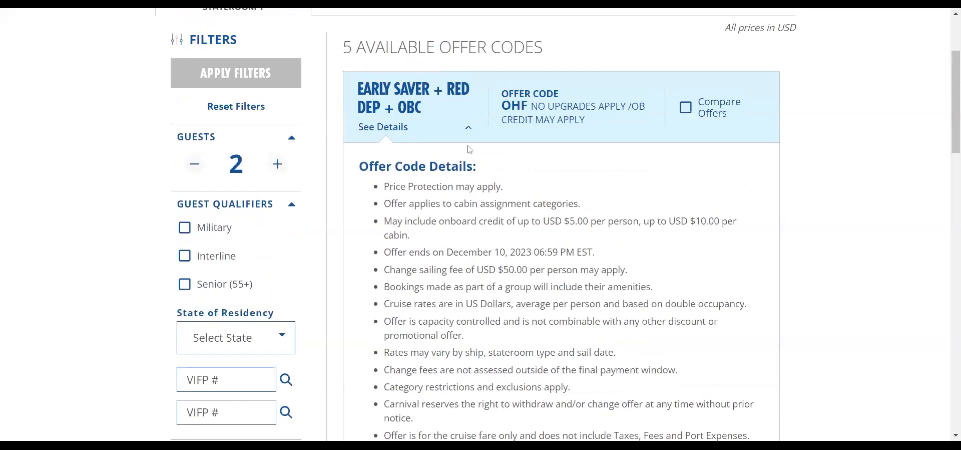
- Recheck, then collapse, the Early Saver + Red Dep + OBC and Holiday Savings Sale details
{"action": "left_click", "coordinate": [469, 132]}
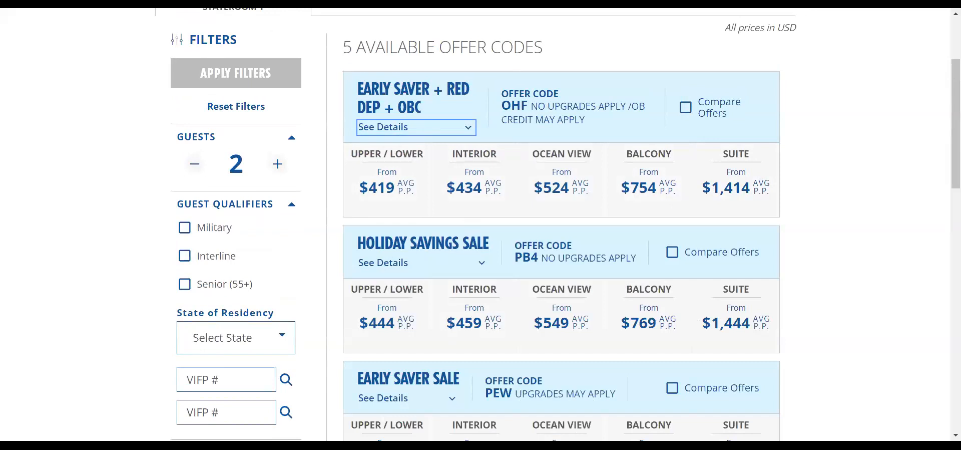
{"action": "left_click", "coordinate": [391, 128]}
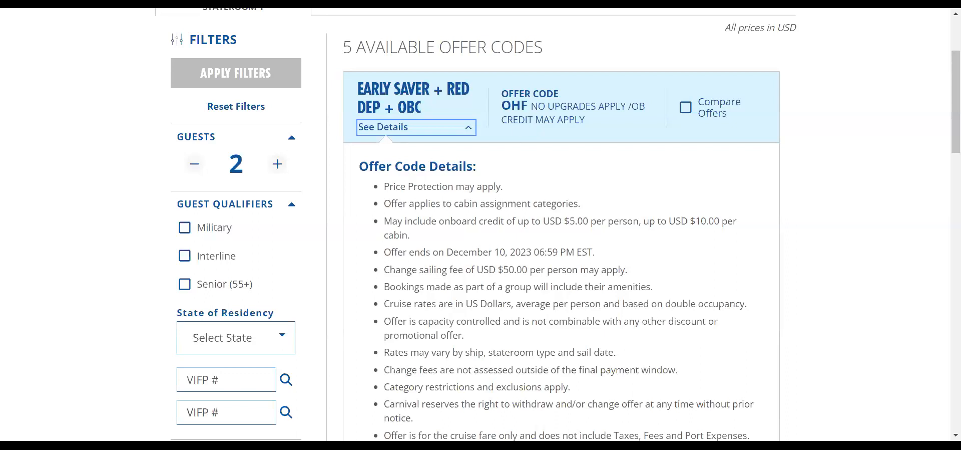
{"action": "left_click", "coordinate": [469, 129]}
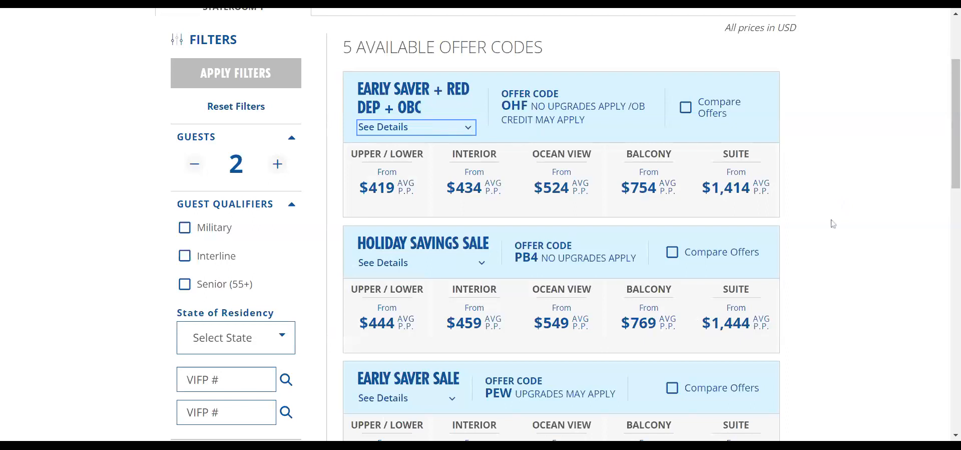
{"action": "left_click", "coordinate": [412, 270]}
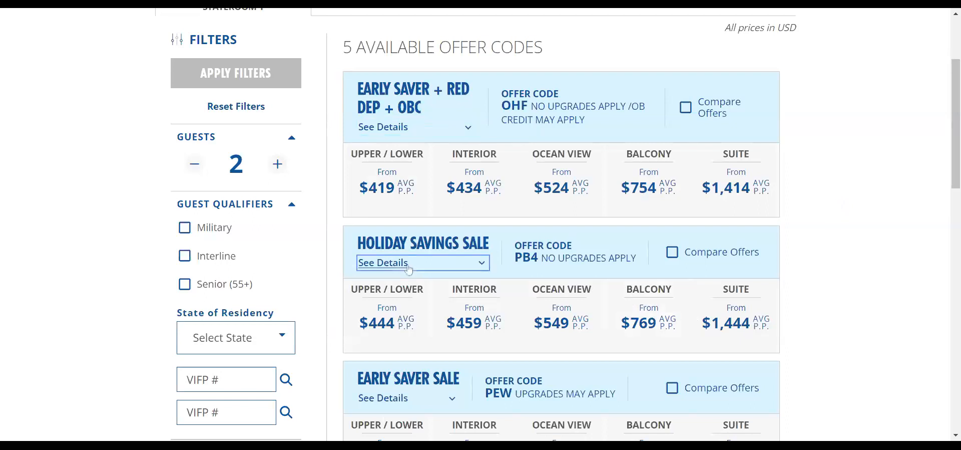
{"action": "left_click", "coordinate": [482, 265]}
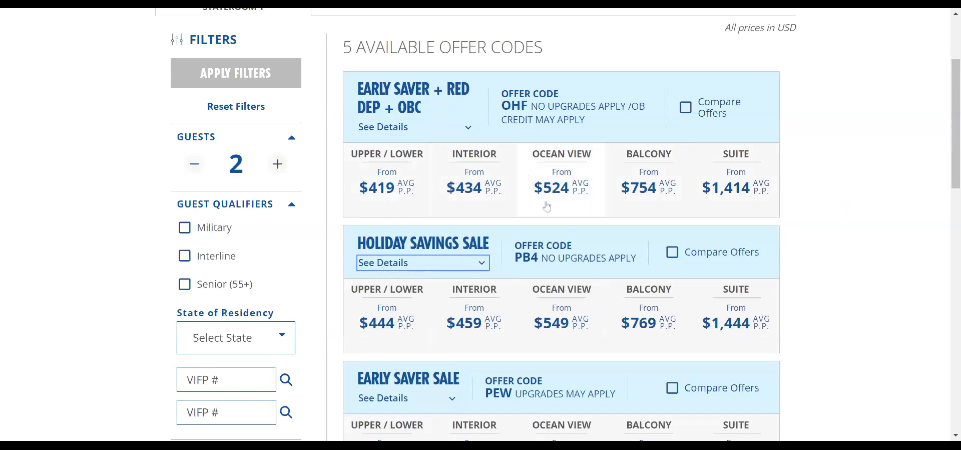
- Choose the $524 Ocean View fare under OHF and collapse the Fun Select and Super Saver details
{"action": "left_click", "coordinate": [581, 181]}
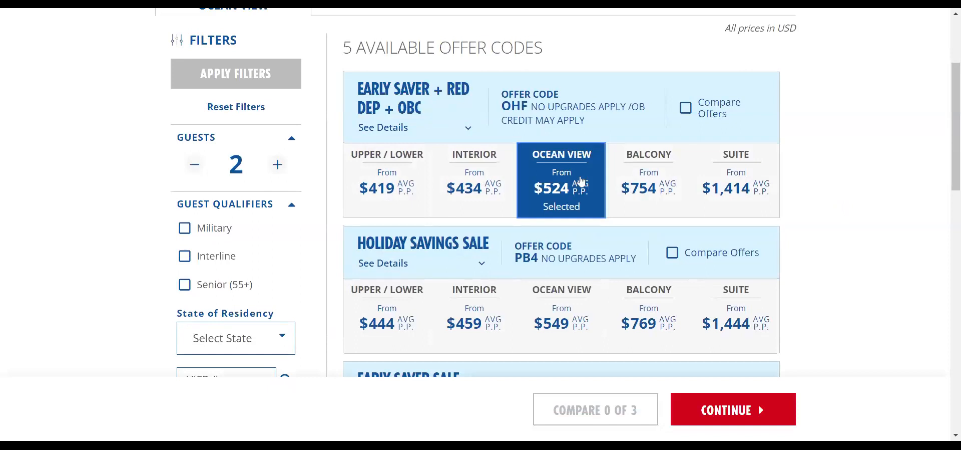
{"action": "scroll", "coordinate": [819, 257], "scroll_direction": "down", "scroll_amount": 8}
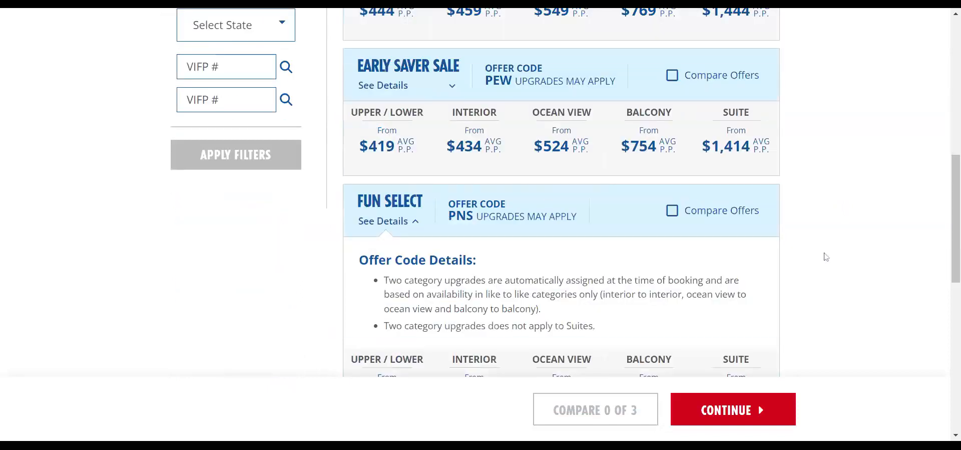
{"action": "left_click", "coordinate": [386, 95]}
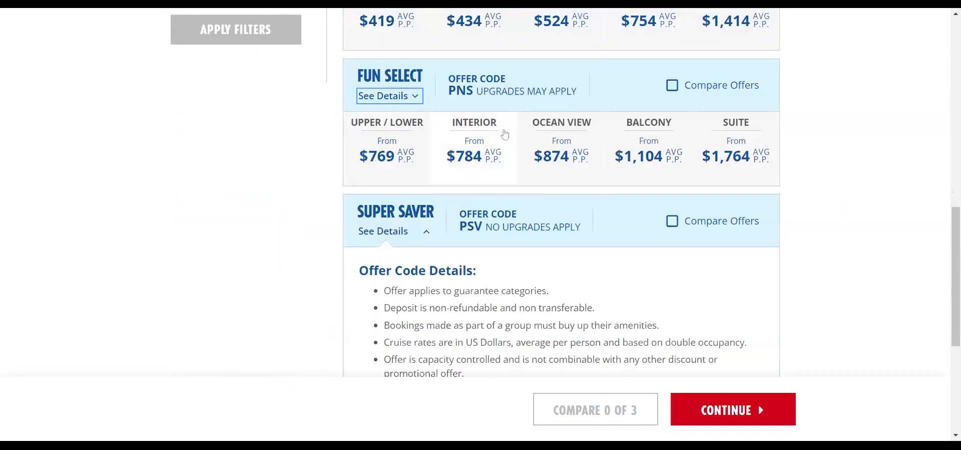
{"action": "left_click", "coordinate": [430, 241]}
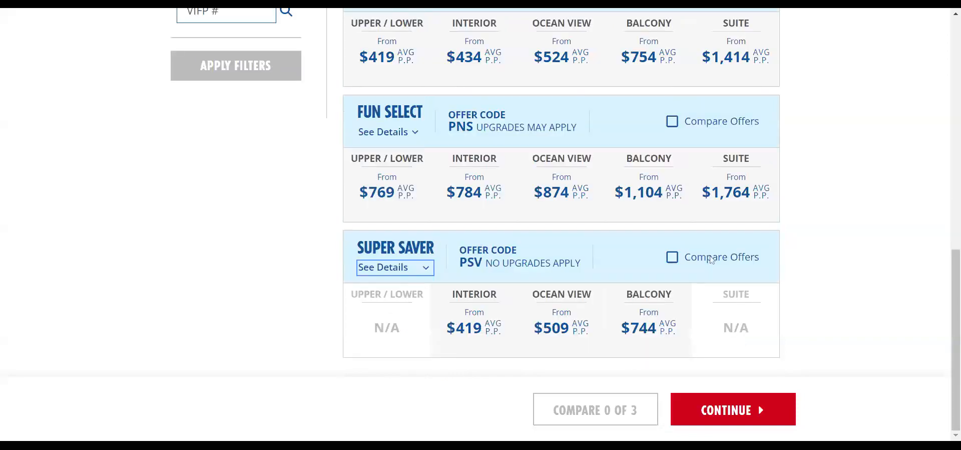
{"action": "scroll", "coordinate": [806, 258], "scroll_direction": "up", "scroll_amount": 3}
{"action": "scroll", "coordinate": [806, 259], "scroll_direction": "up", "scroll_amount": 3}
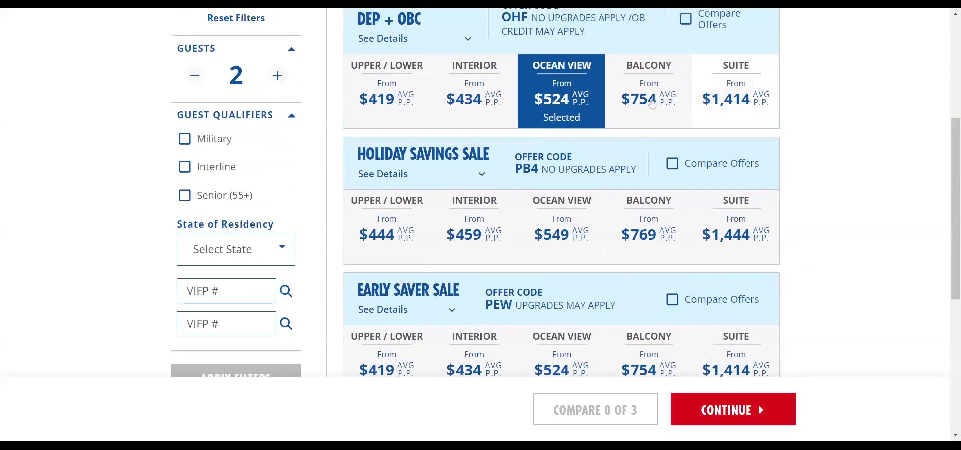
{"action": "scroll", "coordinate": [793, 345], "scroll_direction": "up", "scroll_amount": 3}
- Continue to the Ocean View staterooms 6B ($529) and 6A ($524), and get 6A's quick quote
{"action": "left_click", "coordinate": [734, 409]}
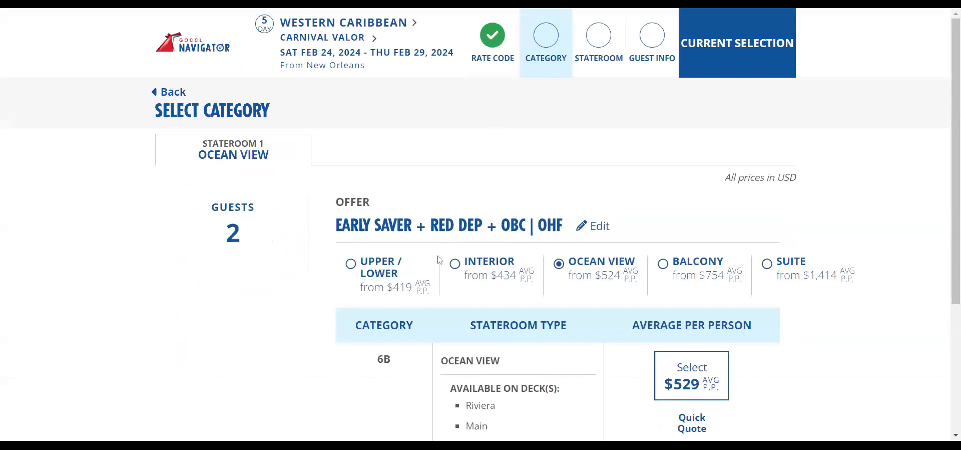
{"action": "scroll", "coordinate": [839, 306], "scroll_direction": "down", "scroll_amount": 3}
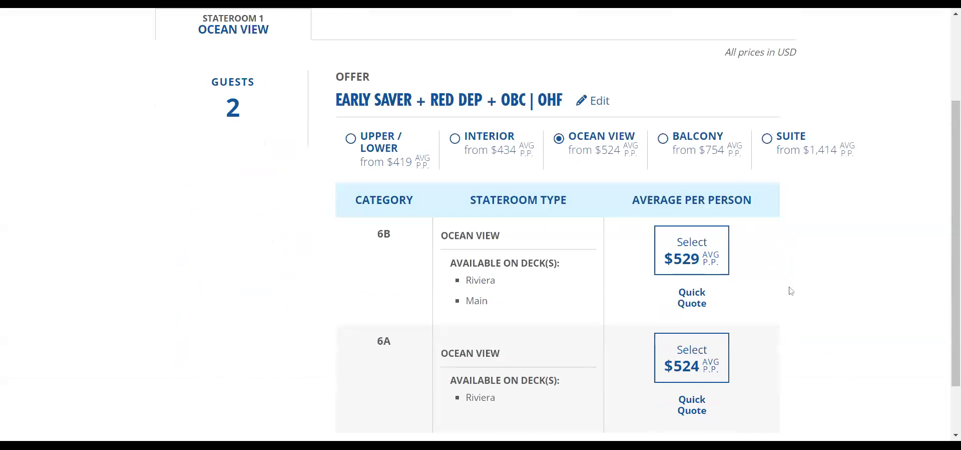
{"action": "scroll", "coordinate": [796, 294], "scroll_direction": "down", "scroll_amount": 1}
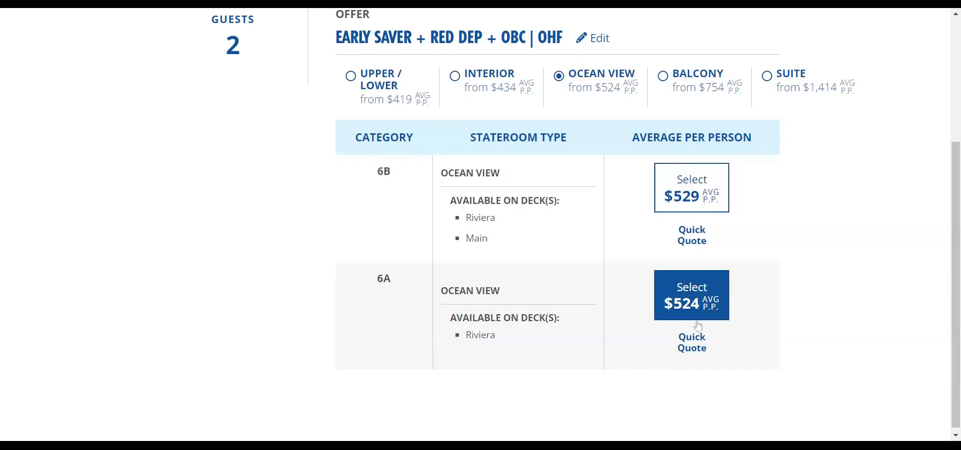
{"action": "left_click", "coordinate": [695, 342]}
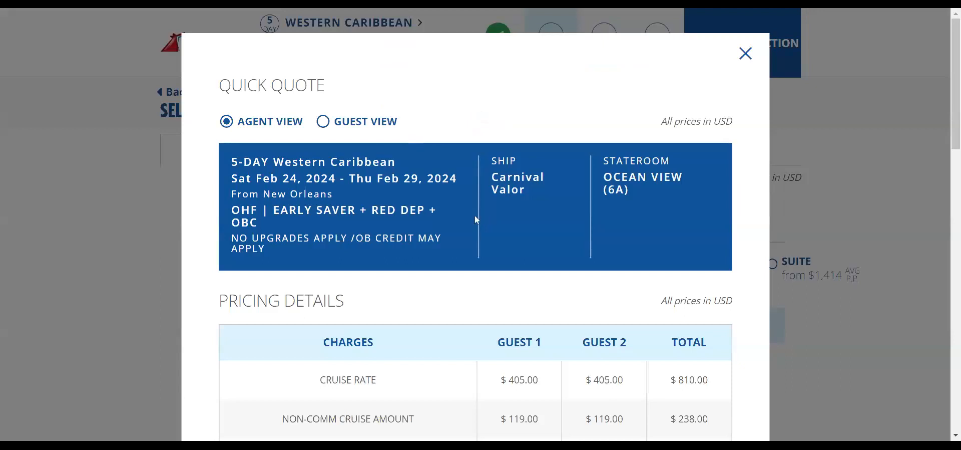
- Review the 6A Agent View quote: $1,265.30 total, $129.60 commission and $150.00 deposit
{"action": "scroll", "coordinate": [481, 219], "scroll_direction": "down", "scroll_amount": 5}
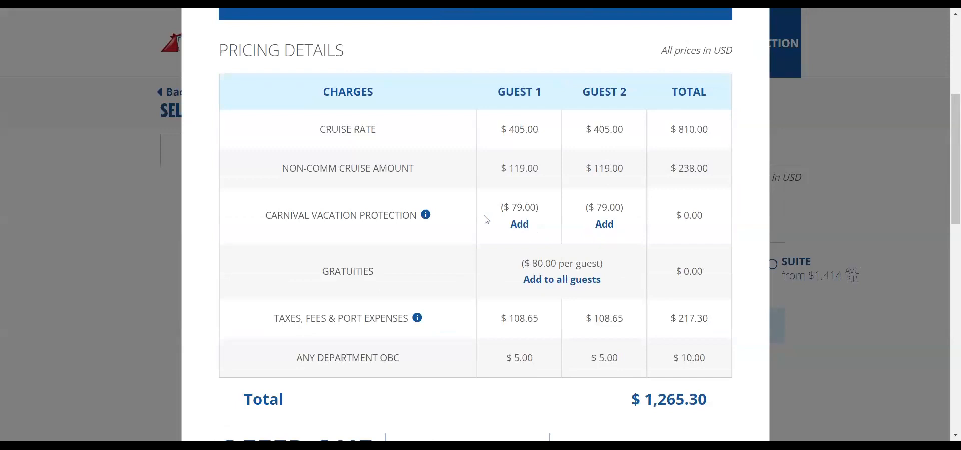
{"action": "scroll", "coordinate": [489, 215], "scroll_direction": "down", "scroll_amount": 3}
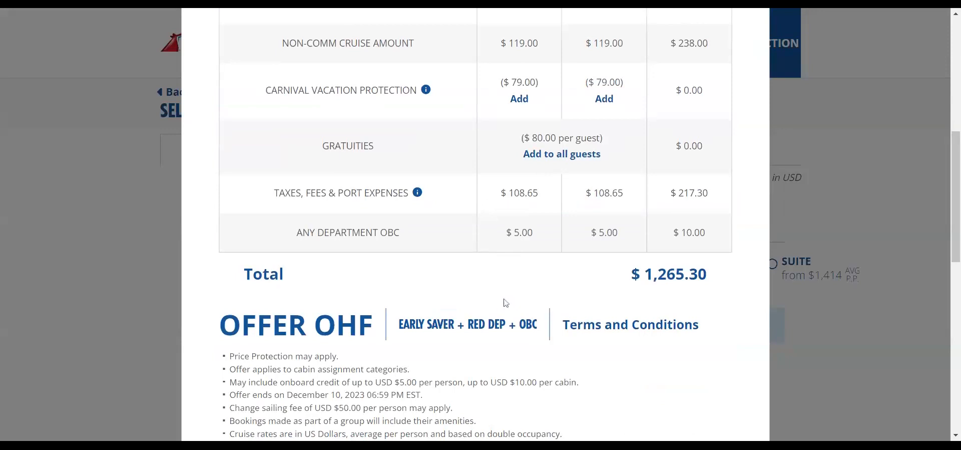
{"action": "scroll", "coordinate": [505, 303], "scroll_direction": "up", "scroll_amount": 3}
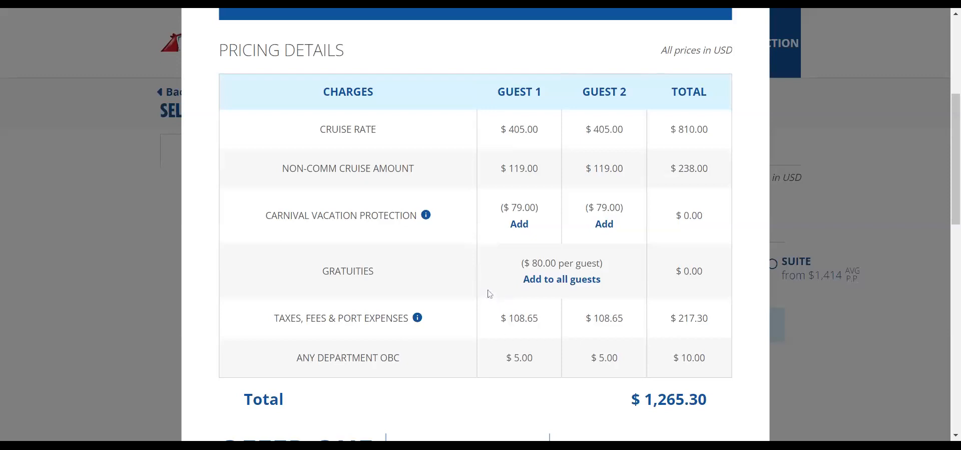
{"action": "scroll", "coordinate": [499, 287], "scroll_direction": "down", "scroll_amount": 3}
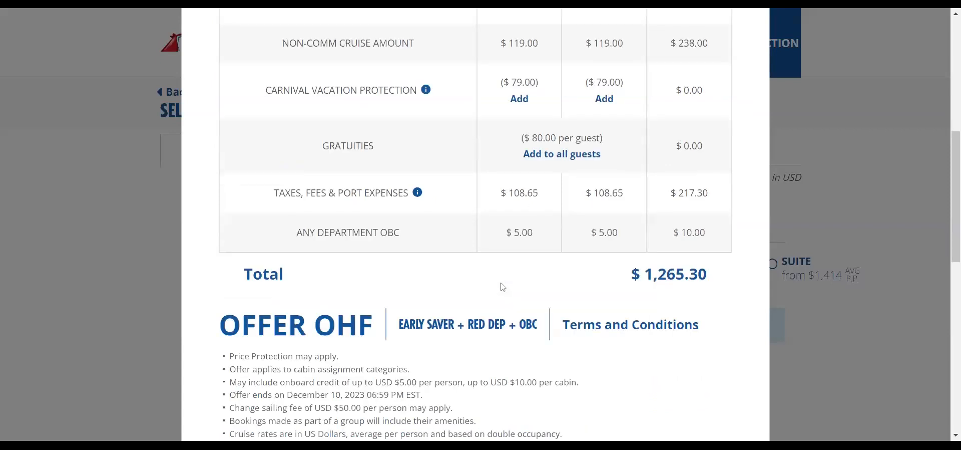
{"action": "scroll", "coordinate": [502, 285], "scroll_direction": "up", "scroll_amount": 1}
{"action": "scroll", "coordinate": [502, 285], "scroll_direction": "down", "scroll_amount": 5}
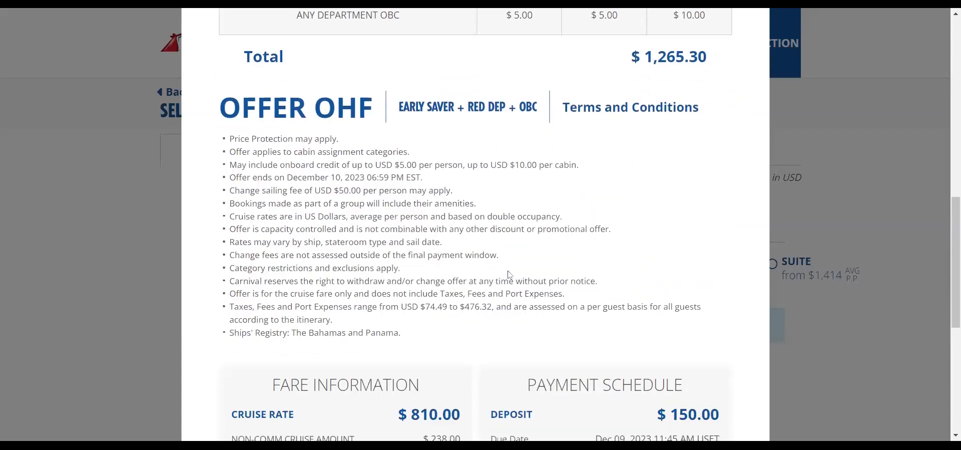
{"action": "scroll", "coordinate": [503, 251], "scroll_direction": "up", "scroll_amount": 6}
{"action": "scroll", "coordinate": [408, 116], "scroll_direction": "up", "scroll_amount": 4}
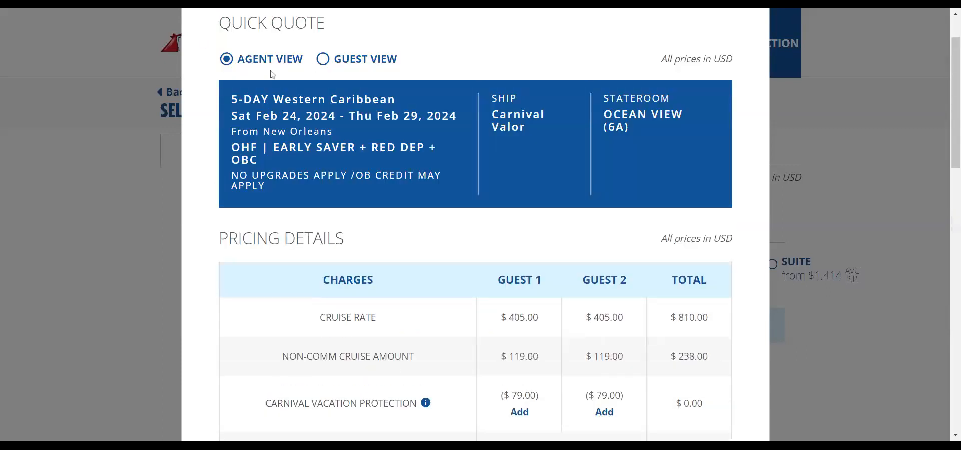
{"action": "scroll", "coordinate": [350, 160], "scroll_direction": "down", "scroll_amount": 6}
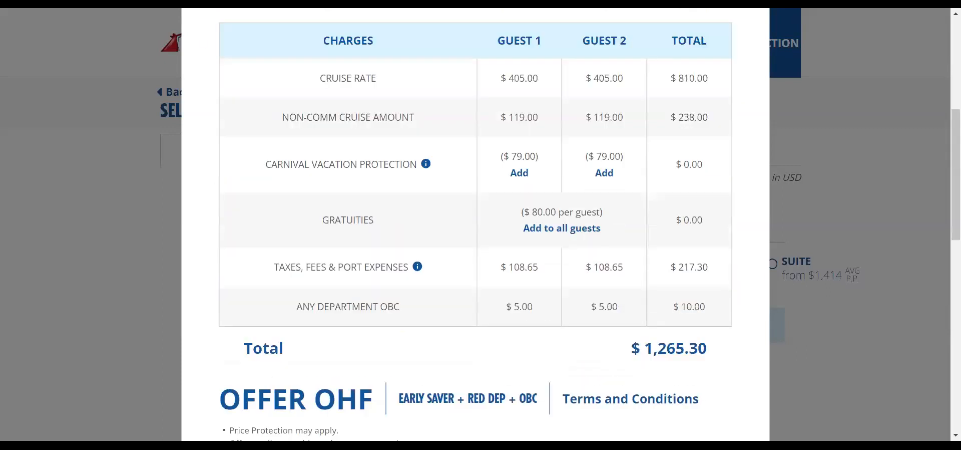
{"action": "scroll", "coordinate": [473, 300], "scroll_direction": "down", "scroll_amount": 8}
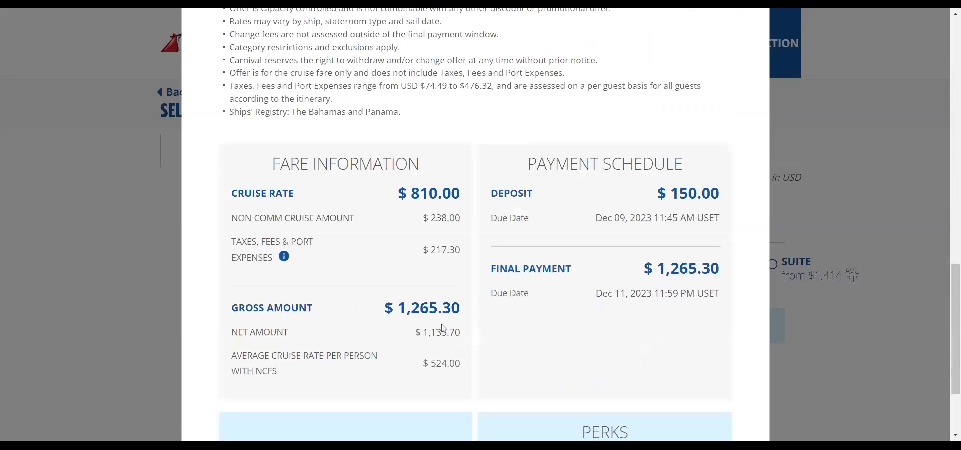
{"action": "scroll", "coordinate": [444, 328], "scroll_direction": "down", "scroll_amount": 2}
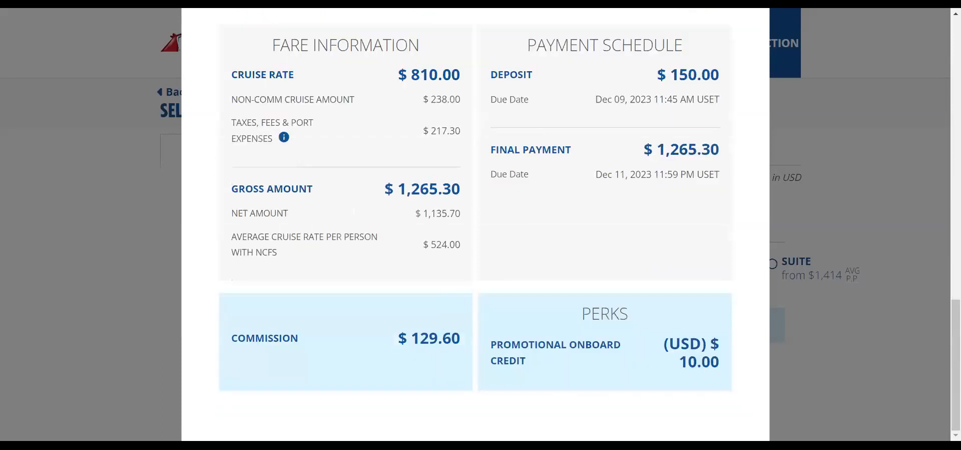
{"action": "scroll", "coordinate": [485, 298], "scroll_direction": "up", "scroll_amount": 15}
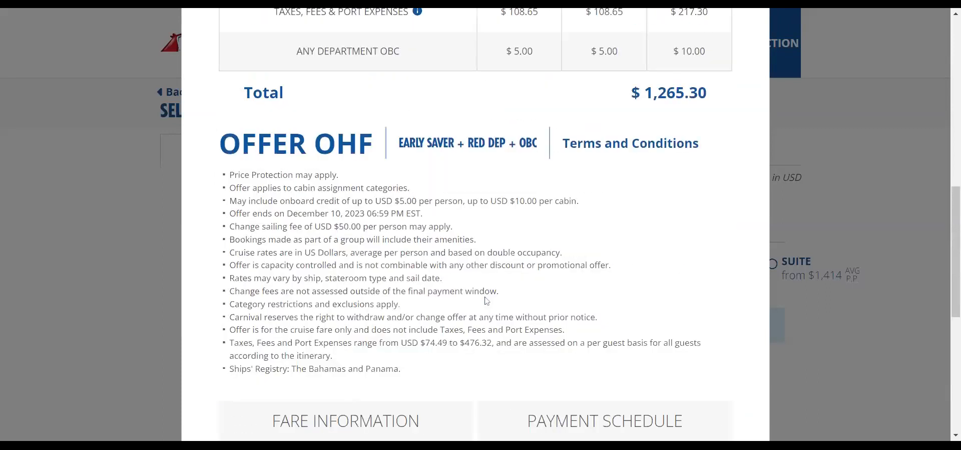
{"action": "scroll", "coordinate": [486, 293], "scroll_direction": "up", "scroll_amount": 3}
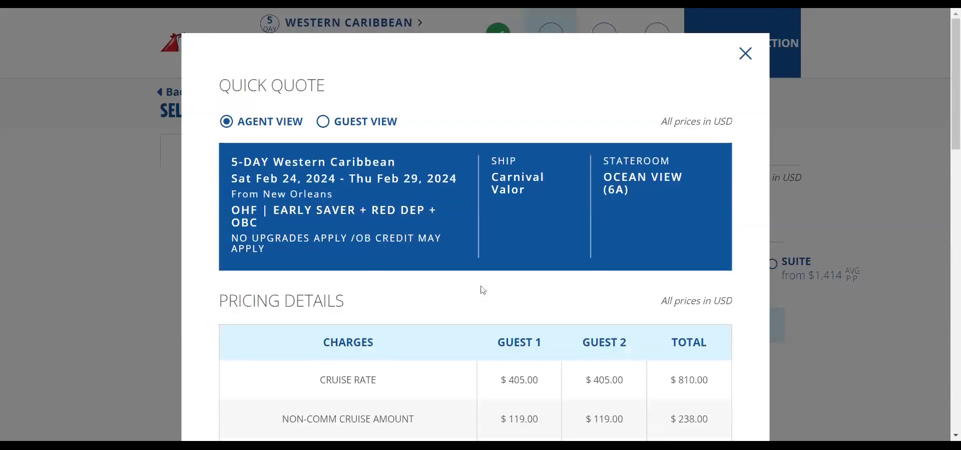
- Switch the quote to the guest version and review its Costa Maya–Cozumel itinerary and pricing
{"action": "left_click", "coordinate": [323, 124]}
{"action": "scroll", "coordinate": [439, 301], "scroll_direction": "down", "scroll_amount": 3}
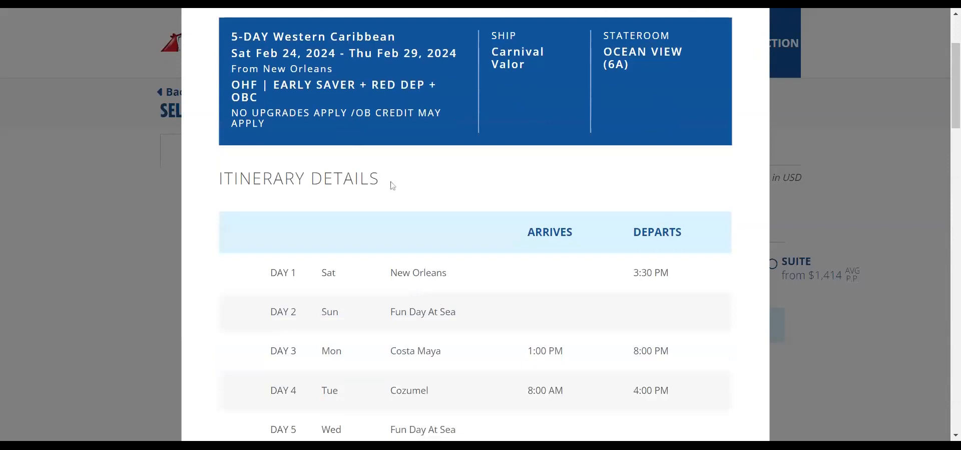
{"action": "scroll", "coordinate": [395, 187], "scroll_direction": "up", "scroll_amount": 3}
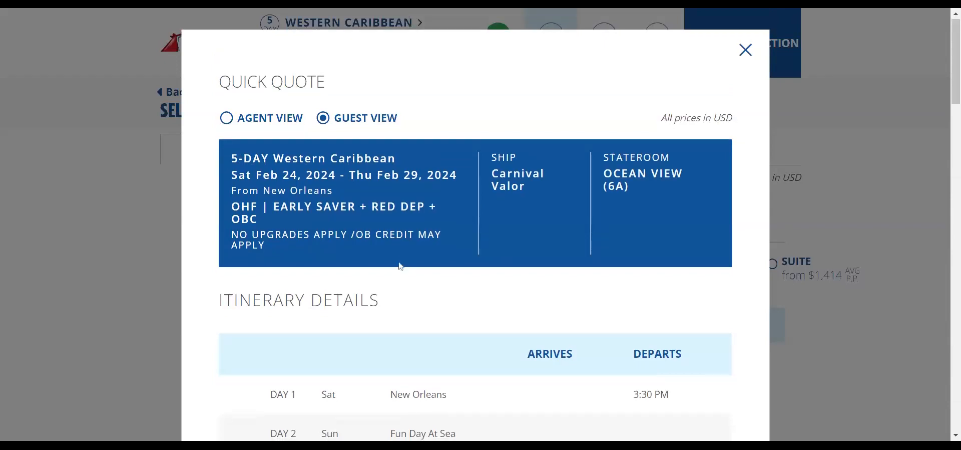
{"action": "scroll", "coordinate": [399, 265], "scroll_direction": "down", "scroll_amount": 5}
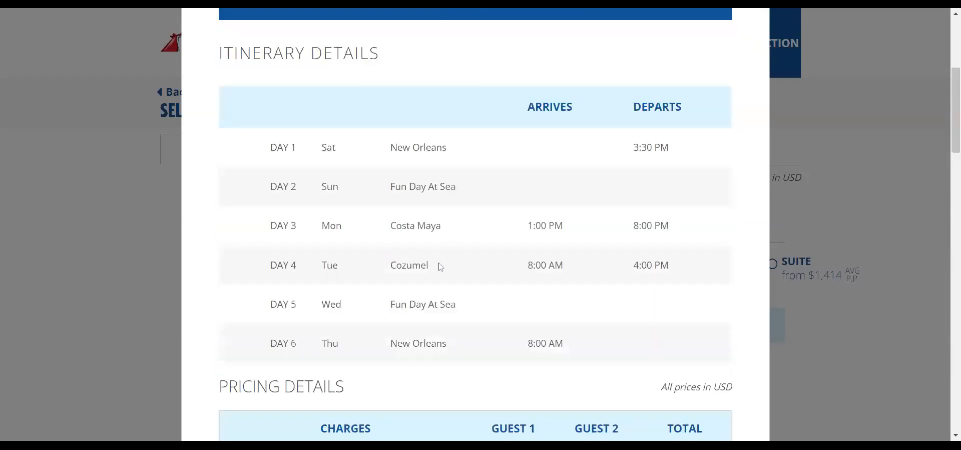
{"action": "scroll", "coordinate": [457, 268], "scroll_direction": "down", "scroll_amount": 3}
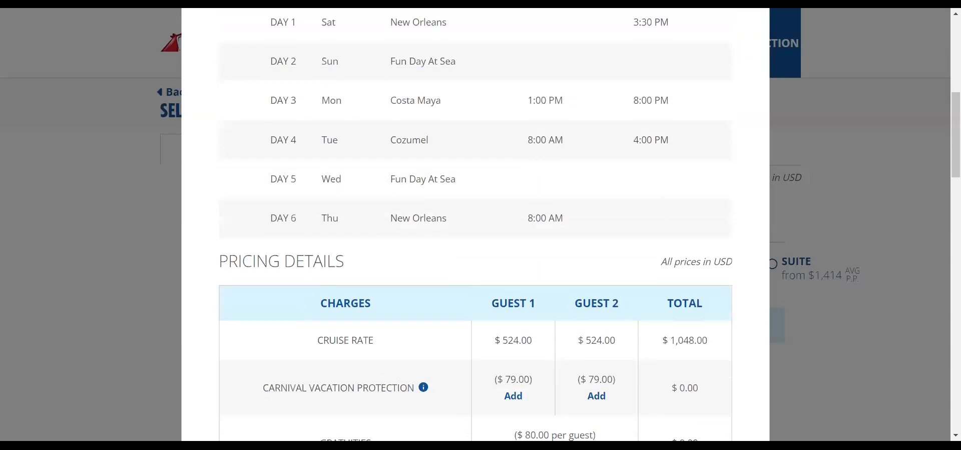
{"action": "scroll", "coordinate": [475, 266], "scroll_direction": "down", "scroll_amount": 15}
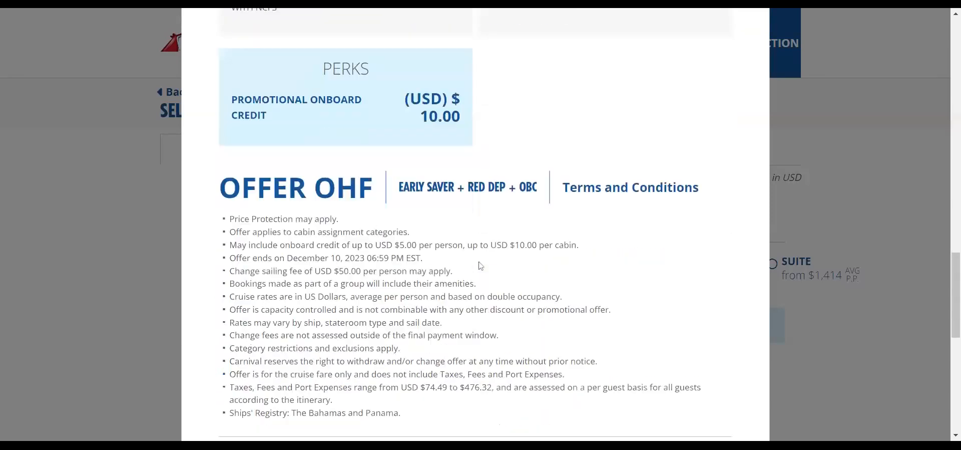
{"action": "scroll", "coordinate": [481, 265], "scroll_direction": "down", "scroll_amount": 3}
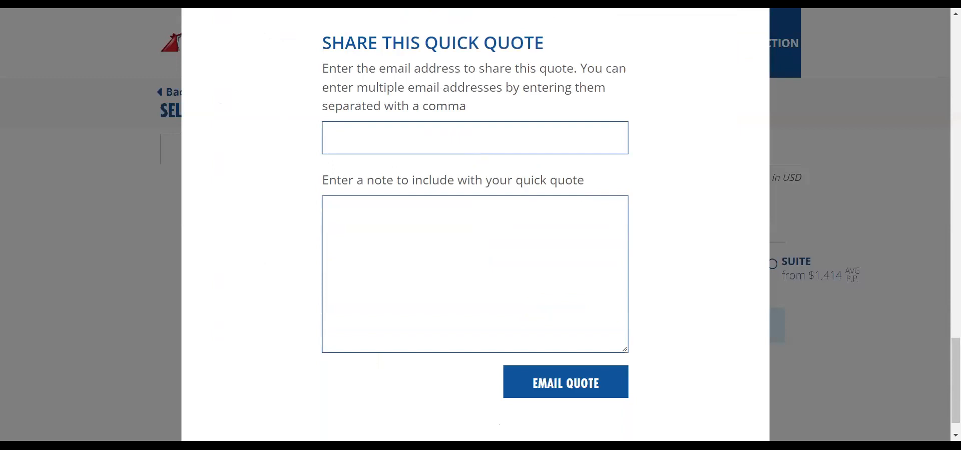
{"action": "scroll", "coordinate": [570, 305], "scroll_direction": "up", "scroll_amount": 15}
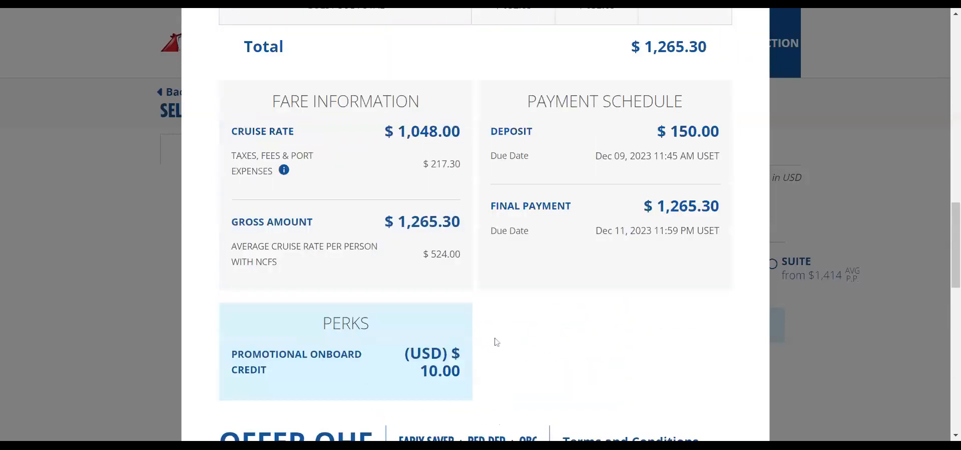
{"action": "scroll", "coordinate": [496, 341], "scroll_direction": "up", "scroll_amount": 3}
{"action": "scroll", "coordinate": [456, 279], "scroll_direction": "up", "scroll_amount": 8}
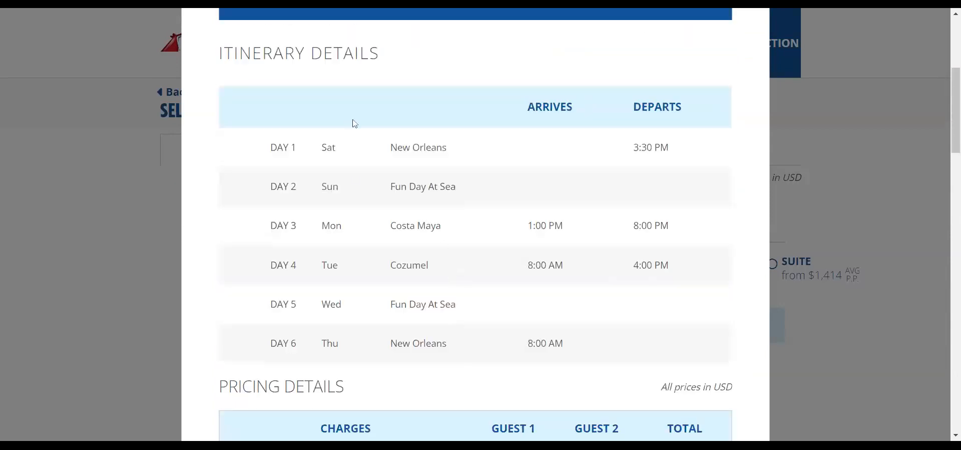
{"action": "scroll", "coordinate": [493, 391], "scroll_direction": "up", "scroll_amount": 4}
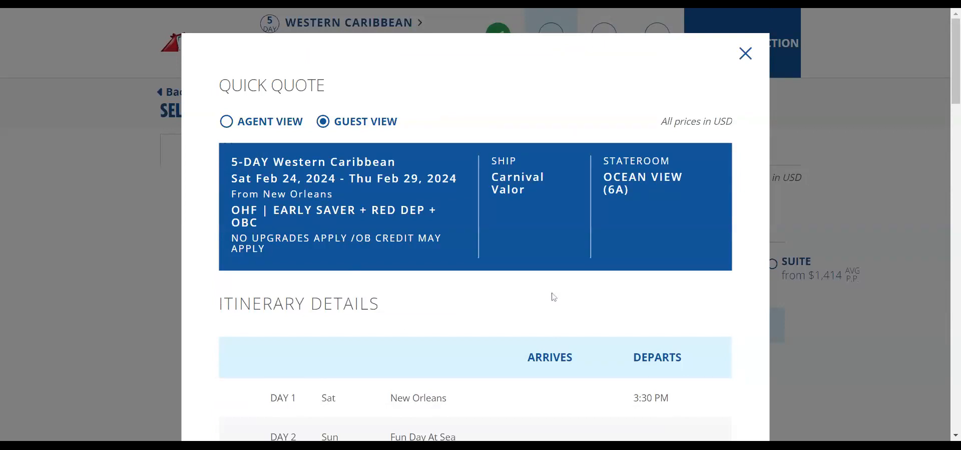
- Look over the fare information, $10.00 onboard credit perk and share form, then return to Pricing Details
{"action": "scroll", "coordinate": [531, 290], "scroll_direction": "down", "scroll_amount": 3}
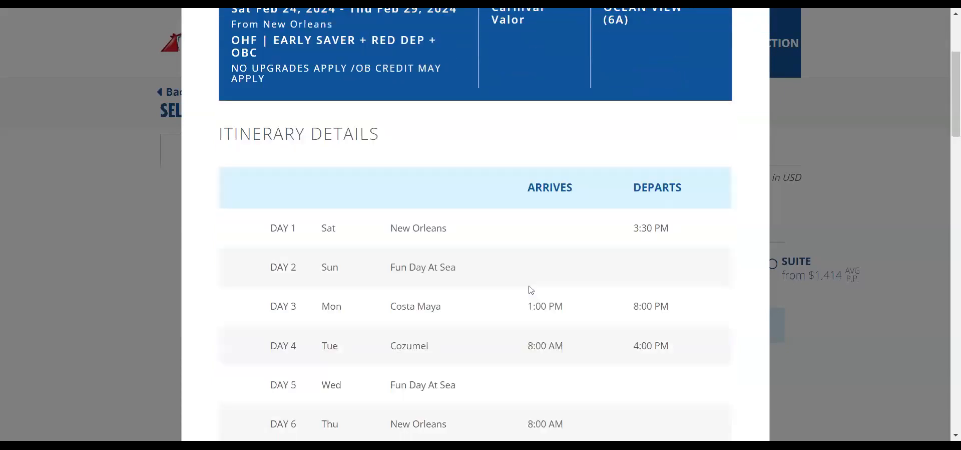
{"action": "scroll", "coordinate": [531, 290], "scroll_direction": "down", "scroll_amount": 12}
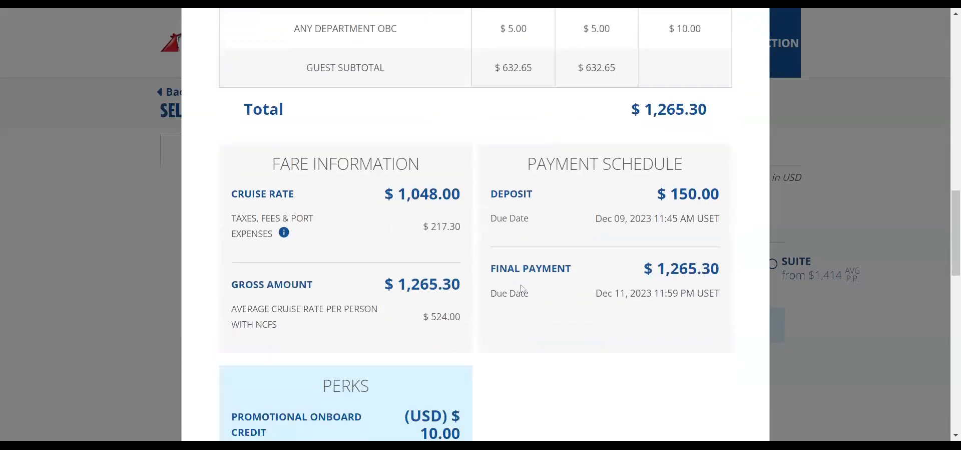
{"action": "scroll", "coordinate": [557, 341], "scroll_direction": "down", "scroll_amount": 2}
{"action": "scroll", "coordinate": [546, 335], "scroll_direction": "down", "scroll_amount": 2}
{"action": "scroll", "coordinate": [546, 334], "scroll_direction": "down", "scroll_amount": 7}
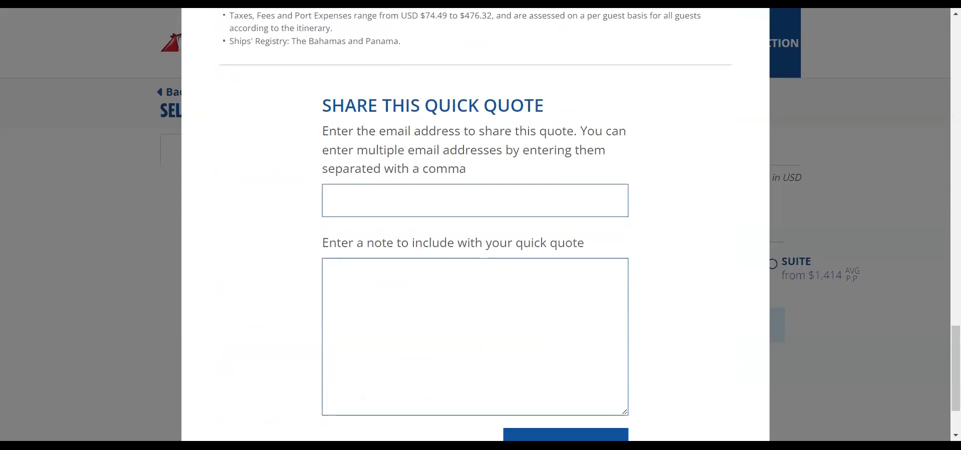
{"action": "scroll", "coordinate": [682, 337], "scroll_direction": "up", "scroll_amount": 8}
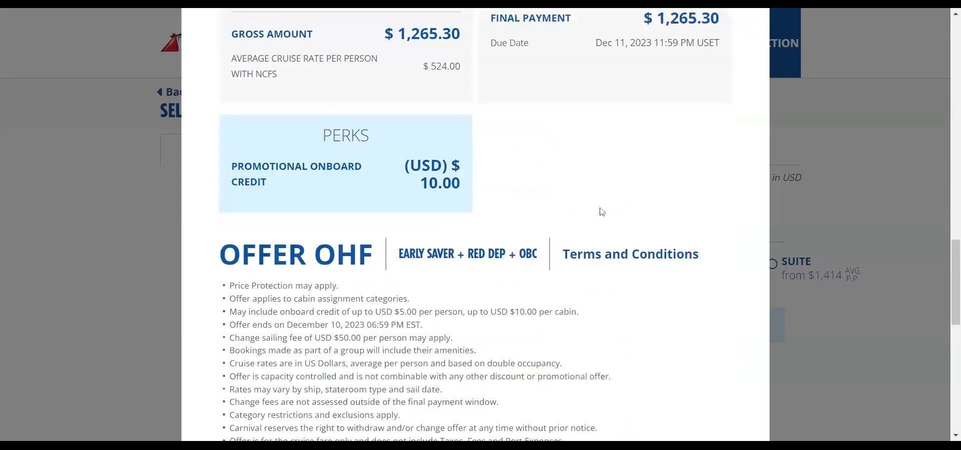
{"action": "scroll", "coordinate": [600, 205], "scroll_direction": "up", "scroll_amount": 10}
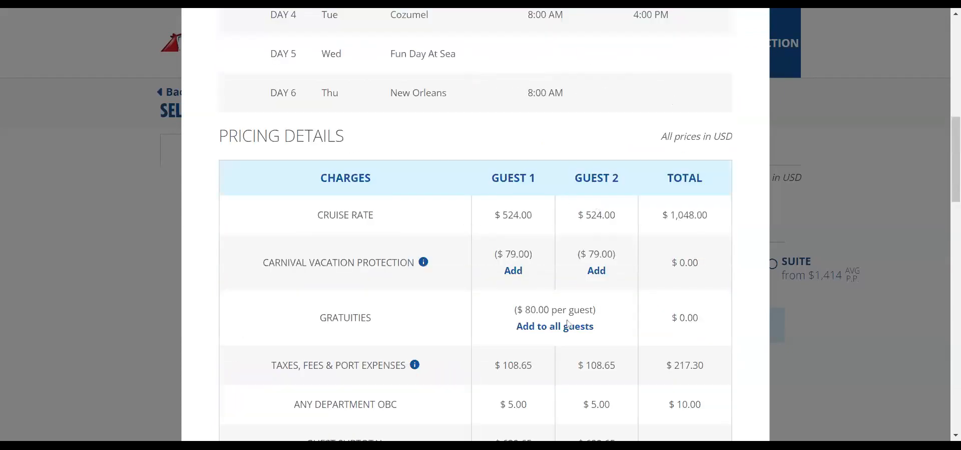
- Add $80 gratuities and $79 vacation protection for both guests, bringing the total to $1,583.30
{"action": "left_click", "coordinate": [555, 328]}
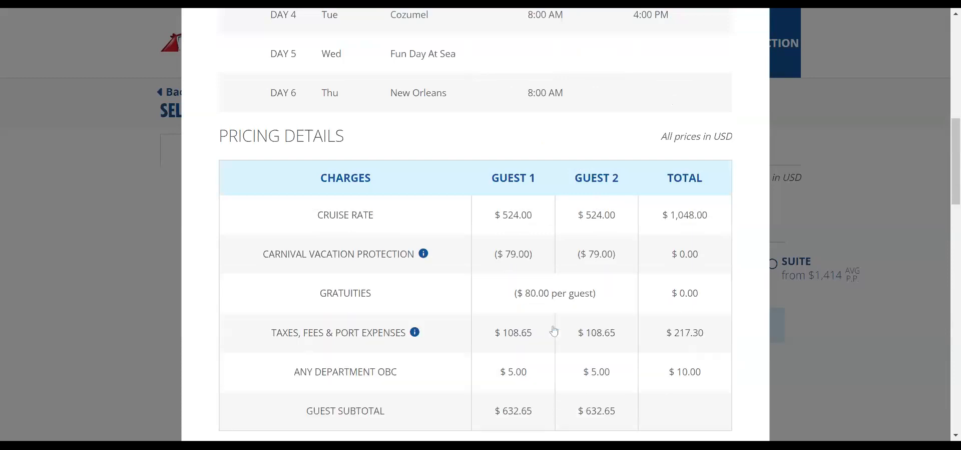
{"action": "left_click", "coordinate": [513, 271]}
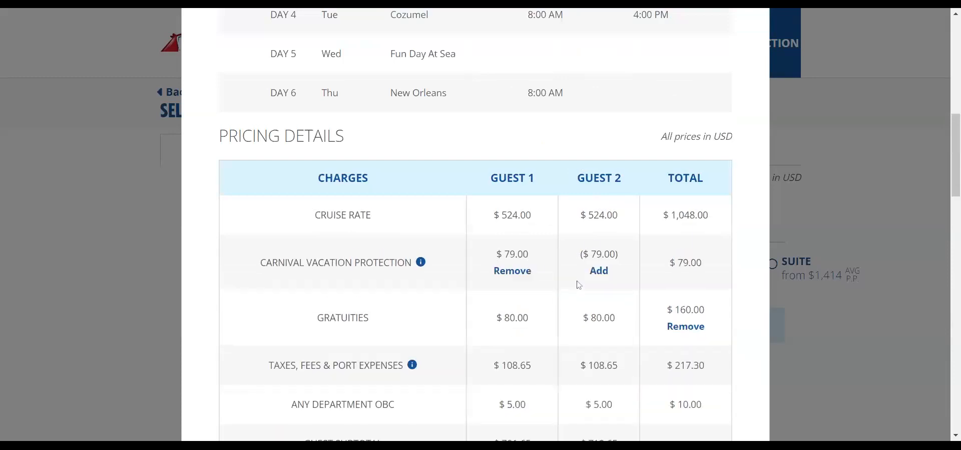
{"action": "left_click", "coordinate": [596, 270]}
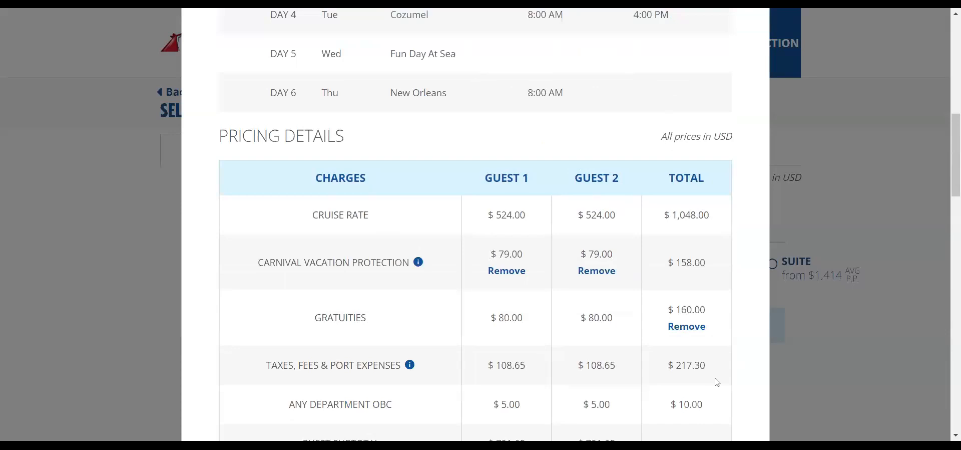
{"action": "scroll", "coordinate": [714, 379], "scroll_direction": "down", "scroll_amount": 1}
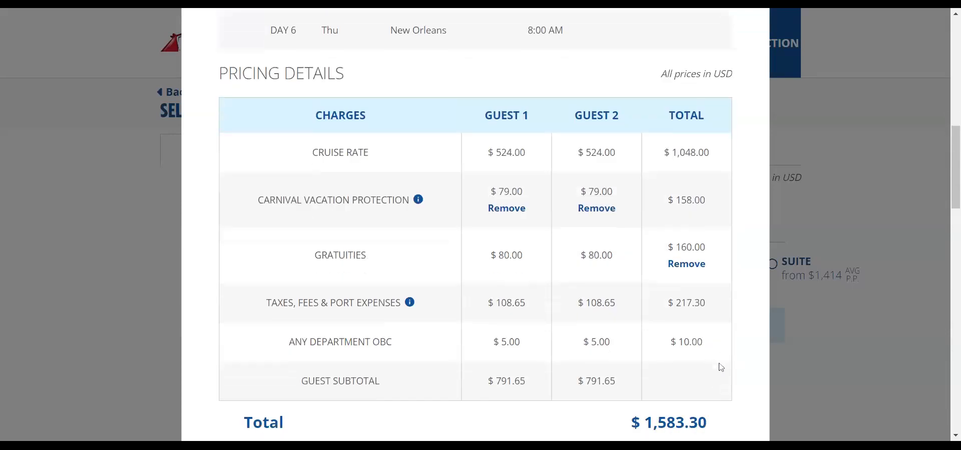
{"action": "scroll", "coordinate": [756, 415], "scroll_direction": "down", "scroll_amount": 2}
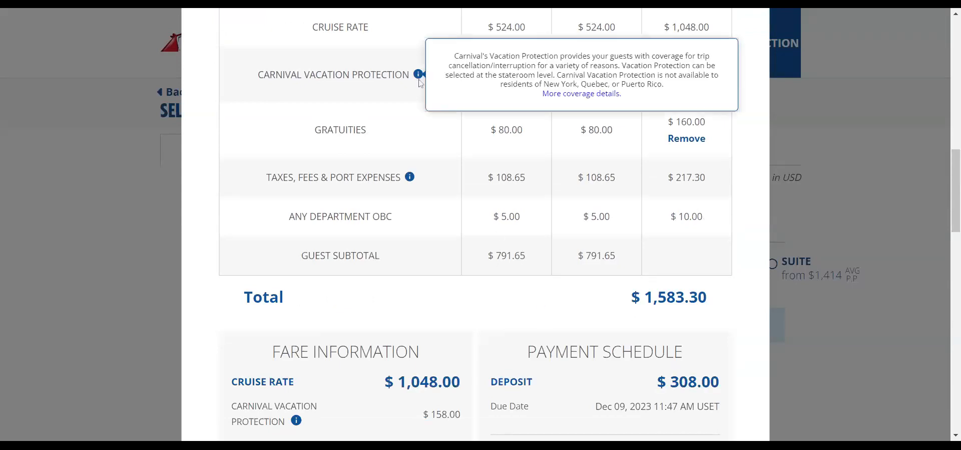
{"action": "mouse_move", "coordinate": [421, 75]}
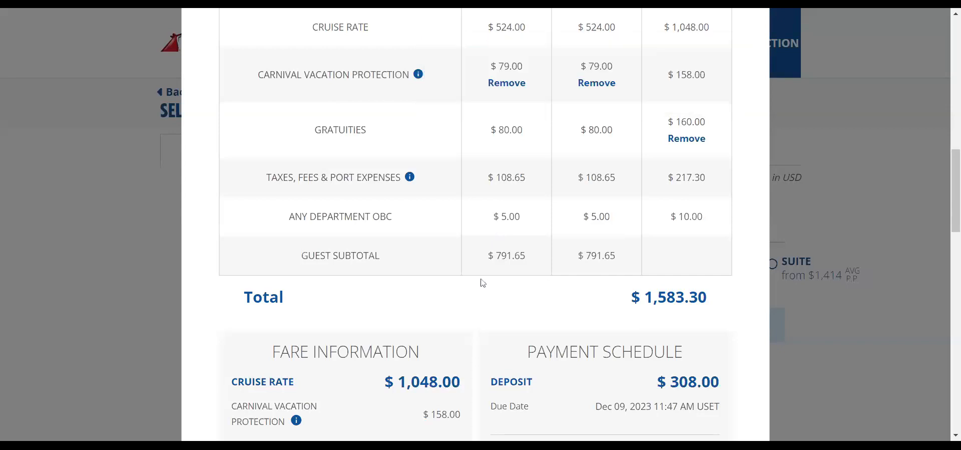
{"action": "scroll", "coordinate": [505, 310], "scroll_direction": "up", "scroll_amount": 15}
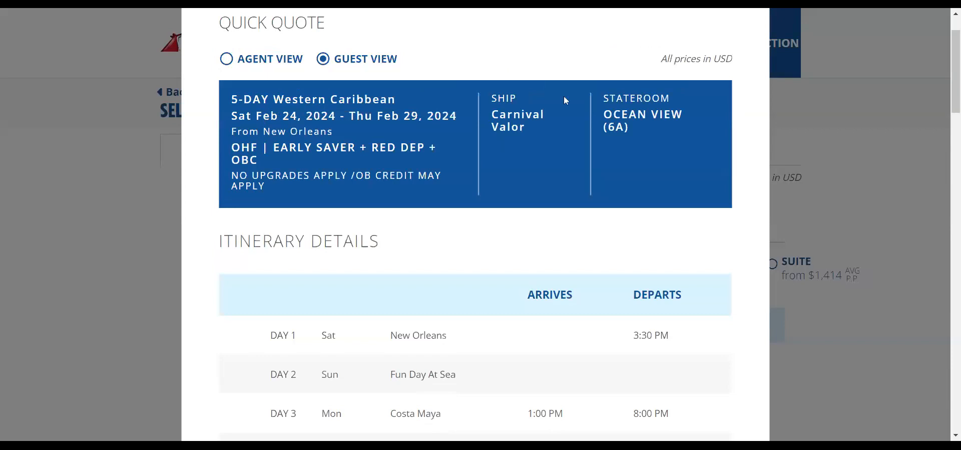
{"action": "scroll", "coordinate": [566, 100], "scroll_direction": "up", "scroll_amount": 2}
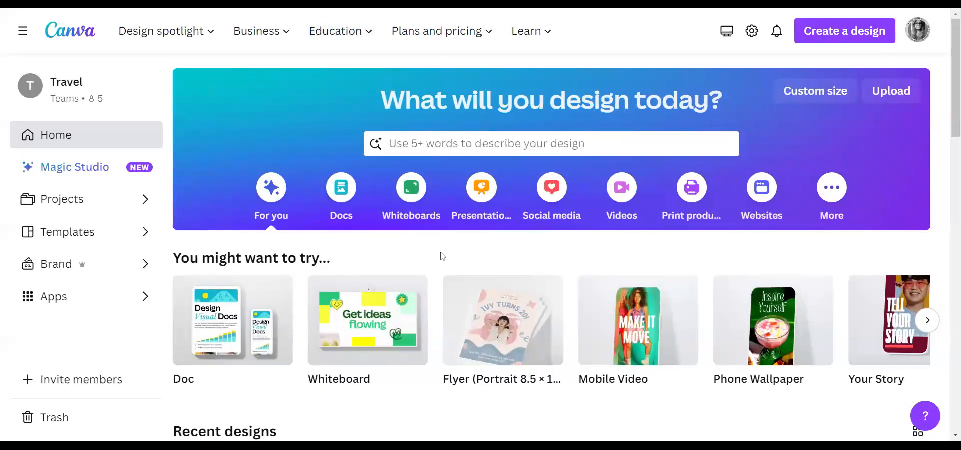
- Search Canva's templates for 'Travel Flyer'
{"action": "left_click", "coordinate": [426, 144]}
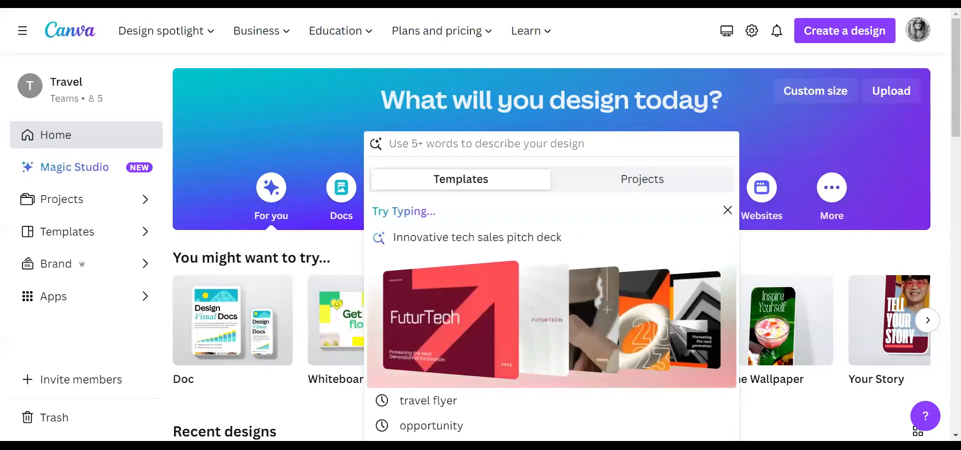
{"action": "type", "text": "Travel"}
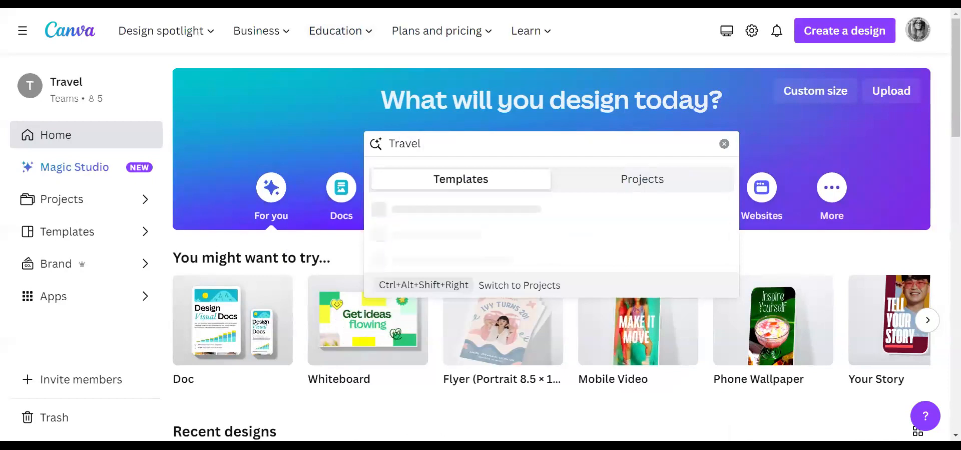
{"action": "type", "text": " Flyer"}
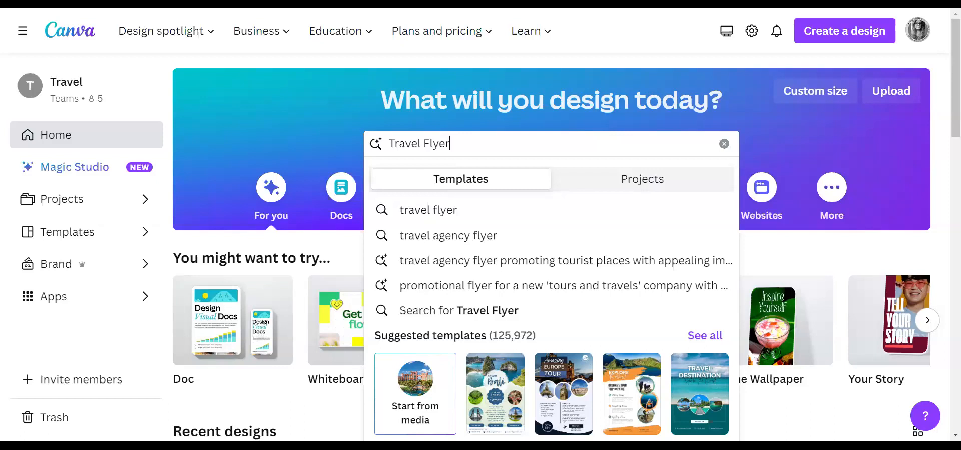
{"action": "left_click", "coordinate": [443, 310]}
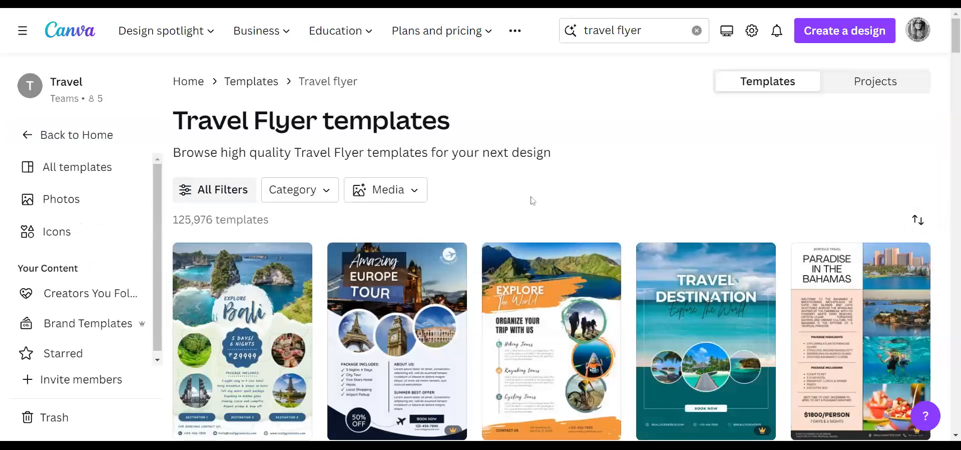
- Browse the travel flyer results and open the Teal And White Modern Travel Flyer preview
{"action": "scroll", "coordinate": [562, 206], "scroll_direction": "down", "scroll_amount": 3}
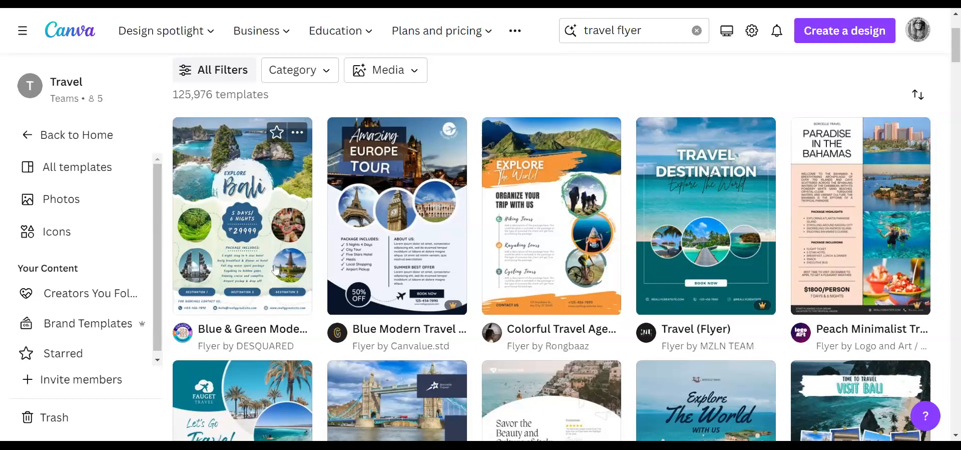
{"action": "mouse_move", "coordinate": [451, 309]}
{"action": "scroll", "coordinate": [461, 337], "scroll_direction": "down", "scroll_amount": 6}
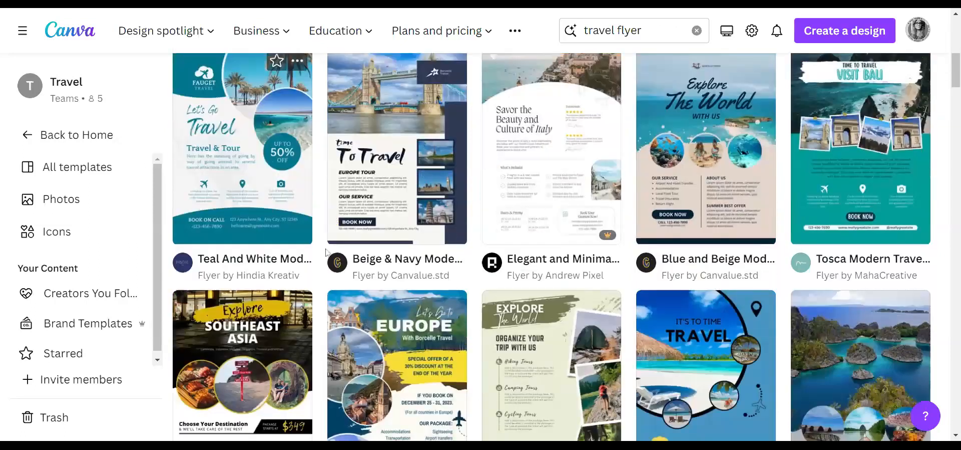
{"action": "mouse_move", "coordinate": [595, 239]}
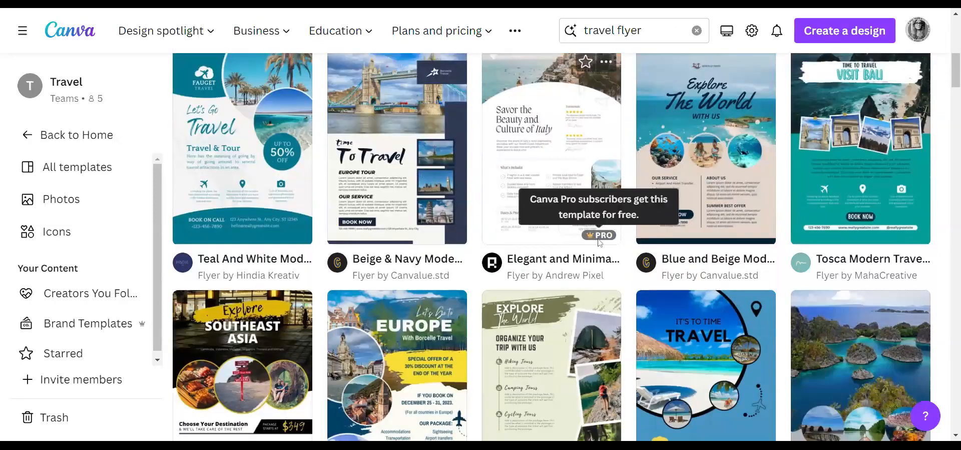
{"action": "scroll", "coordinate": [662, 320], "scroll_direction": "down", "scroll_amount": 3}
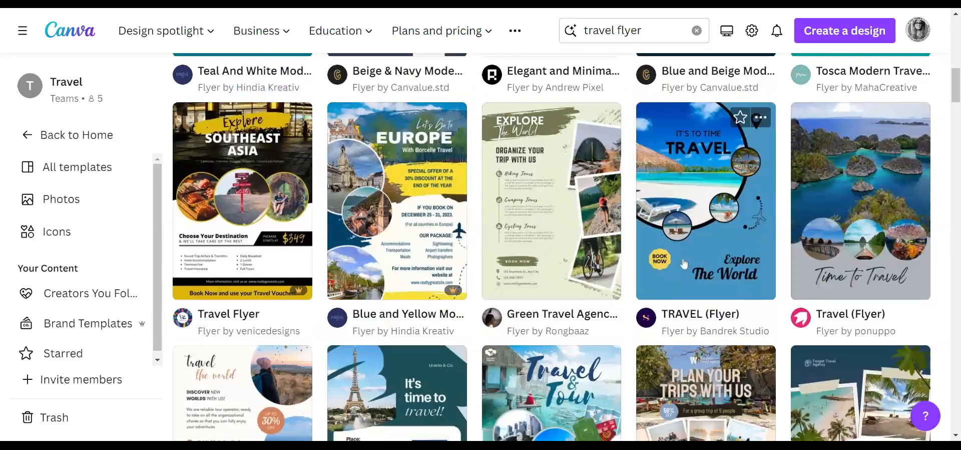
{"action": "scroll", "coordinate": [651, 277], "scroll_direction": "down", "scroll_amount": 1}
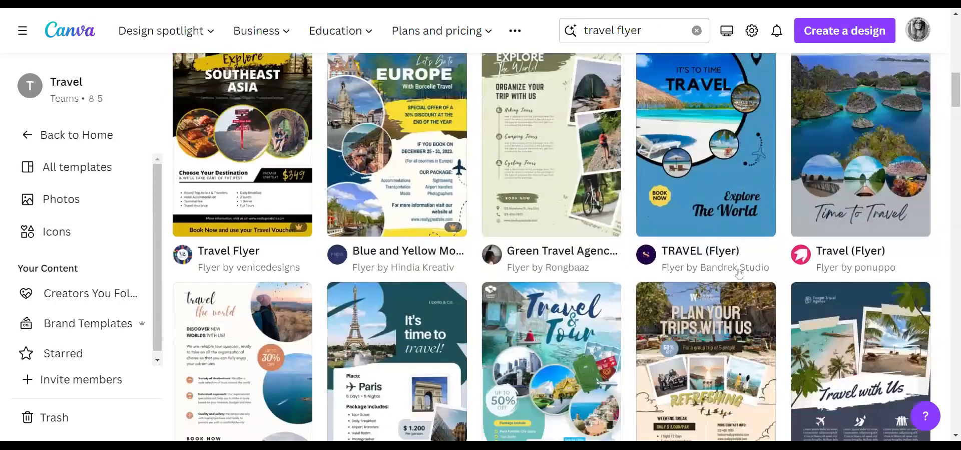
{"action": "scroll", "coordinate": [728, 268], "scroll_direction": "up", "scroll_amount": 6}
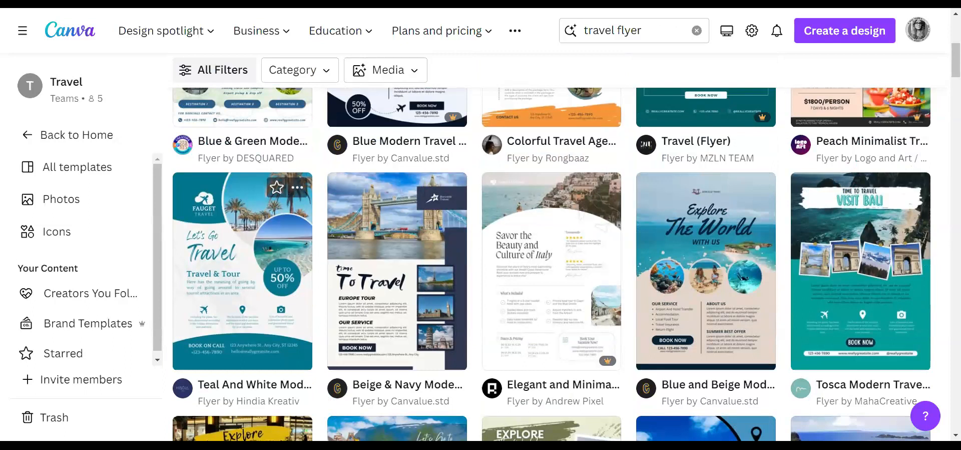
{"action": "scroll", "coordinate": [265, 277], "scroll_direction": "down", "scroll_amount": 5}
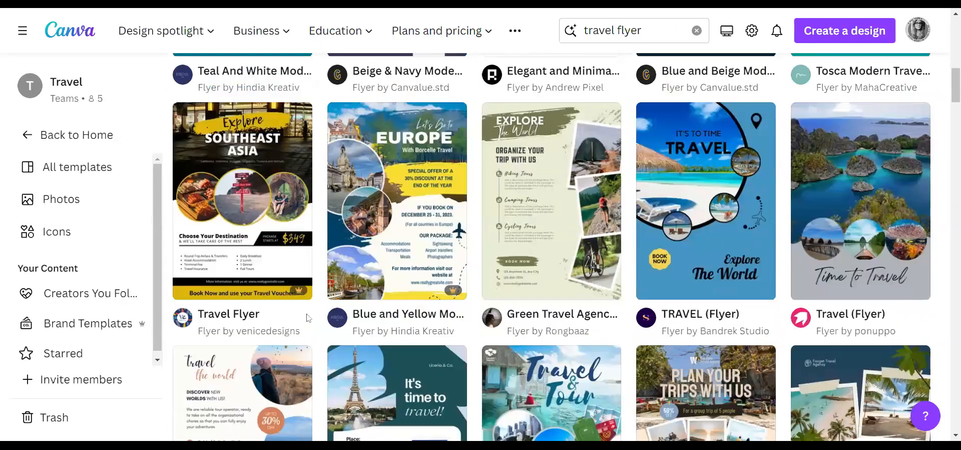
{"action": "scroll", "coordinate": [219, 176], "scroll_direction": "up", "scroll_amount": 3}
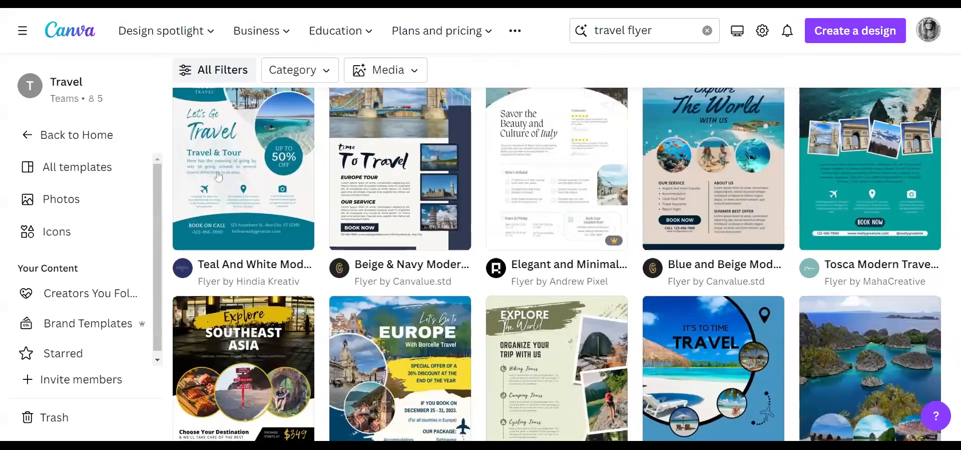
{"action": "left_click", "coordinate": [218, 176]}
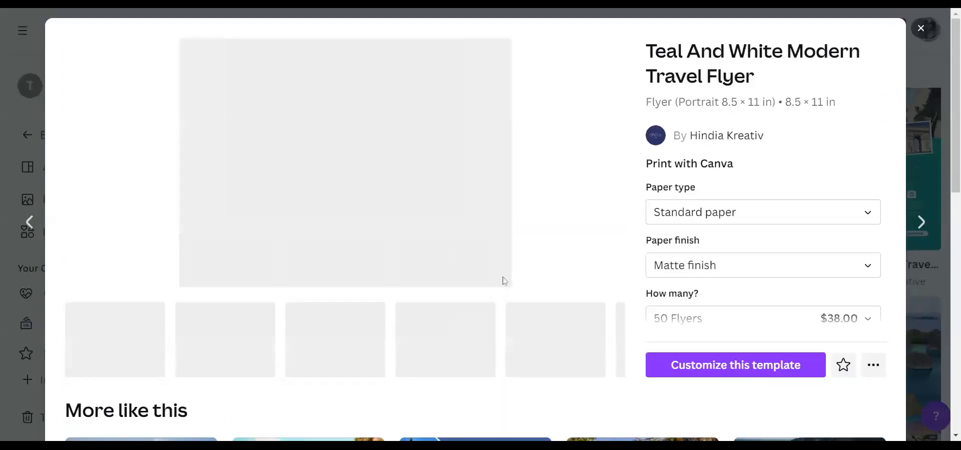
{"action": "scroll", "coordinate": [596, 307], "scroll_direction": "down", "scroll_amount": 5}
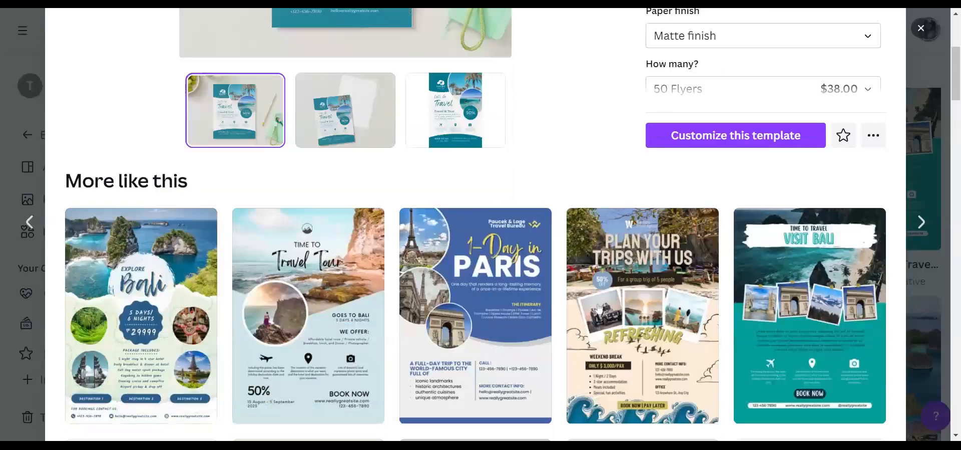
{"action": "scroll", "coordinate": [543, 216], "scroll_direction": "up", "scroll_amount": 3}
{"action": "scroll", "coordinate": [560, 243], "scroll_direction": "down", "scroll_amount": 3}
{"action": "scroll", "coordinate": [561, 244], "scroll_direction": "down", "scroll_amount": 2}
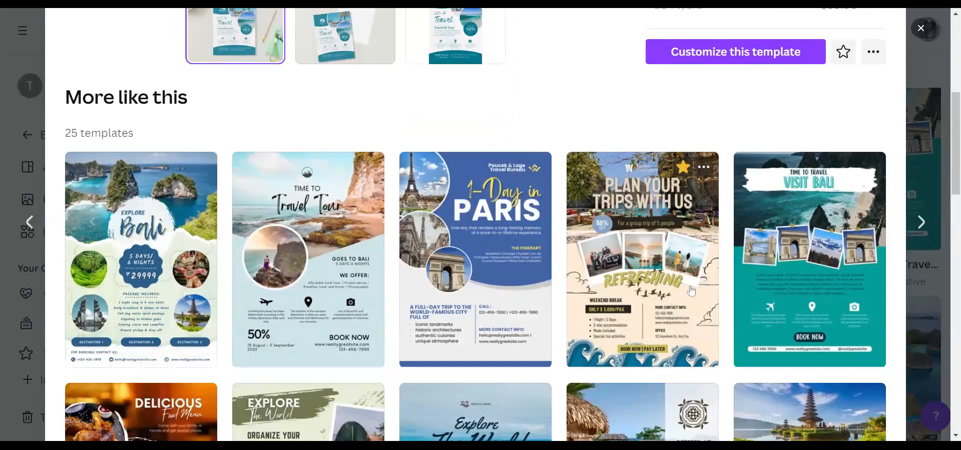
{"action": "scroll", "coordinate": [691, 290], "scroll_direction": "down", "scroll_amount": 5}
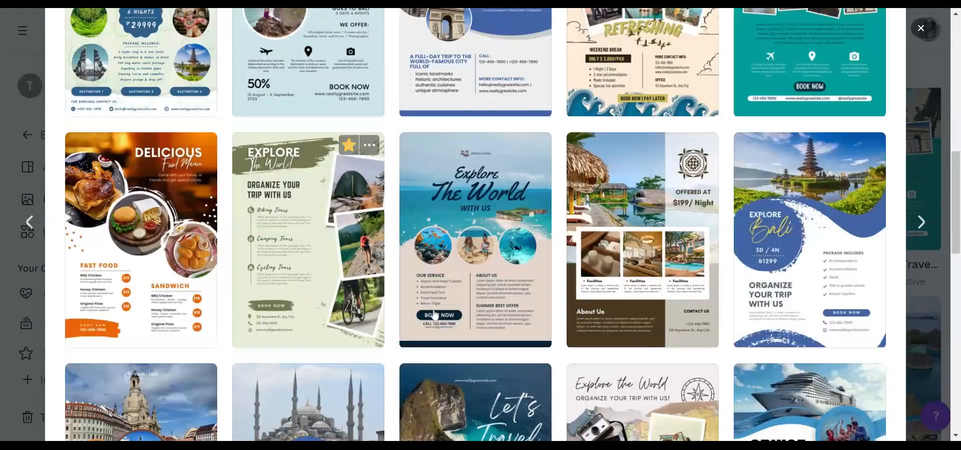
{"action": "scroll", "coordinate": [558, 311], "scroll_direction": "down", "scroll_amount": 4}
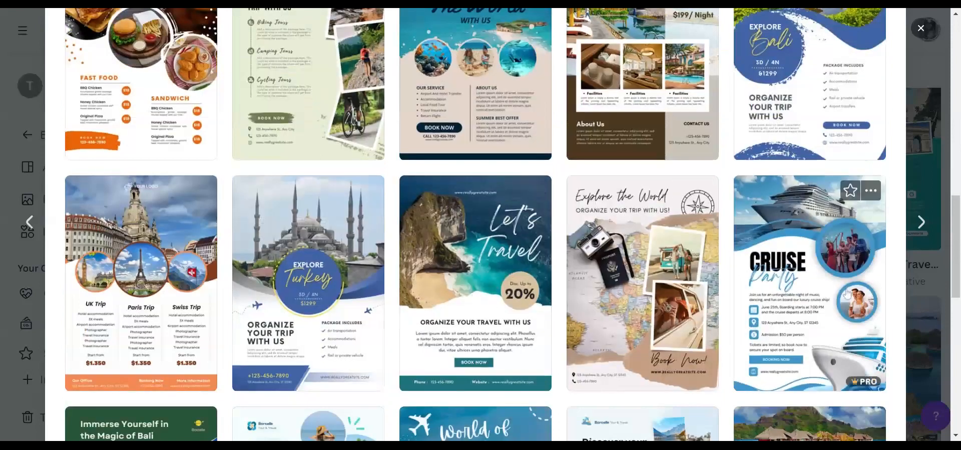
{"action": "scroll", "coordinate": [783, 315], "scroll_direction": "down", "scroll_amount": 1}
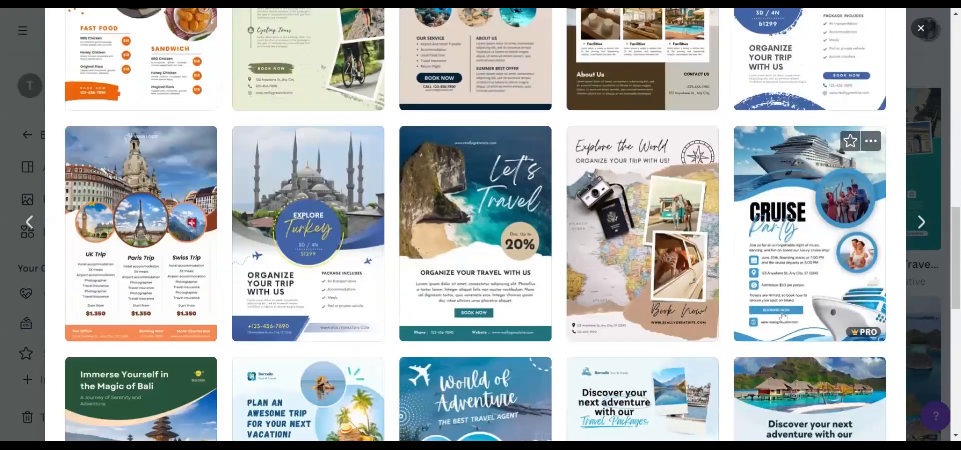
{"action": "scroll", "coordinate": [784, 315], "scroll_direction": "down", "scroll_amount": 2}
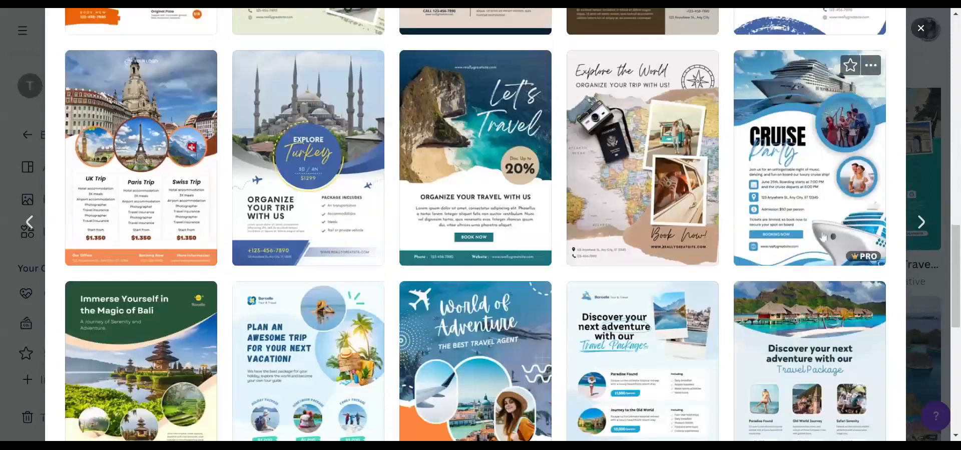
{"action": "scroll", "coordinate": [840, 213], "scroll_direction": "down", "scroll_amount": 3}
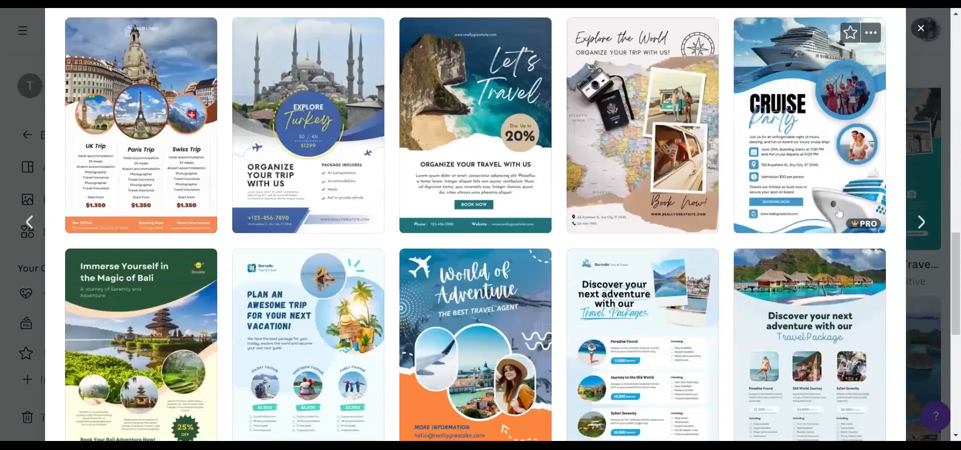
{"action": "scroll", "coordinate": [843, 213], "scroll_direction": "up", "scroll_amount": 3}
{"action": "scroll", "coordinate": [843, 213], "scroll_direction": "up", "scroll_amount": 10}
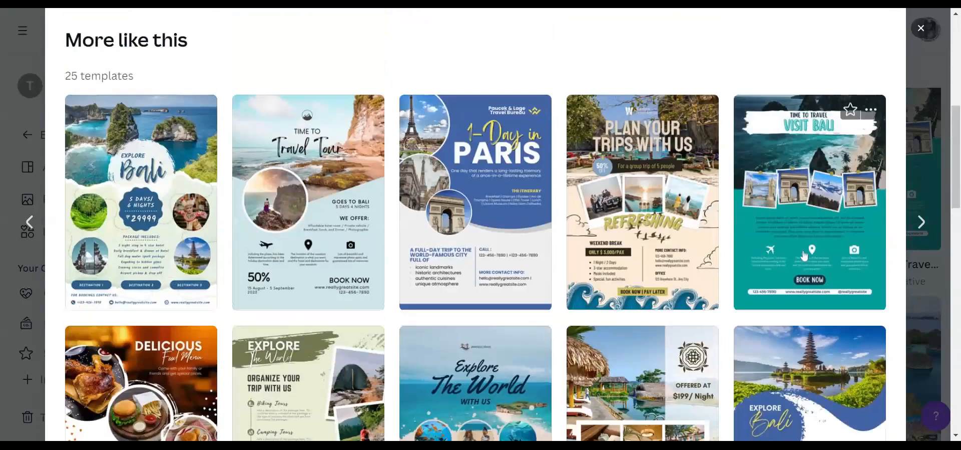
{"action": "scroll", "coordinate": [804, 255], "scroll_direction": "up", "scroll_amount": 5}
- Start customizing the Teal And White Modern Travel Flyer at 54% zoom, closing the print offer
{"action": "left_click", "coordinate": [704, 304]}
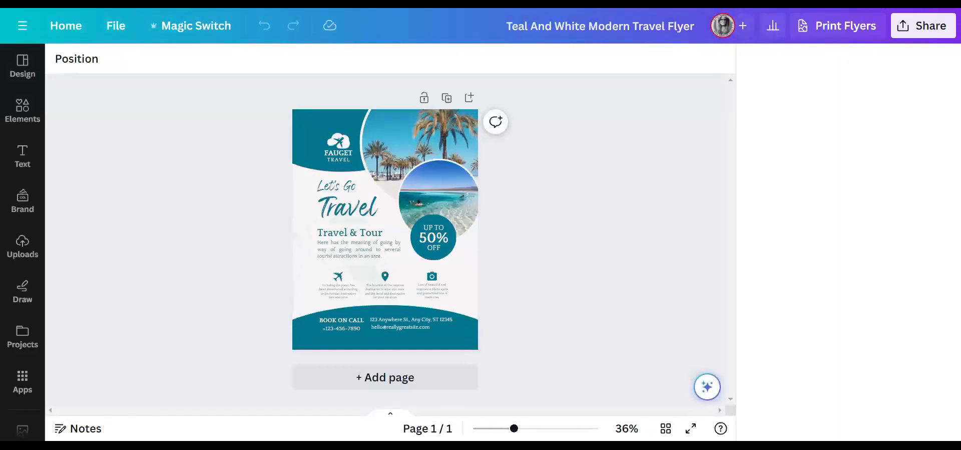
{"action": "left_click", "coordinate": [527, 428]}
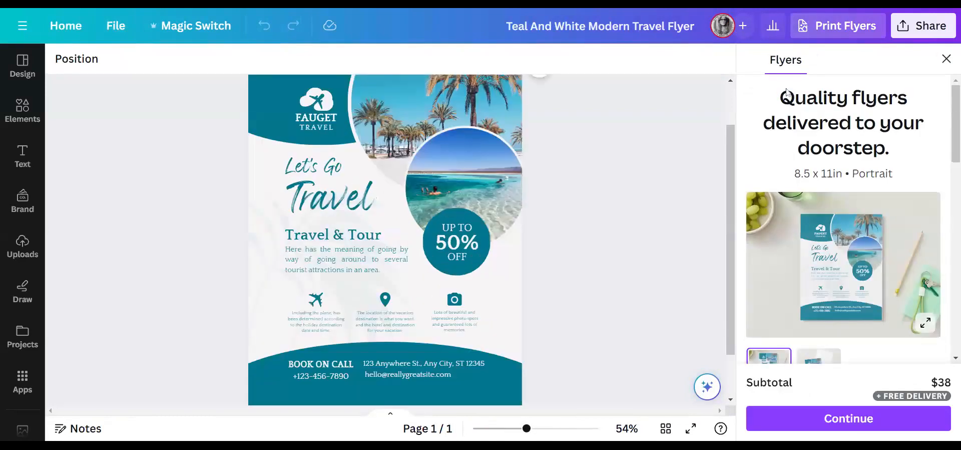
{"action": "left_click", "coordinate": [944, 59]}
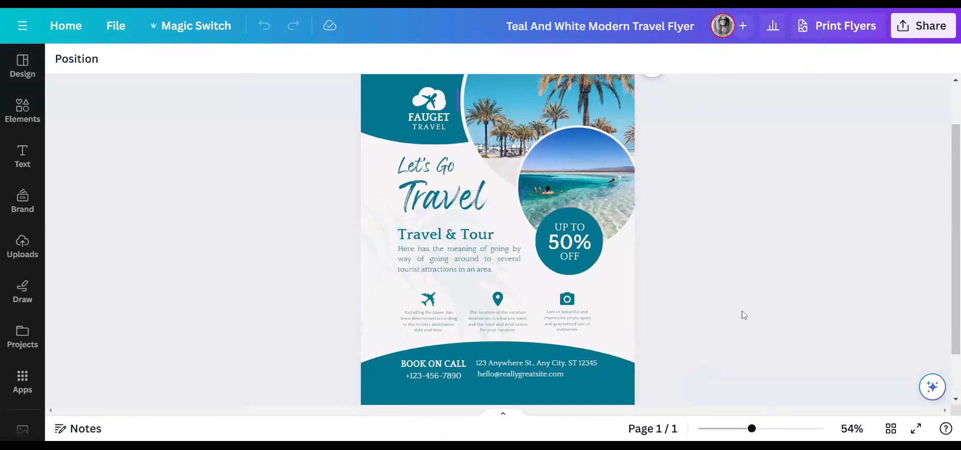
{"action": "scroll", "coordinate": [744, 314], "scroll_direction": "up", "scroll_amount": 2}
{"action": "scroll", "coordinate": [743, 313], "scroll_direction": "down", "scroll_amount": 3}
{"action": "scroll", "coordinate": [738, 308], "scroll_direction": "up", "scroll_amount": 3}
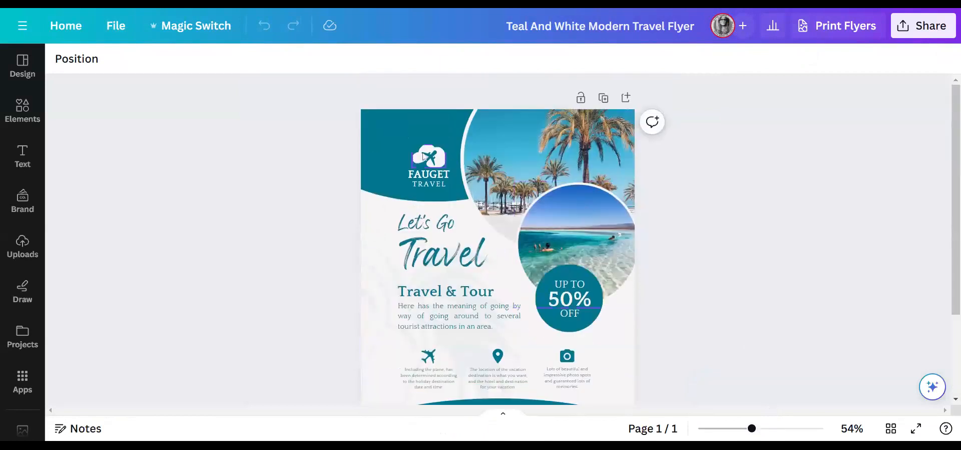
- Recolour the teal header shape to pink #db9a8f and apply it to every teal element
{"action": "left_click", "coordinate": [387, 124]}
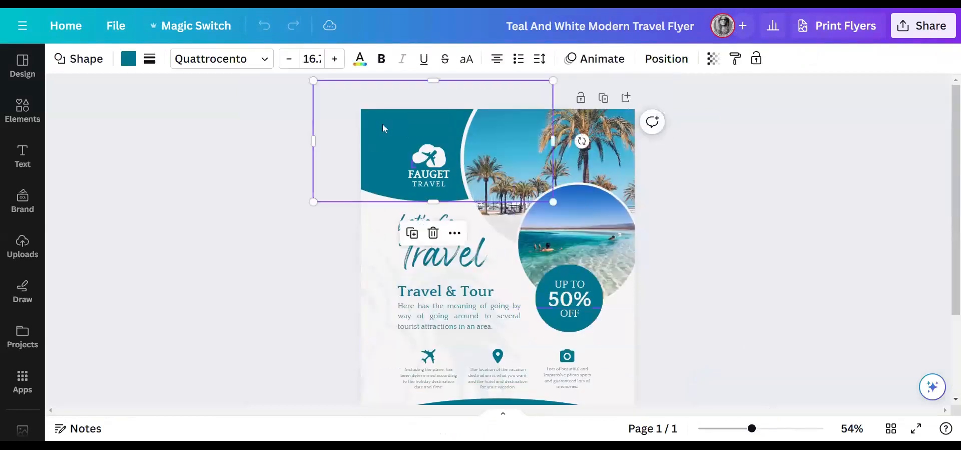
{"action": "left_click", "coordinate": [128, 59]}
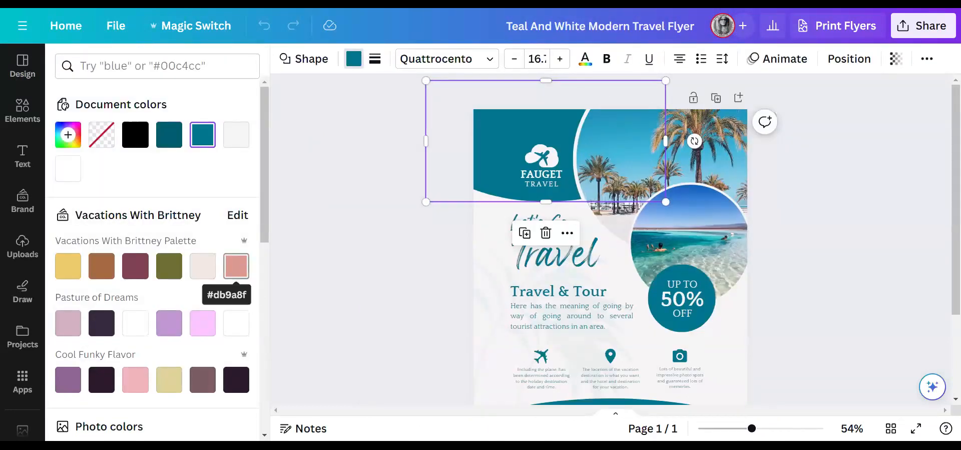
{"action": "left_click", "coordinate": [243, 271]}
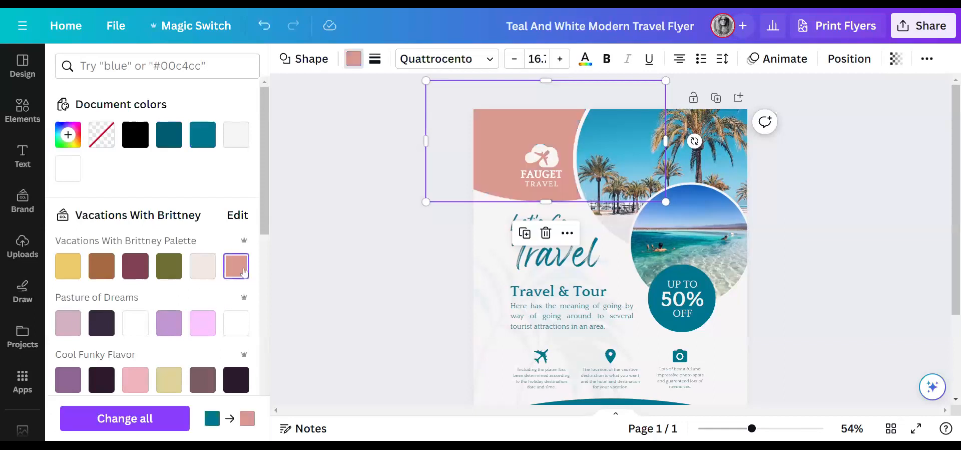
{"action": "left_click", "coordinate": [148, 418]}
{"action": "scroll", "coordinate": [356, 272], "scroll_direction": "down", "scroll_amount": 3}
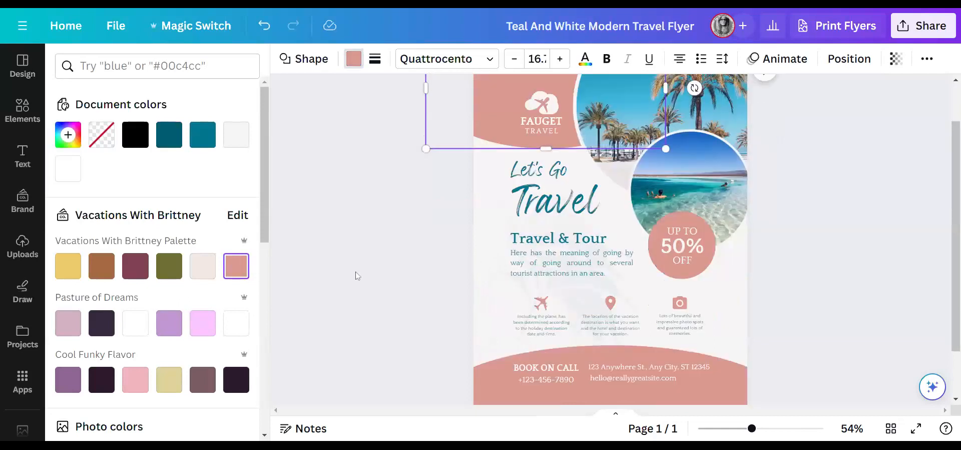
{"action": "scroll", "coordinate": [382, 245], "scroll_direction": "up", "scroll_amount": 3}
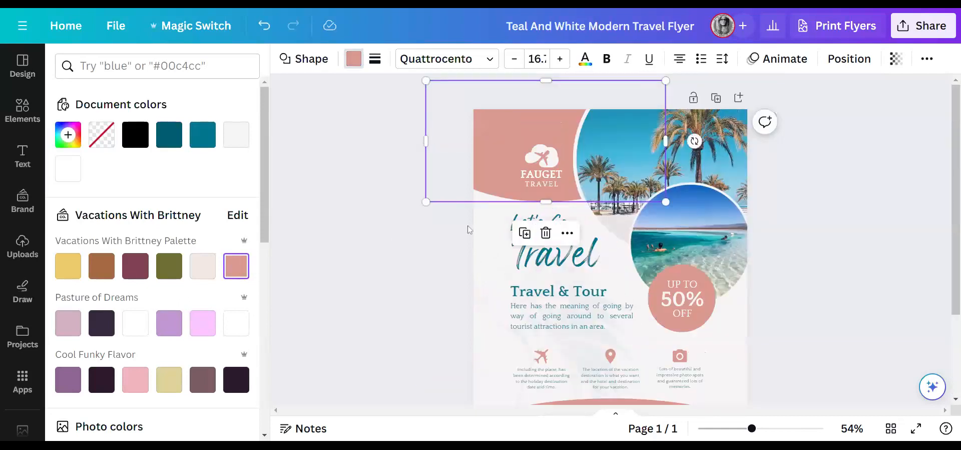
- Make the word Travel dark plum #814256
{"action": "left_click", "coordinate": [596, 257]}
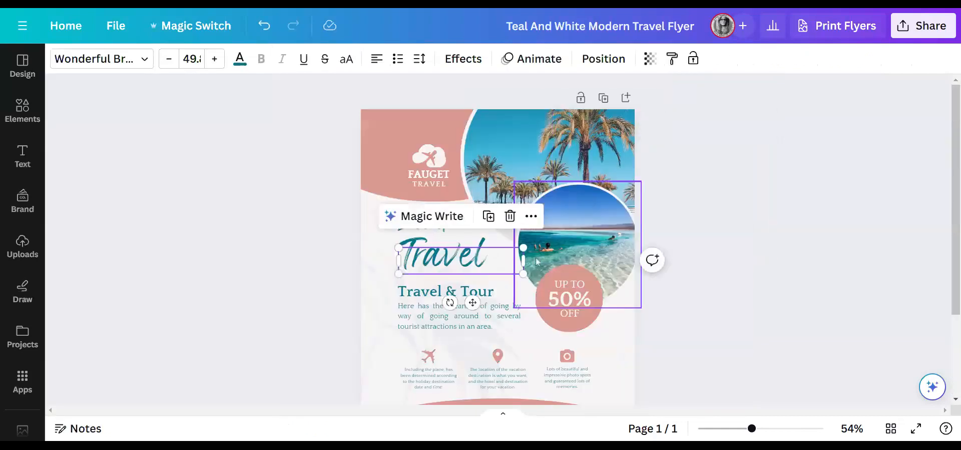
{"action": "double_click", "coordinate": [426, 257]}
{"action": "left_click", "coordinate": [240, 59]}
{"action": "left_click", "coordinate": [144, 271]}
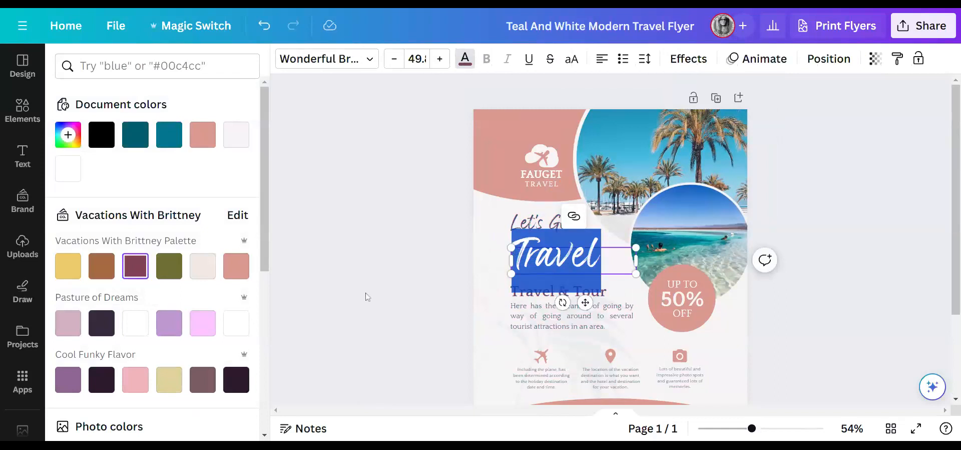
{"action": "key", "text": "Escape"}
{"action": "left_click", "coordinate": [813, 191]}
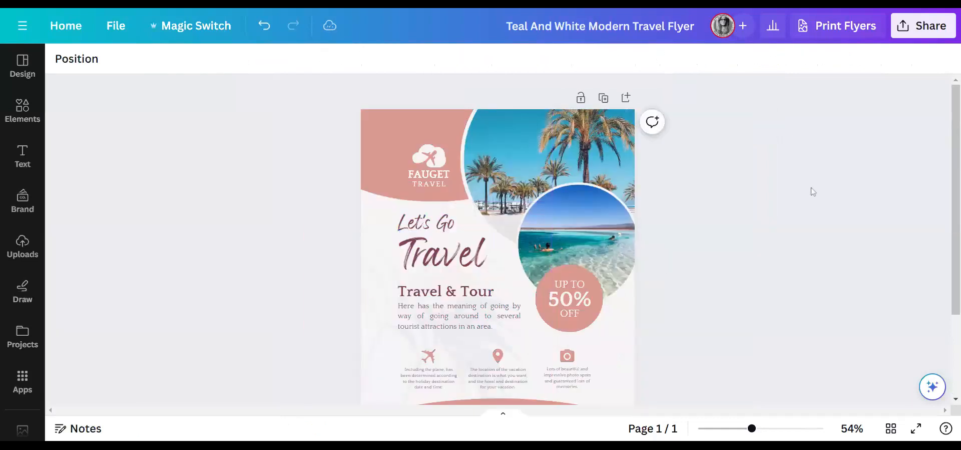
- Check the bottom-band address line, then select the palm-tree photo at top right
{"action": "scroll", "coordinate": [811, 211], "scroll_direction": "down", "scroll_amount": 3}
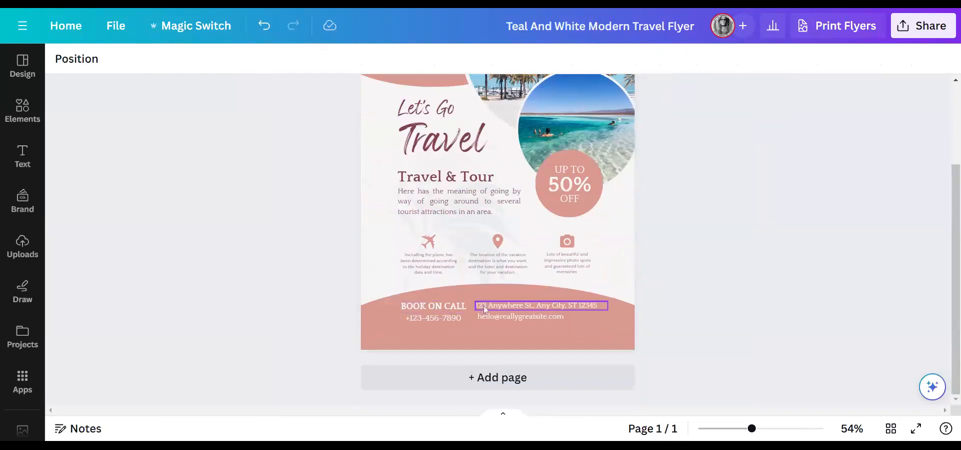
{"action": "left_click", "coordinate": [504, 303]}
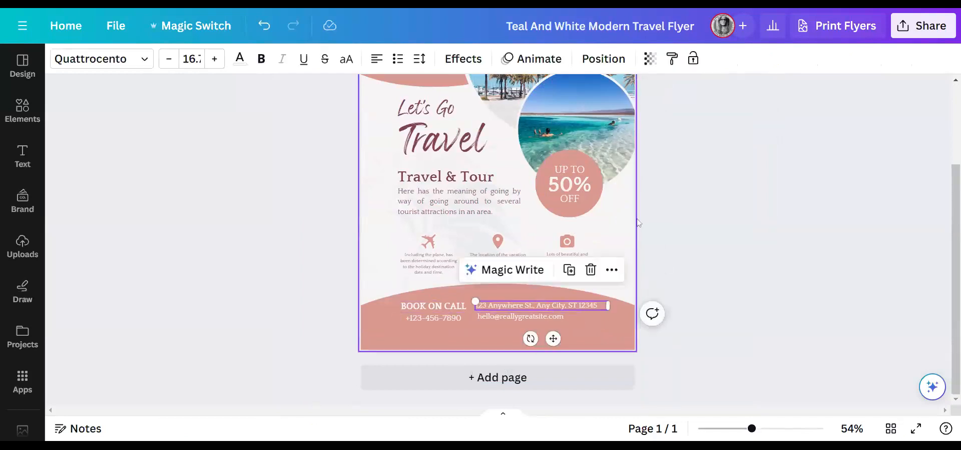
{"action": "scroll", "coordinate": [723, 256], "scroll_direction": "up", "scroll_amount": 3}
{"action": "left_click", "coordinate": [543, 153]}
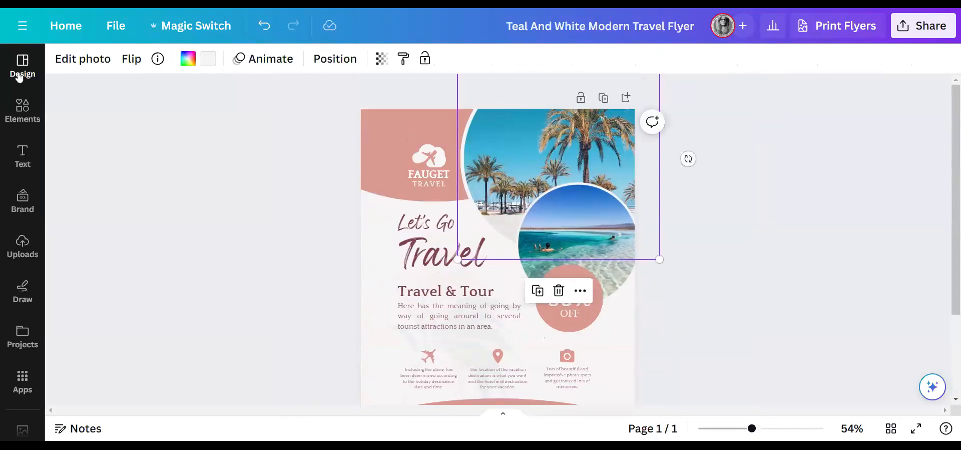
- Search the stock photo library for 'cruise'
{"action": "scroll", "coordinate": [24, 260], "scroll_direction": "down", "scroll_amount": 3}
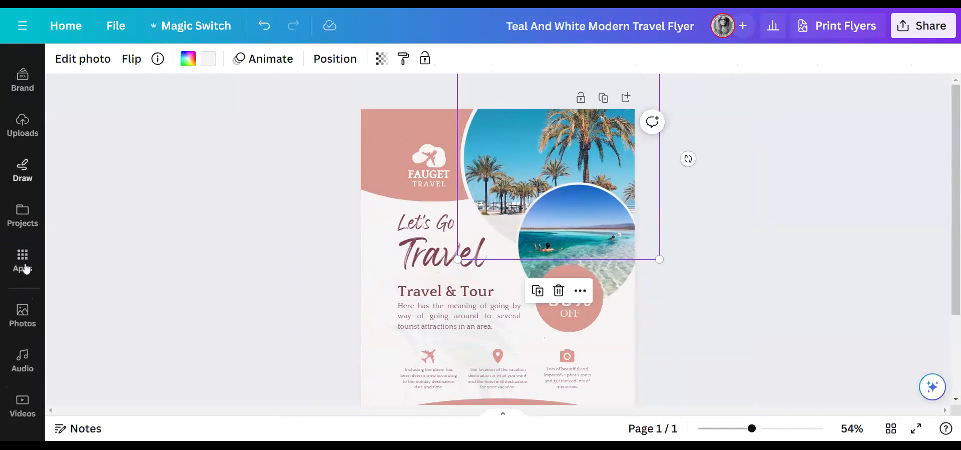
{"action": "left_click", "coordinate": [18, 322]}
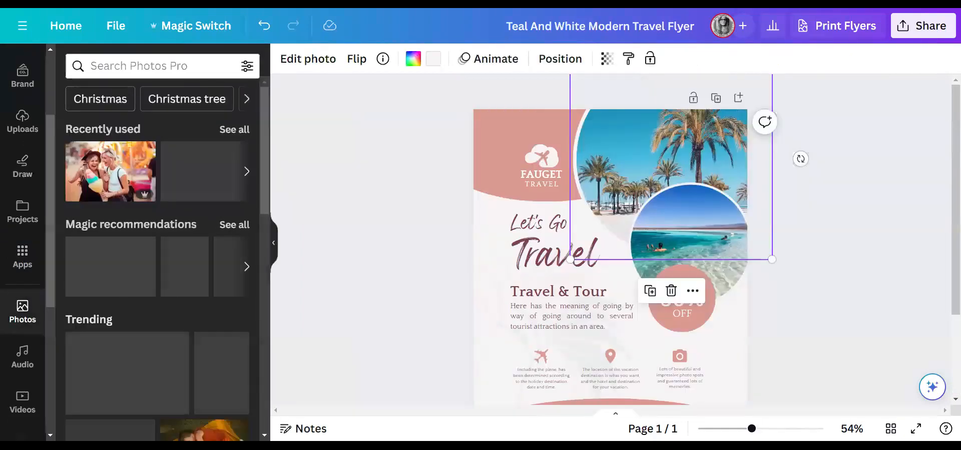
{"action": "type", "text": "cruise"}
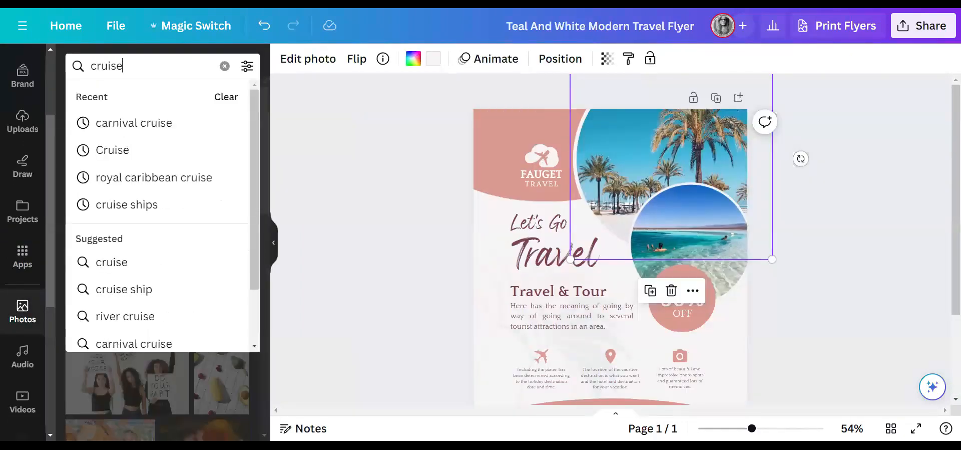
{"action": "key", "text": "Return"}
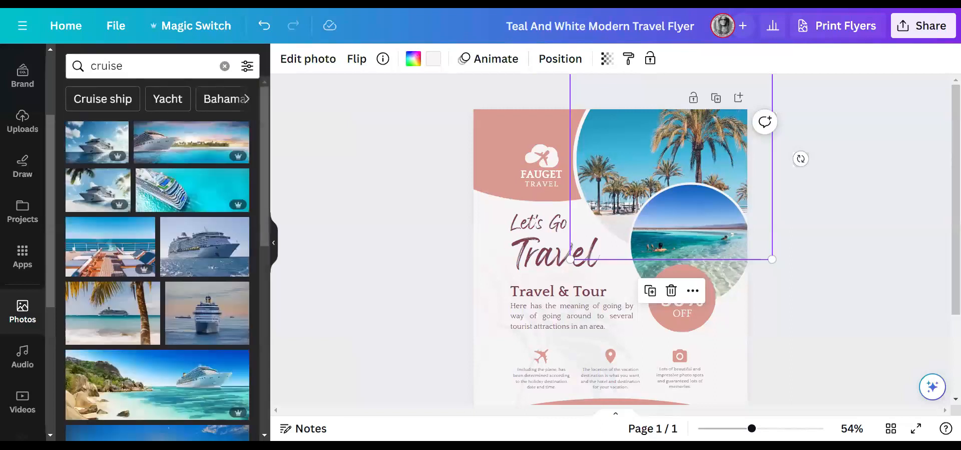
- Refine the photo search to 'carnival cruise' and browse the cruise ship results
{"action": "left_click", "coordinate": [91, 66]}
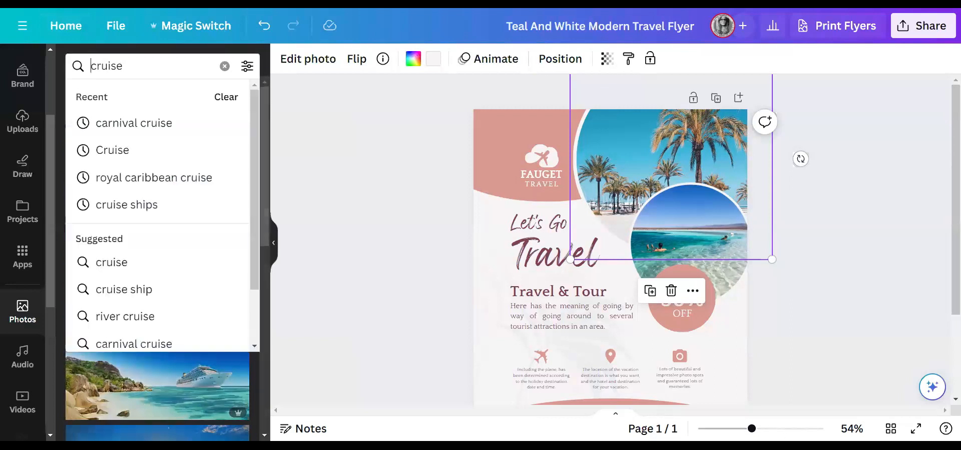
{"action": "type", "text": "carnival"}
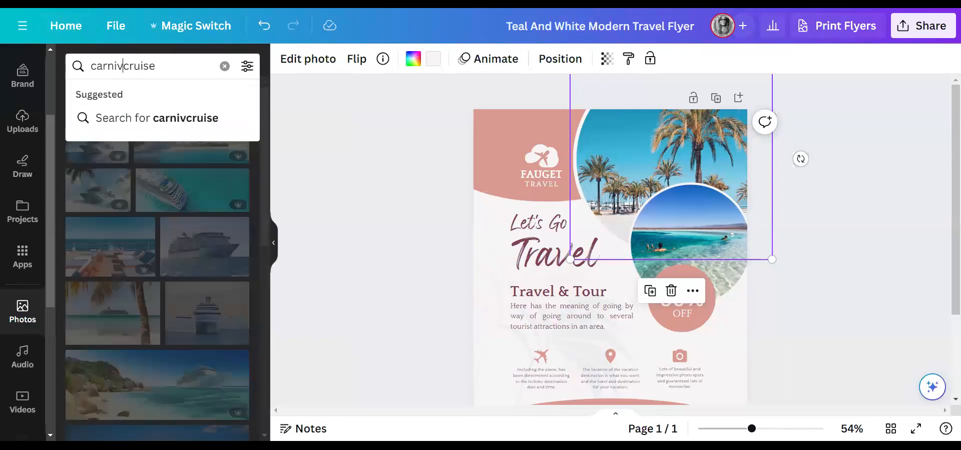
{"action": "key", "text": "Return"}
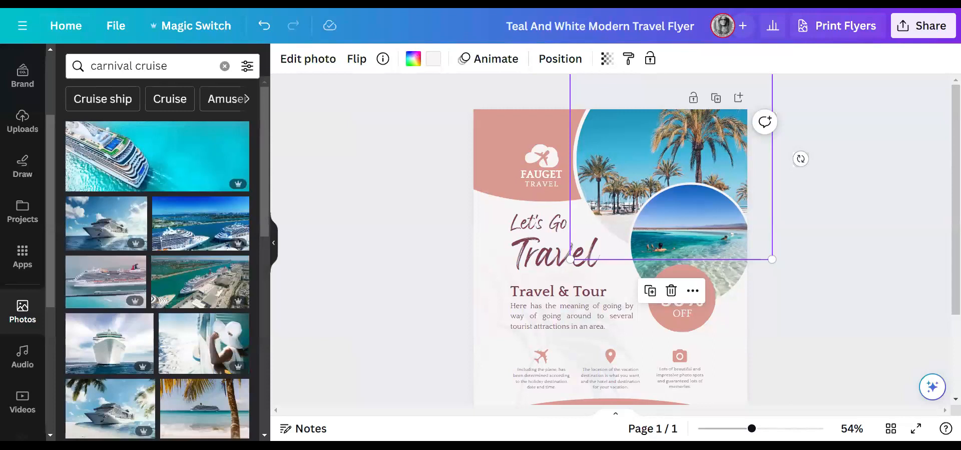
{"action": "scroll", "coordinate": [170, 258], "scroll_direction": "down", "scroll_amount": 3}
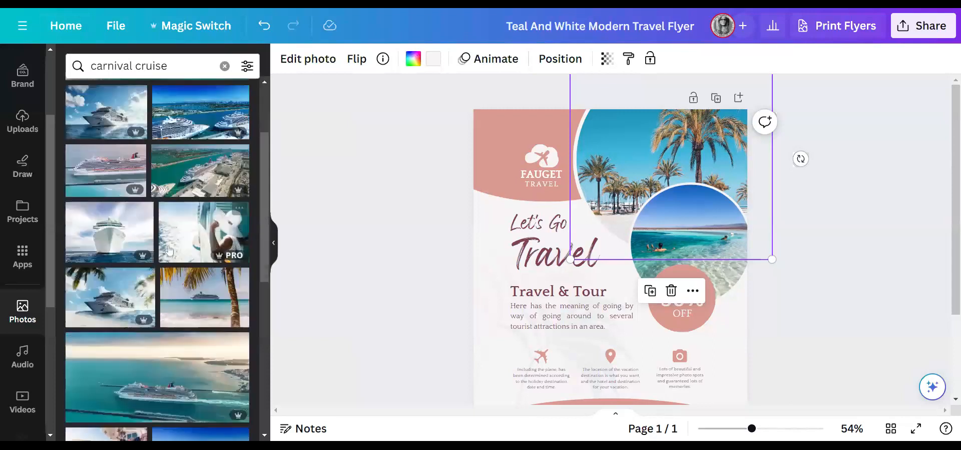
{"action": "scroll", "coordinate": [171, 257], "scroll_direction": "down", "scroll_amount": 3}
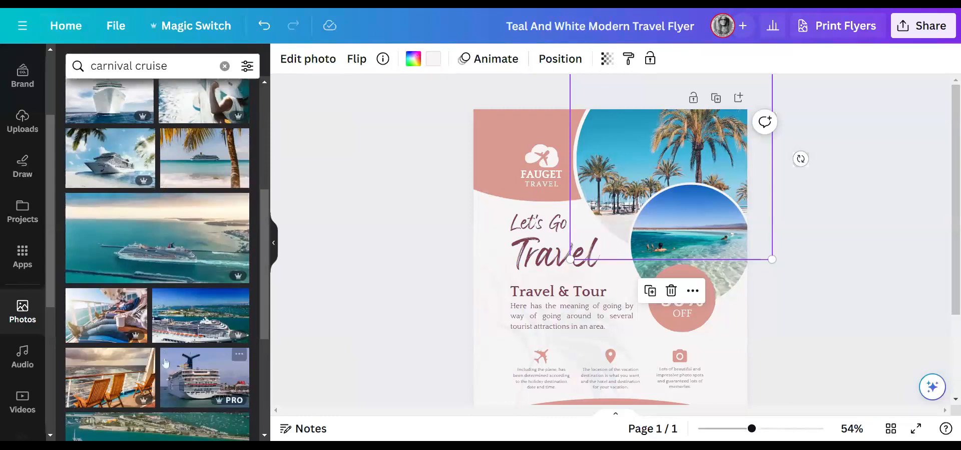
{"action": "scroll", "coordinate": [165, 350], "scroll_direction": "down", "scroll_amount": 3}
{"action": "scroll", "coordinate": [112, 258], "scroll_direction": "down", "scroll_amount": 3}
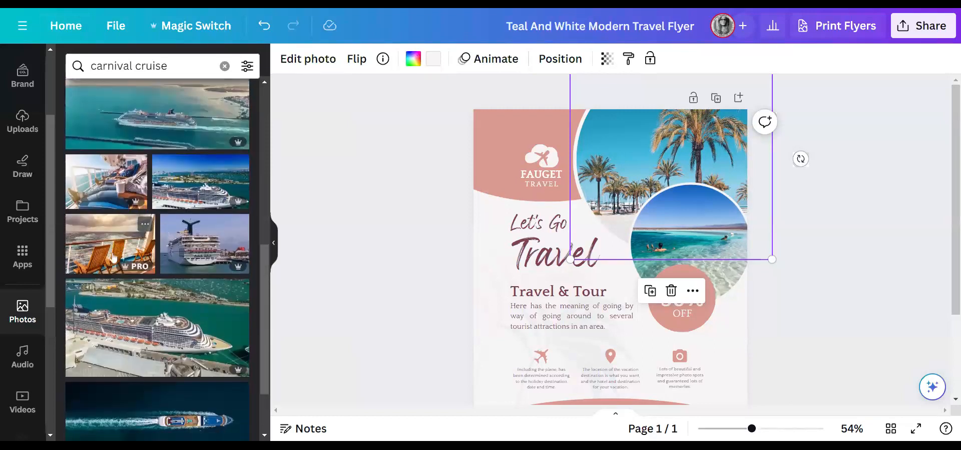
{"action": "scroll", "coordinate": [111, 258], "scroll_direction": "down", "scroll_amount": 8}
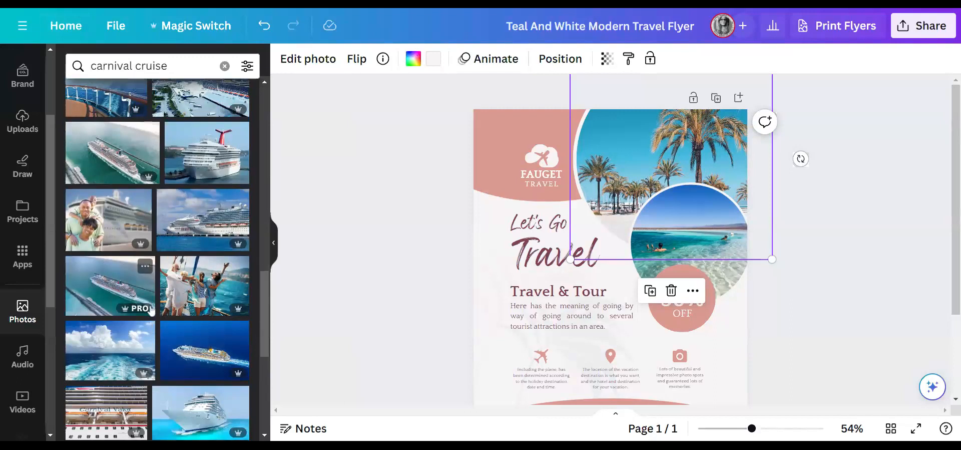
{"action": "scroll", "coordinate": [151, 310], "scroll_direction": "down", "scroll_amount": 5}
{"action": "scroll", "coordinate": [151, 310], "scroll_direction": "down", "scroll_amount": 3}
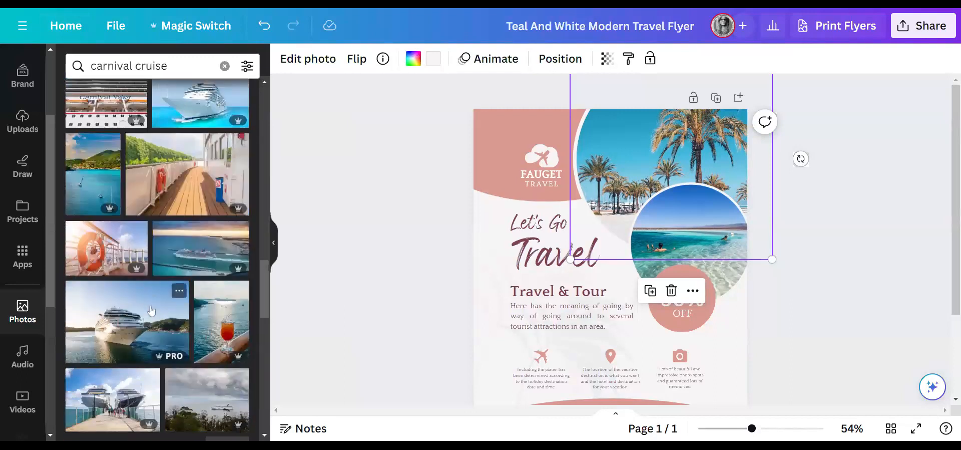
- Drop the cocktail photo into the palm-tree frame and swap the top image for the woman-on-deck photo
{"action": "left_click_drag", "start_coordinate": [222, 320], "coordinate": [666, 194]}
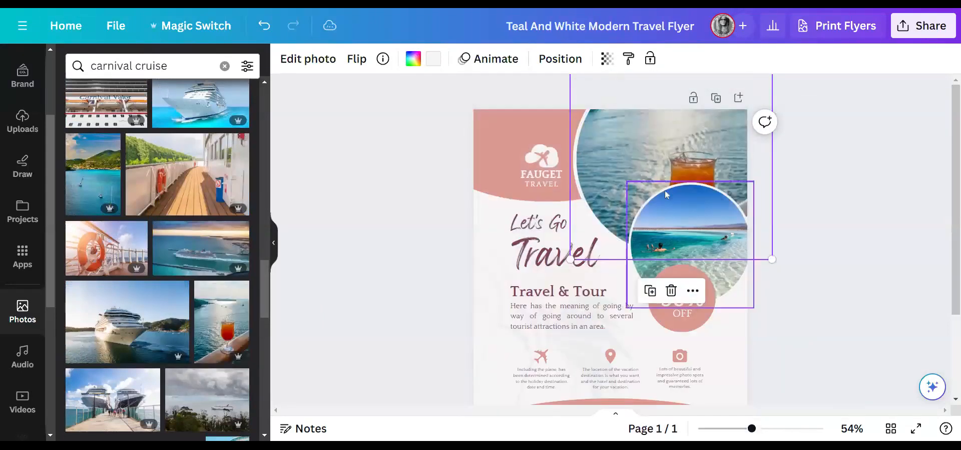
{"action": "scroll", "coordinate": [216, 322], "scroll_direction": "up", "scroll_amount": 5}
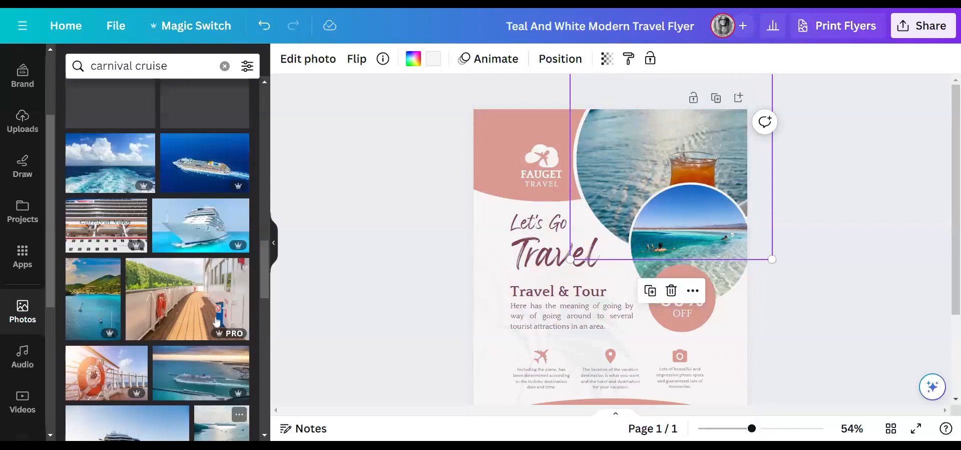
{"action": "scroll", "coordinate": [214, 316], "scroll_direction": "up", "scroll_amount": 5}
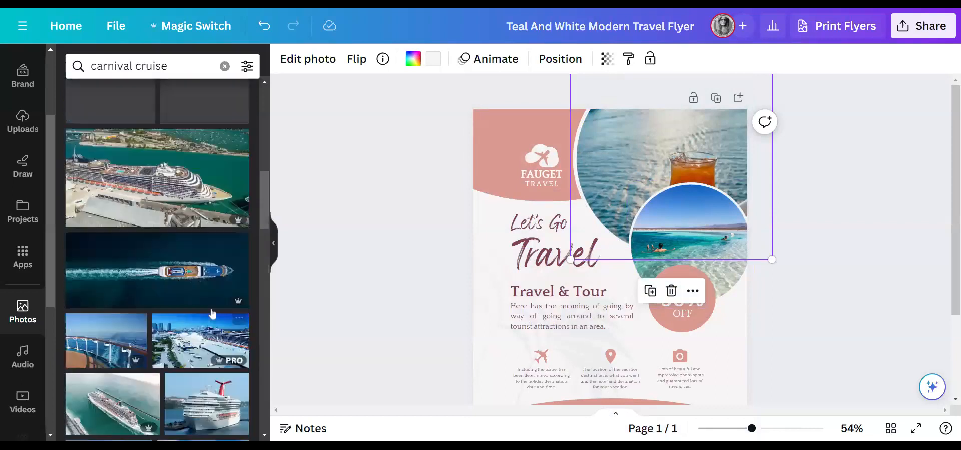
{"action": "scroll", "coordinate": [211, 309], "scroll_direction": "up", "scroll_amount": 5}
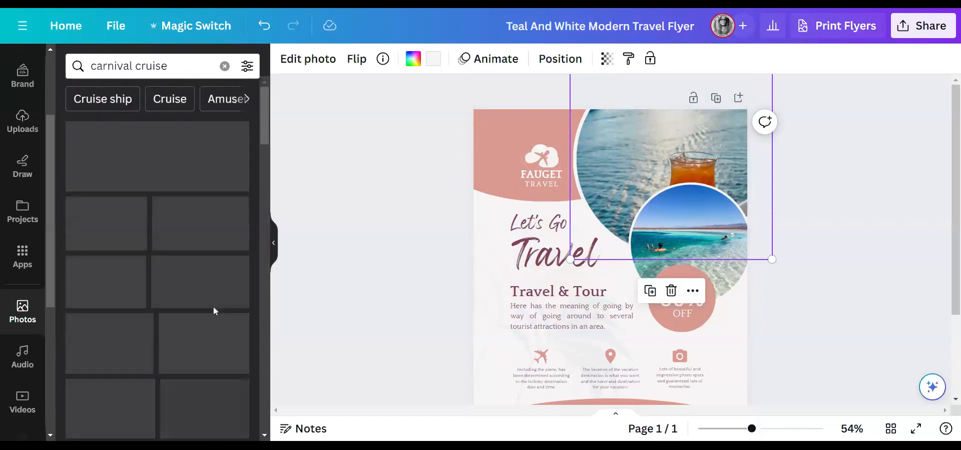
{"action": "scroll", "coordinate": [165, 200], "scroll_direction": "down", "scroll_amount": 3}
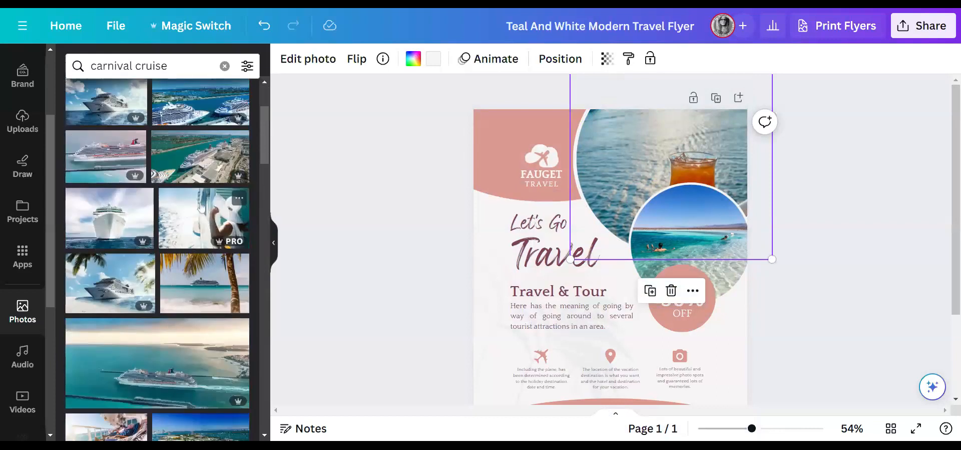
{"action": "left_click", "coordinate": [198, 215]}
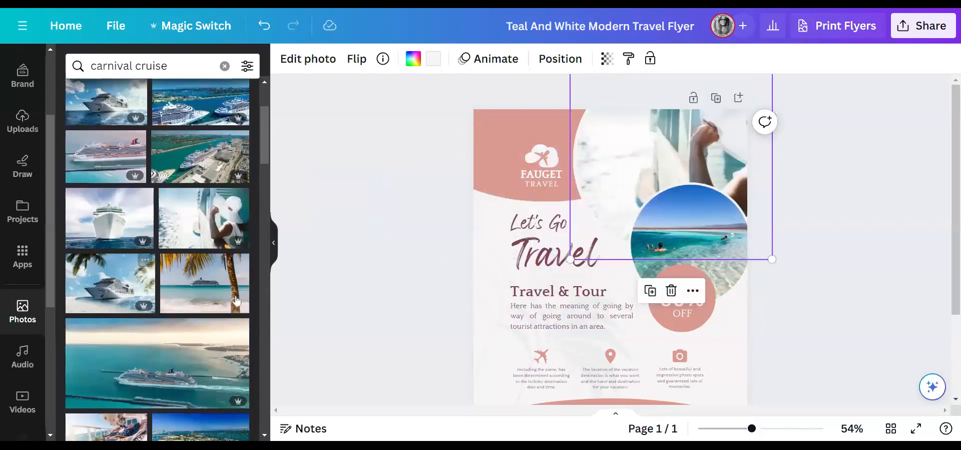
- Put the cocktail-by-the-sea photo in the circle frame and nudge the circle slightly lower
{"action": "left_click", "coordinate": [719, 274]}
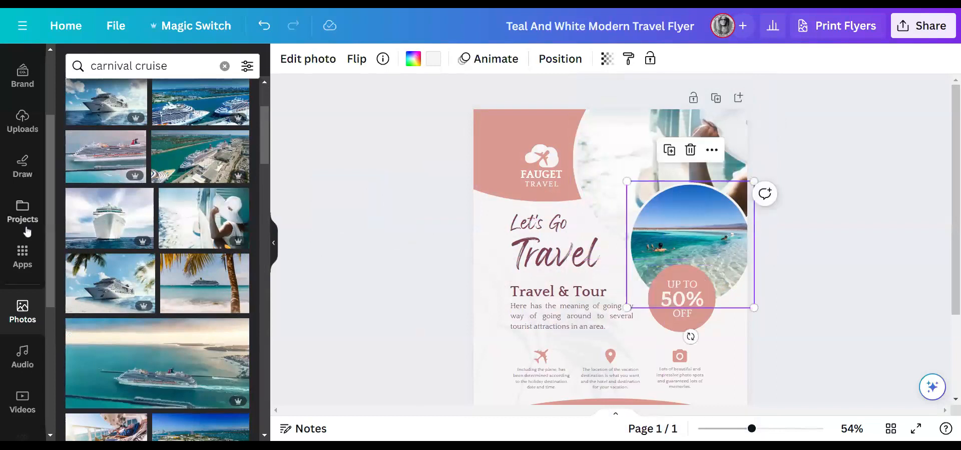
{"action": "scroll", "coordinate": [90, 320], "scroll_direction": "down", "scroll_amount": 3}
{"action": "scroll", "coordinate": [143, 318], "scroll_direction": "down", "scroll_amount": 5}
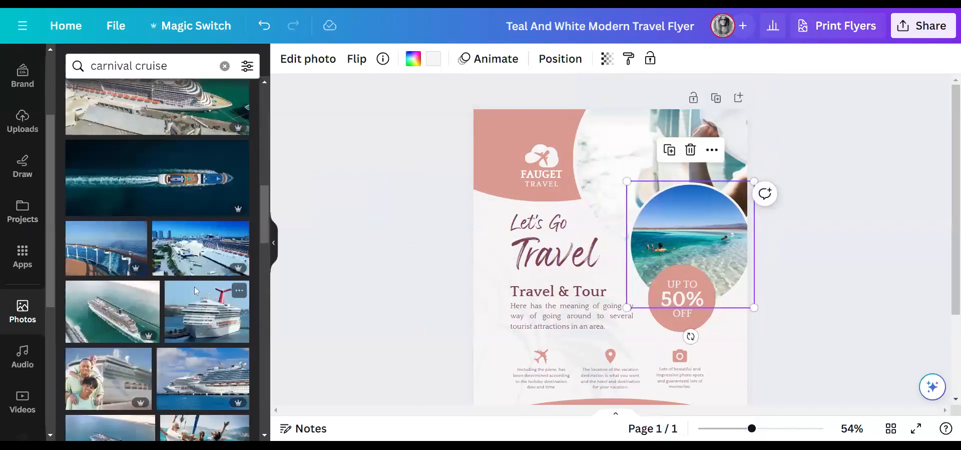
{"action": "scroll", "coordinate": [168, 318], "scroll_direction": "down", "scroll_amount": 10}
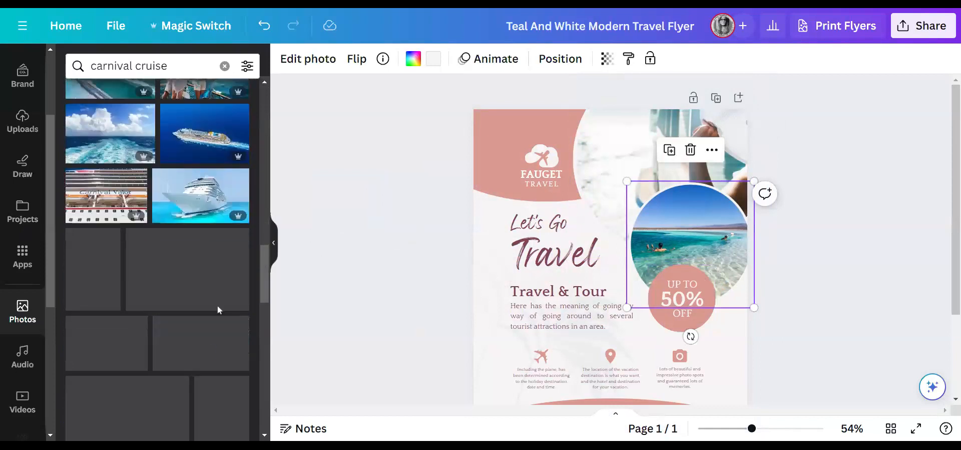
{"action": "scroll", "coordinate": [222, 227], "scroll_direction": "down", "scroll_amount": 3}
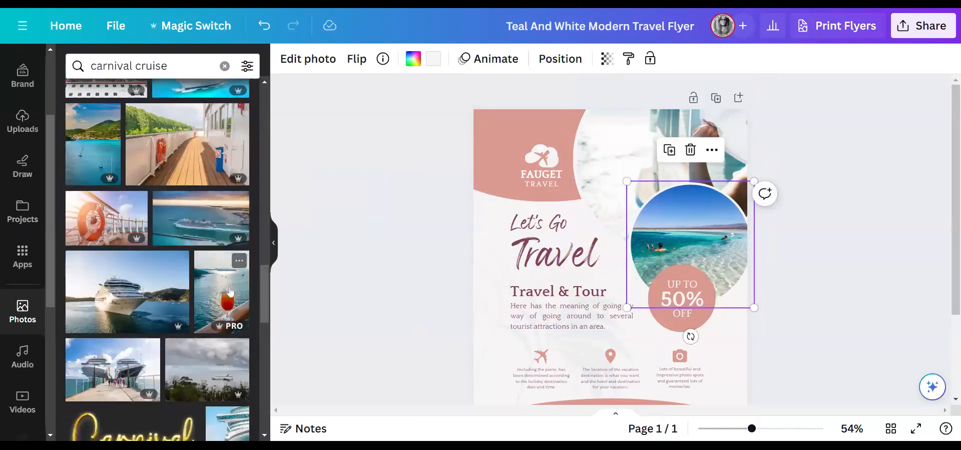
{"action": "left_click_drag", "start_coordinate": [217, 289], "coordinate": [667, 247]}
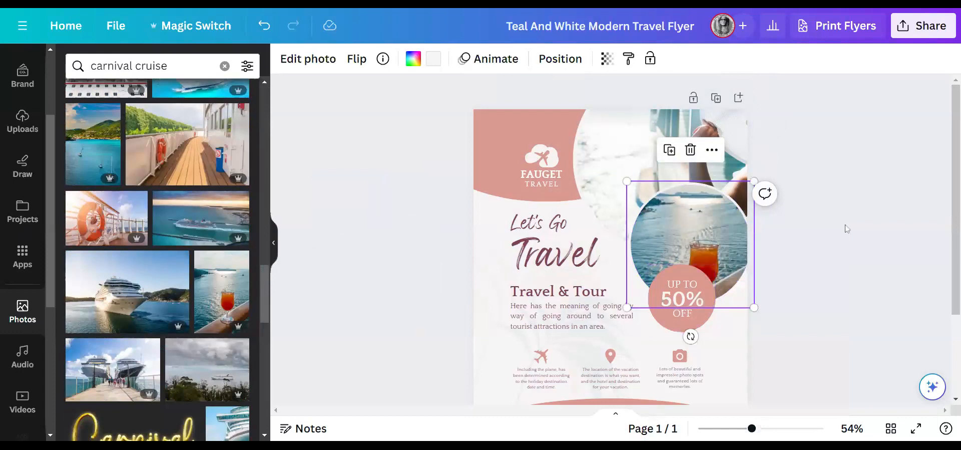
{"action": "scroll", "coordinate": [784, 319], "scroll_direction": "down", "scroll_amount": 2}
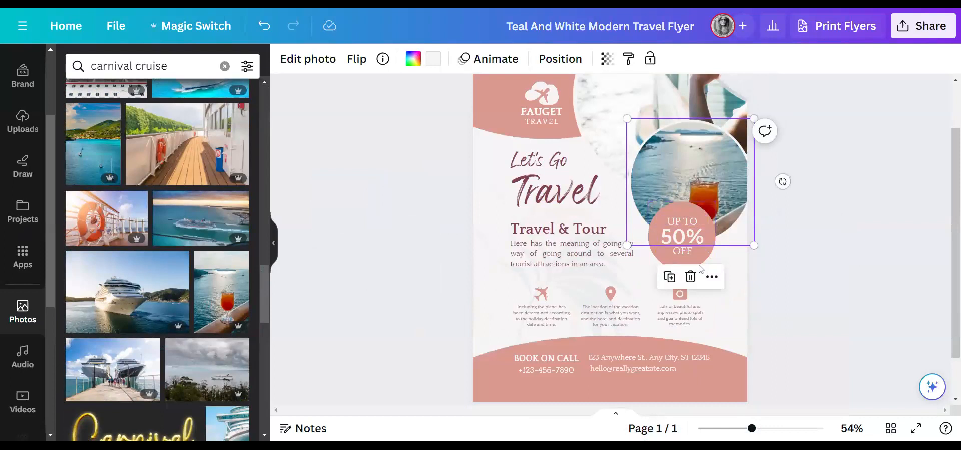
{"action": "left_click_drag", "start_coordinate": [735, 198], "coordinate": [739, 211]}
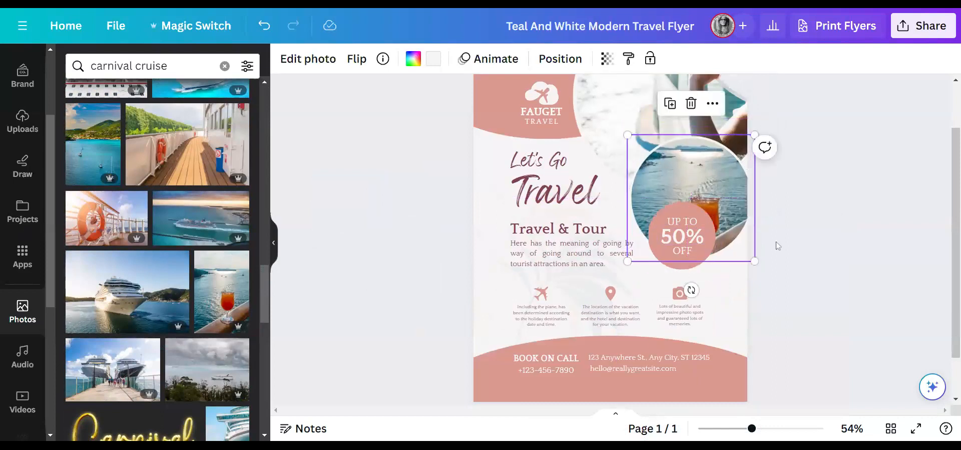
{"action": "scroll", "coordinate": [779, 245], "scroll_direction": "up", "scroll_amount": 3}
{"action": "left_click", "coordinate": [655, 147]}
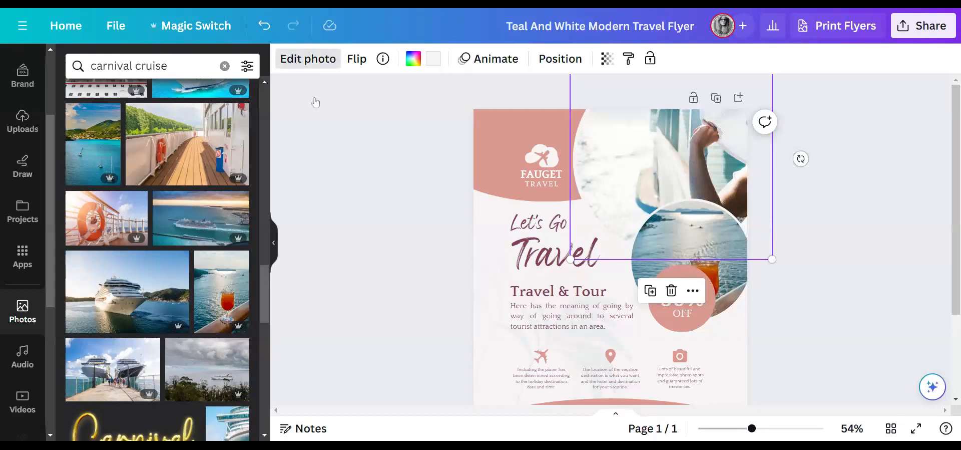
- Crop the top deck photo, shifting the image left to reveal the woman in the white sun hat
{"action": "left_click", "coordinate": [319, 67]}
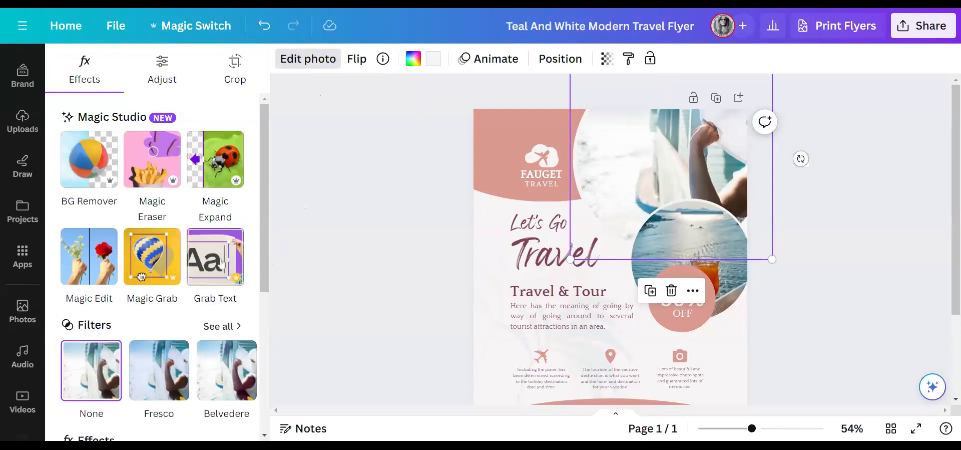
{"action": "scroll", "coordinate": [197, 289], "scroll_direction": "down", "scroll_amount": 5}
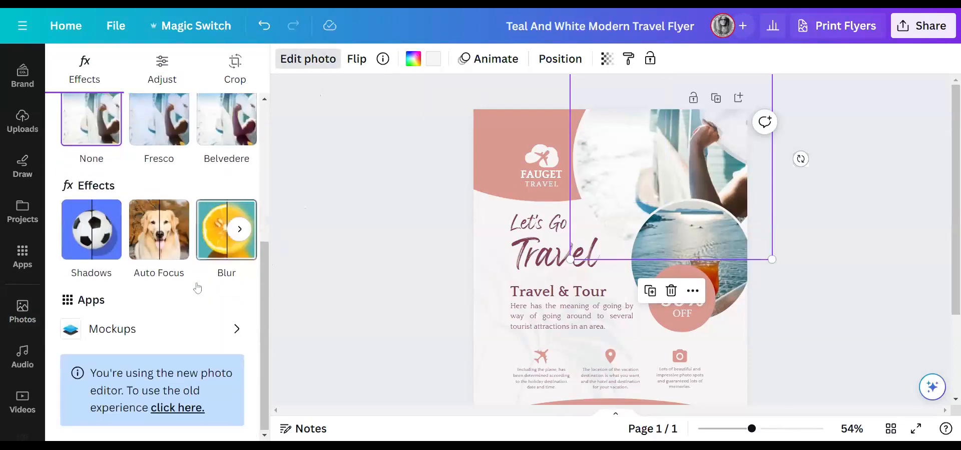
{"action": "scroll", "coordinate": [198, 288], "scroll_direction": "up", "scroll_amount": 5}
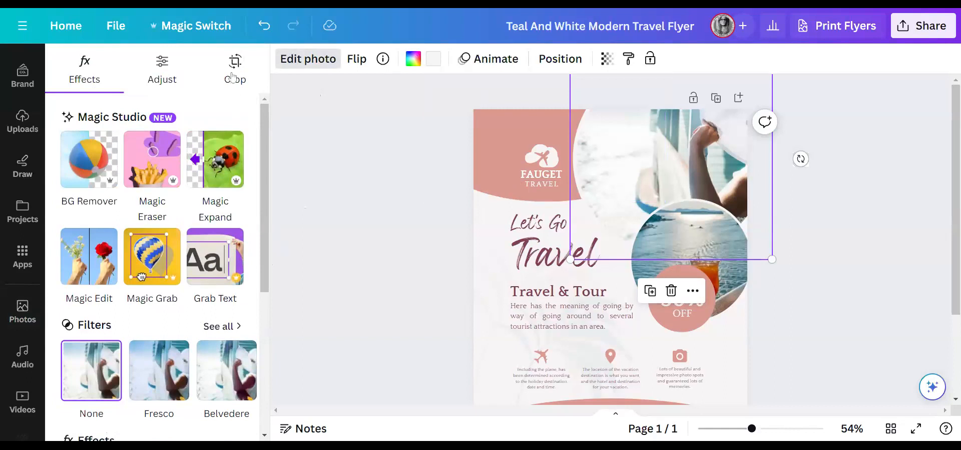
{"action": "left_click", "coordinate": [233, 74]}
{"action": "left_click_drag", "start_coordinate": [671, 160], "coordinate": [604, 161]}
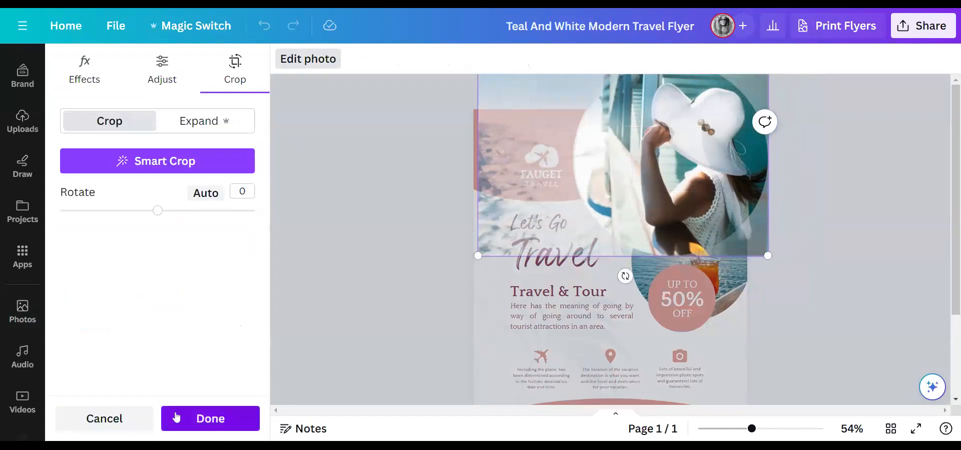
{"action": "left_click", "coordinate": [210, 417]}
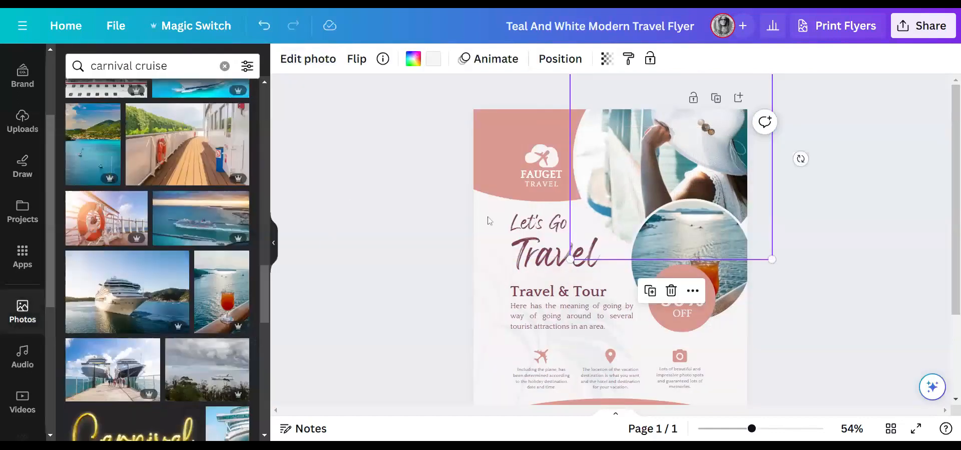
{"action": "left_click", "coordinate": [813, 293]}
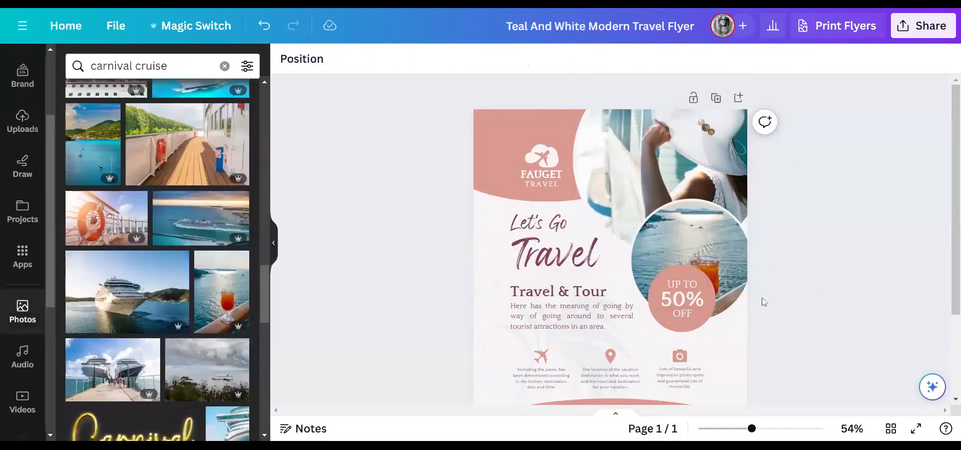
- Move the pink badge circle to the right edge and reposition the 50% and UP TO text onto it
{"action": "left_click_drag", "start_coordinate": [691, 326], "coordinate": [732, 357]}
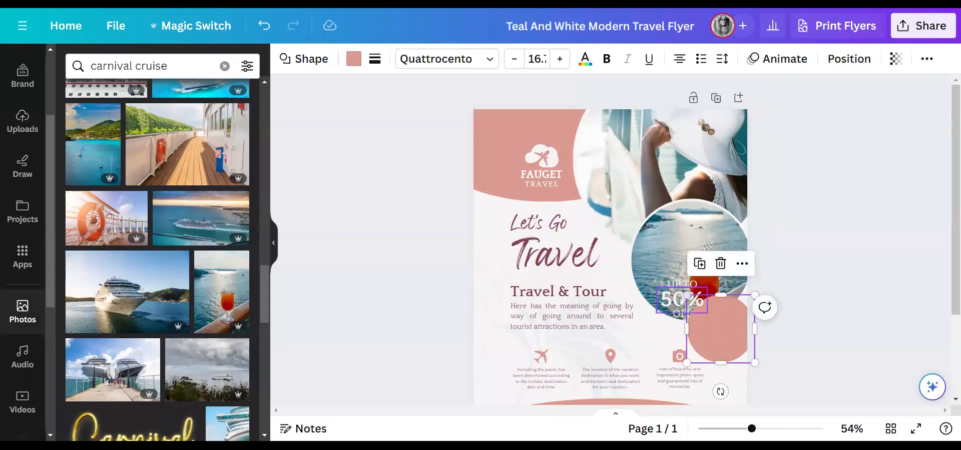
{"action": "left_click_drag", "start_coordinate": [674, 296], "coordinate": [722, 317]}
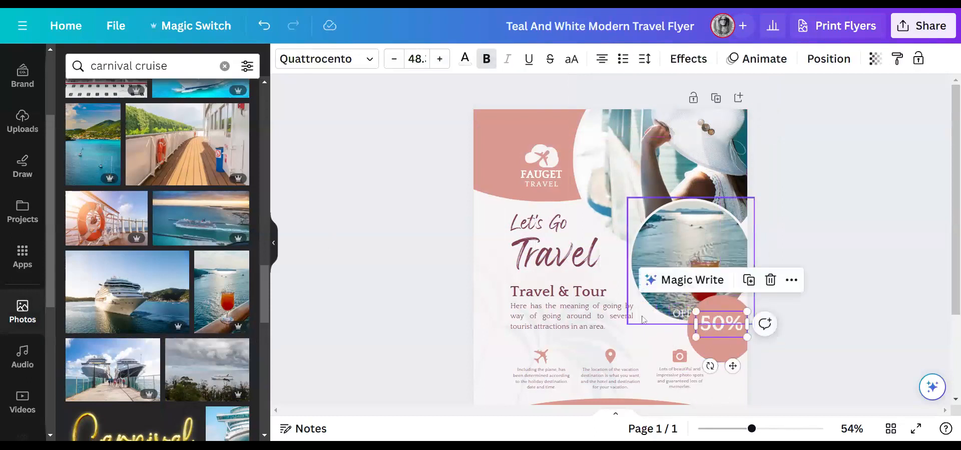
{"action": "left_click", "coordinate": [654, 344]}
{"action": "left_click_drag", "start_coordinate": [697, 285], "coordinate": [718, 344]}
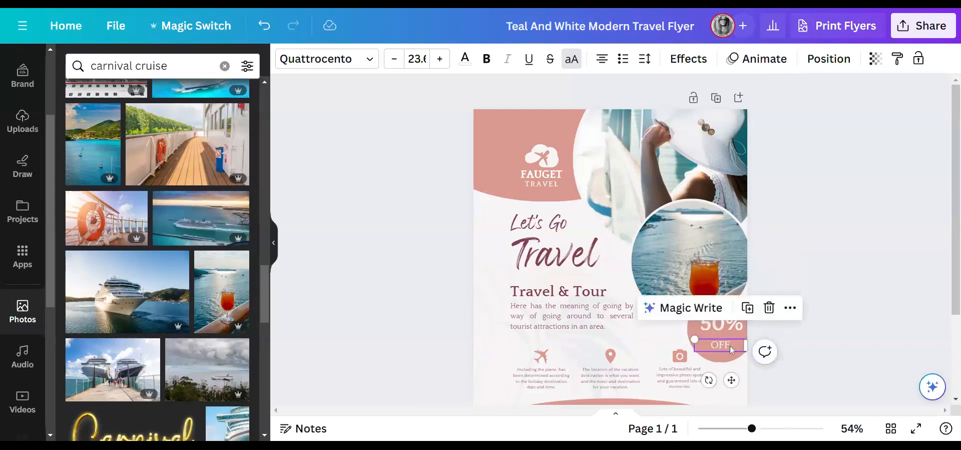
{"action": "right_click", "coordinate": [732, 349]}
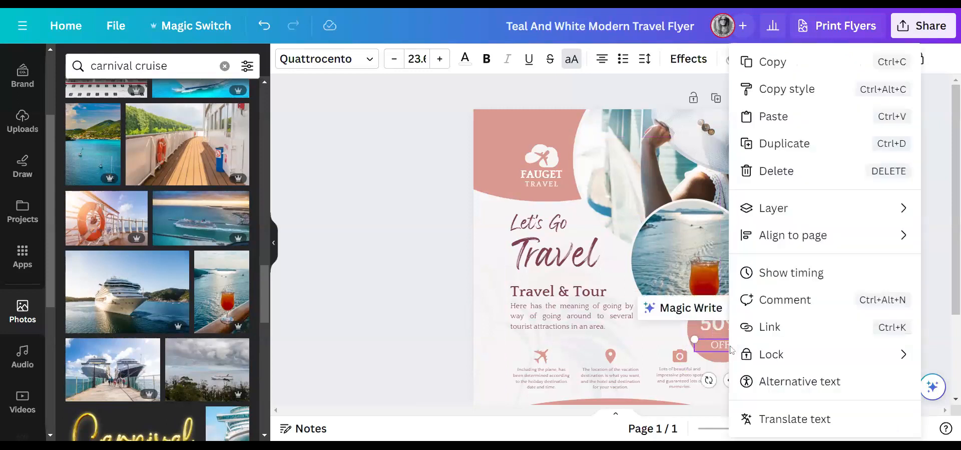
{"action": "left_click", "coordinate": [765, 179]}
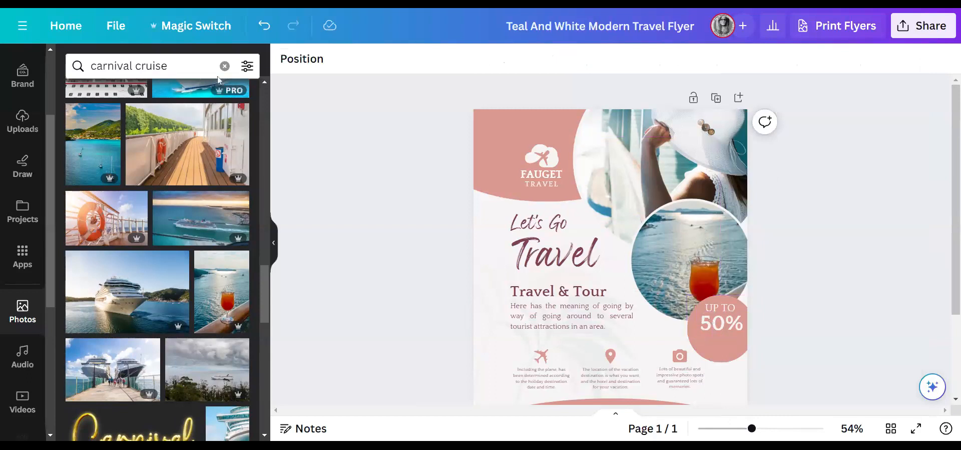
{"action": "left_click", "coordinate": [264, 26]}
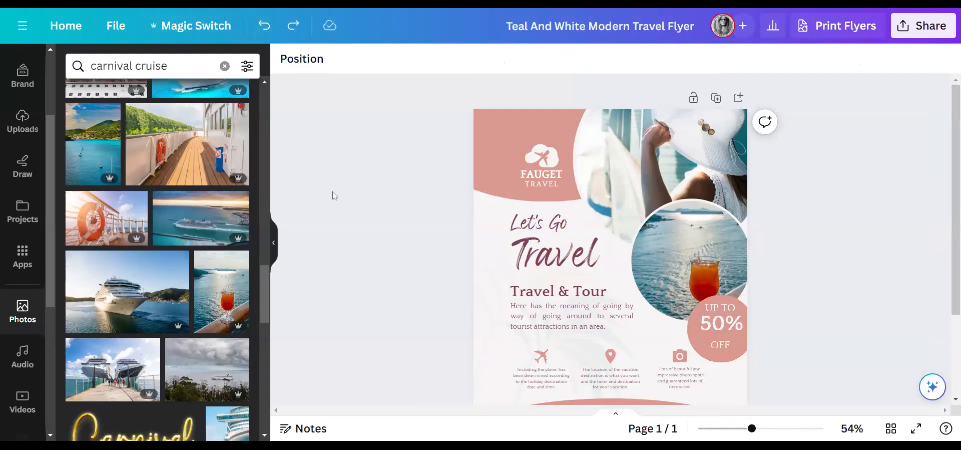
{"action": "scroll", "coordinate": [357, 199], "scroll_direction": "down", "scroll_amount": 1}
{"action": "scroll", "coordinate": [357, 195], "scroll_direction": "up", "scroll_amount": 1}
- Collapse the side panel to hide the Photos search results
{"action": "left_click", "coordinate": [273, 244]}
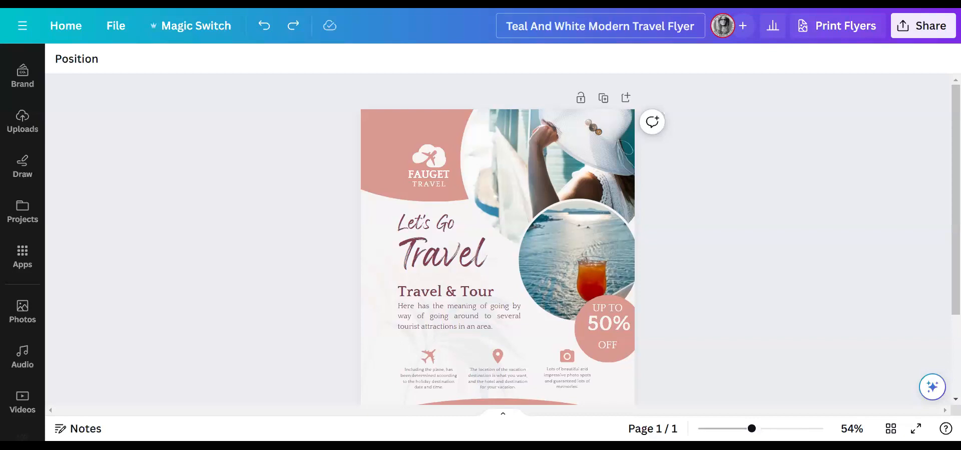
- Delete the airplane, location pin and camera icons from the middle of the flyer
{"action": "scroll", "coordinate": [691, 140], "scroll_direction": "down", "scroll_amount": 2}
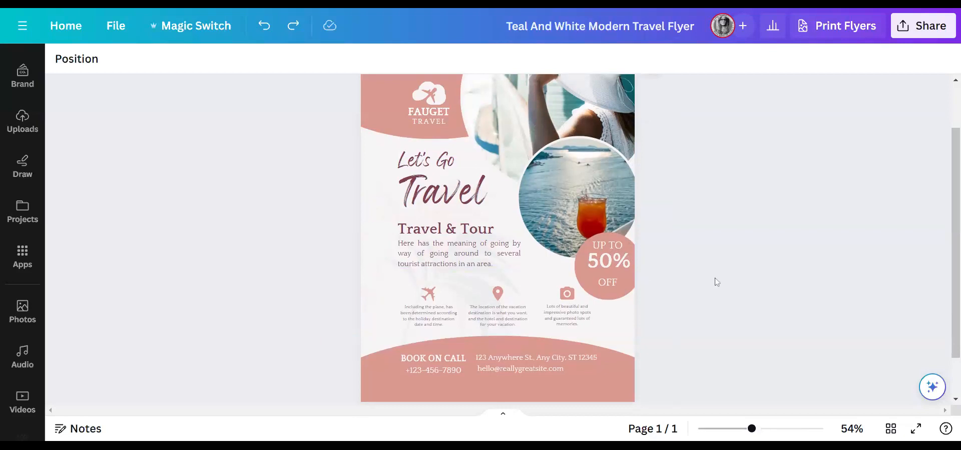
{"action": "left_click", "coordinate": [433, 302]}
{"action": "key", "text": "Delete"}
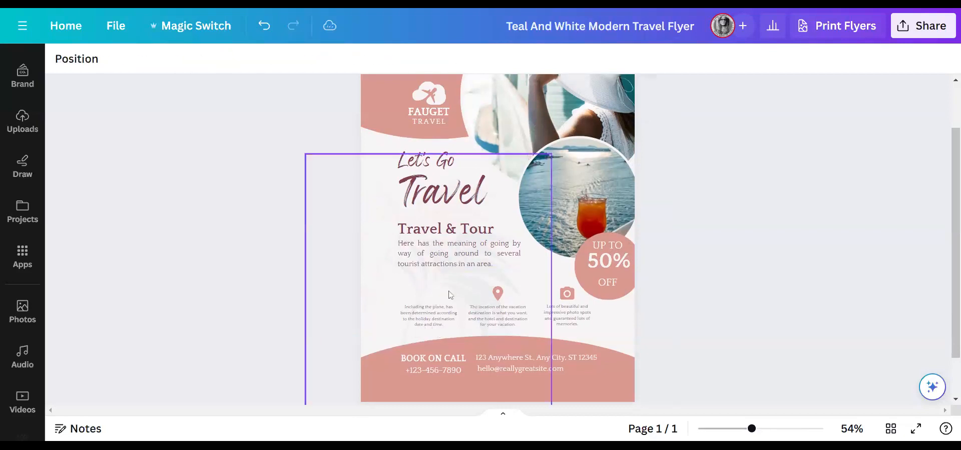
{"action": "left_click", "coordinate": [495, 292]}
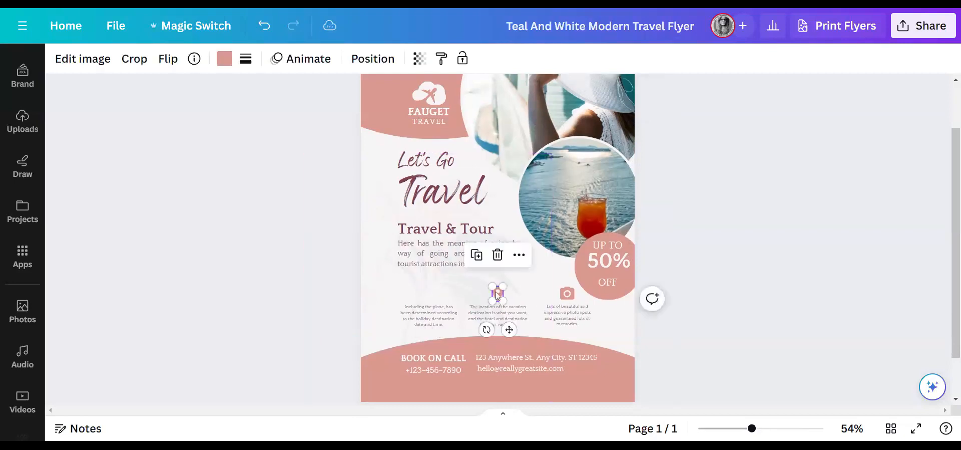
{"action": "key", "text": "Delete"}
{"action": "left_click", "coordinate": [571, 295]}
{"action": "key", "text": "Delete"}
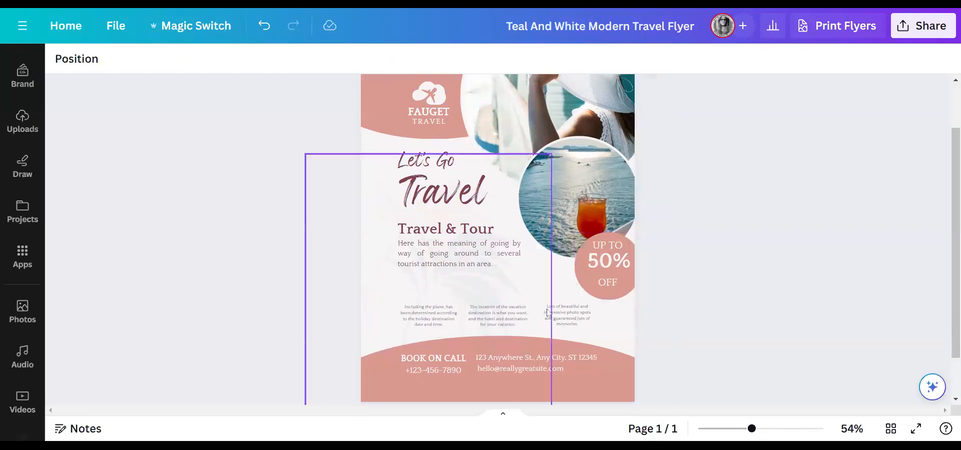
- Delete the left, middle and right caption texts under the removed icons
{"action": "left_click", "coordinate": [436, 320]}
{"action": "key", "text": "Delete"}
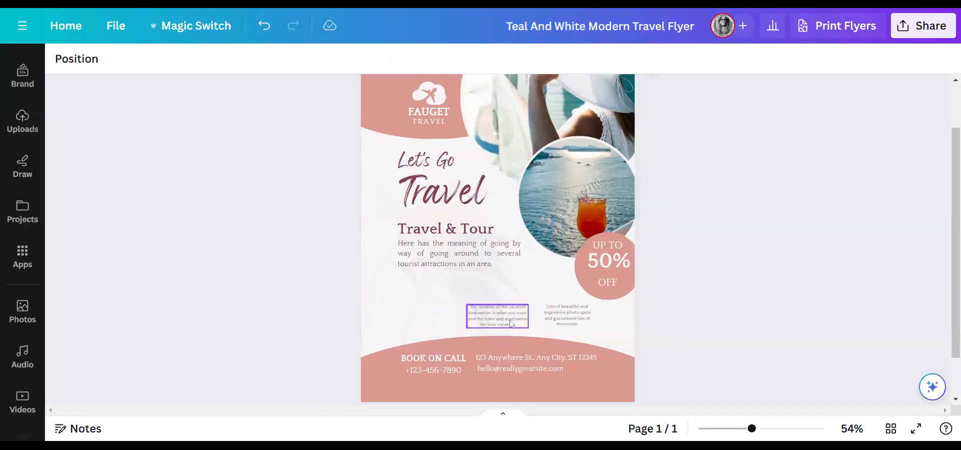
{"action": "left_click", "coordinate": [503, 320]}
{"action": "key", "text": "Delete"}
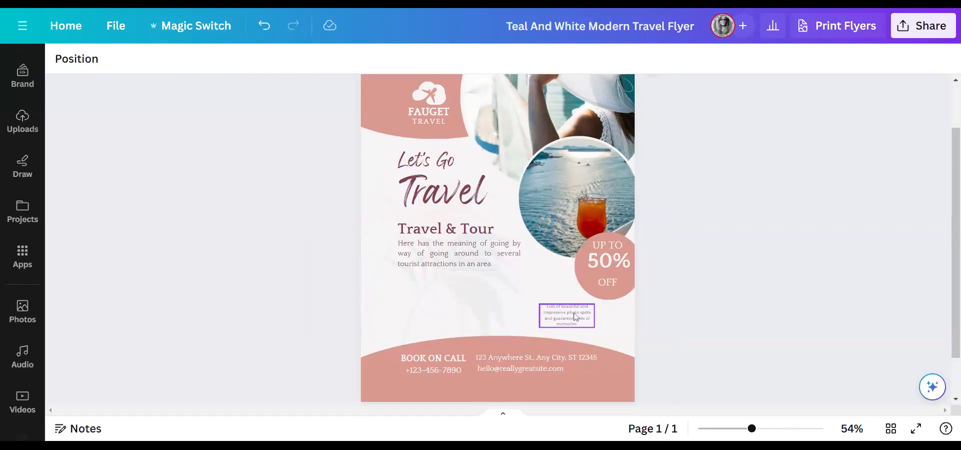
{"action": "left_click", "coordinate": [576, 314]}
{"action": "left_click_drag", "start_coordinate": [576, 314], "coordinate": [511, 310]}
{"action": "key", "text": "Delete"}
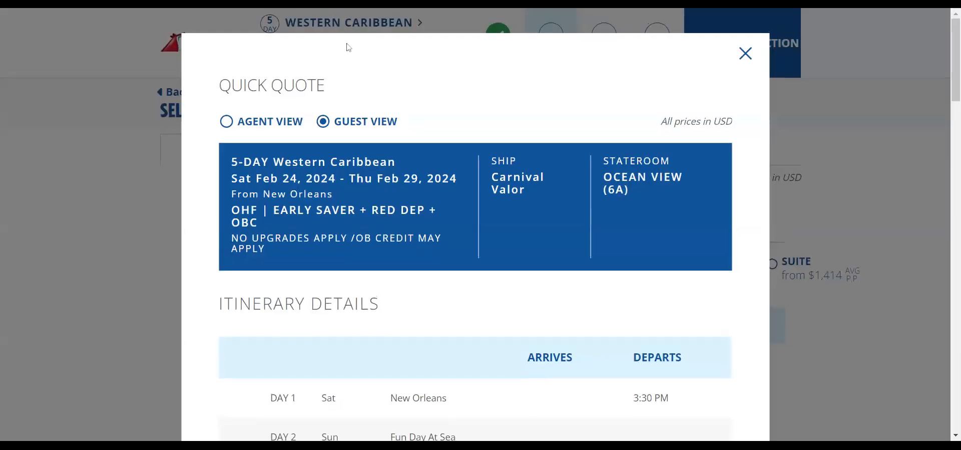
- Select the 5-DAY Western Caribbean dates, ship and stateroom text in the Quick Quote's blue summary box
{"action": "scroll", "coordinate": [507, 295], "scroll_direction": "down", "scroll_amount": 2}
{"action": "scroll", "coordinate": [507, 296], "scroll_direction": "up", "scroll_amount": 2}
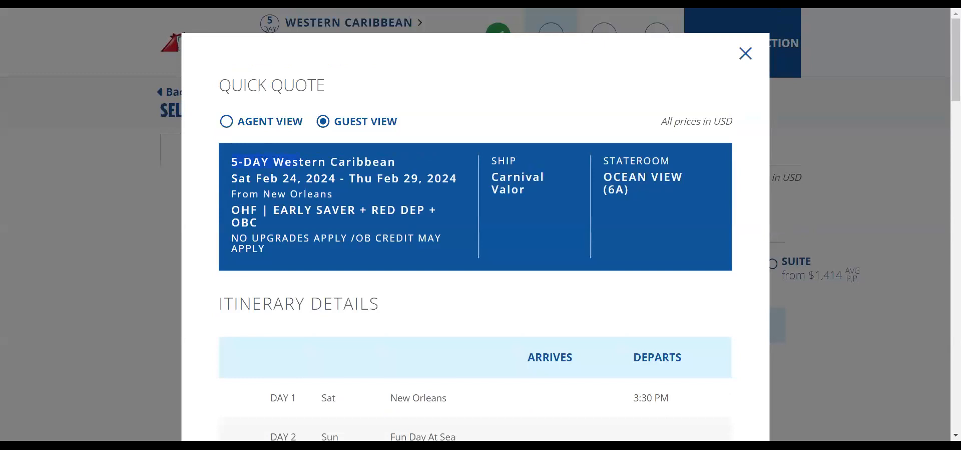
{"action": "left_click_drag", "start_coordinate": [390, 162], "coordinate": [608, 183]}
{"action": "key", "text": "ctrl+c"}
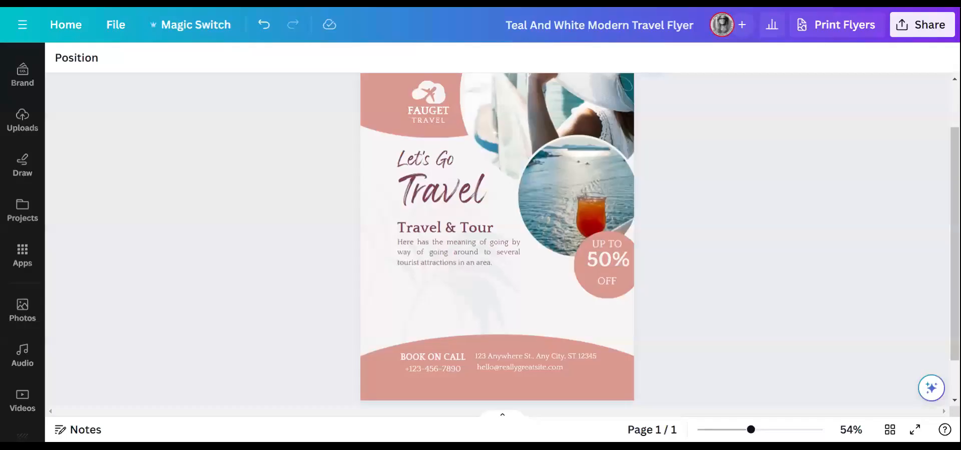
- Paste the Carnival Valor quote over the placeholder paragraph, removing OHF, OBC, RED DEP and the NO UPGRADES note
{"action": "left_click", "coordinate": [460, 263]}
{"action": "double_click", "coordinate": [460, 263]}
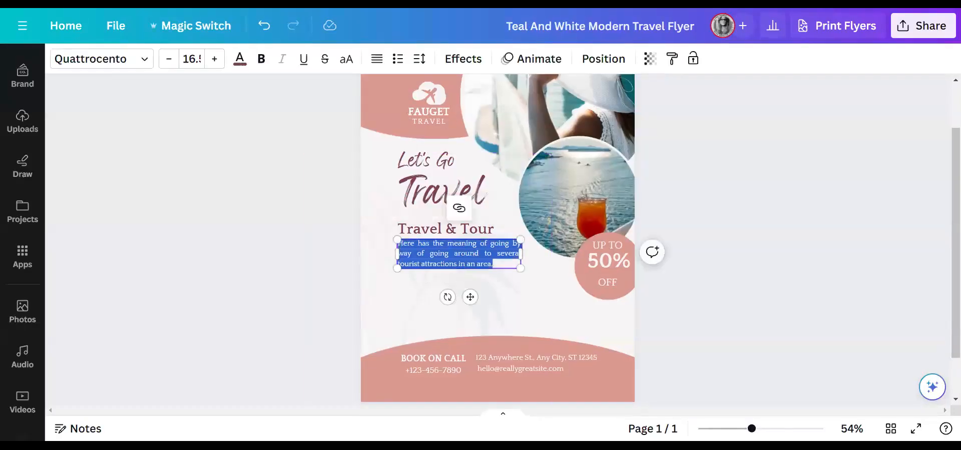
{"action": "key", "text": "ctrl+v"}
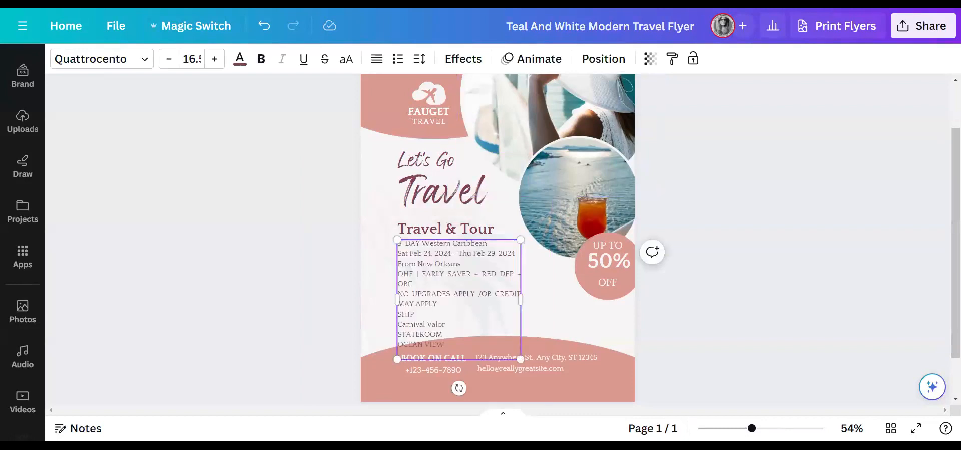
{"action": "left_click_drag", "start_coordinate": [413, 284], "coordinate": [398, 273]}
{"action": "left_click", "coordinate": [413, 284]}
{"action": "key", "text": "BackSpace"}
{"action": "key", "text": "BackSpace"}
{"action": "key", "text": "BackSpace"}
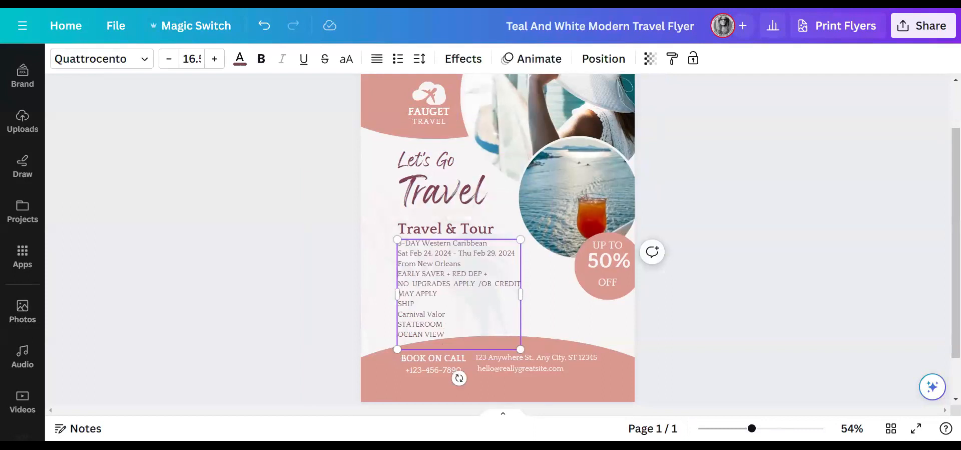
{"action": "left_click_drag", "start_coordinate": [490, 273], "coordinate": [397, 283]}
{"action": "key", "text": "BackSpace"}
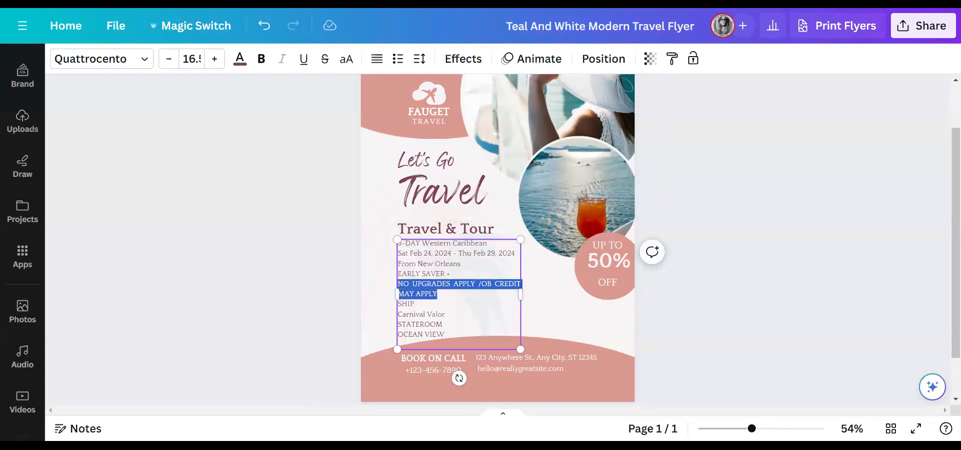
{"action": "key", "text": "BackSpace"}
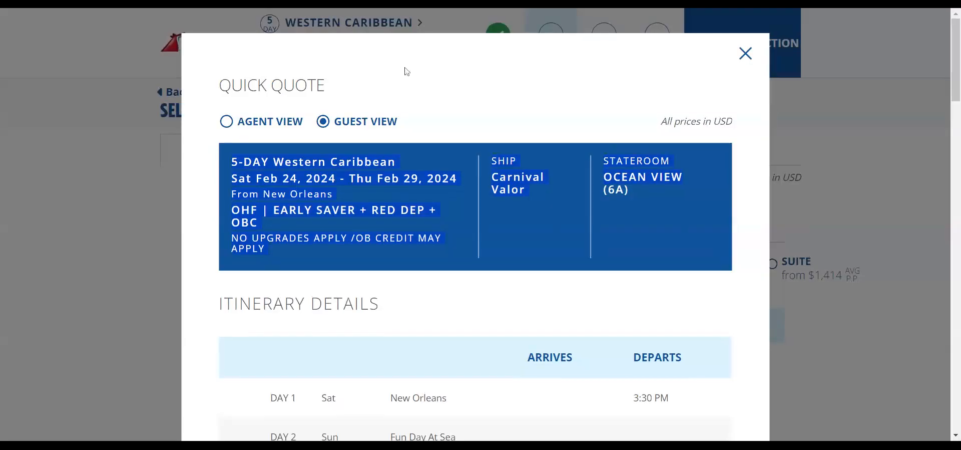
- Select and copy the DAY 1 to DAY 6 rows from the Quick Quote's Itinerary Details
{"action": "scroll", "coordinate": [488, 167], "scroll_direction": "down", "scroll_amount": 5}
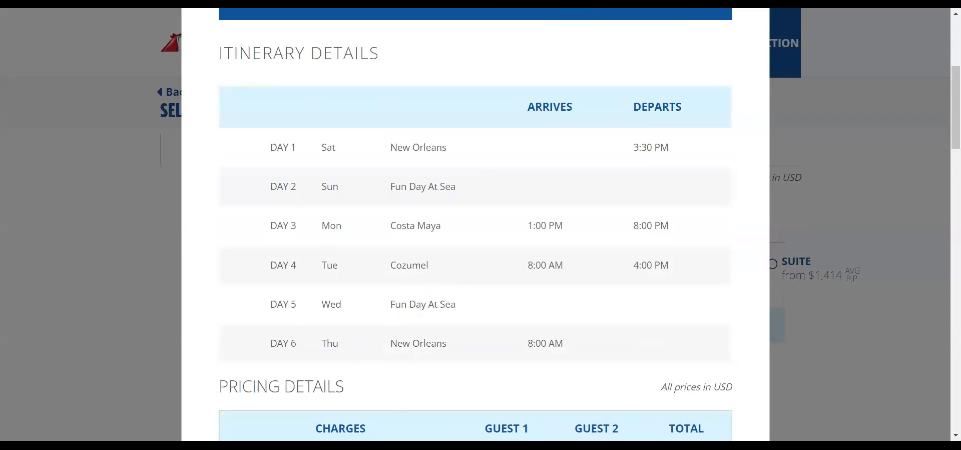
{"action": "left_click_drag", "start_coordinate": [270, 147], "coordinate": [457, 343]}
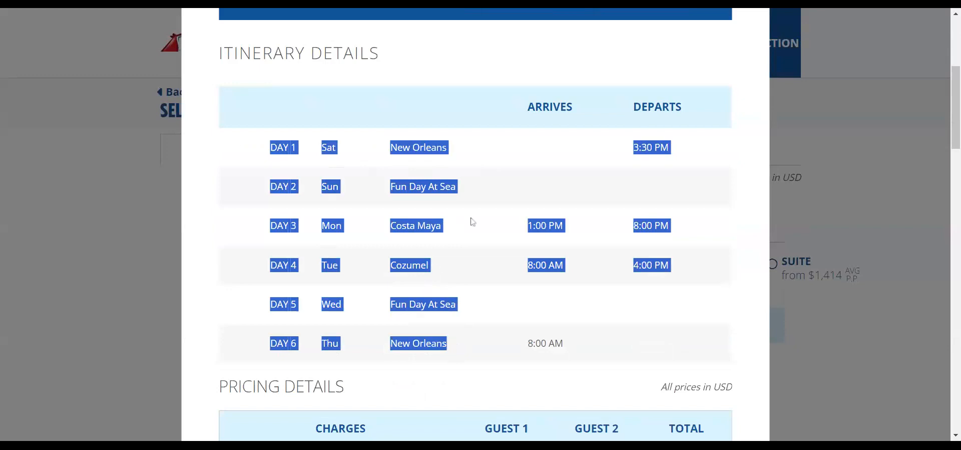
{"action": "left_click", "coordinate": [634, 12]}
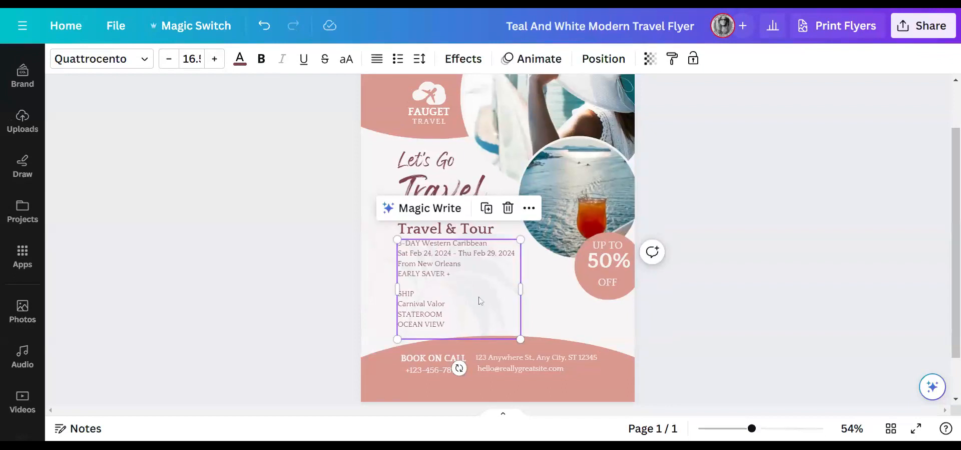
- Delete the Travel & Tour heading and move the cruise details up into its place
{"action": "left_click", "coordinate": [479, 297]}
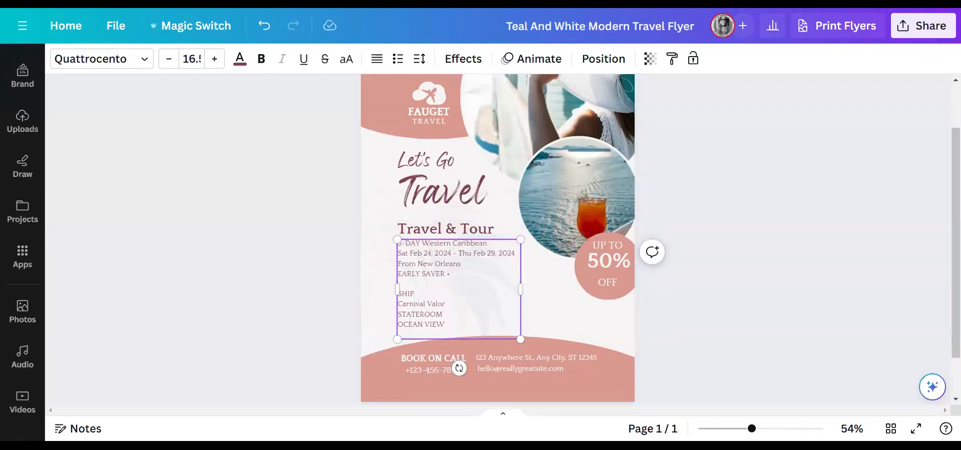
{"action": "left_click", "coordinate": [460, 233]}
{"action": "left_click", "coordinate": [516, 189]}
{"action": "left_click_drag", "start_coordinate": [448, 265], "coordinate": [443, 234]}
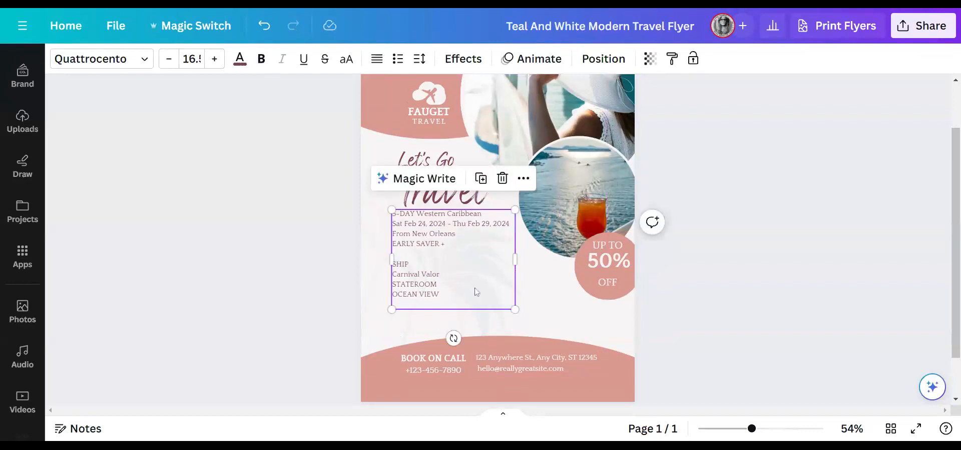
- Paste the DAY 1–DAY 6 itinerary on a new line after OCEAN VIEW and move the box up
{"action": "left_click", "coordinate": [449, 297]}
{"action": "key", "text": "Return"}
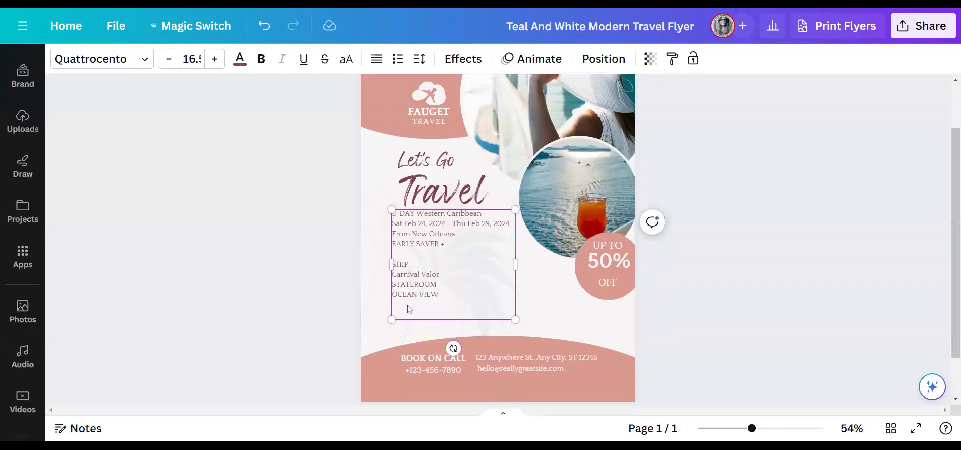
{"action": "key", "text": "ctrl+v"}
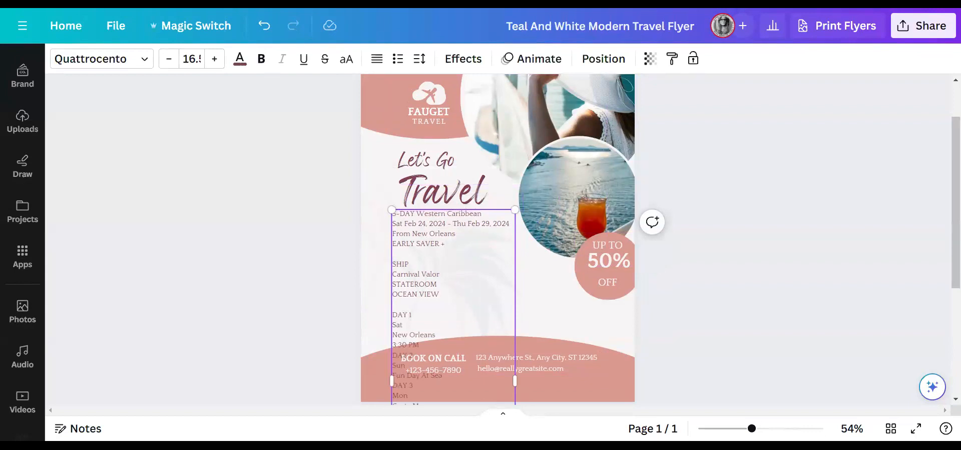
{"action": "left_click_drag", "start_coordinate": [394, 254], "coordinate": [440, 295]}
{"action": "left_click", "coordinate": [659, 309]}
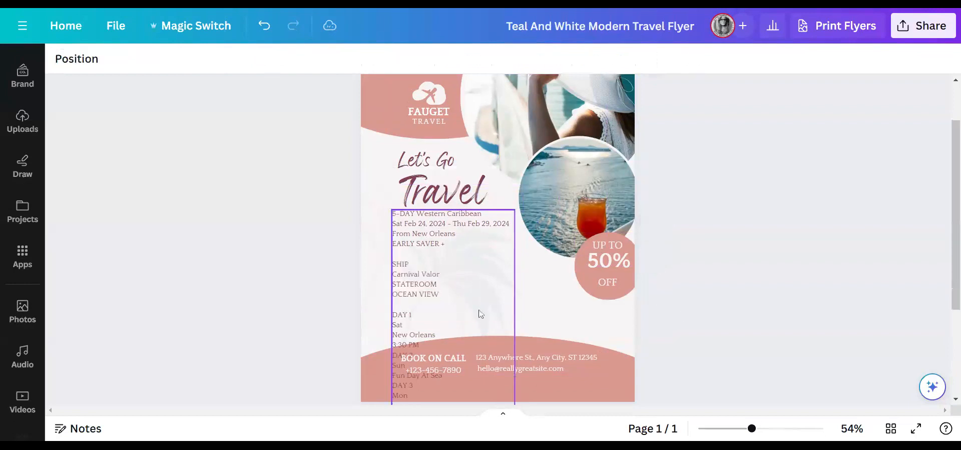
{"action": "left_click_drag", "start_coordinate": [468, 261], "coordinate": [445, 143]}
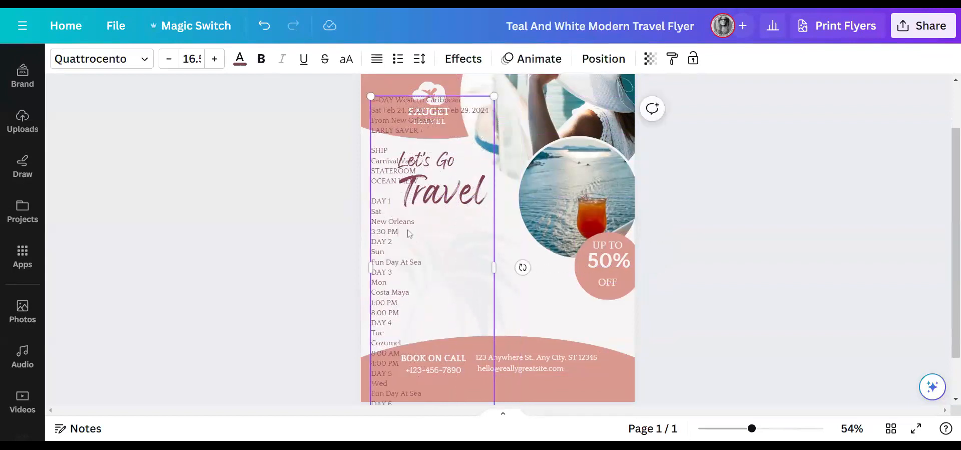
- Strip the itinerary's arrival and departure times, weekdays and empty lines, leaving only days and ports
{"action": "key", "text": "BackSpace"}
{"action": "key", "text": "BackSpace"}
{"action": "key", "text": "BackSpace"}
{"action": "key", "text": "BackSpace"}
{"action": "key", "text": "BackSpace"}
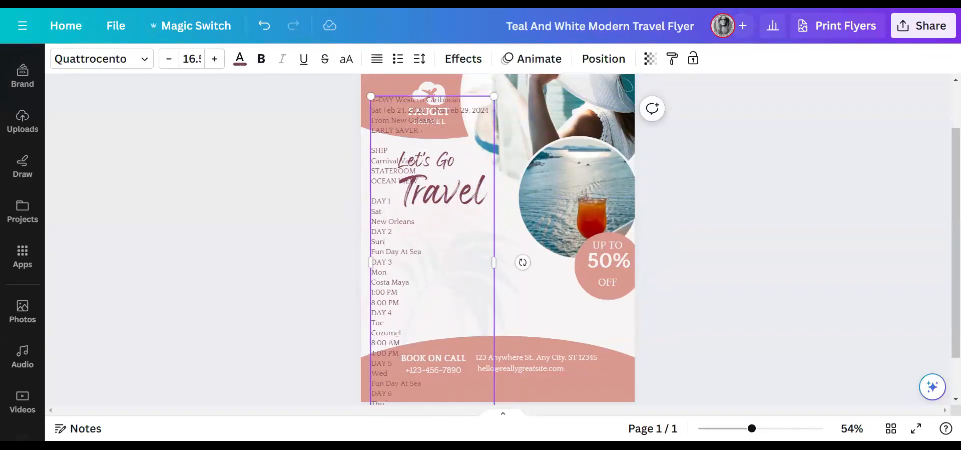
{"action": "key", "text": "BackSpace"}
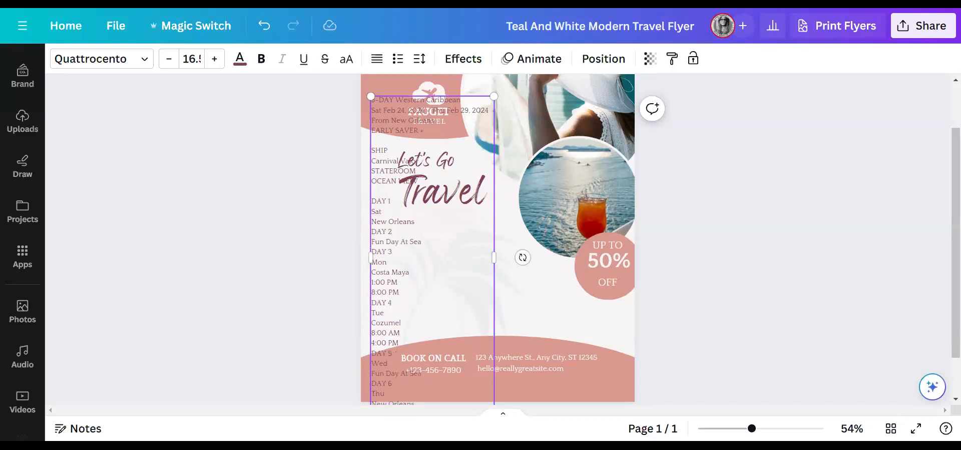
{"action": "key", "text": "BackSpace"}
{"action": "left_click_drag", "start_coordinate": [399, 282], "coordinate": [373, 272]}
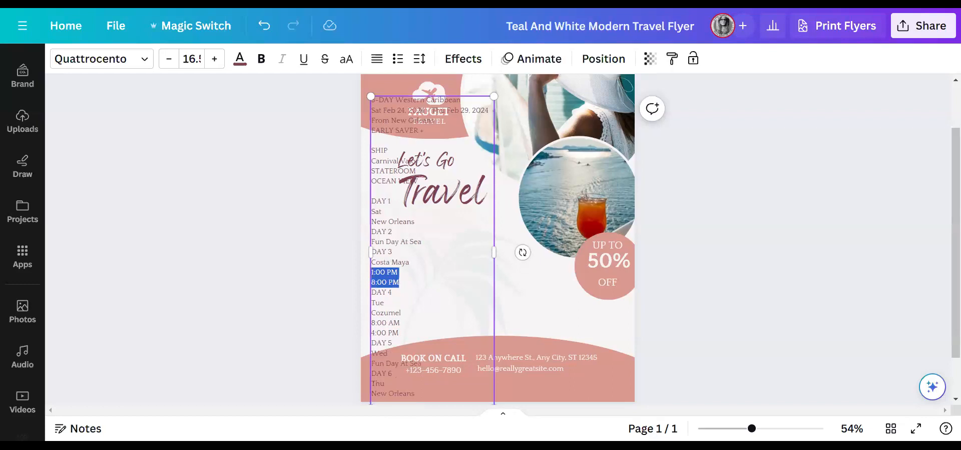
{"action": "key", "text": "BackSpace"}
{"action": "key", "text": "BackSpace"}
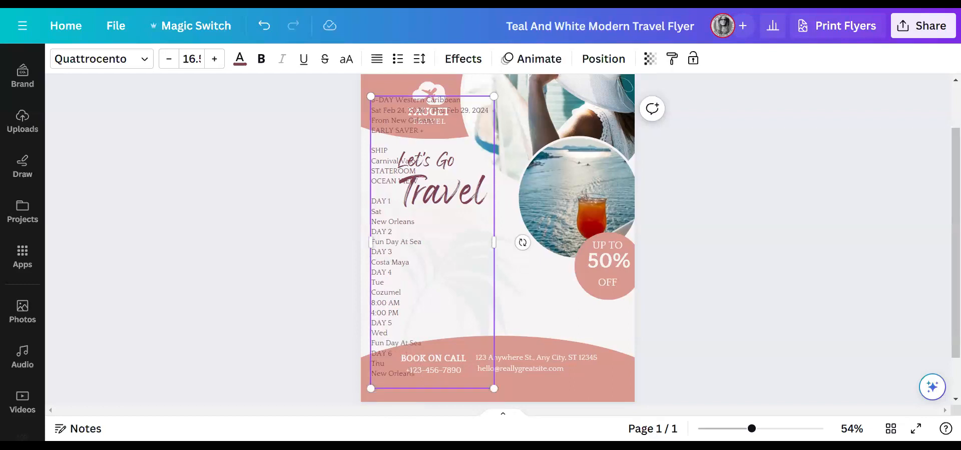
{"action": "mouse_move", "coordinate": [384, 282]}
{"action": "left_mouse_down"}
{"action": "mouse_move", "coordinate": [371, 283]}
{"action": "mouse_move", "coordinate": [371, 302]}
{"action": "mouse_move", "coordinate": [376, 215]}
{"action": "mouse_move", "coordinate": [377, 292]}
{"action": "left_mouse_up"}
{"action": "key", "text": "BackSpace"}
{"action": "key", "text": "BackSpace"}
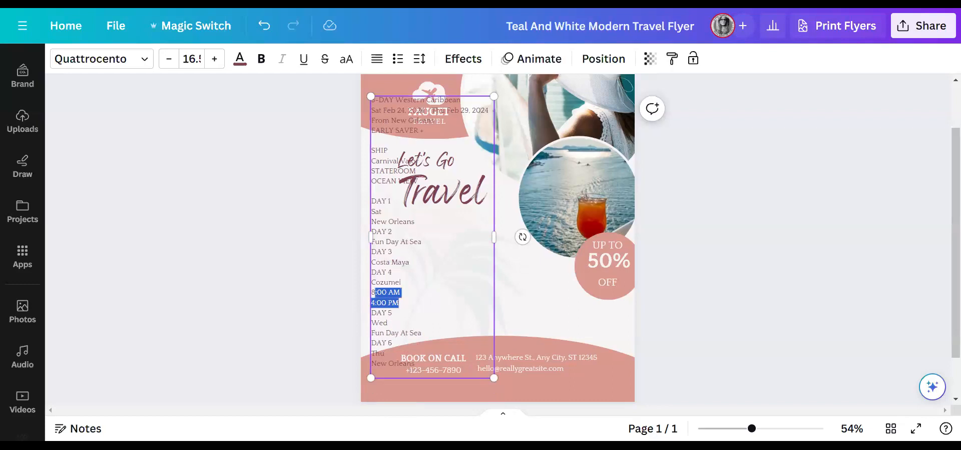
{"action": "key", "text": "BackSpace"}
{"action": "key", "text": "BackSpace"}
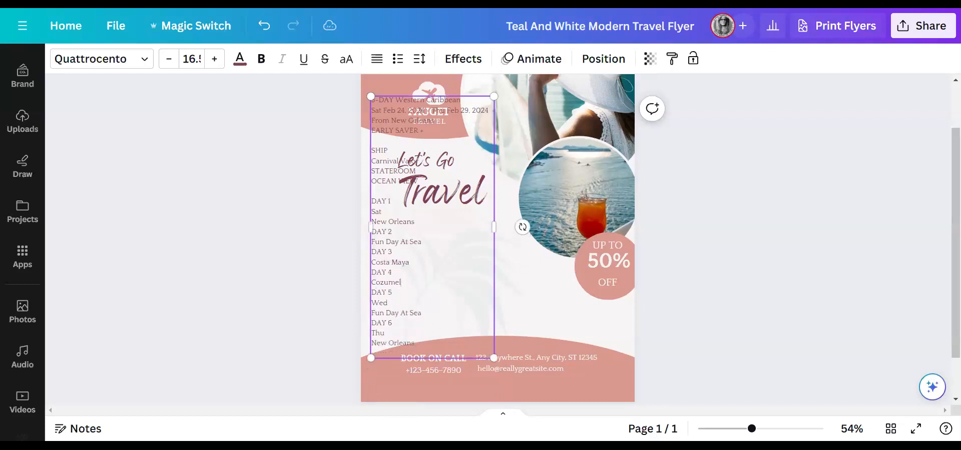
{"action": "left_click_drag", "start_coordinate": [388, 303], "coordinate": [371, 302]}
{"action": "key", "text": "BackSpace"}
{"action": "key", "text": "BackSpace"}
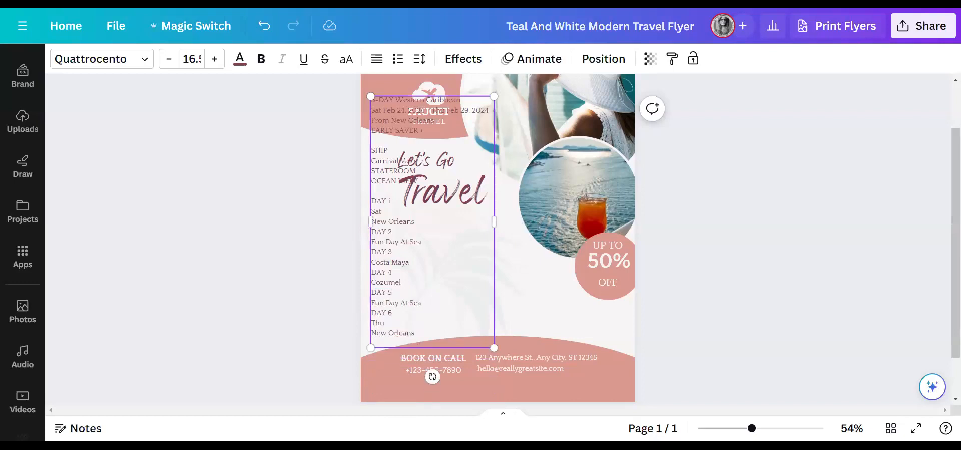
{"action": "mouse_move", "coordinate": [383, 322]}
{"action": "left_mouse_down"}
{"action": "mouse_move", "coordinate": [371, 221]}
{"action": "mouse_move", "coordinate": [376, 323]}
{"action": "left_mouse_up"}
{"action": "key", "text": "BackSpace"}
{"action": "key", "text": "BackSpace"}
{"action": "key", "text": "BackSpace"}
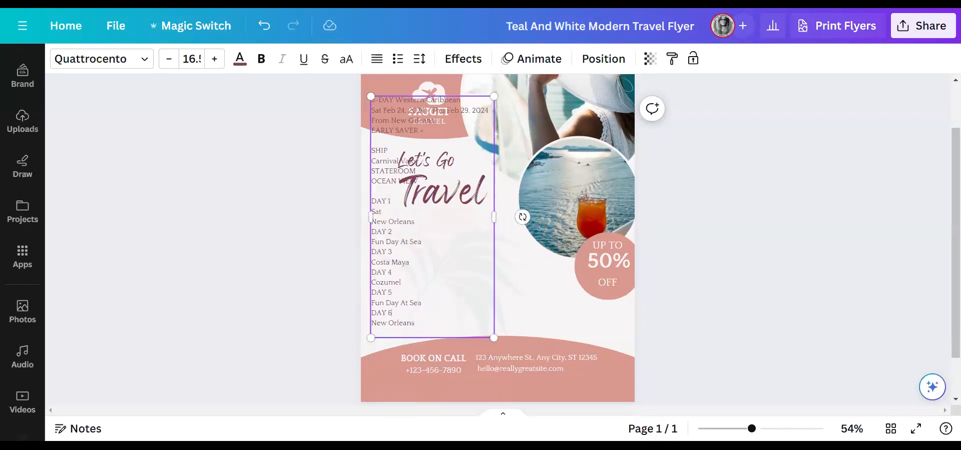
- Move the text box below Travel and widen it toward the flyer's right edge
{"action": "left_click", "coordinate": [786, 315]}
{"action": "left_click_drag", "start_coordinate": [464, 281], "coordinate": [469, 394]}
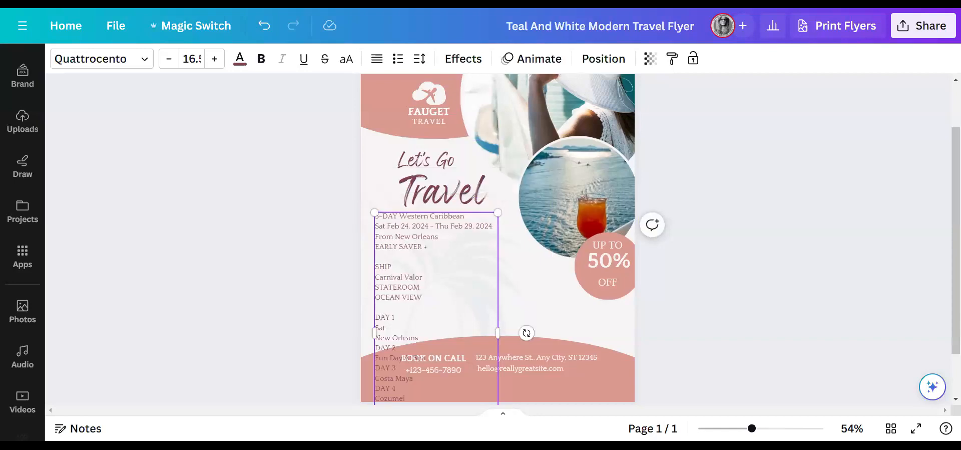
{"action": "left_click_drag", "start_coordinate": [498, 333], "coordinate": [597, 324]}
{"action": "scroll", "coordinate": [498, 240], "scroll_direction": "up", "scroll_amount": 2}
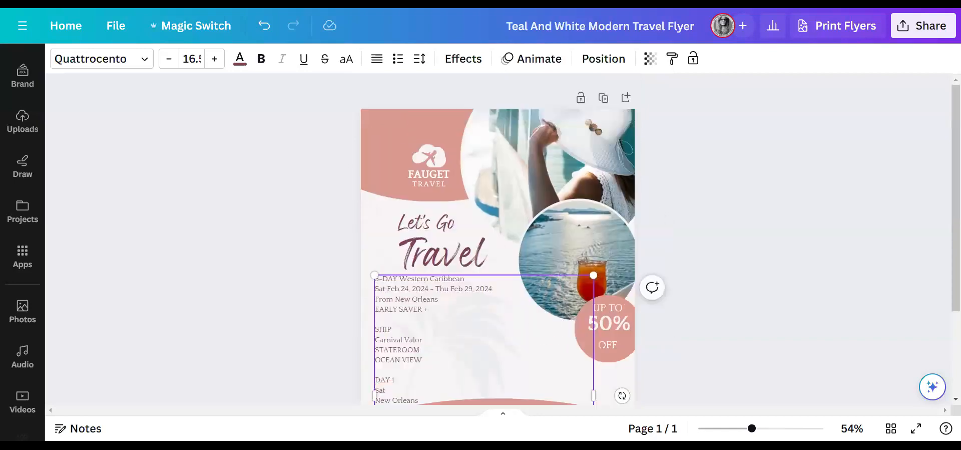
{"action": "scroll", "coordinate": [498, 241], "scroll_direction": "down", "scroll_amount": 4}
{"action": "left_click_drag", "start_coordinate": [418, 379], "coordinate": [374, 257]}
{"action": "key", "text": "ctrl+c"}
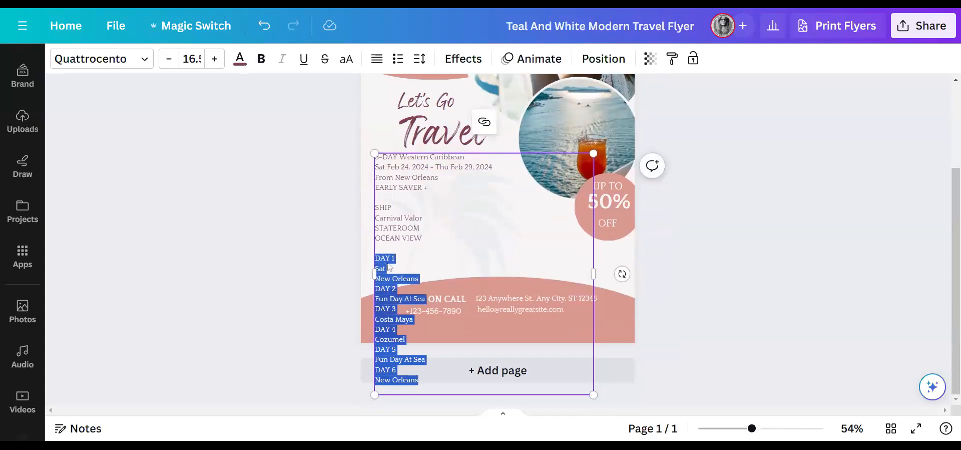
- Cut the day list out and narrow the cruise details box to the left half
{"action": "key", "text": "BackSpace"}
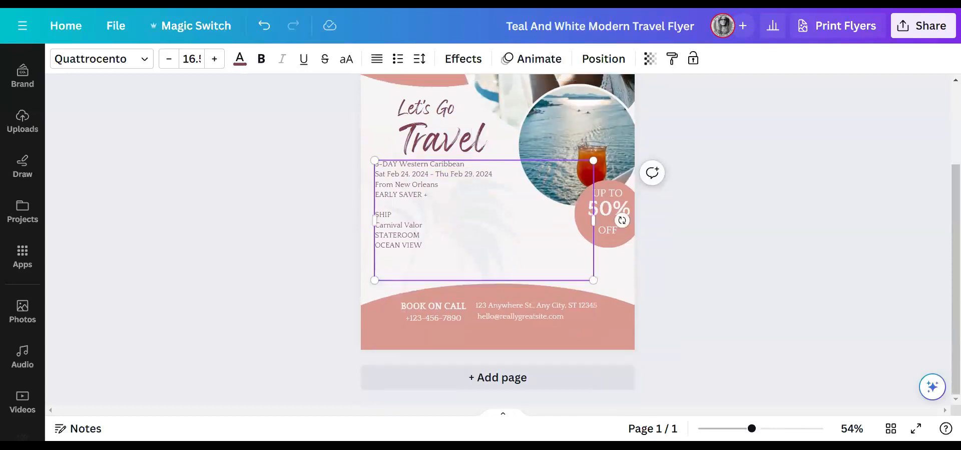
{"action": "left_click_drag", "start_coordinate": [594, 222], "coordinate": [493, 232]}
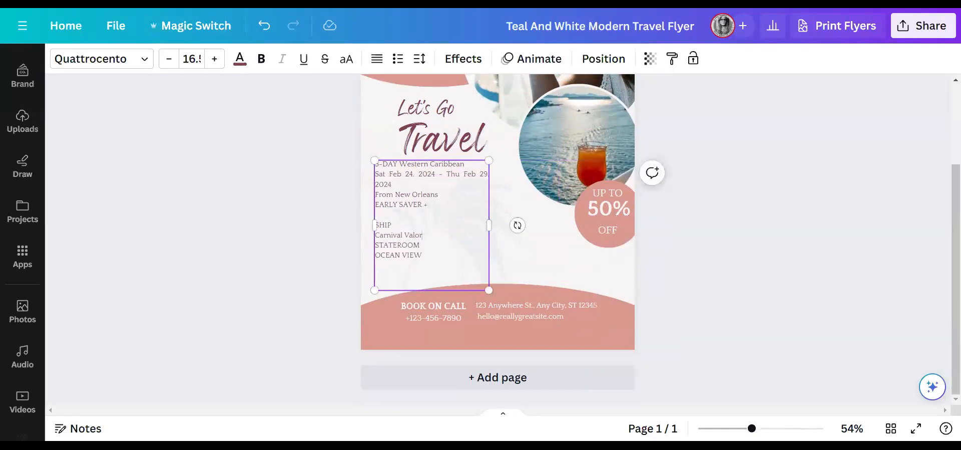
{"action": "left_click", "coordinate": [554, 246]}
{"action": "left_click", "coordinate": [463, 231]}
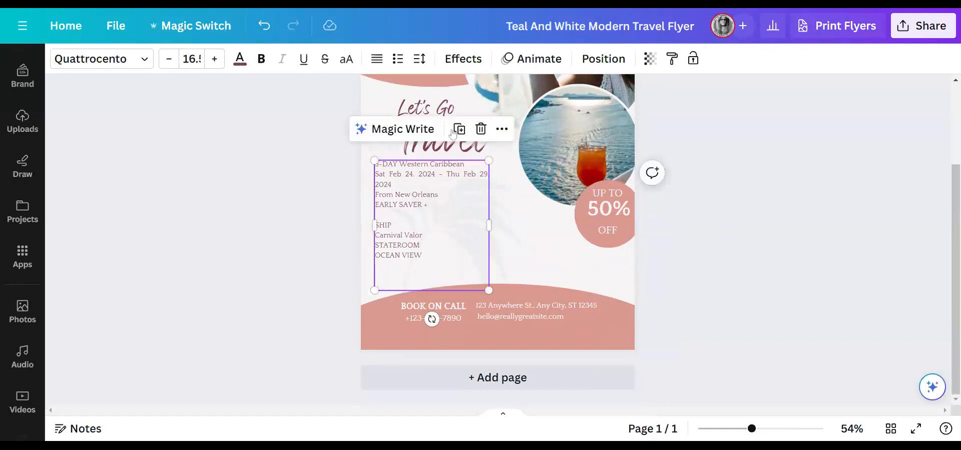
- Duplicate the box as a second column and paste the DAY 1–DAY 6 itinerary into the copy
{"action": "left_click", "coordinate": [465, 134]}
{"action": "left_click_drag", "start_coordinate": [457, 232], "coordinate": [521, 250]}
{"action": "double_click", "coordinate": [521, 249]}
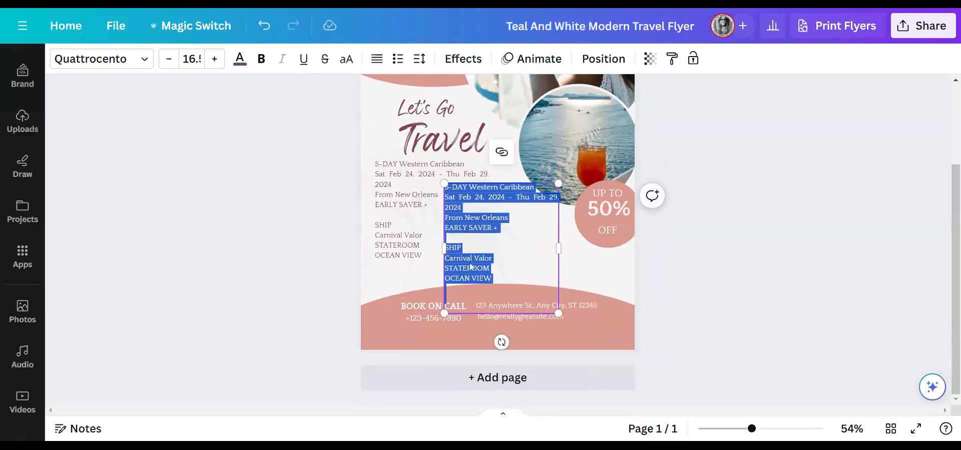
{"action": "key", "text": "ctrl+v"}
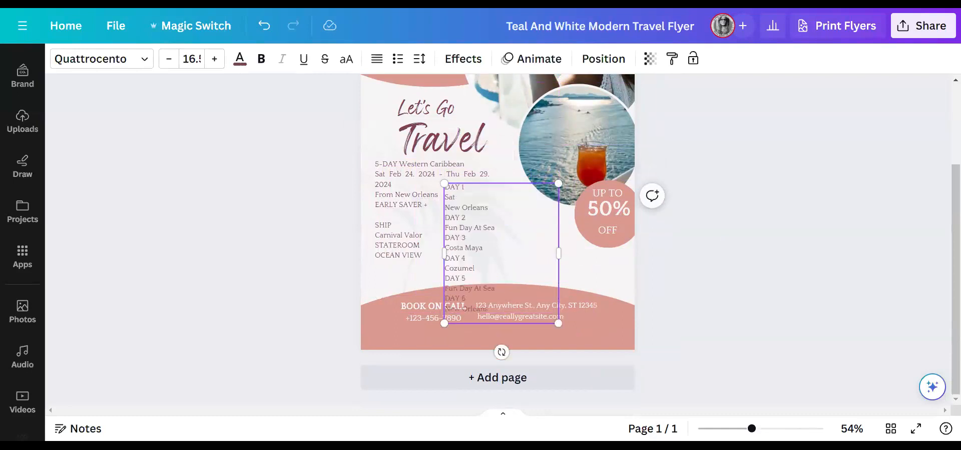
- Join DAY 1, DAY 2 and DAY 3 with their ports on hyphenated lines, e.g. 'DAY 3- Costa Maya'
{"action": "key", "text": "BackSpace"}
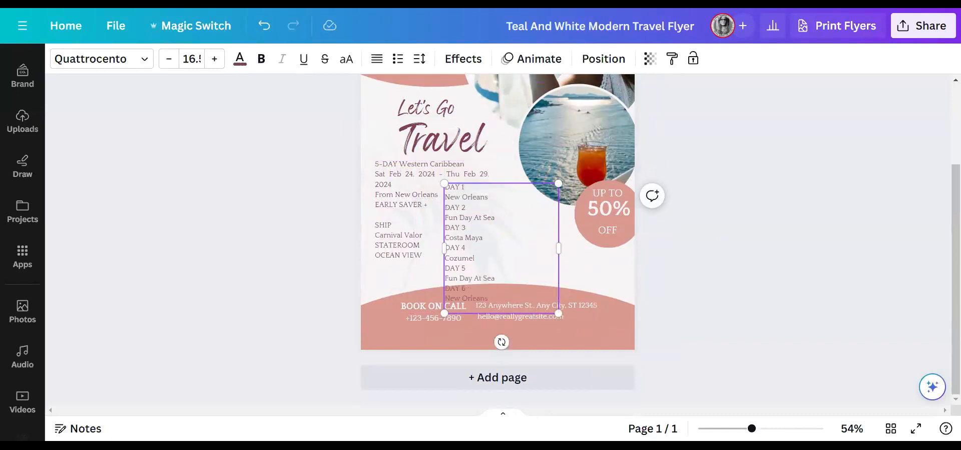
{"action": "key", "text": "Delete"}
{"action": "type", "text": "- New Orleans"}
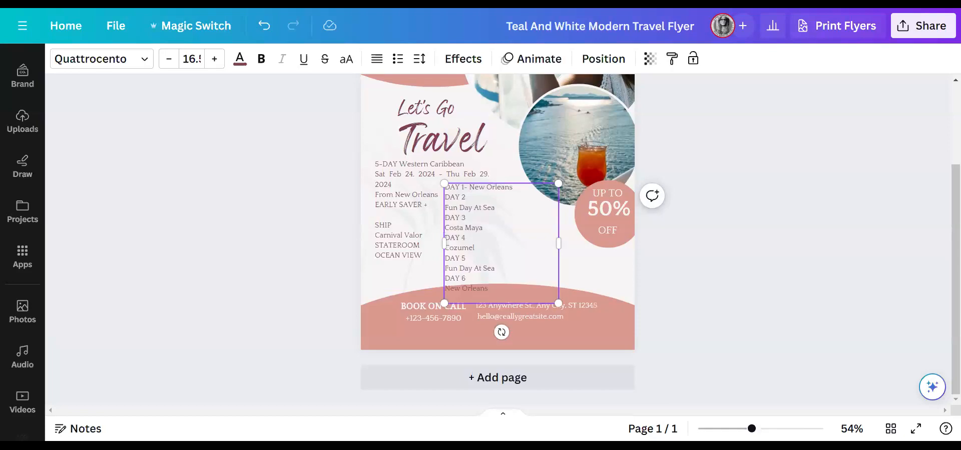
{"action": "key", "text": "Delete"}
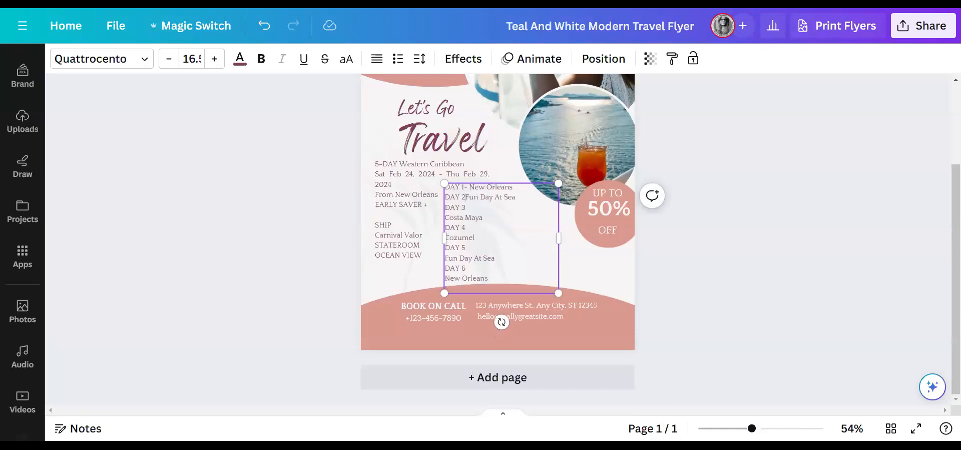
{"action": "type", "text": "-"}
{"action": "left_click_drag", "start_coordinate": [446, 197], "coordinate": [443, 214]}
{"action": "left_click", "coordinate": [450, 217]}
{"action": "key", "text": "BackSpace"}
{"action": "type", "text": "-Costa Maya"}
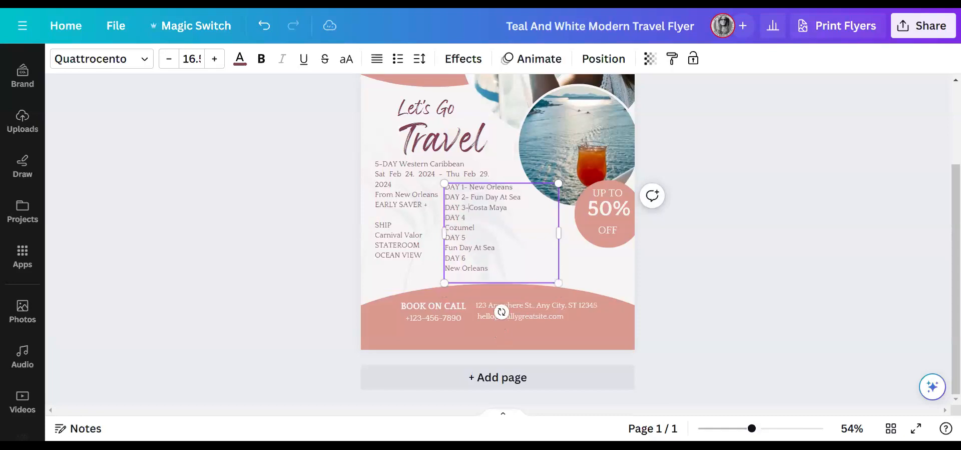
- Join DAY 4 Cozumel, DAY 5 Fun Day At Sea and DAY 6 New Orleans onto hyphenated lines
{"action": "left_click", "coordinate": [445, 227]}
{"action": "key", "text": "BackSpace"}
{"action": "type", "text": "- Cozumel"}
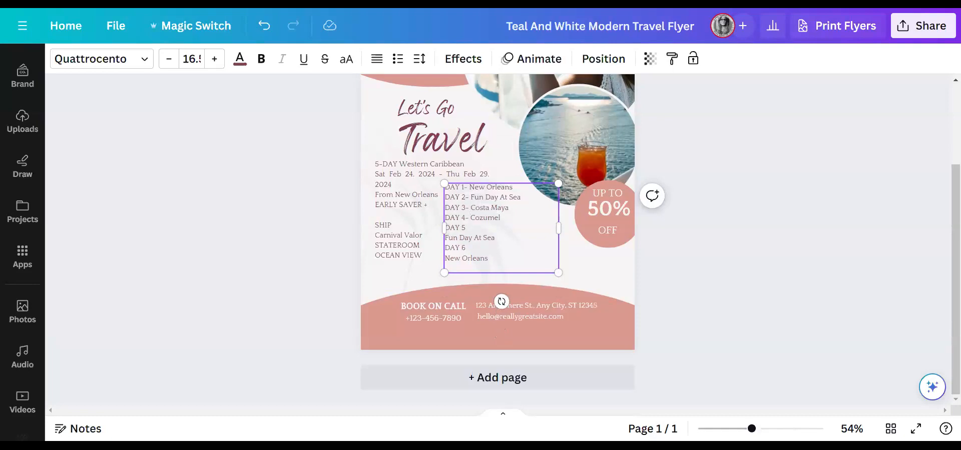
{"action": "key", "text": "BackSpace"}
{"action": "type", "text": "-Fun Day At Sea"}
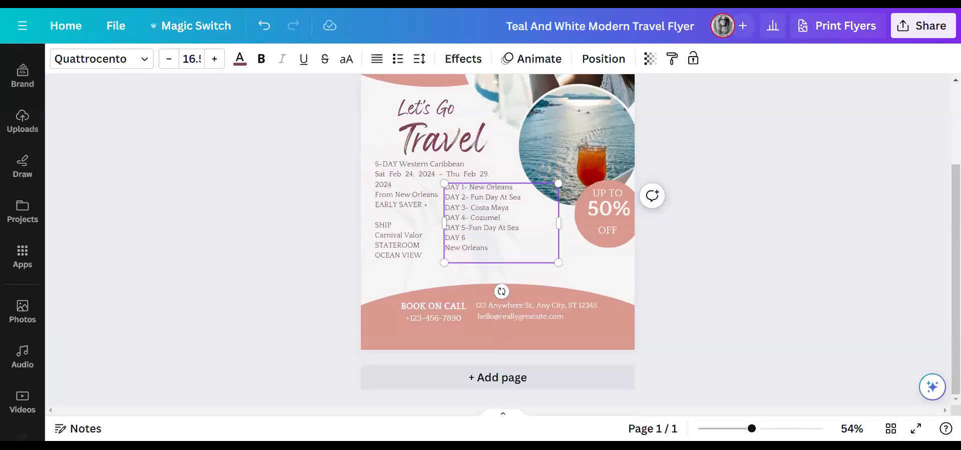
{"action": "key", "text": "BackSpace"}
{"action": "type", "text": "- New Orleans"}
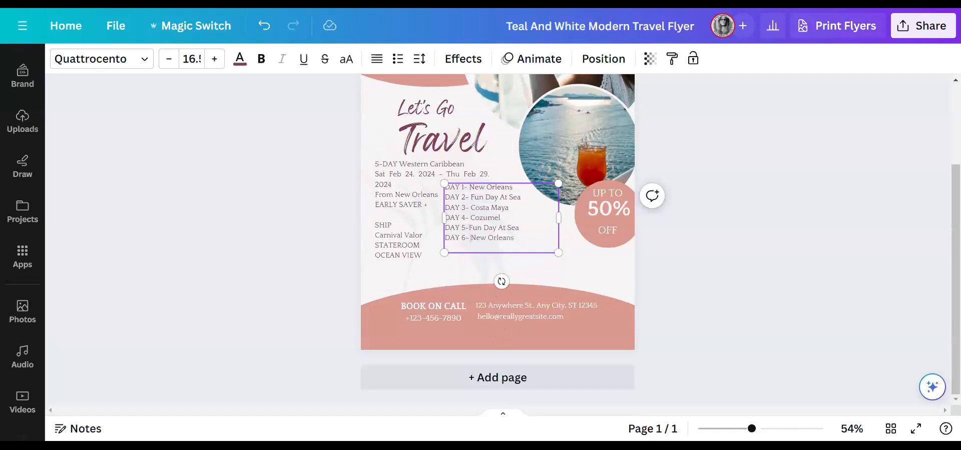
- Nudge the itinerary block and enlarge all six itinerary lines to font size 20.5
{"action": "left_click", "coordinate": [734, 240]}
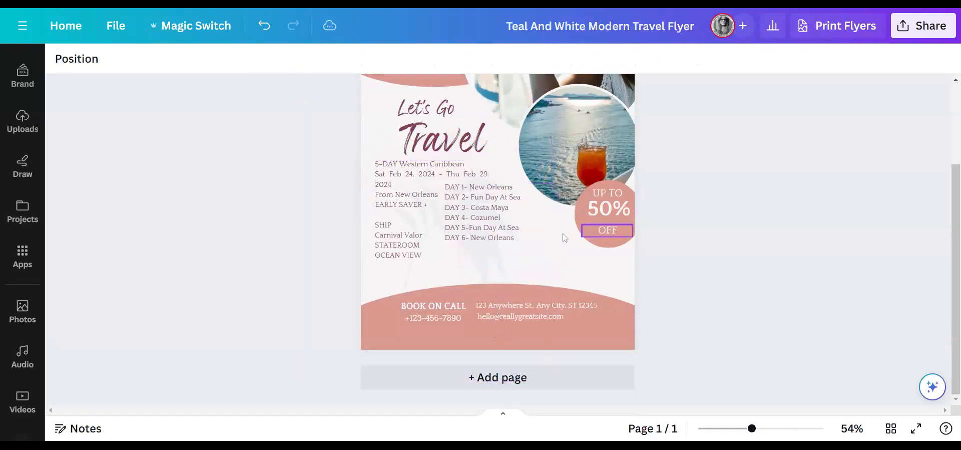
{"action": "left_click_drag", "start_coordinate": [508, 220], "coordinate": [504, 244]}
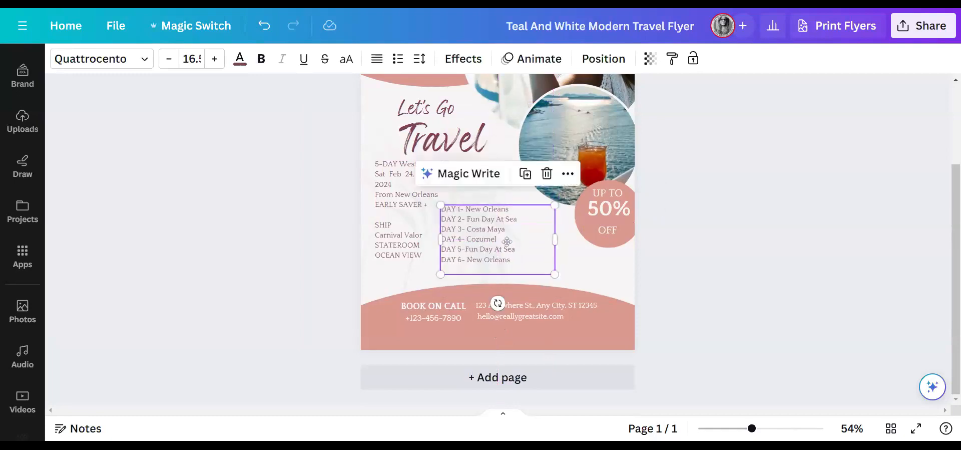
{"action": "left_click", "coordinate": [530, 267]}
{"action": "left_click_drag", "start_coordinate": [510, 259], "coordinate": [442, 209]}
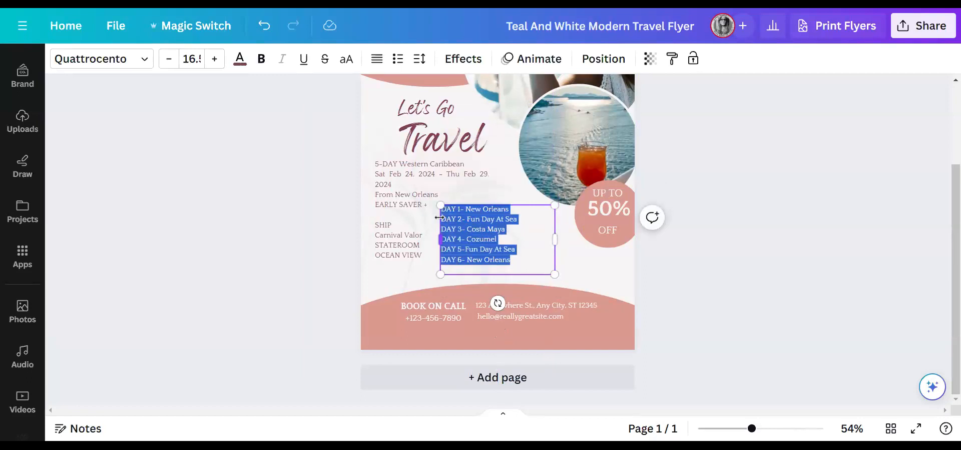
{"action": "left_click", "coordinate": [215, 59]}
{"action": "left_click", "coordinate": [215, 59]}
{"action": "left_click", "coordinate": [215, 59]}
{"action": "left_click", "coordinate": [215, 59]}
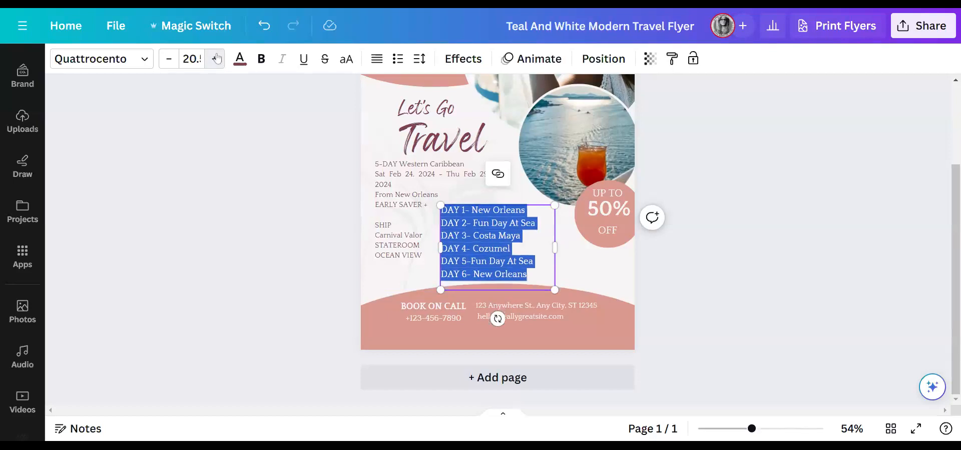
- Enlarge the trip details text to 20.5 and shift the itinerary block to the right
{"action": "left_click", "coordinate": [399, 226]}
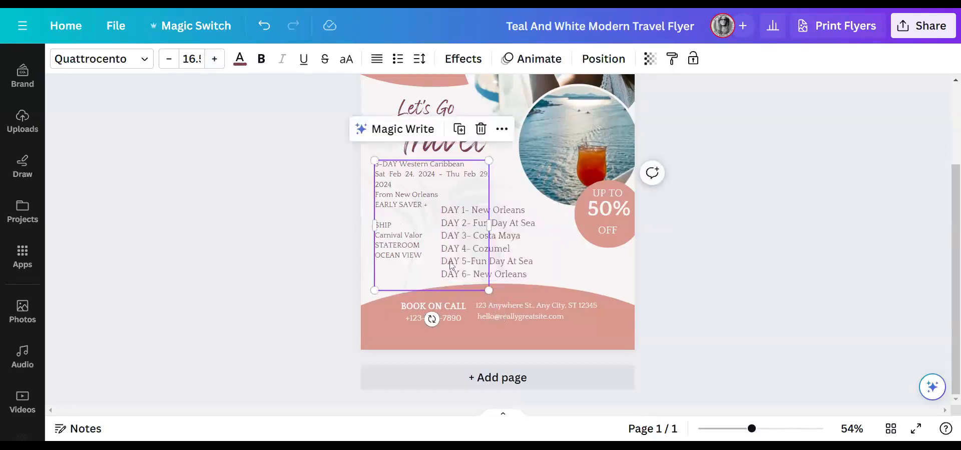
{"action": "left_click", "coordinate": [504, 258]}
{"action": "left_click", "coordinate": [532, 251]}
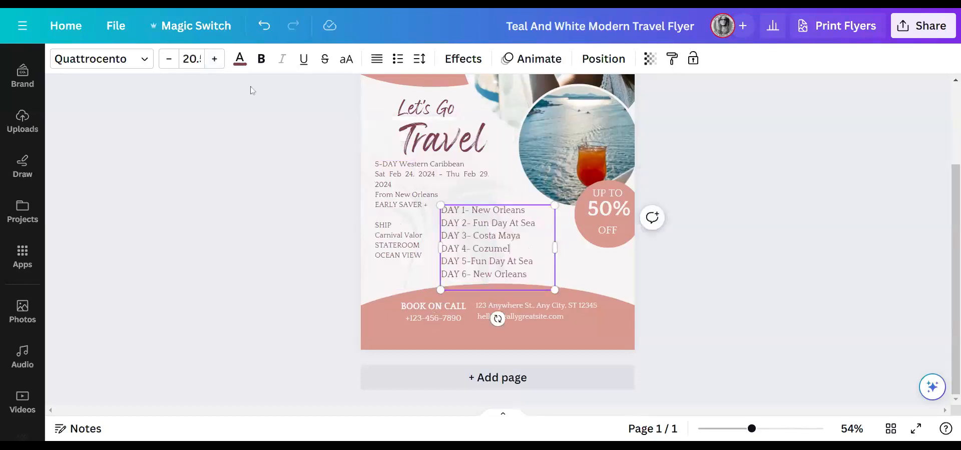
{"action": "left_click", "coordinate": [422, 259]}
{"action": "left_click", "coordinate": [422, 257]}
{"action": "left_click_drag", "start_coordinate": [422, 256], "coordinate": [375, 160]}
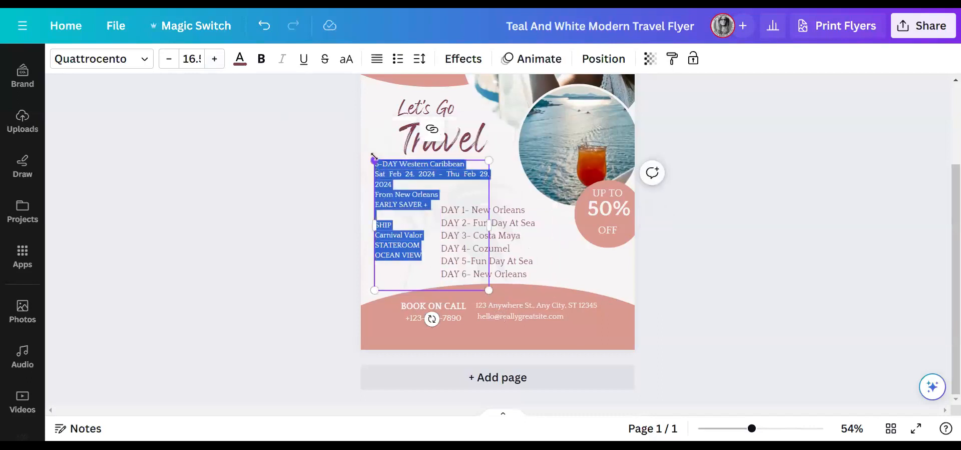
{"action": "left_click", "coordinate": [215, 59]}
{"action": "left_click", "coordinate": [214, 58]}
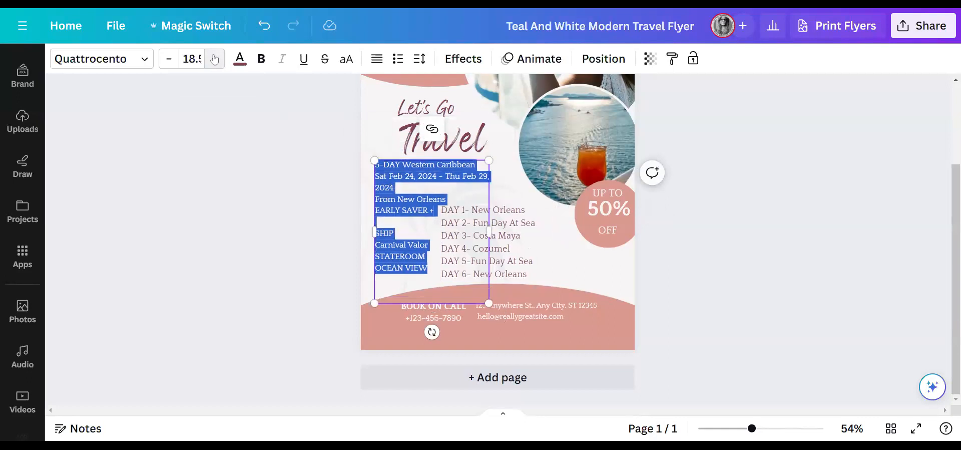
{"action": "left_click", "coordinate": [214, 58]}
{"action": "left_click", "coordinate": [214, 59]}
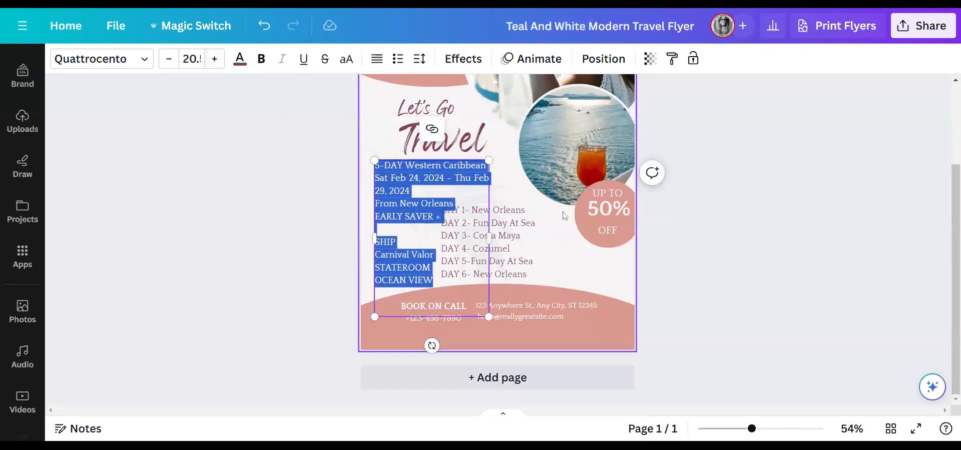
{"action": "left_click_drag", "start_coordinate": [521, 238], "coordinate": [540, 237]}
{"action": "left_click", "coordinate": [719, 263]}
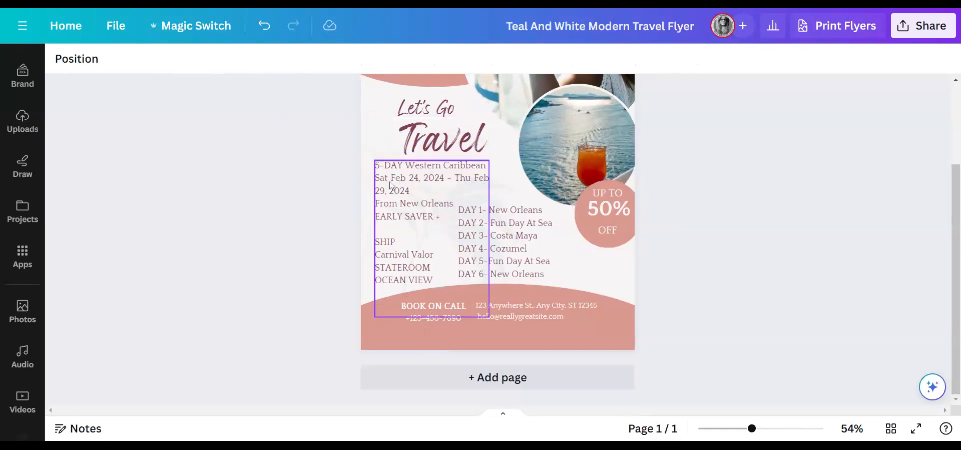
- Move the return date starting 'Thu' onto its own line in the trip details
{"action": "left_click", "coordinate": [457, 179]}
{"action": "left_click", "coordinate": [456, 179]}
{"action": "key", "text": "Return"}
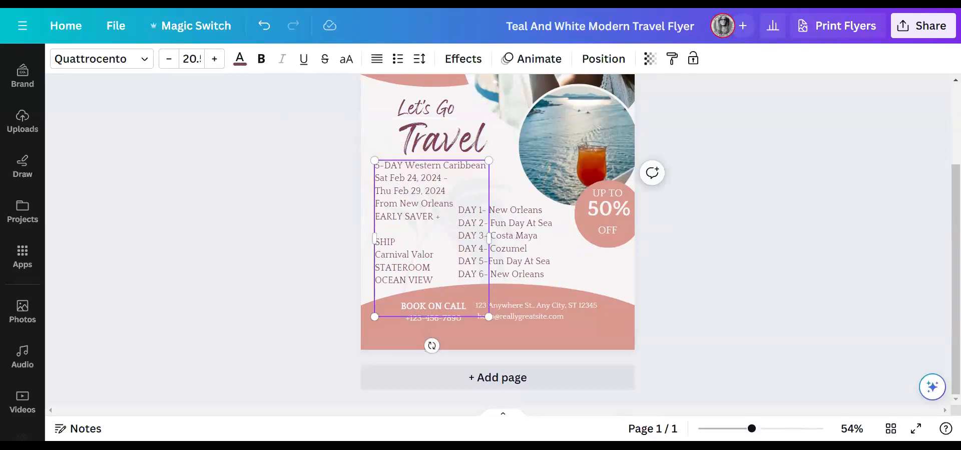
{"action": "left_click", "coordinate": [686, 283]}
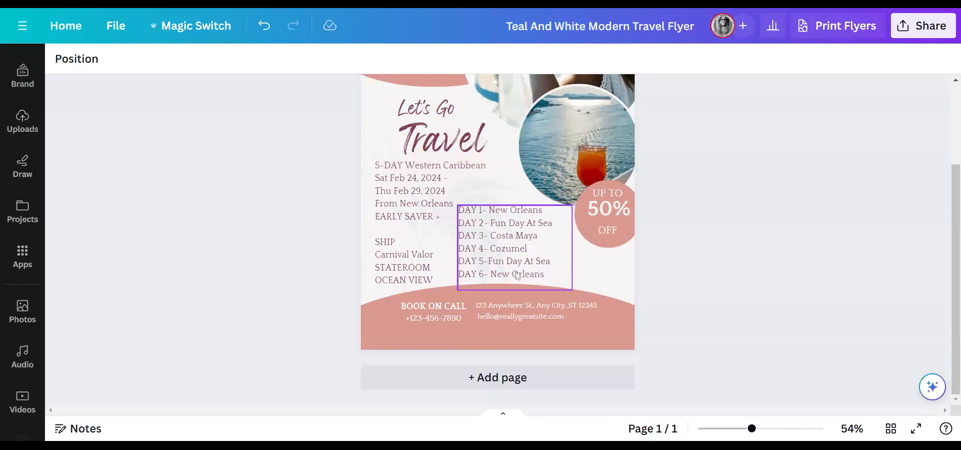
- Review the itinerary text on the flyer, then switch over to the Carnival cruise quote
{"action": "left_click", "coordinate": [490, 264]}
{"action": "left_click", "coordinate": [489, 264]}
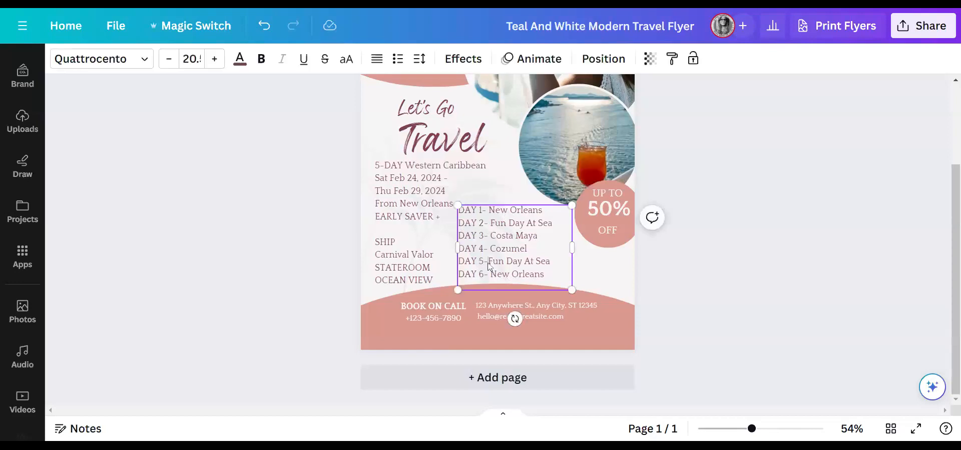
{"action": "left_click", "coordinate": [700, 262]}
{"action": "scroll", "coordinate": [710, 270], "scroll_direction": "up", "scroll_amount": 4}
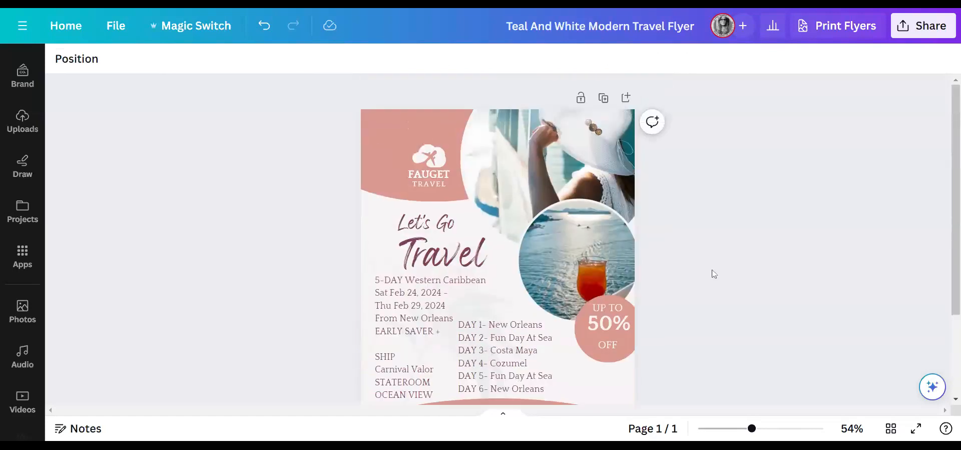
{"action": "scroll", "coordinate": [714, 274], "scroll_direction": "down", "scroll_amount": 3}
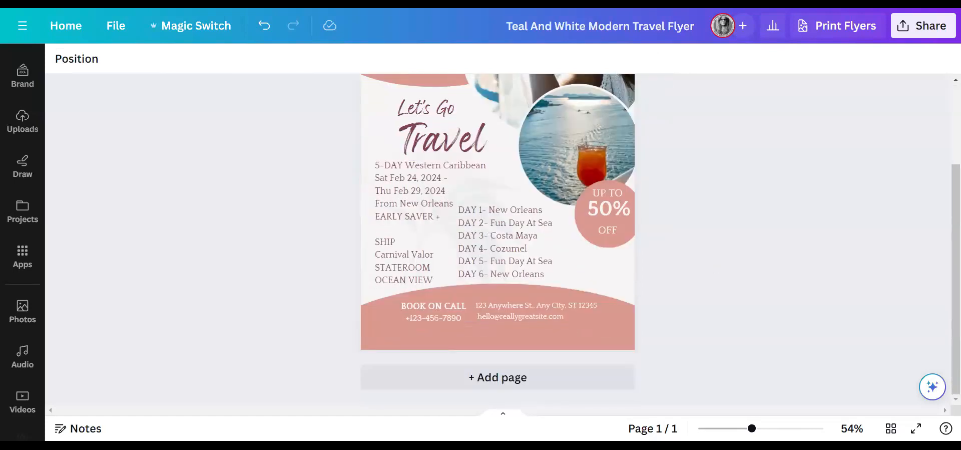
{"action": "key", "text": "ctrl+Tab"}
- Scroll the Carnival quote to the $1,583.30 total, fare information and $308.00 deposit schedule
{"action": "left_click", "coordinate": [722, 306]}
{"action": "scroll", "coordinate": [721, 307], "scroll_direction": "down", "scroll_amount": 2}
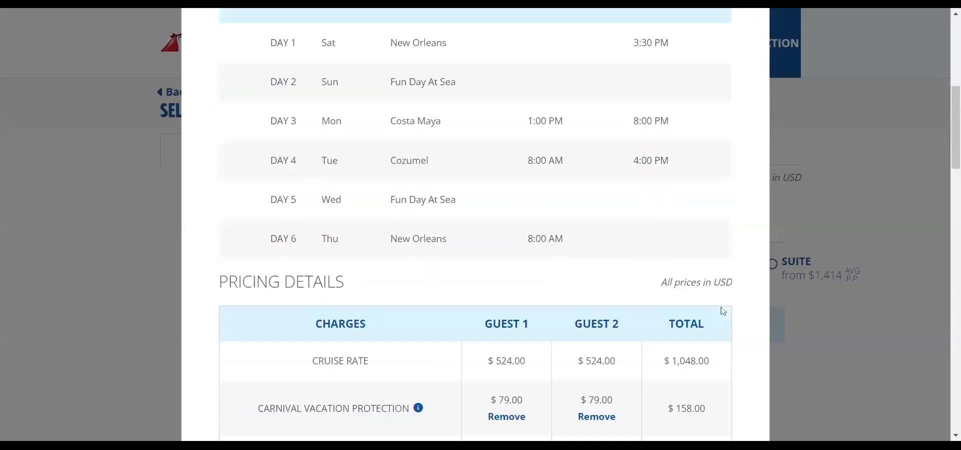
{"action": "scroll", "coordinate": [723, 311], "scroll_direction": "down", "scroll_amount": 8}
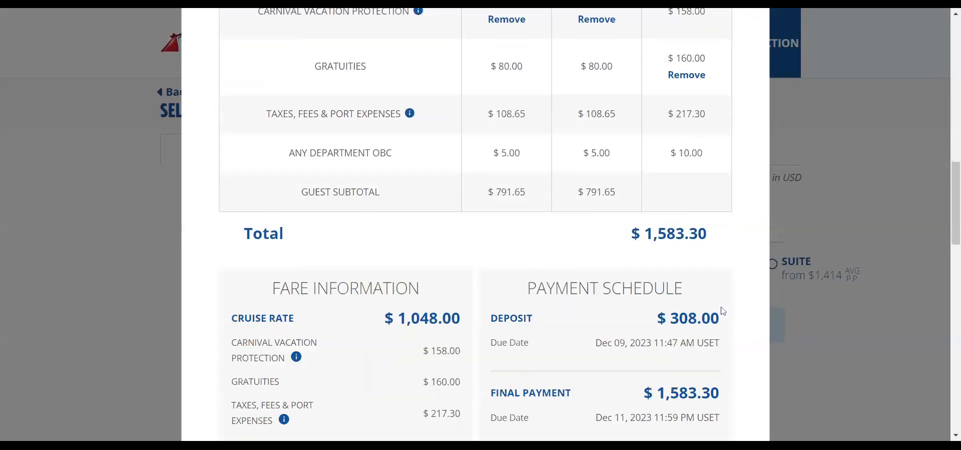
{"action": "scroll", "coordinate": [724, 311], "scroll_direction": "down", "scroll_amount": 1}
{"action": "scroll", "coordinate": [723, 311], "scroll_direction": "down", "scroll_amount": 2}
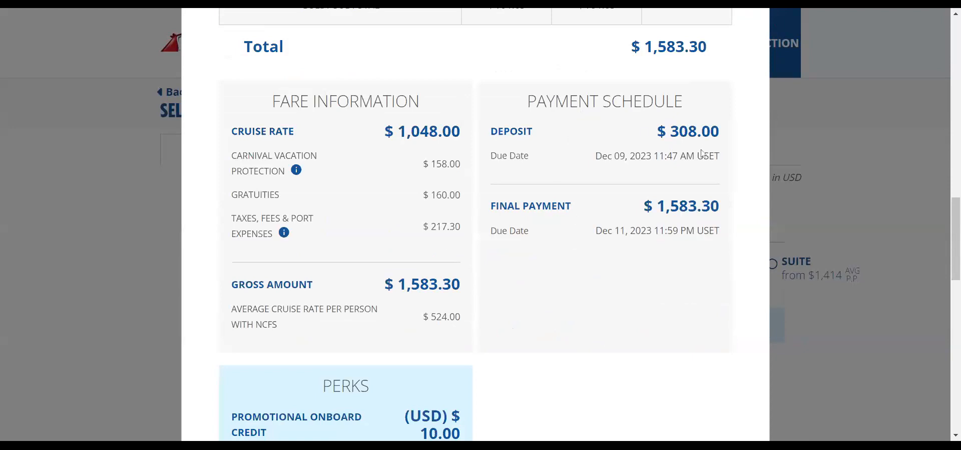
{"action": "scroll", "coordinate": [604, 351], "scroll_direction": "down", "scroll_amount": 1}
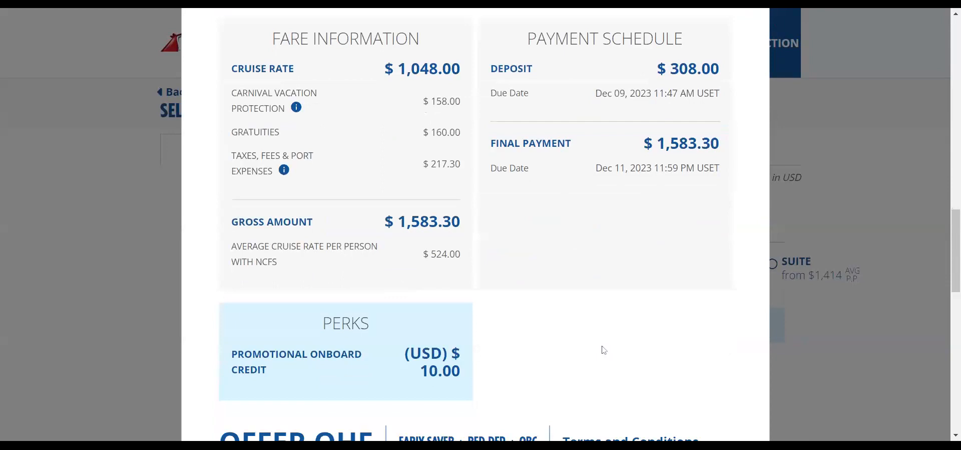
{"action": "scroll", "coordinate": [604, 350], "scroll_direction": "down", "scroll_amount": 2}
{"action": "scroll", "coordinate": [603, 348], "scroll_direction": "down", "scroll_amount": 3}
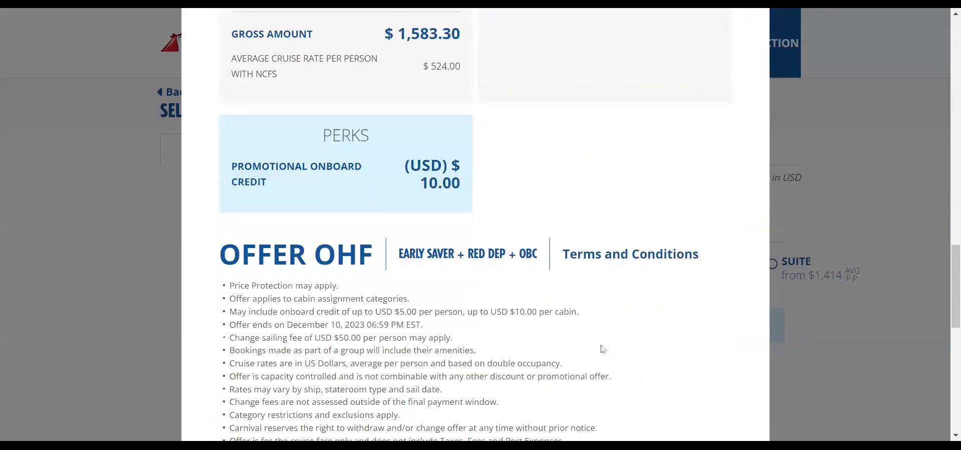
{"action": "scroll", "coordinate": [603, 349], "scroll_direction": "down", "scroll_amount": 2}
{"action": "scroll", "coordinate": [602, 344], "scroll_direction": "up", "scroll_amount": 6}
{"action": "scroll", "coordinate": [601, 342], "scroll_direction": "up", "scroll_amount": 3}
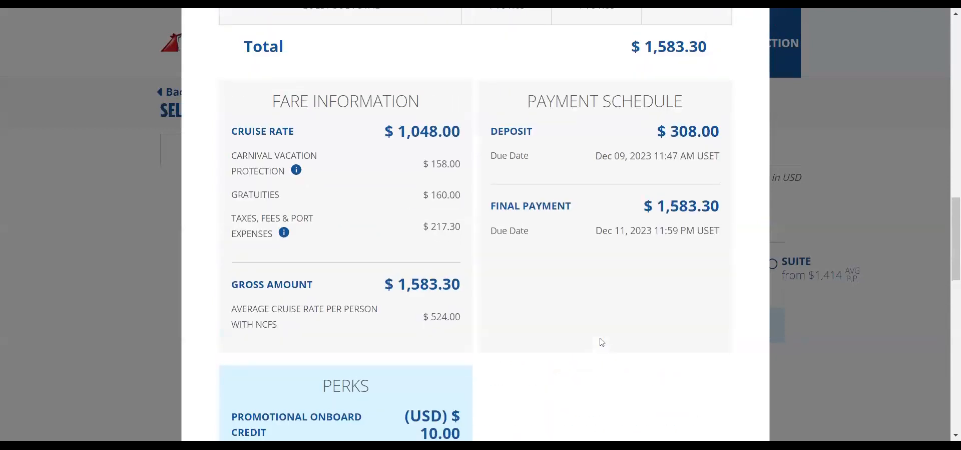
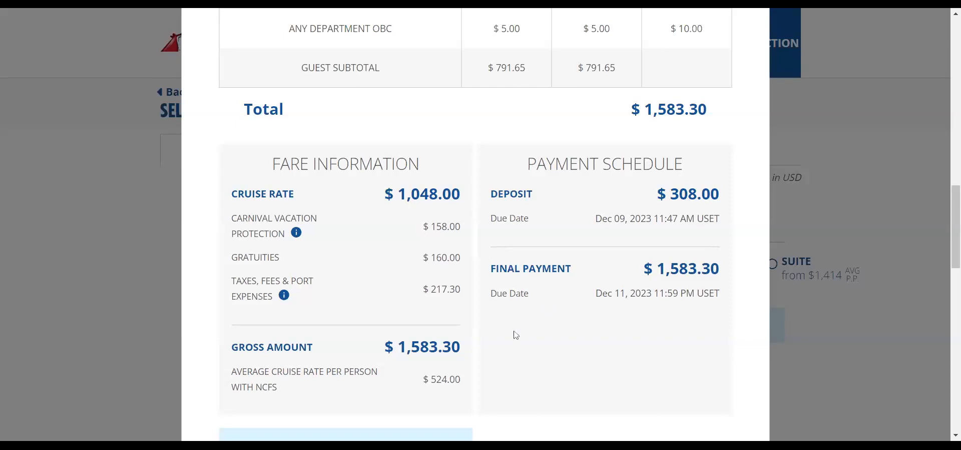
- Copy the Carnival Vacation Protection and Gratuities rows from the cruise's pricing modal
{"action": "scroll", "coordinate": [517, 338], "scroll_direction": "up", "scroll_amount": 5}
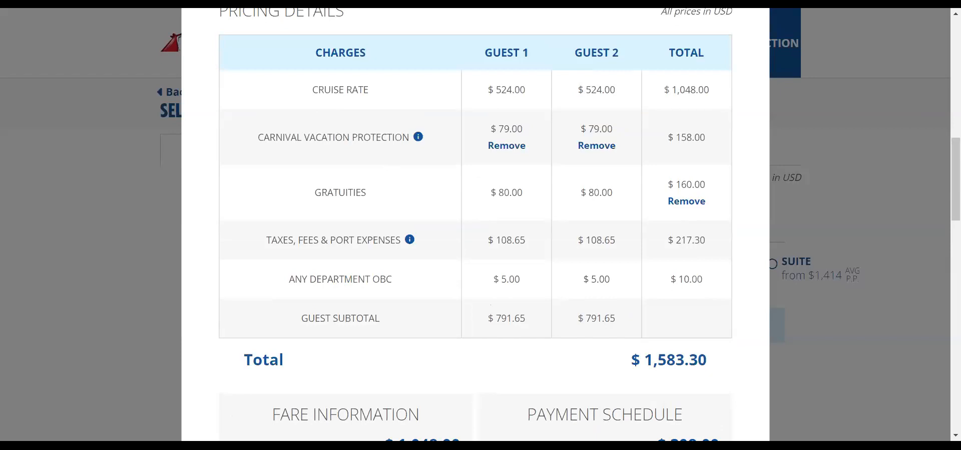
{"action": "left_click_drag", "start_coordinate": [371, 196], "coordinate": [259, 148]}
{"action": "key", "text": "ctrl+c"}
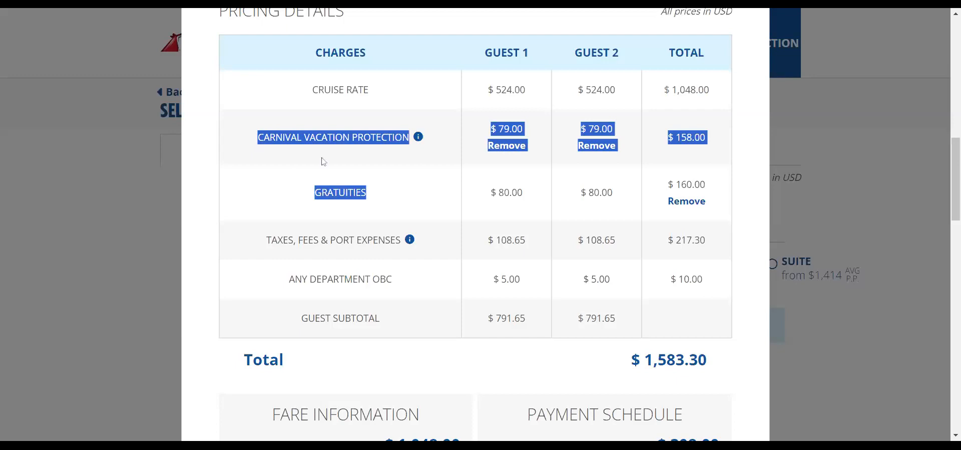
{"action": "left_click", "coordinate": [557, 9]}
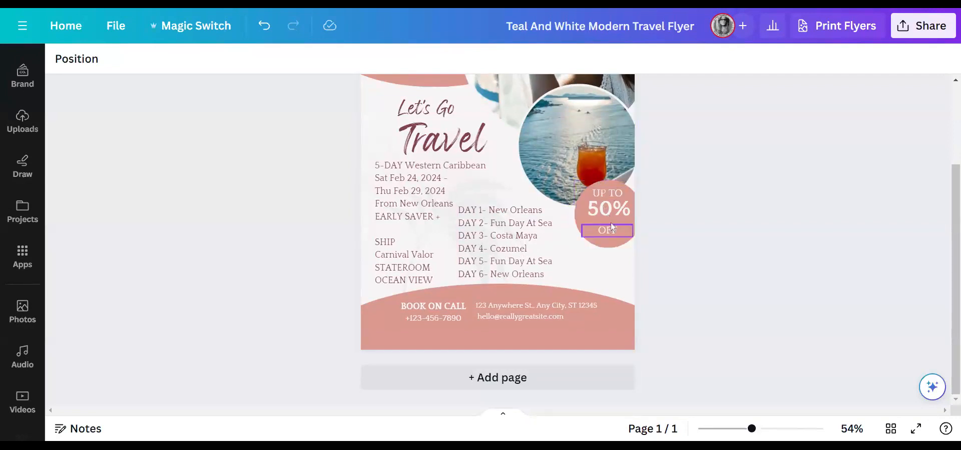
- Paste the rows below OCEAN VIEW and edit them into CARNIVAL PROTECTION ADDED and GRATUITIES, without prices
{"action": "left_click", "coordinate": [423, 281]}
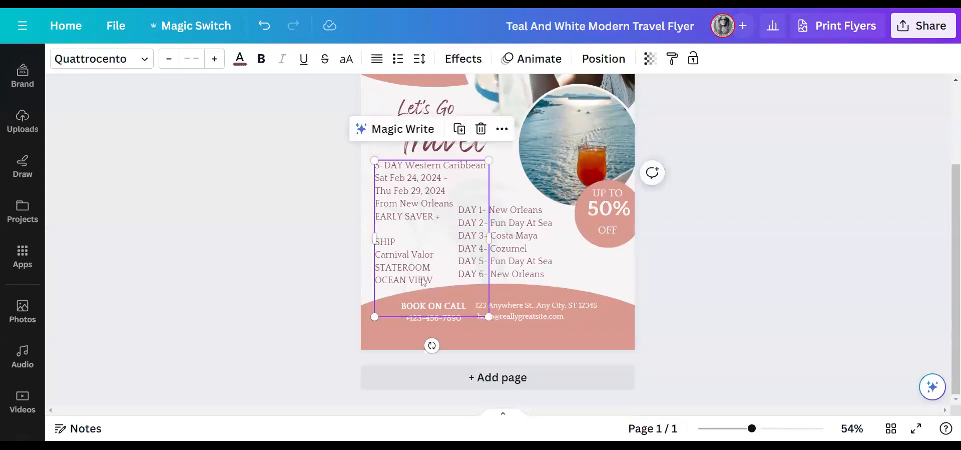
{"action": "left_click", "coordinate": [436, 281]}
{"action": "key", "text": "Return"}
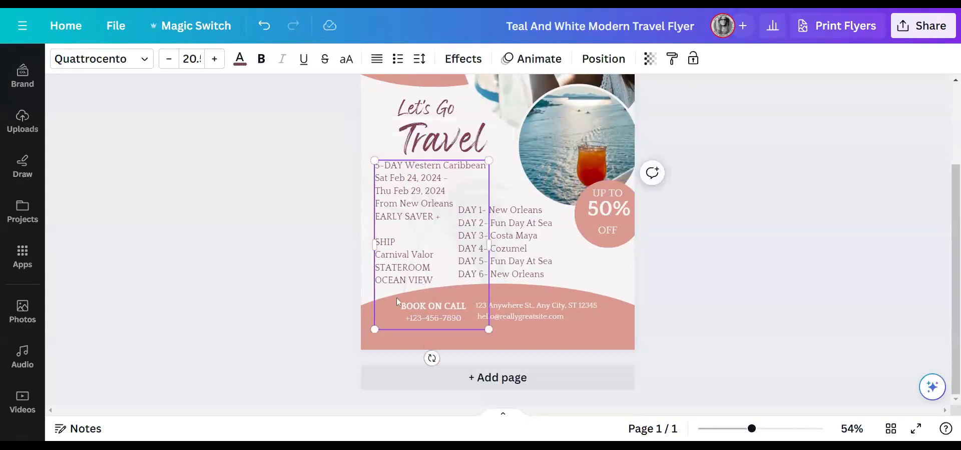
{"action": "key", "text": "ctrl+v"}
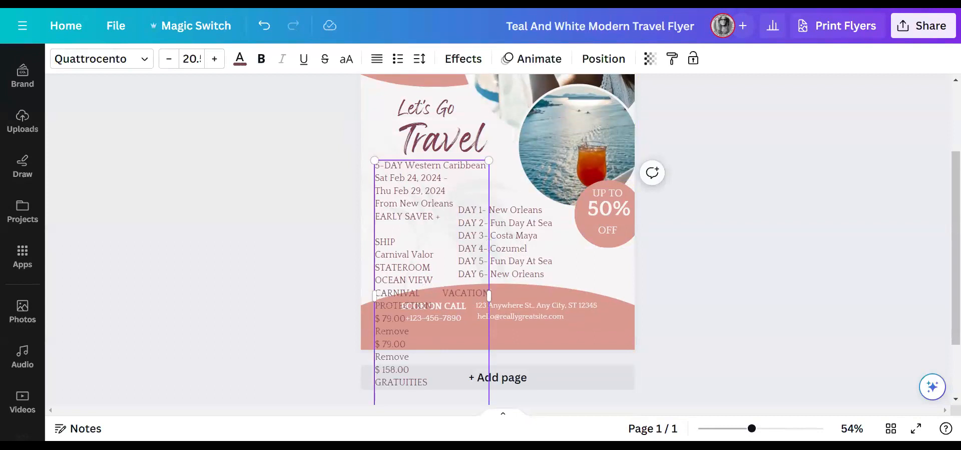
{"action": "left_click_drag", "start_coordinate": [409, 370], "coordinate": [376, 241]}
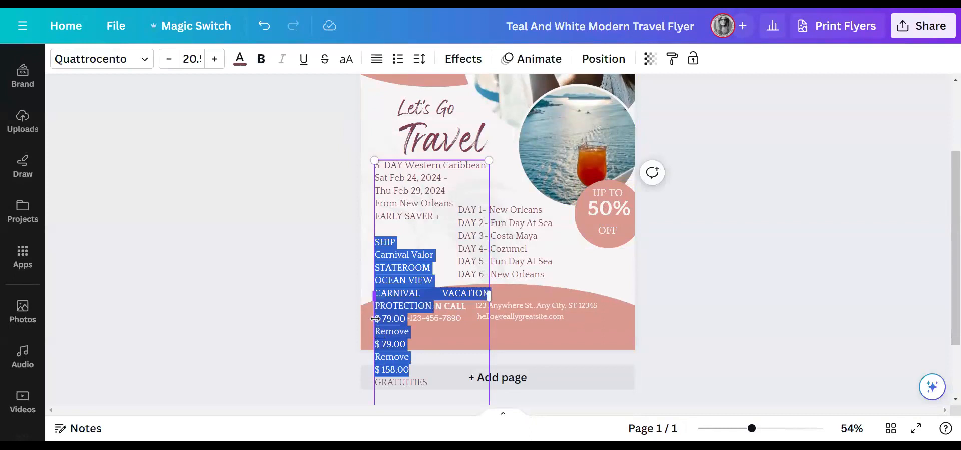
{"action": "left_click_drag", "start_coordinate": [375, 318], "coordinate": [376, 319]}
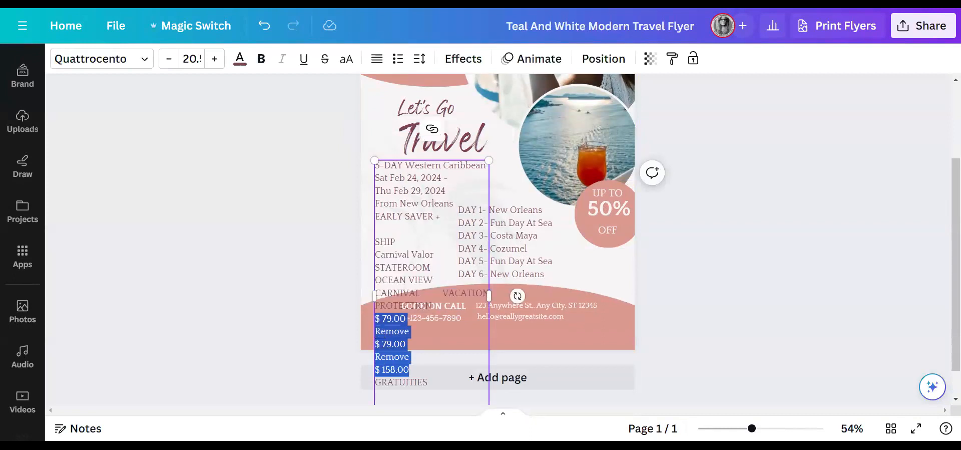
{"action": "key", "text": "BackSpace"}
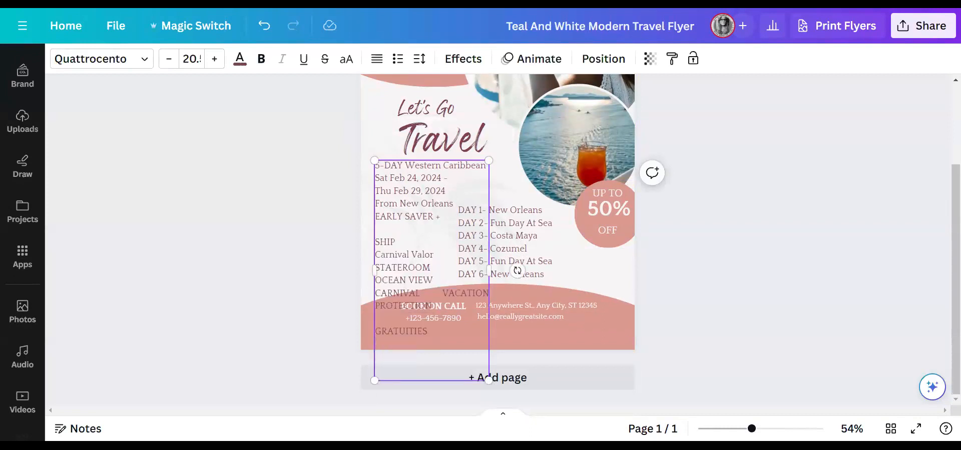
{"action": "key", "text": "BackSpace"}
{"action": "key", "text": "BackSpace"}
{"action": "key", "text": "BackSpace"}
{"action": "key", "text": "BackSpace"}
{"action": "key", "text": "BackSpace"}
{"action": "key", "text": "BackSpace"}
{"action": "key", "text": "BackSpace"}
{"action": "key", "text": "BackSpace"}
{"action": "key", "text": "BackSpace"}
{"action": "key", "text": "BackSpace"}
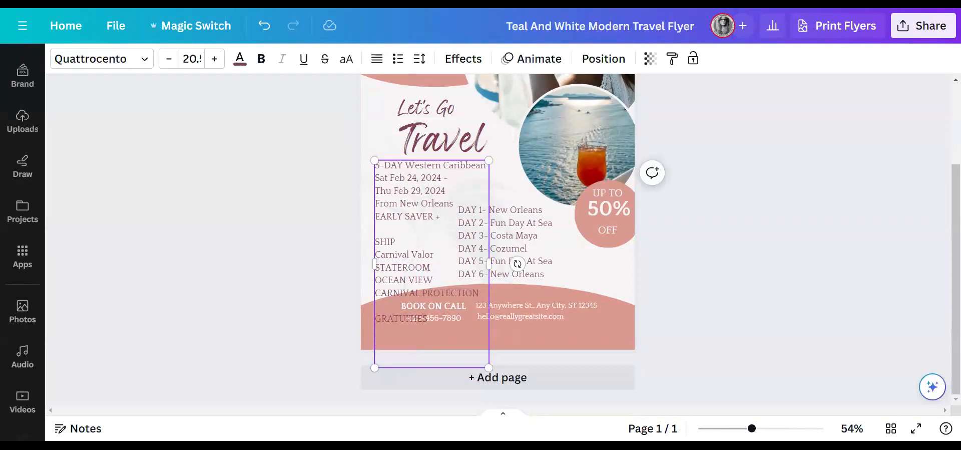
{"action": "type", "text": "ADDED"}
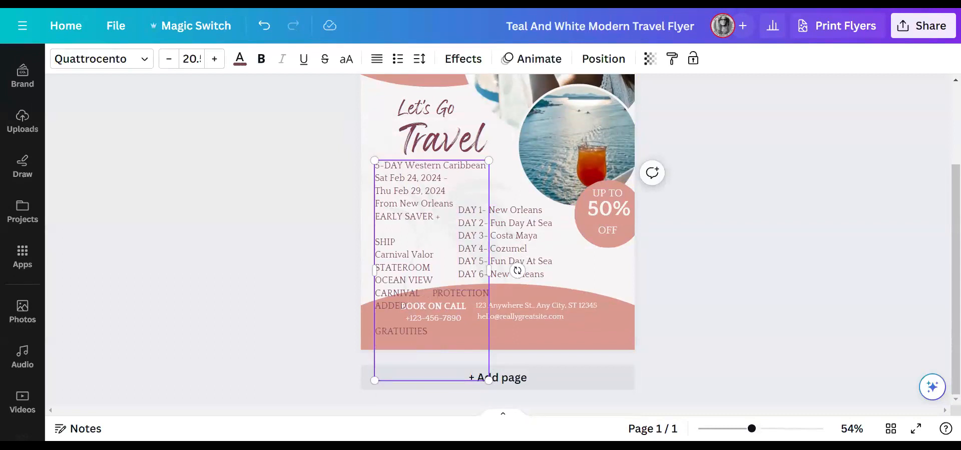
{"action": "key", "text": "BackSpace"}
{"action": "key", "text": "BackSpace"}
- Left-align all the text in the flyer's left details block
{"action": "left_click_drag", "start_coordinate": [428, 331], "coordinate": [376, 166]}
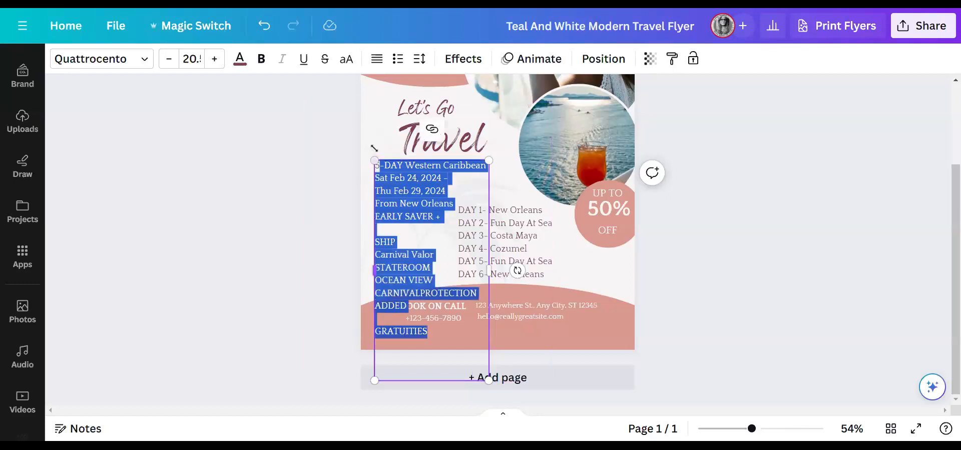
{"action": "left_click", "coordinate": [371, 59]}
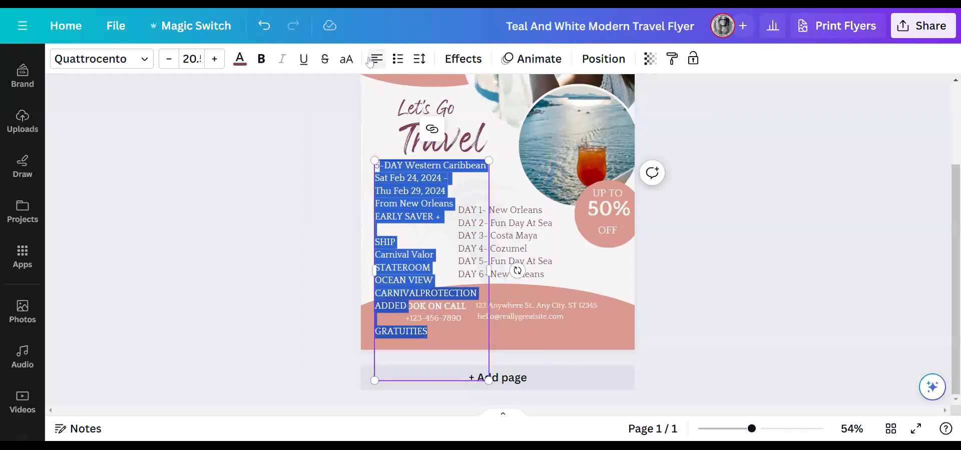
{"action": "left_click", "coordinate": [407, 307]}
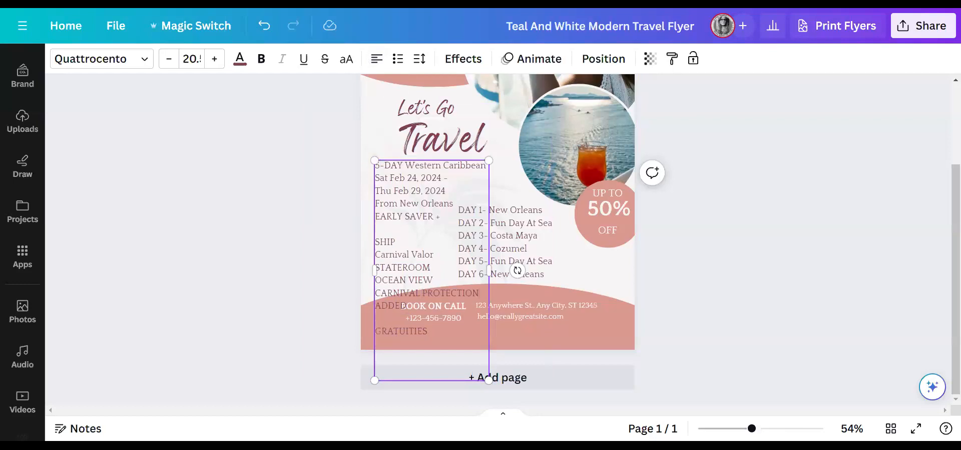
- Make the last line read CARNIVAL PROTECTION & GRATUITIES ADDED
{"action": "type", "text": "&"}
{"action": "left_click_drag", "start_coordinate": [428, 331], "coordinate": [375, 331]}
{"action": "left_click", "coordinate": [376, 331]}
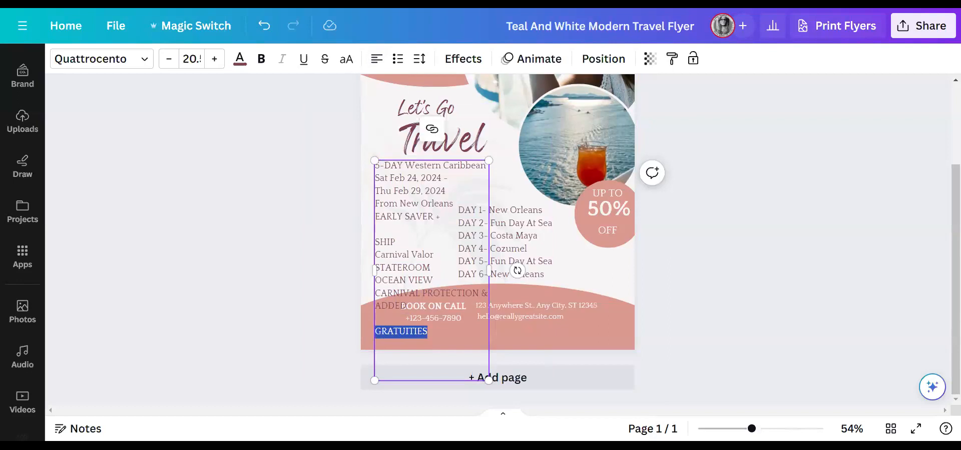
{"action": "key", "text": "BackSpace"}
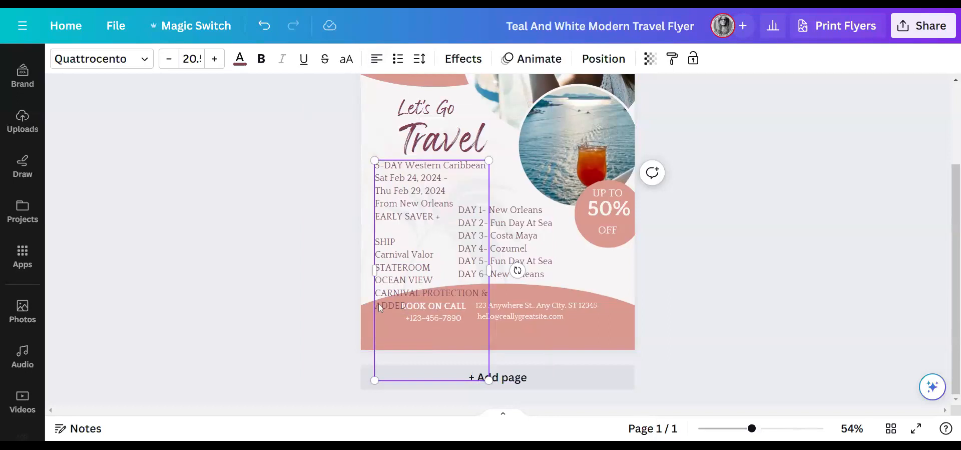
{"action": "key", "text": "ctrl+z"}
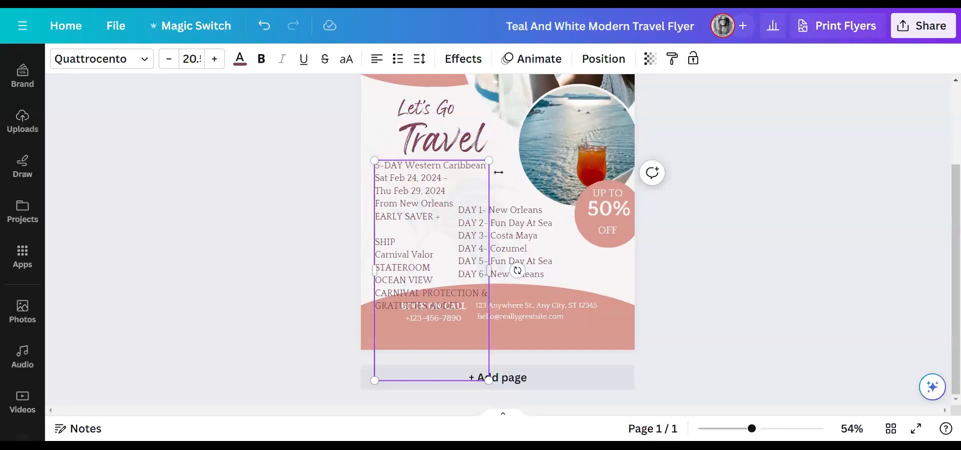
- Move Let's Go, Travel, the details block and the itinerary column up, and nudge the pink footer shape
{"action": "scroll", "coordinate": [426, 170], "scroll_direction": "up", "scroll_amount": 3}
{"action": "left_click_drag", "start_coordinate": [425, 170], "coordinate": [402, 149]}
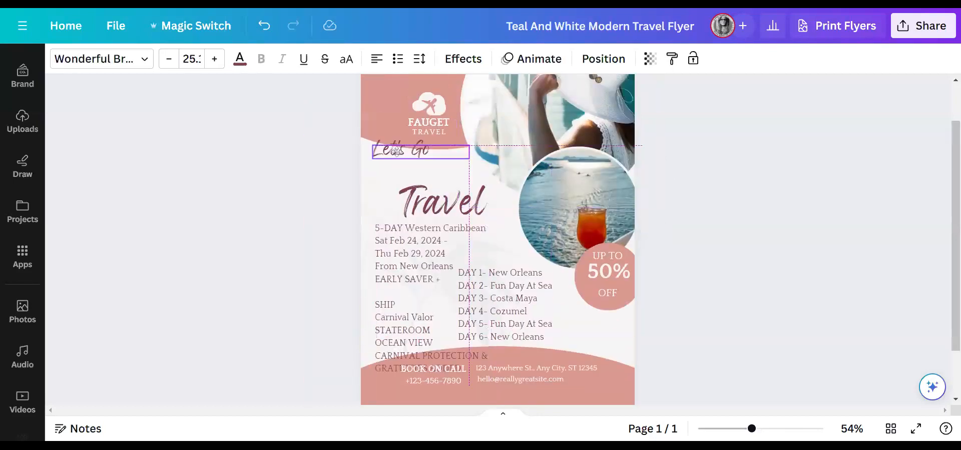
{"action": "left_click_drag", "start_coordinate": [443, 202], "coordinate": [437, 171]}
{"action": "left_click_drag", "start_coordinate": [429, 259], "coordinate": [426, 222]}
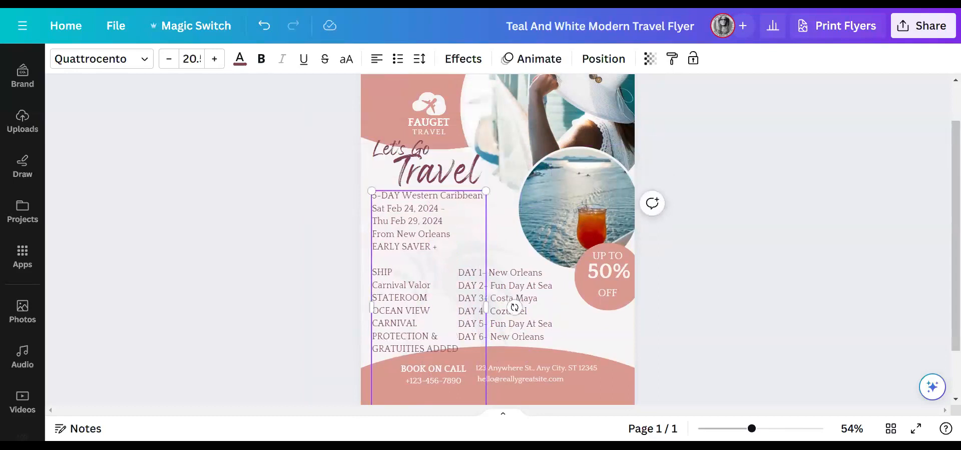
{"action": "left_click", "coordinate": [525, 316]}
{"action": "left_click_drag", "start_coordinate": [526, 314], "coordinate": [526, 306]}
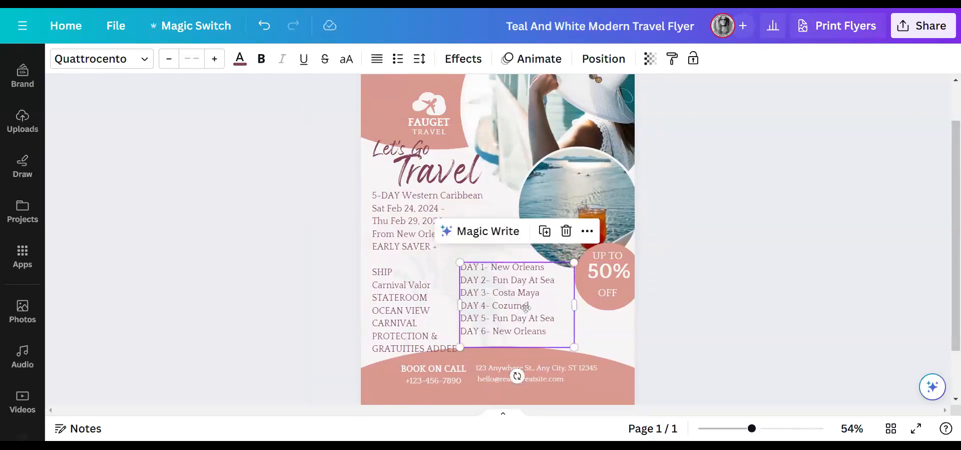
{"action": "left_click", "coordinate": [434, 307]}
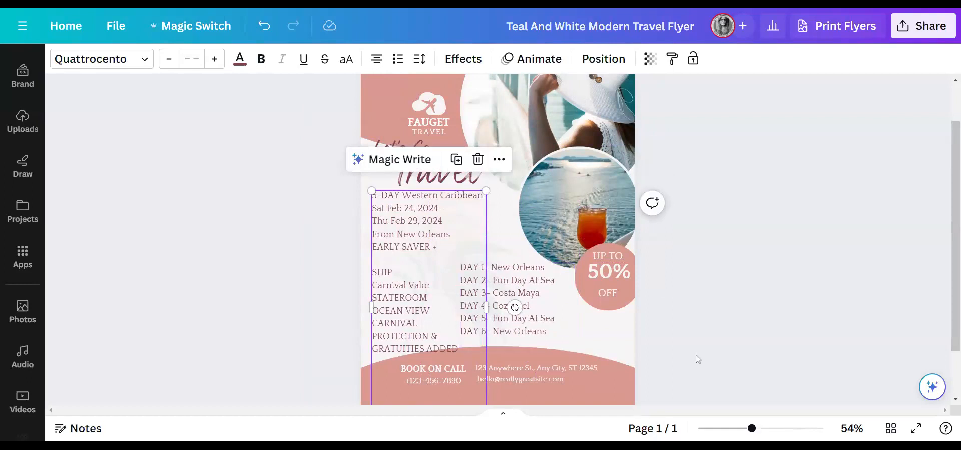
{"action": "scroll", "coordinate": [701, 360], "scroll_direction": "down", "scroll_amount": 2}
{"action": "left_click_drag", "start_coordinate": [596, 335], "coordinate": [588, 345]}
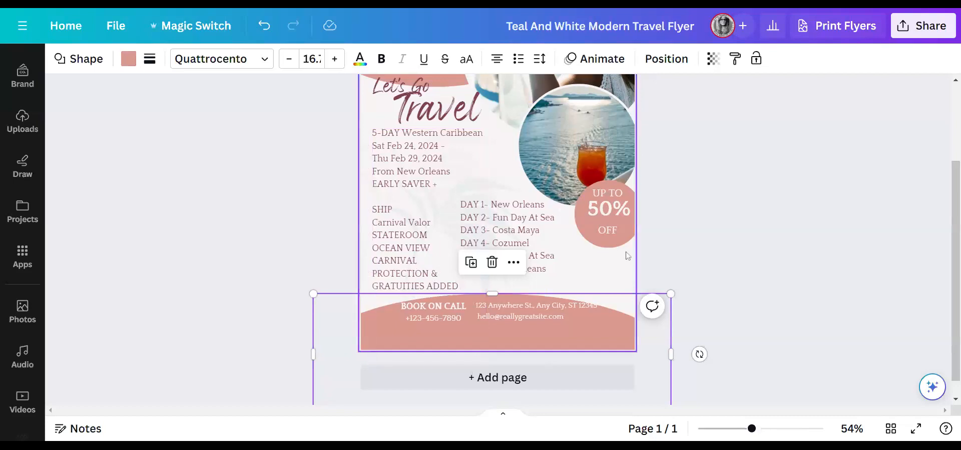
- Change the price badge to $792 PER PERSON, removing UP TO and replacing 50% and OFF
{"action": "double_click", "coordinate": [616, 194]}
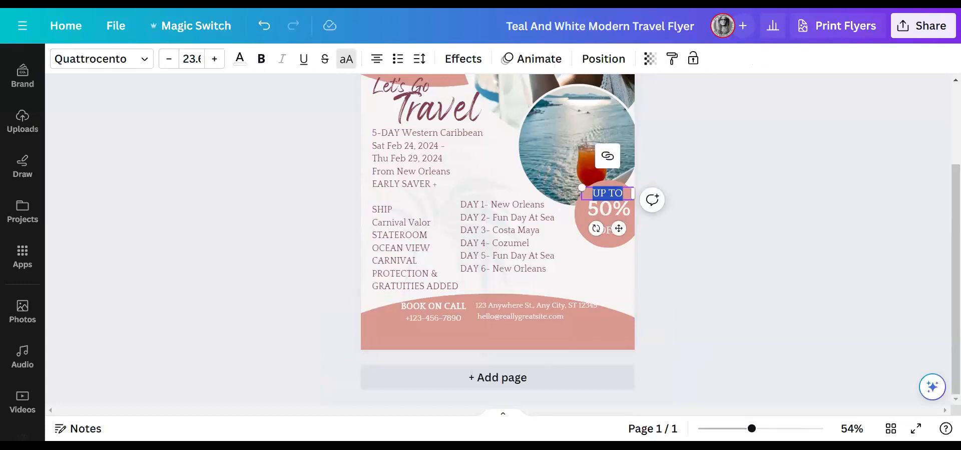
{"action": "left_click", "coordinate": [614, 209]}
{"action": "double_click", "coordinate": [615, 209]}
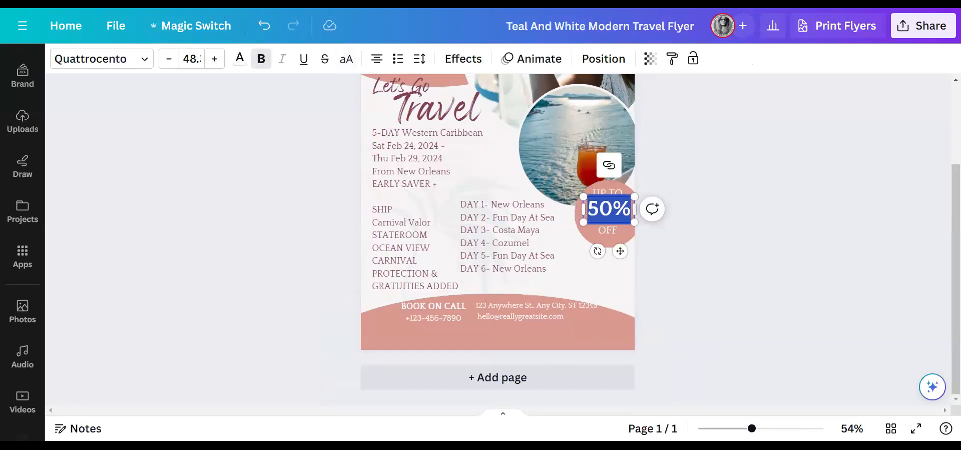
{"action": "type", "text": "&792"}
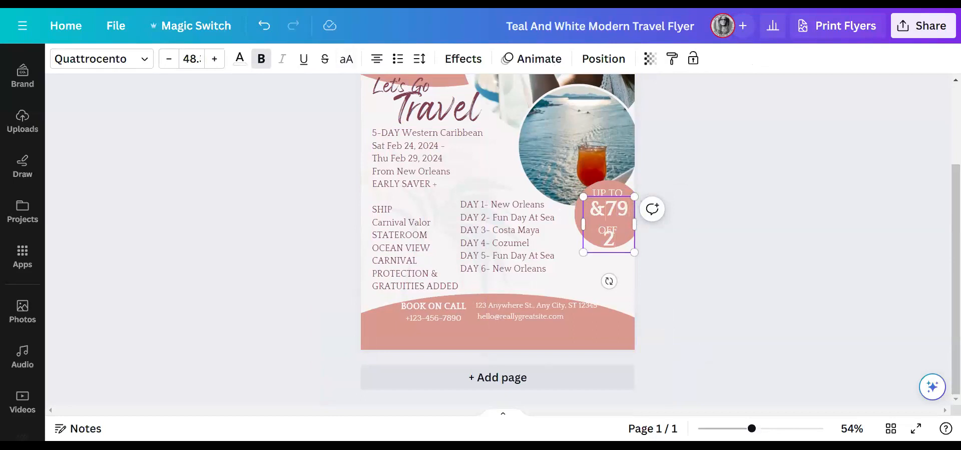
{"action": "key", "text": "BackSpace"}
{"action": "type", "text": "$"}
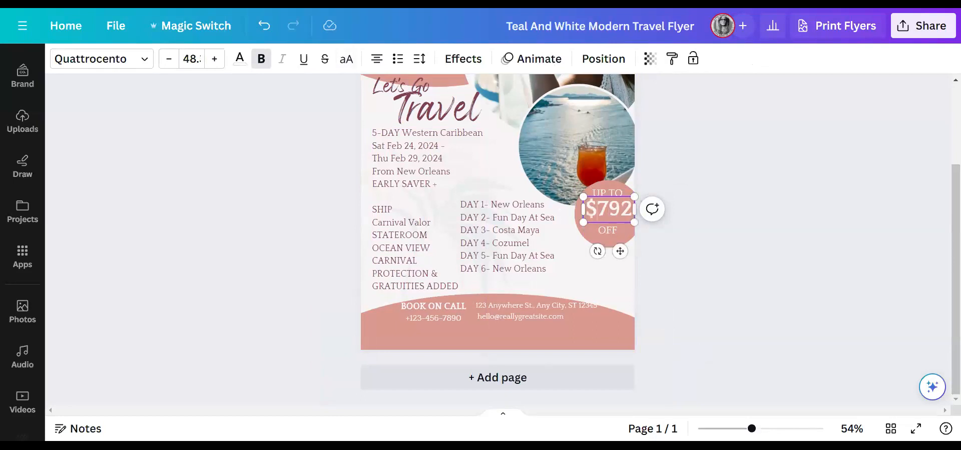
{"action": "left_click", "coordinate": [608, 192]}
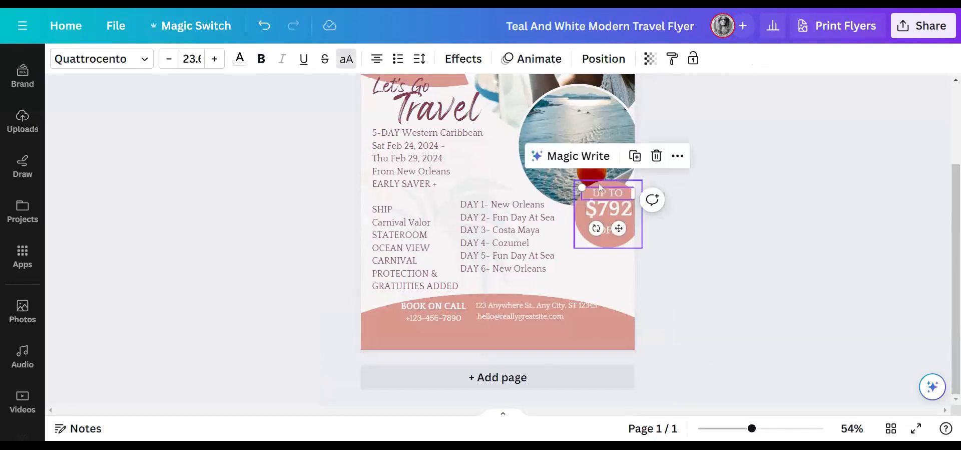
{"action": "key", "text": "Delete"}
{"action": "double_click", "coordinate": [613, 231]}
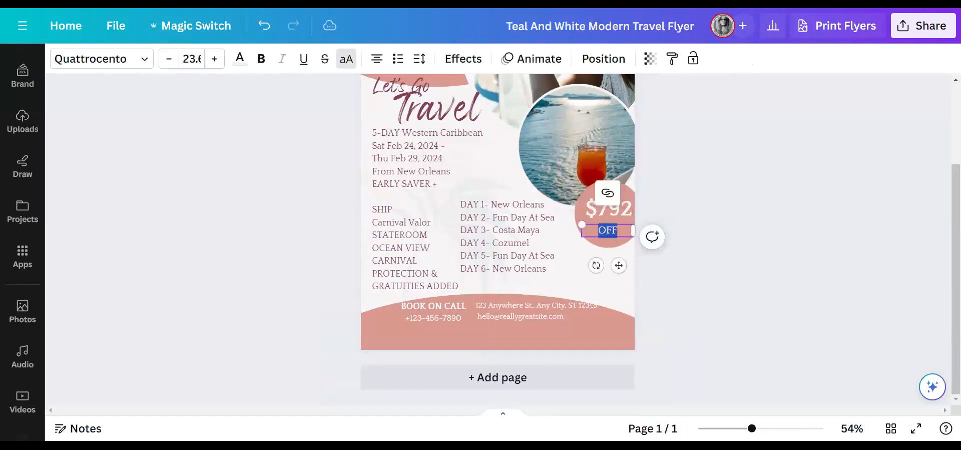
{"action": "type", "text": "PER PERSON"}
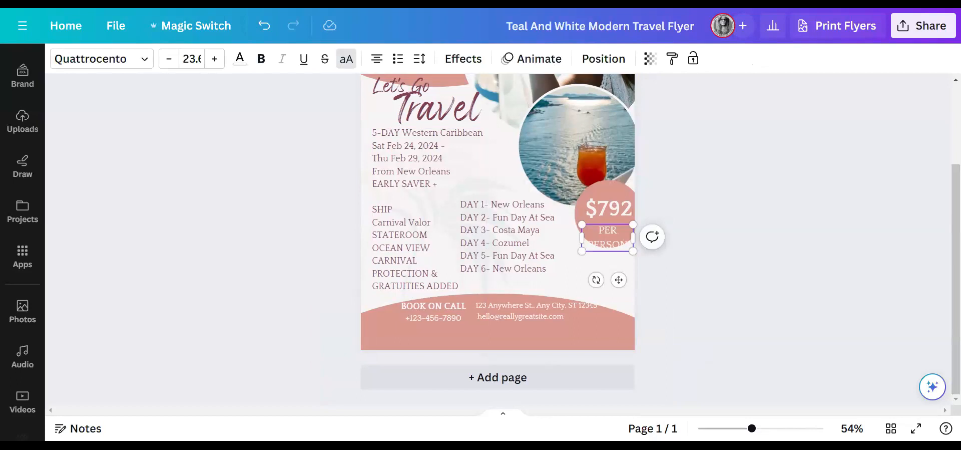
- Move $792 up-left in the circle and place PER PERSON snugly beneath it
{"action": "left_click_drag", "start_coordinate": [609, 200], "coordinate": [607, 195]}
{"action": "left_click_drag", "start_coordinate": [615, 232], "coordinate": [611, 216]}
{"action": "scroll", "coordinate": [726, 292], "scroll_direction": "up", "scroll_amount": 2}
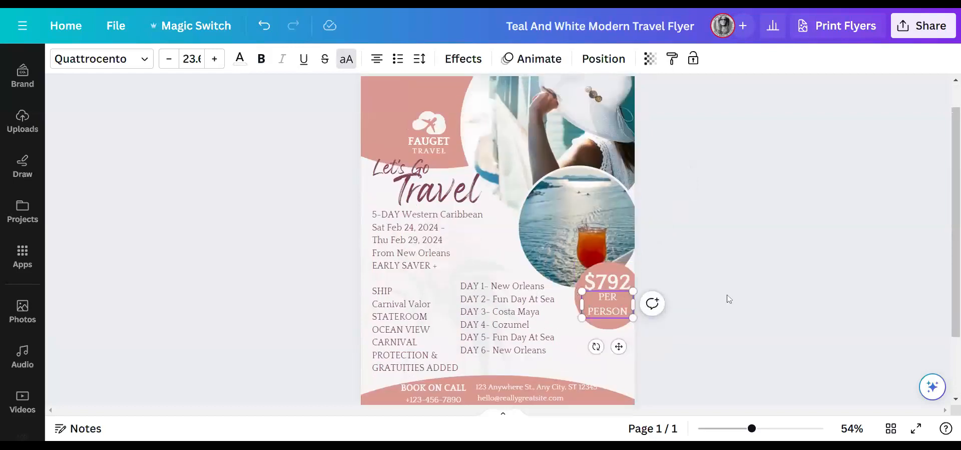
{"action": "scroll", "coordinate": [726, 295], "scroll_direction": "down", "scroll_amount": 2}
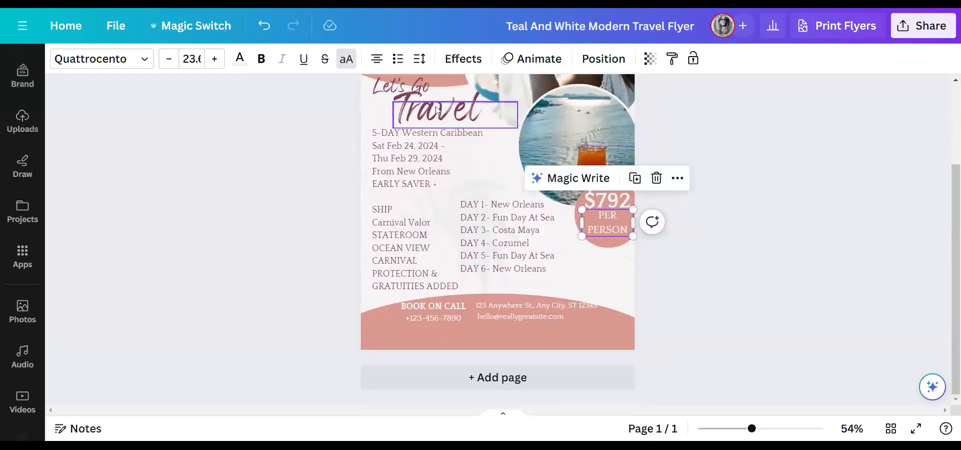
- Duplicate the Let's Go heading and place the copy below the price circle beside DAY 6
{"action": "left_click", "coordinate": [426, 92]}
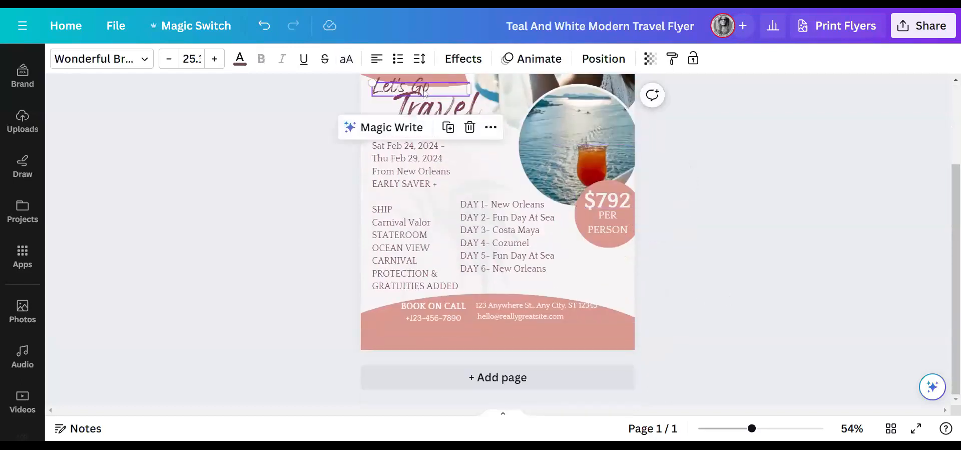
{"action": "left_click", "coordinate": [453, 131]}
{"action": "left_click_drag", "start_coordinate": [436, 105], "coordinate": [536, 286]}
{"action": "left_click_drag", "start_coordinate": [534, 286], "coordinate": [592, 286]}
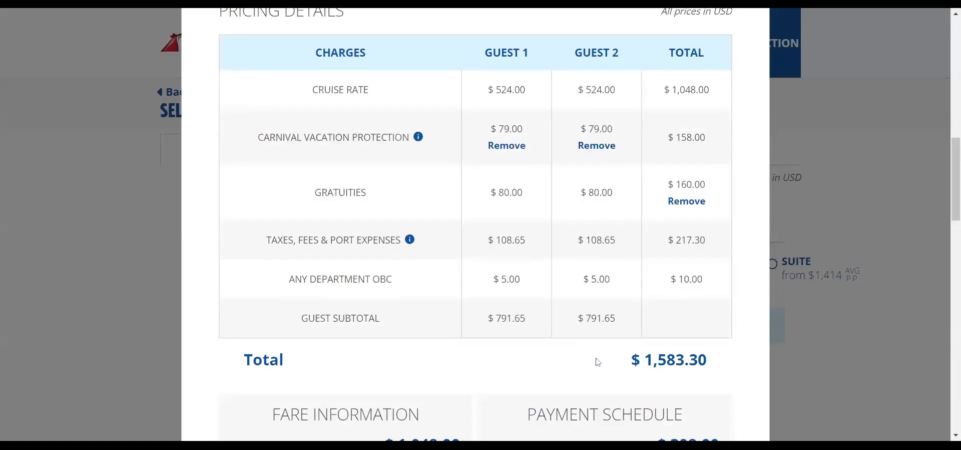
{"action": "scroll", "coordinate": [596, 361], "scroll_direction": "down", "scroll_amount": 3}
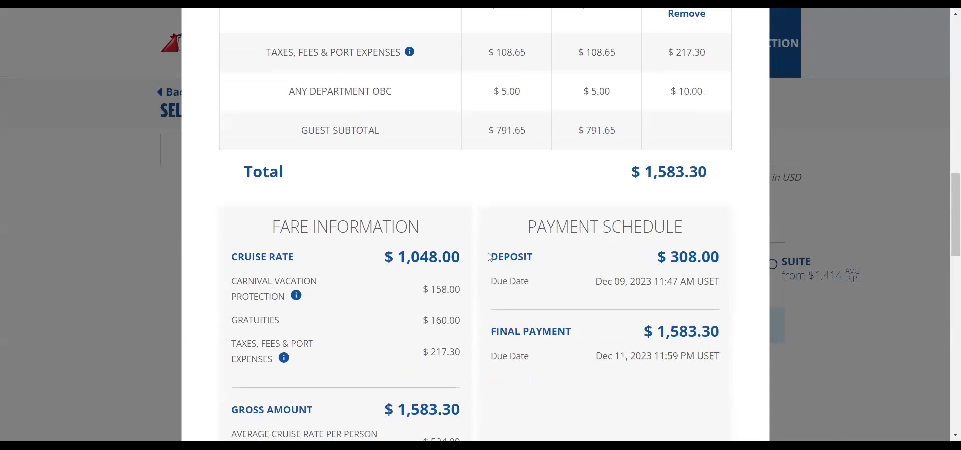
- Copy the DEPOSIT $308.00 line and its Dec 09, 2023 due date, then return to Canva
{"action": "left_click_drag", "start_coordinate": [491, 259], "coordinate": [715, 262]}
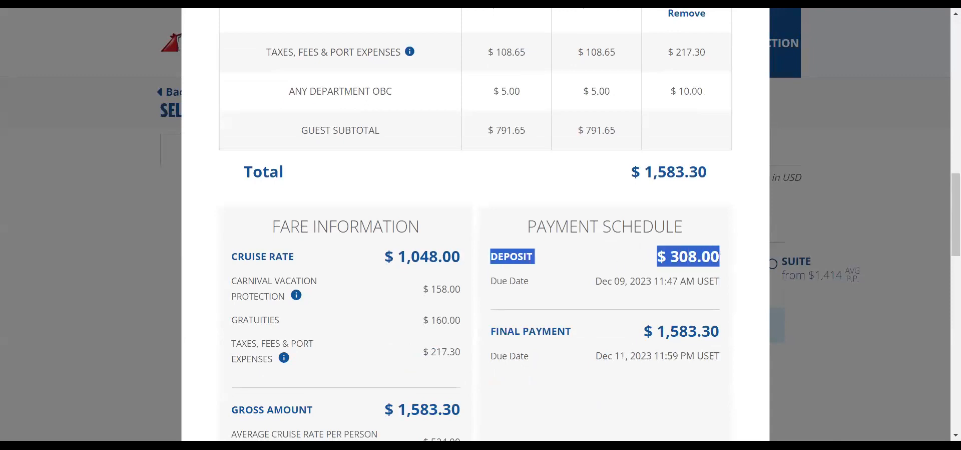
{"action": "left_click_drag", "start_coordinate": [665, 281], "coordinate": [490, 267]}
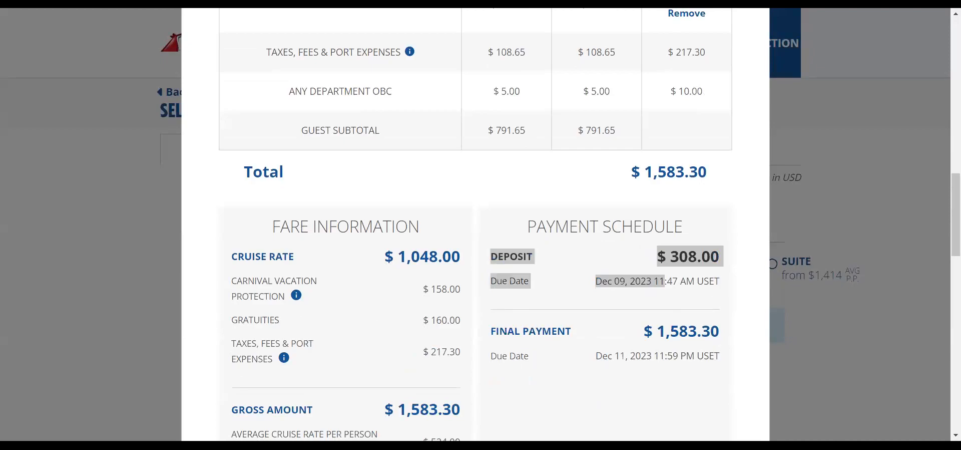
{"action": "key", "text": "alt+Tab"}
- Paste the deposit details over the Let's Go copy and shrink the text to size 14
{"action": "double_click", "coordinate": [575, 284]}
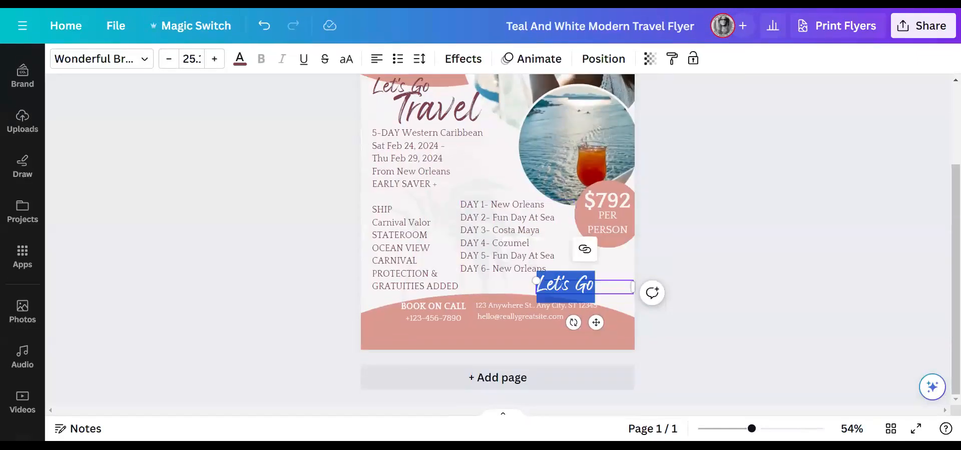
{"action": "type", "text": "DEPOSIT $ 308.00 Due DateDec 09, 2023 11"}
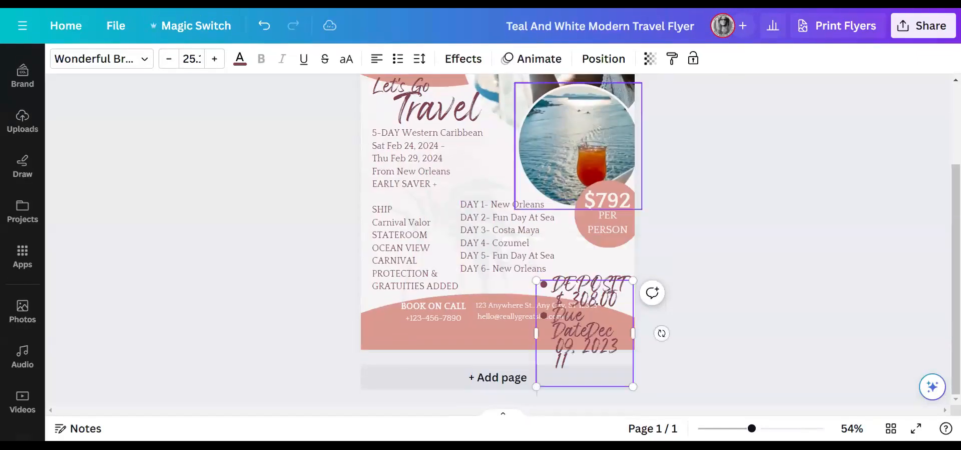
{"action": "left_click", "coordinate": [169, 58]}
{"action": "left_click", "coordinate": [169, 58]}
{"action": "left_click", "coordinate": [168, 58]}
{"action": "left_click", "coordinate": [169, 59]}
{"action": "left_click_drag", "start_coordinate": [581, 347], "coordinate": [543, 295]}
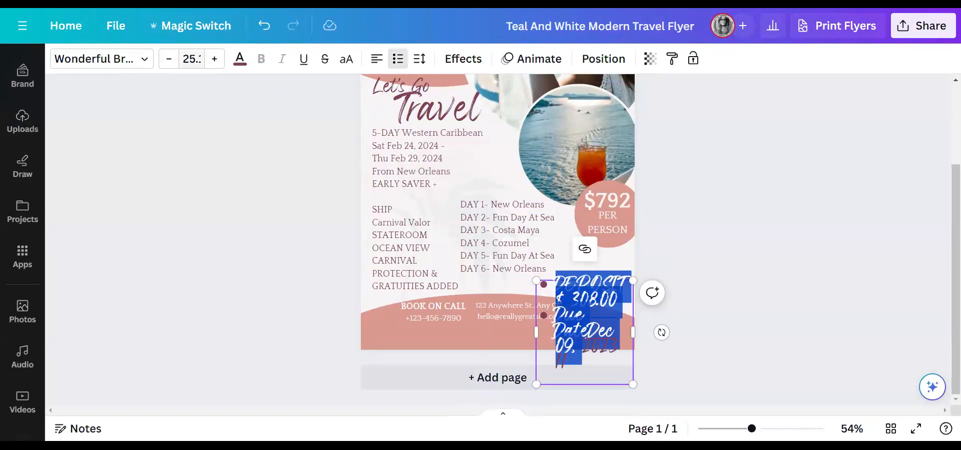
{"action": "left_click", "coordinate": [169, 58]}
{"action": "left_click", "coordinate": [168, 58]}
{"action": "left_click", "coordinate": [169, 58]}
{"action": "left_click", "coordinate": [168, 58]}
{"action": "left_click", "coordinate": [168, 58]}
{"action": "left_click", "coordinate": [168, 59]}
{"action": "left_click", "coordinate": [169, 58]}
{"action": "left_click", "coordinate": [168, 59]}
{"action": "left_click", "coordinate": [168, 58]}
{"action": "left_click", "coordinate": [169, 59]}
{"action": "left_click", "coordinate": [168, 58]}
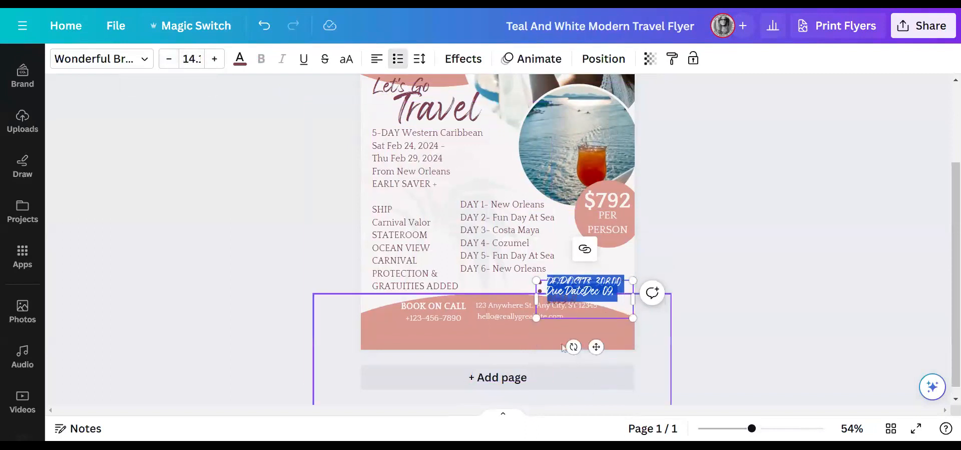
- Move the deposit note up beside DAY 5 and select its text for a font change
{"action": "left_click_drag", "start_coordinate": [594, 346], "coordinate": [601, 329]}
{"action": "left_click", "coordinate": [651, 273]}
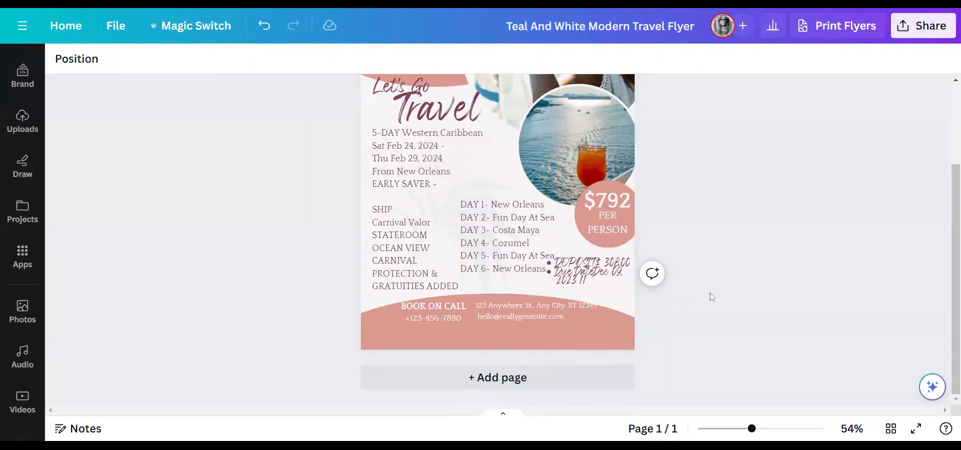
{"action": "left_click", "coordinate": [602, 286]}
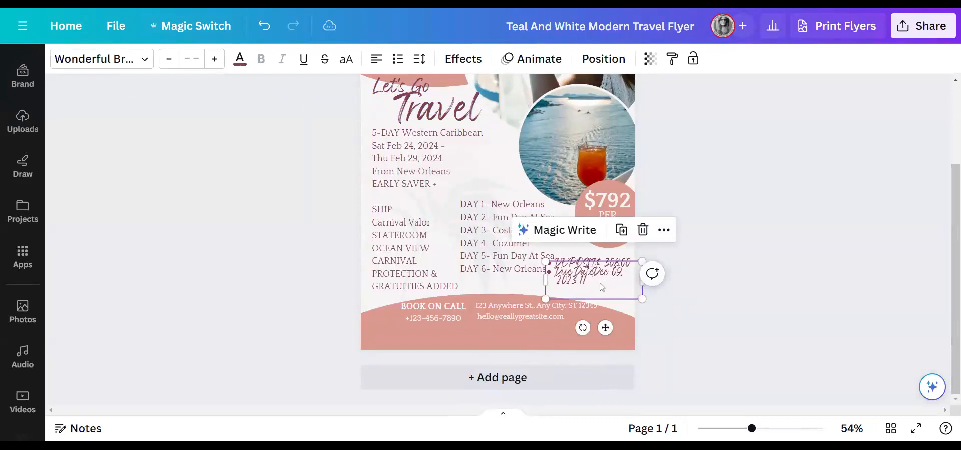
{"action": "left_click", "coordinate": [601, 287]}
{"action": "left_click_drag", "start_coordinate": [601, 275], "coordinate": [555, 260]}
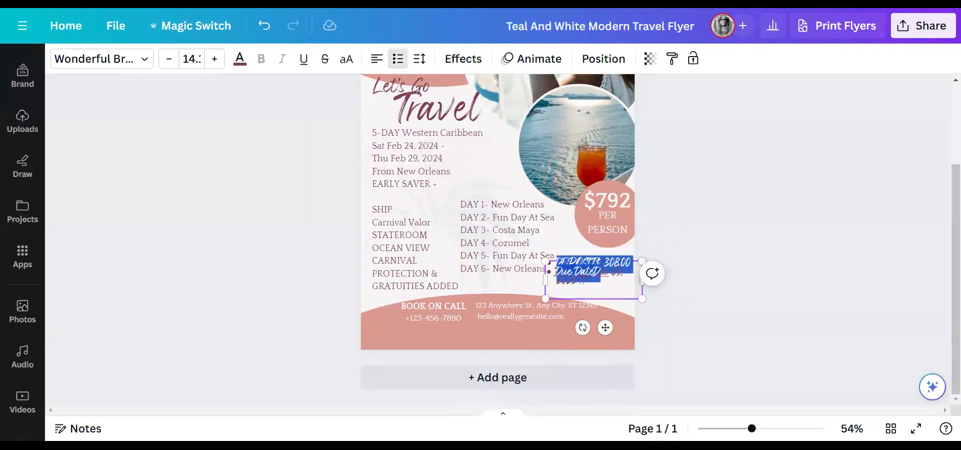
{"action": "left_click", "coordinate": [137, 59]}
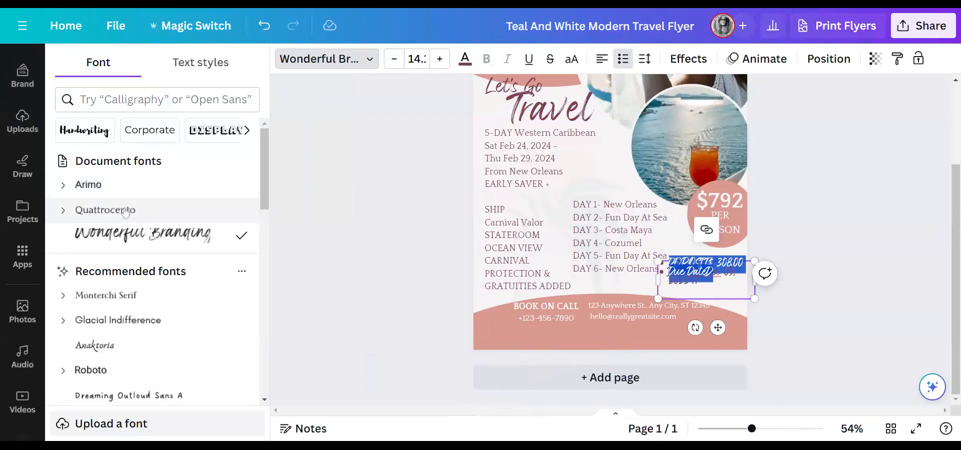
- Set the deposit note's font to Quattrocento and remove the bullets from its lines
{"action": "left_click", "coordinate": [126, 211]}
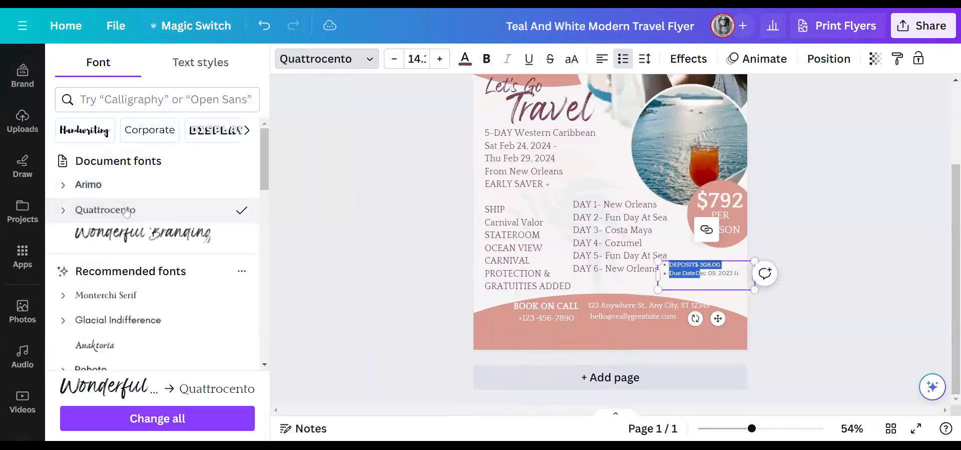
{"action": "left_click", "coordinate": [849, 301]}
{"action": "left_click", "coordinate": [697, 306]}
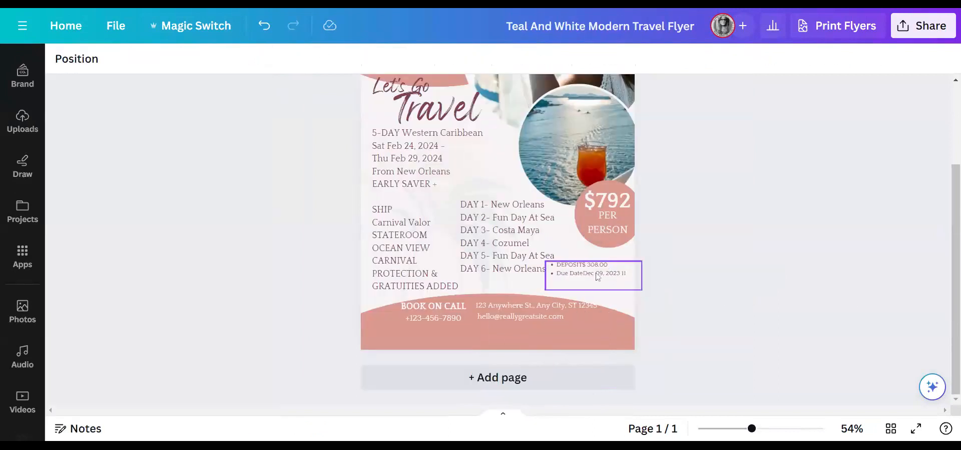
{"action": "left_click", "coordinate": [561, 277]}
{"action": "left_click", "coordinate": [560, 277]}
{"action": "key", "text": "BackSpace"}
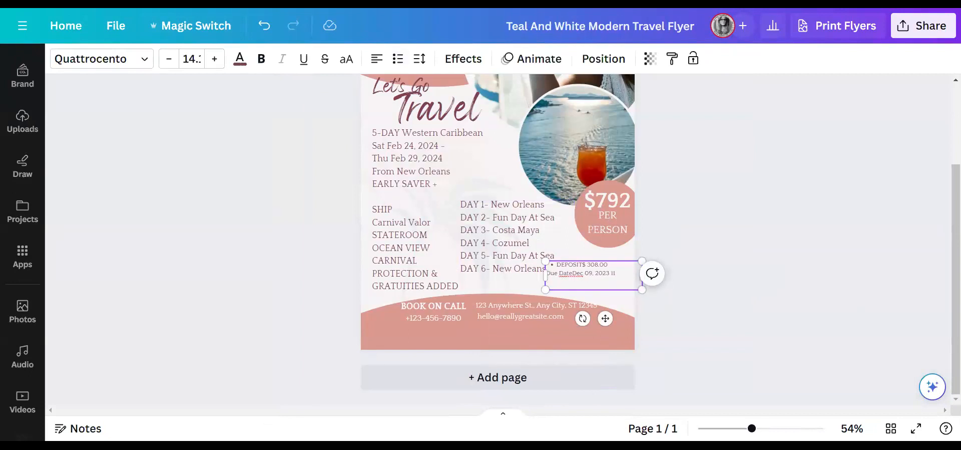
{"action": "left_click", "coordinate": [561, 265]}
{"action": "key", "text": "BackSpace"}
{"action": "key", "text": "BackSpace"}
{"action": "key", "text": "BackSpace"}
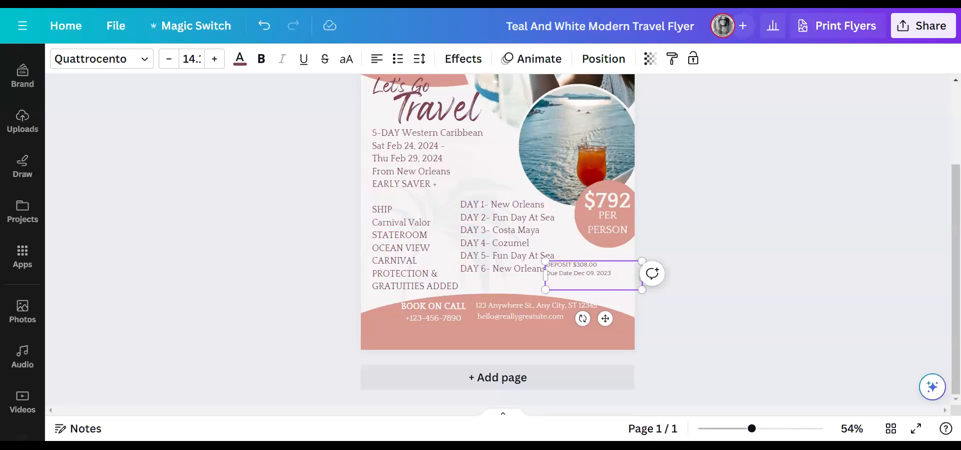
- Shift the note right, put Dec 09, 2023 on its own line, and enlarge the text to 17.1
{"action": "left_click_drag", "start_coordinate": [605, 317], "coordinate": [624, 308]}
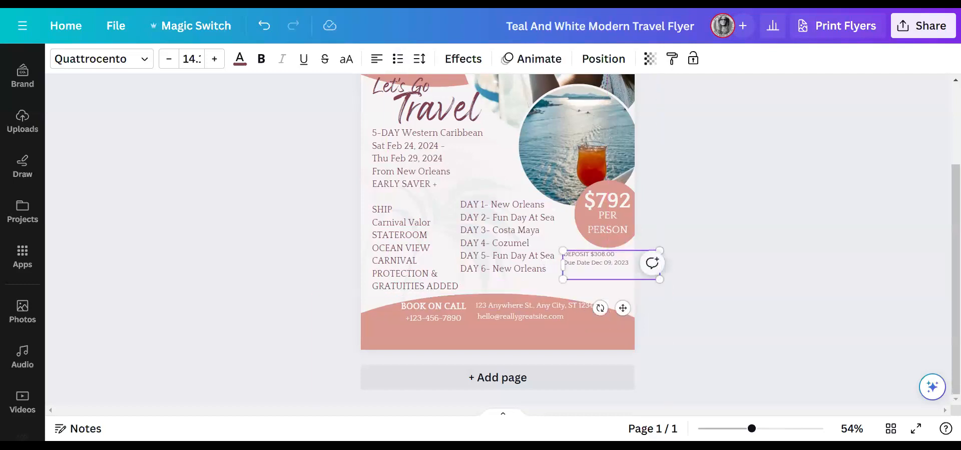
{"action": "key", "text": "ctrl+a"}
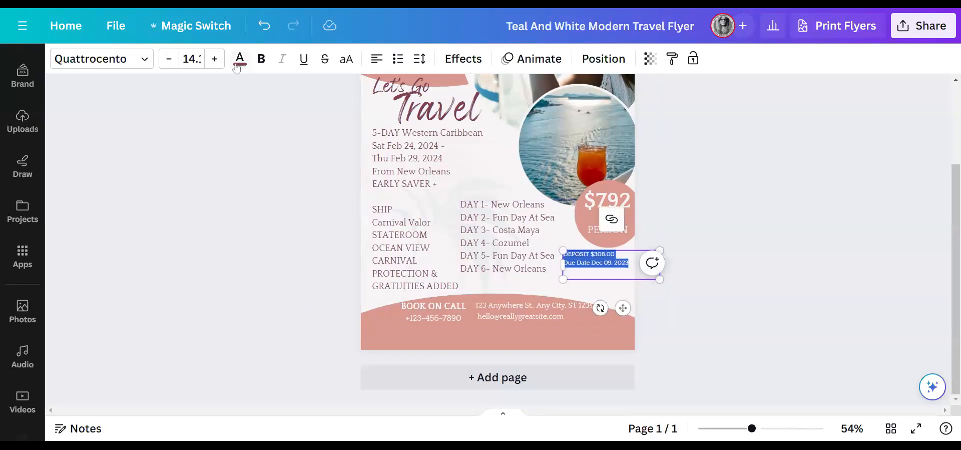
{"action": "left_click", "coordinate": [216, 59]}
{"action": "left_click", "coordinate": [216, 59]}
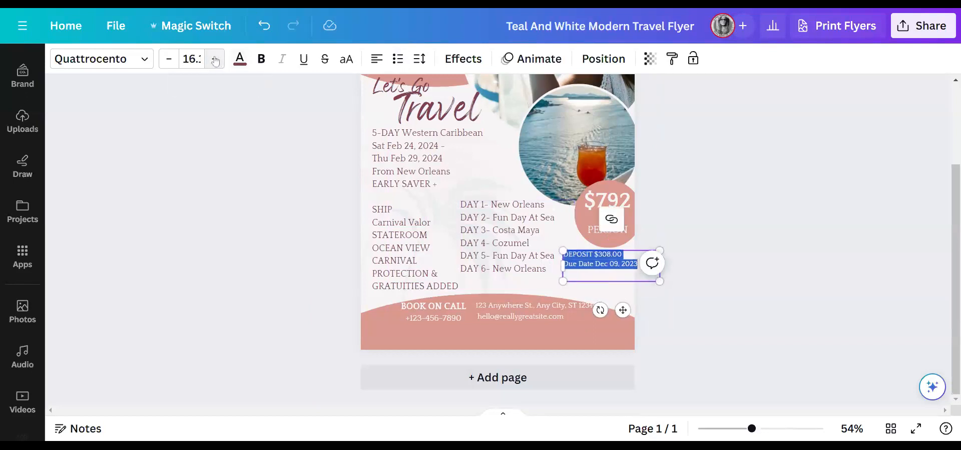
{"action": "left_click", "coordinate": [595, 263]}
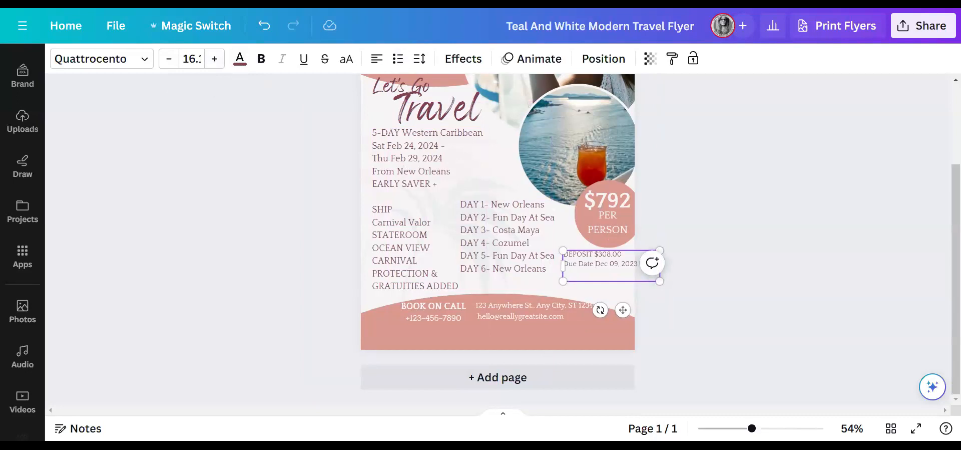
{"action": "key", "text": "Return"}
{"action": "left_click_drag", "start_coordinate": [606, 273], "coordinate": [564, 254]}
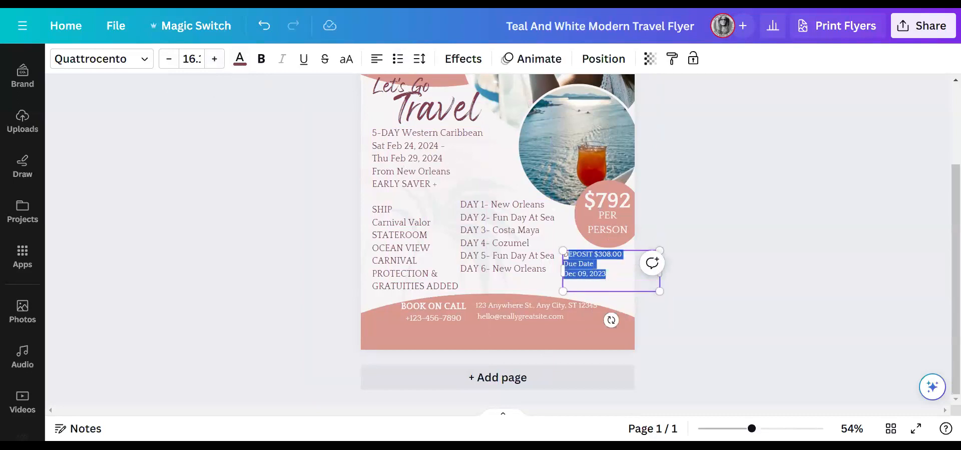
{"action": "left_click", "coordinate": [214, 60]}
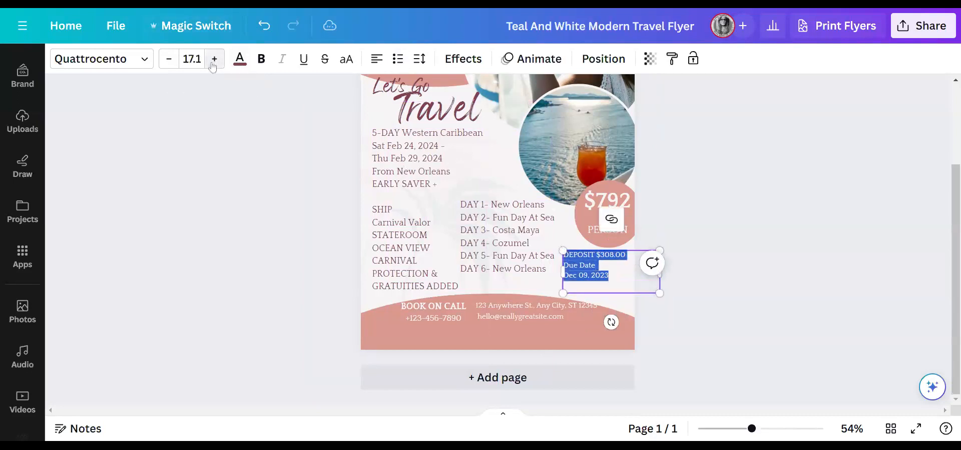
{"action": "left_click", "coordinate": [699, 196]}
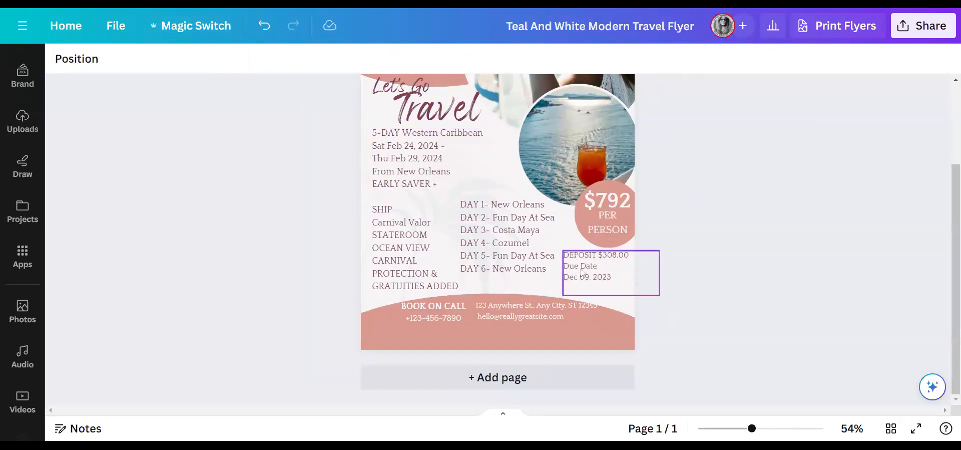
- Nudge the travel logo up and to the left on the flyer
{"action": "left_click", "coordinate": [611, 282]}
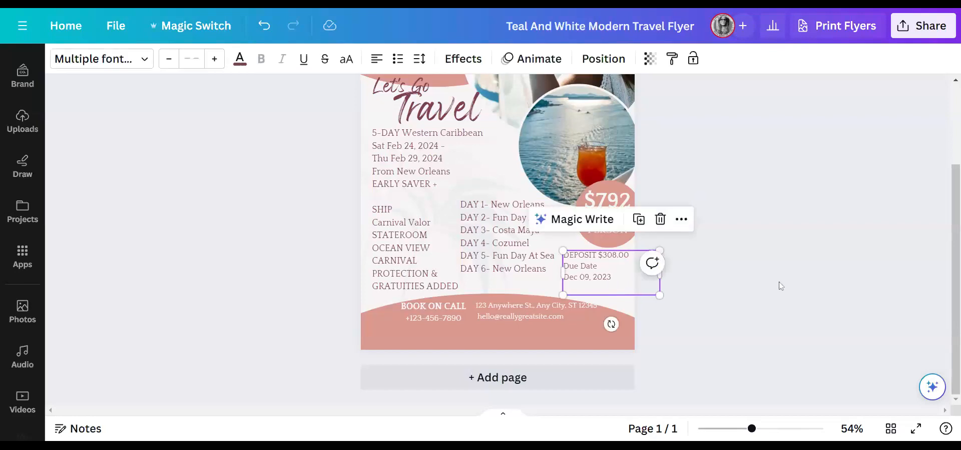
{"action": "scroll", "coordinate": [793, 281], "scroll_direction": "up", "scroll_amount": 3}
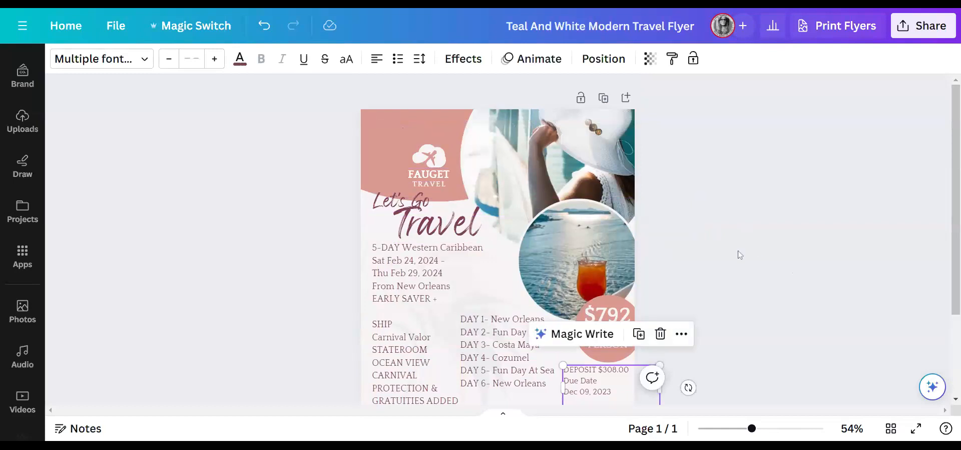
{"action": "scroll", "coordinate": [739, 254], "scroll_direction": "down", "scroll_amount": 2}
{"action": "scroll", "coordinate": [720, 249], "scroll_direction": "up", "scroll_amount": 2}
{"action": "left_click_drag", "start_coordinate": [433, 157], "coordinate": [426, 143]}
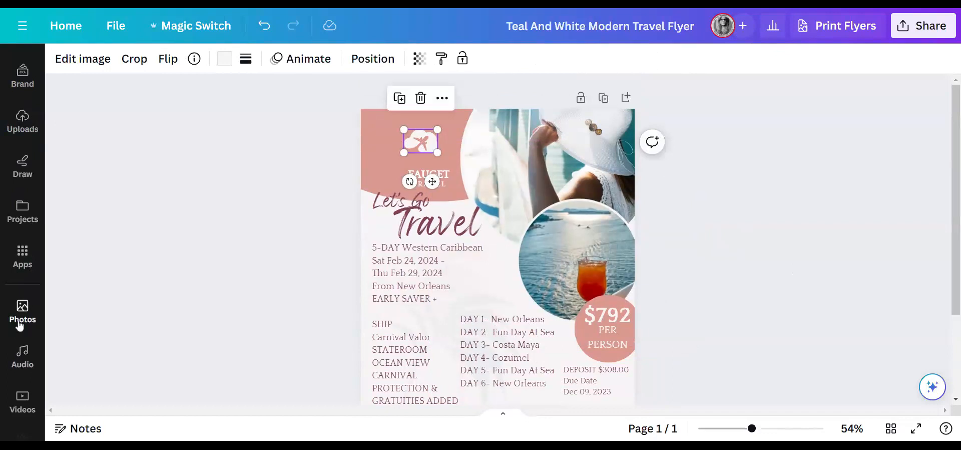
- Replace the cloud-and-plane logo with a small starfish and airplane-swoosh graphic at the top left
{"action": "scroll", "coordinate": [25, 205], "scroll_direction": "up", "scroll_amount": 3}
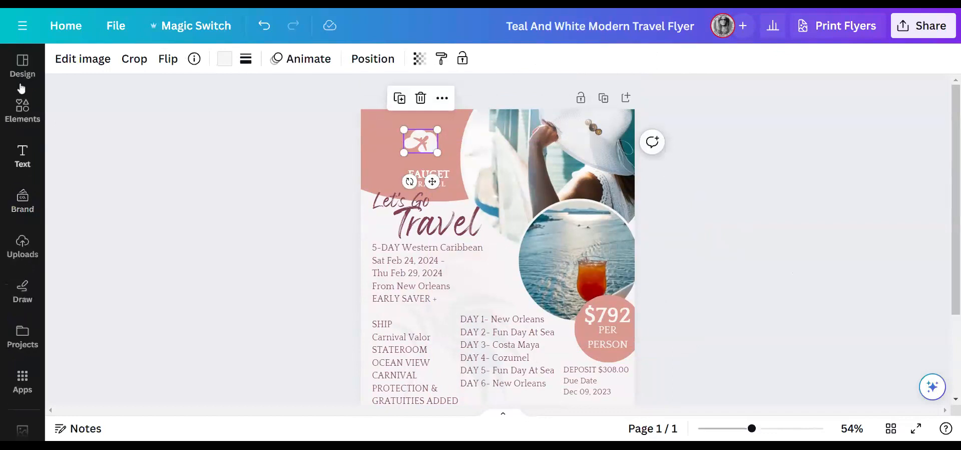
{"action": "left_click", "coordinate": [22, 108]}
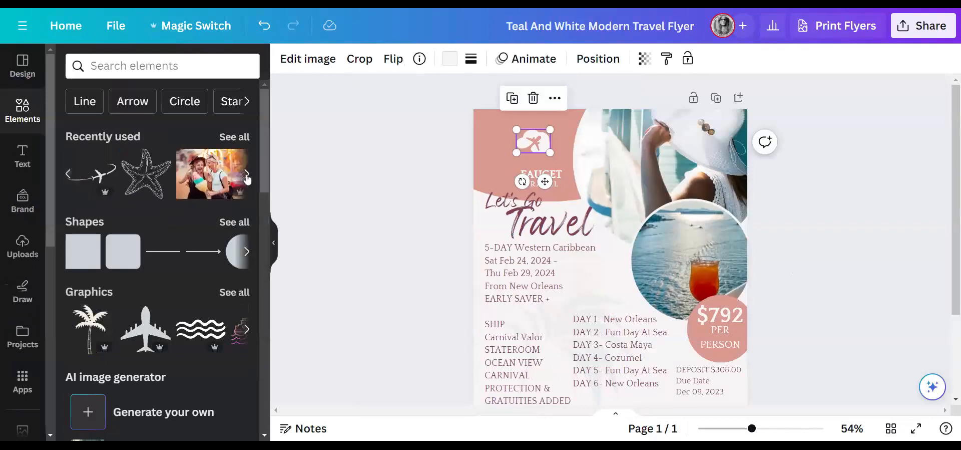
{"action": "left_click", "coordinate": [150, 180]}
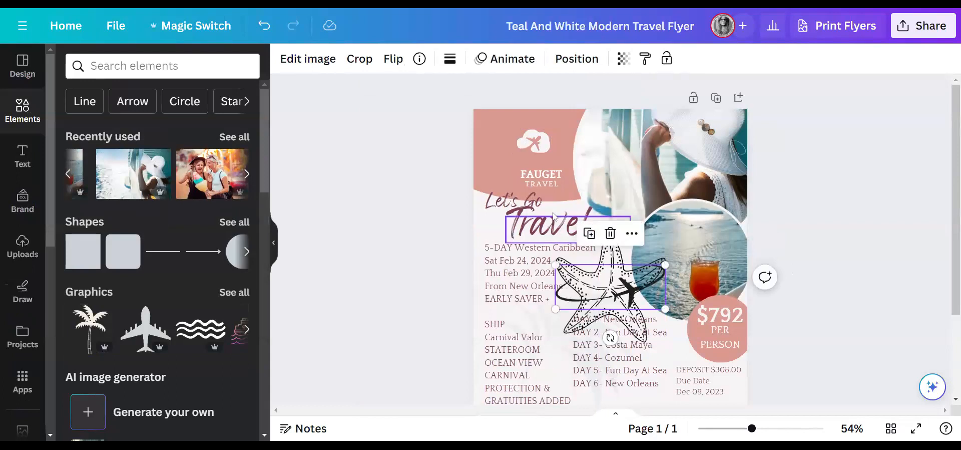
{"action": "left_click", "coordinate": [540, 157]}
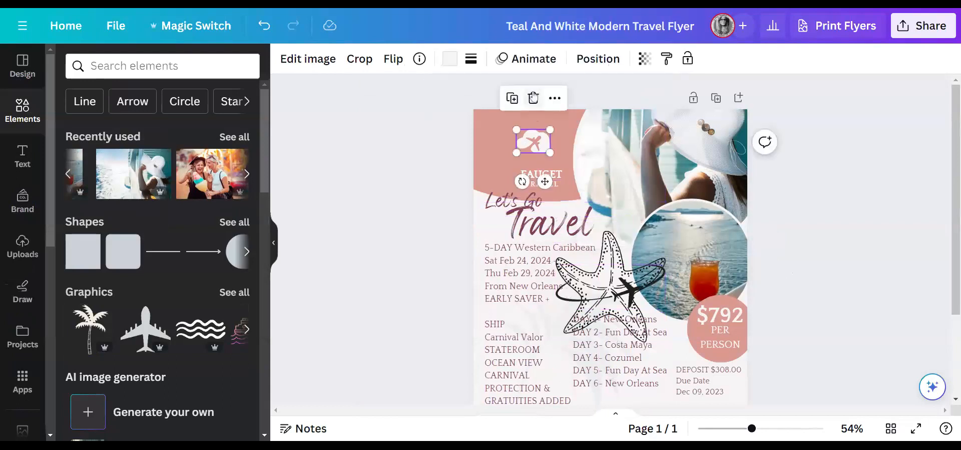
{"action": "key", "text": "Delete"}
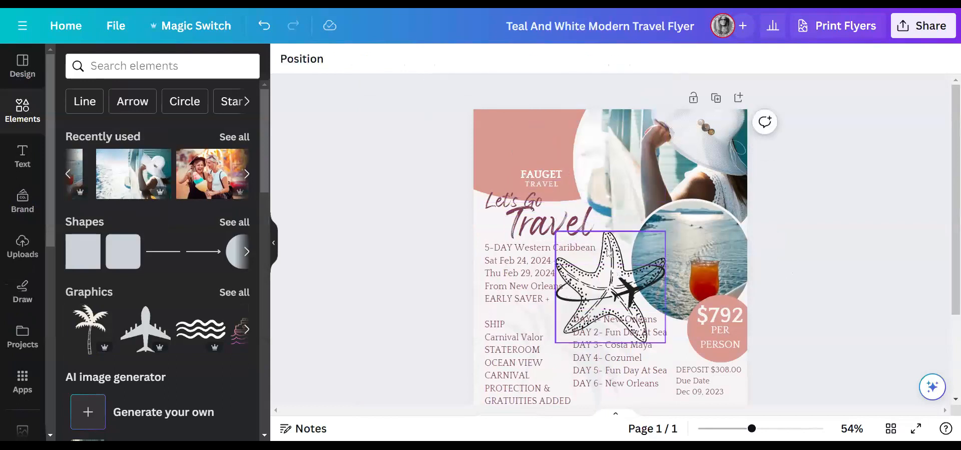
{"action": "left_click_drag", "start_coordinate": [609, 252], "coordinate": [528, 127]}
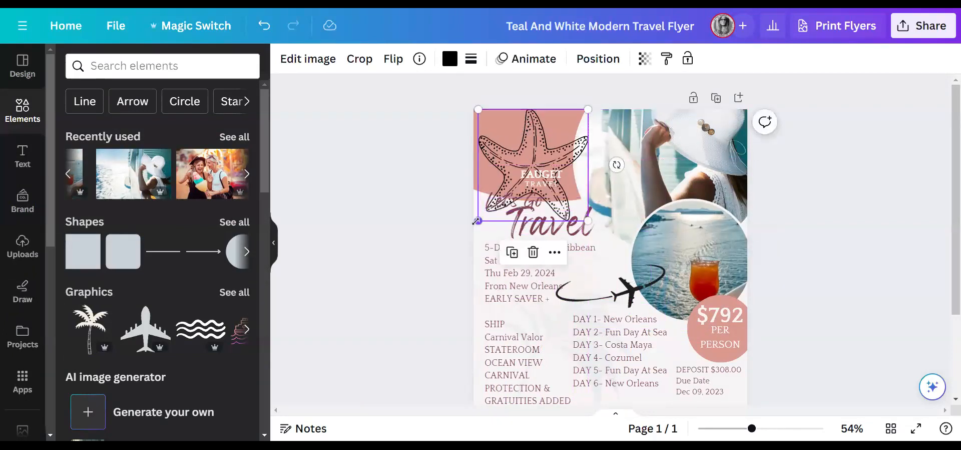
{"action": "left_click_drag", "start_coordinate": [479, 221], "coordinate": [536, 148]}
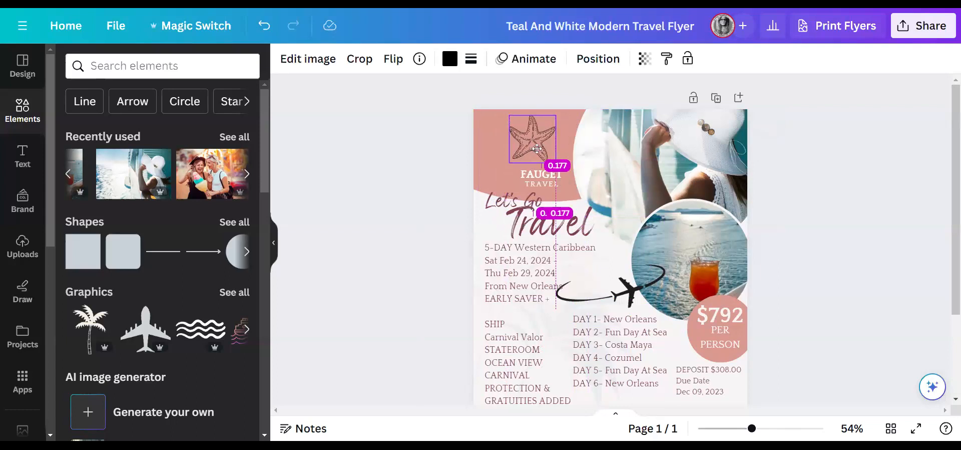
{"action": "left_click_drag", "start_coordinate": [537, 149], "coordinate": [537, 149]}
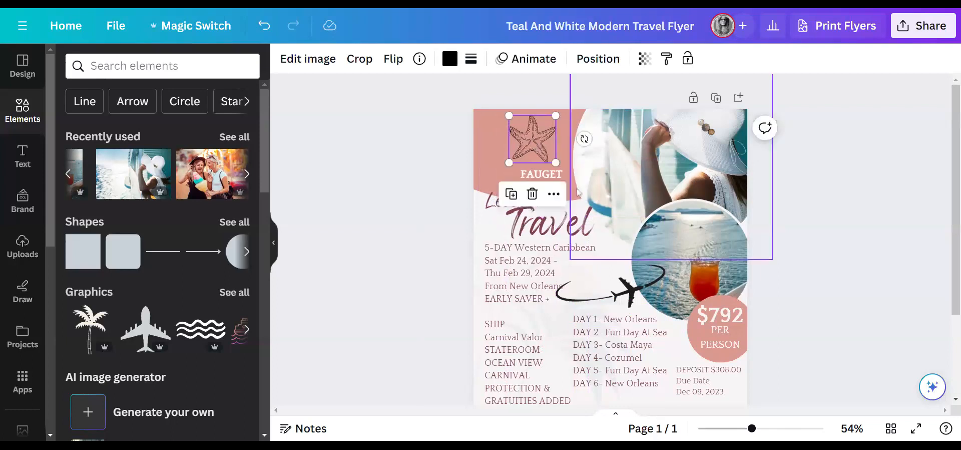
{"action": "left_click_drag", "start_coordinate": [633, 302], "coordinate": [553, 147]}
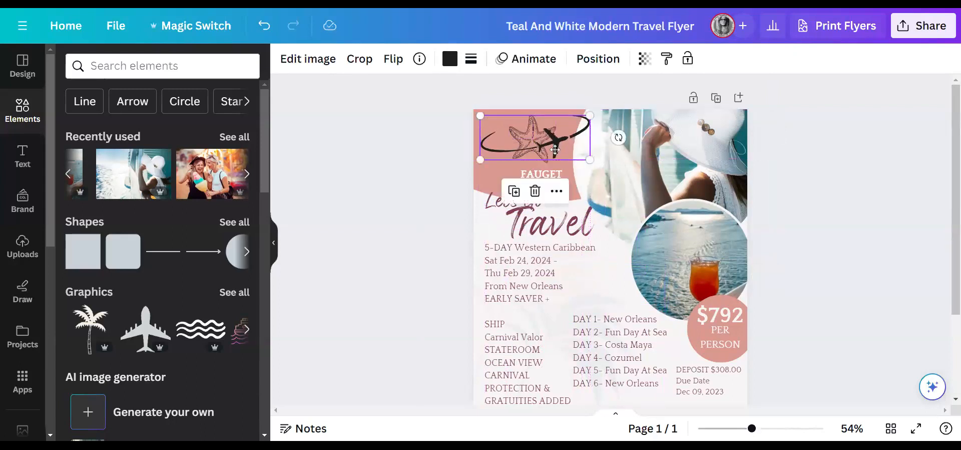
{"action": "left_click_drag", "start_coordinate": [589, 116], "coordinate": [562, 127]}
{"action": "left_click_drag", "start_coordinate": [484, 164], "coordinate": [512, 158]}
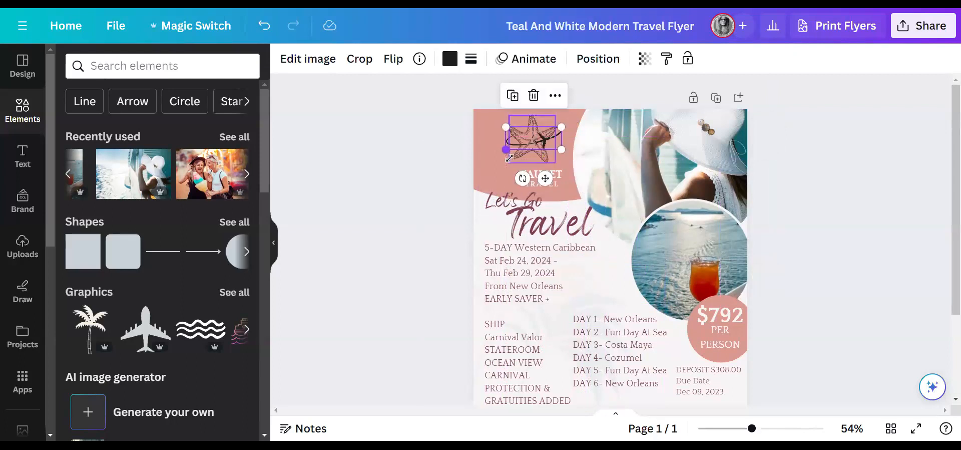
- Recolour the starfish and airplane-swoosh maroon #814256 and nudge the FAUGET text into place
{"action": "left_click", "coordinate": [531, 122]}
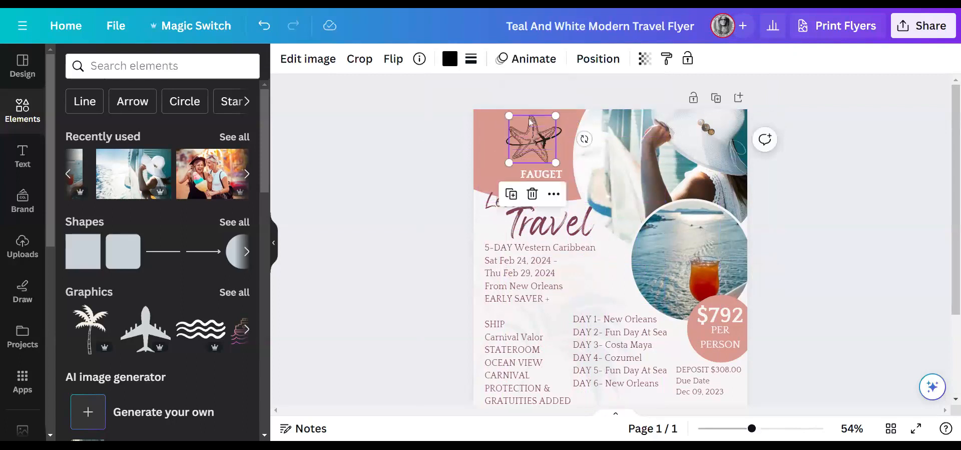
{"action": "left_click", "coordinate": [450, 60]}
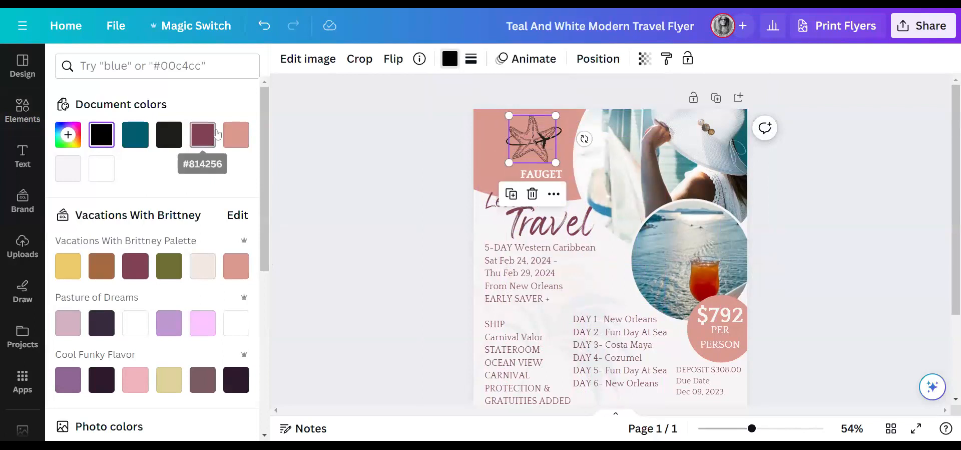
{"action": "left_click", "coordinate": [203, 135]}
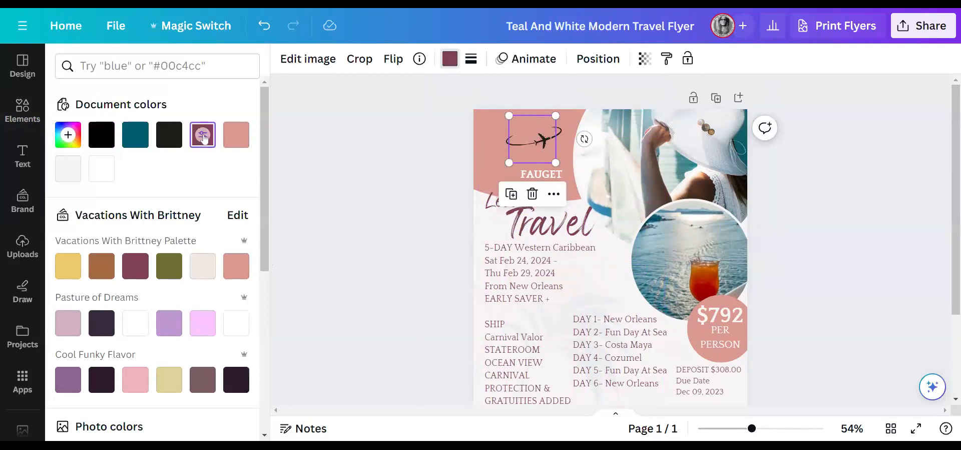
{"action": "left_click", "coordinate": [535, 146]}
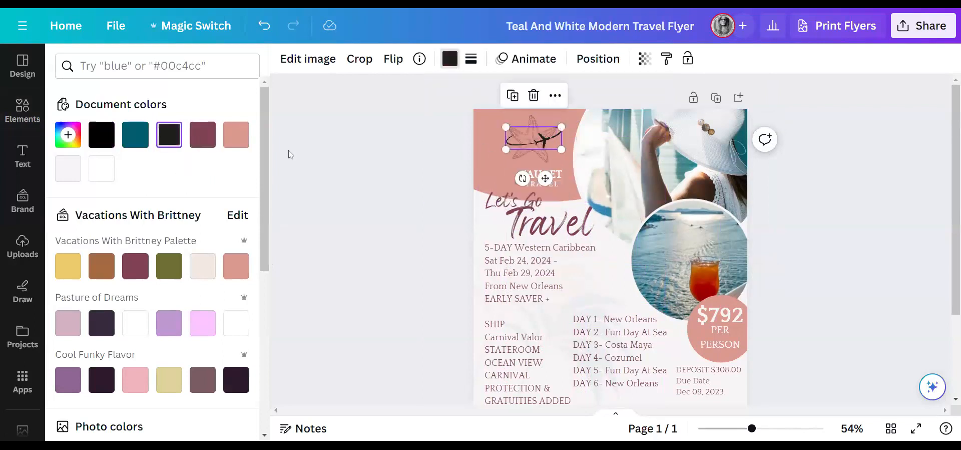
{"action": "left_click", "coordinate": [203, 134]}
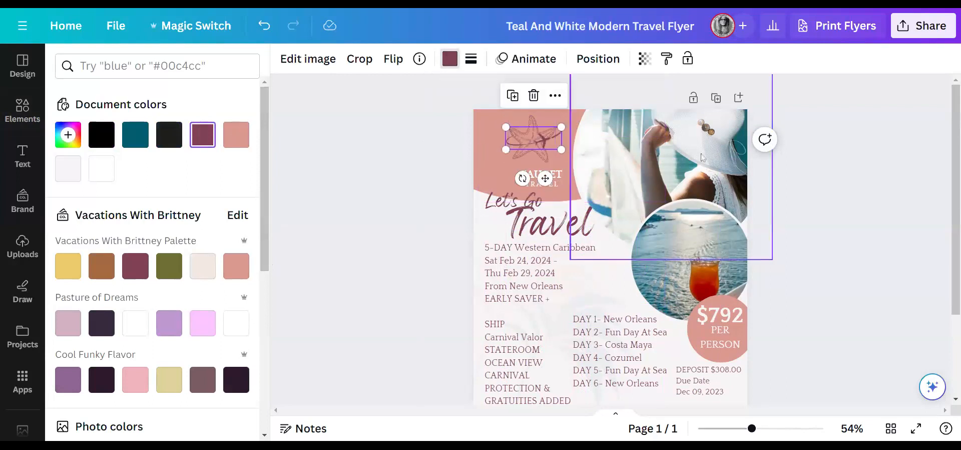
{"action": "left_click", "coordinate": [817, 166]}
{"action": "left_click", "coordinate": [550, 185]}
{"action": "left_click_drag", "start_coordinate": [552, 177], "coordinate": [543, 175]}
- Replace FAUGET with the agent's business name and delete the TRAVEL subtitle
{"action": "double_click", "coordinate": [543, 176]}
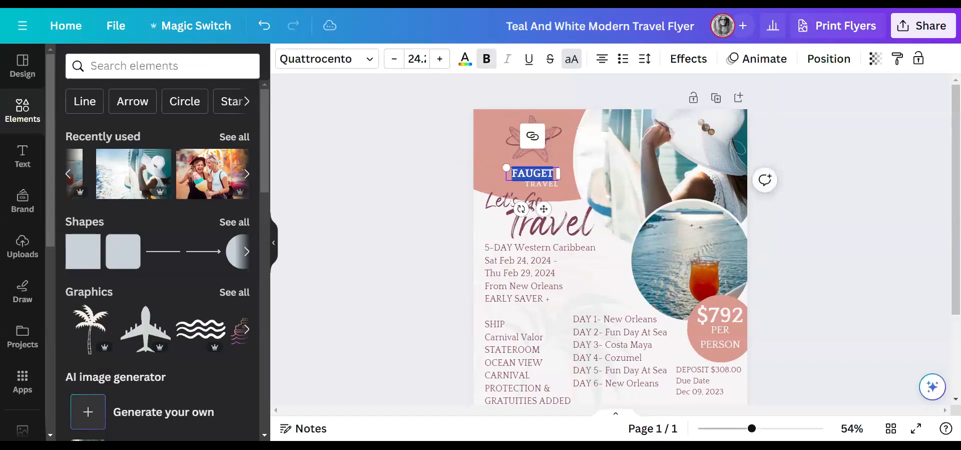
{"action": "type", "text": "V"}
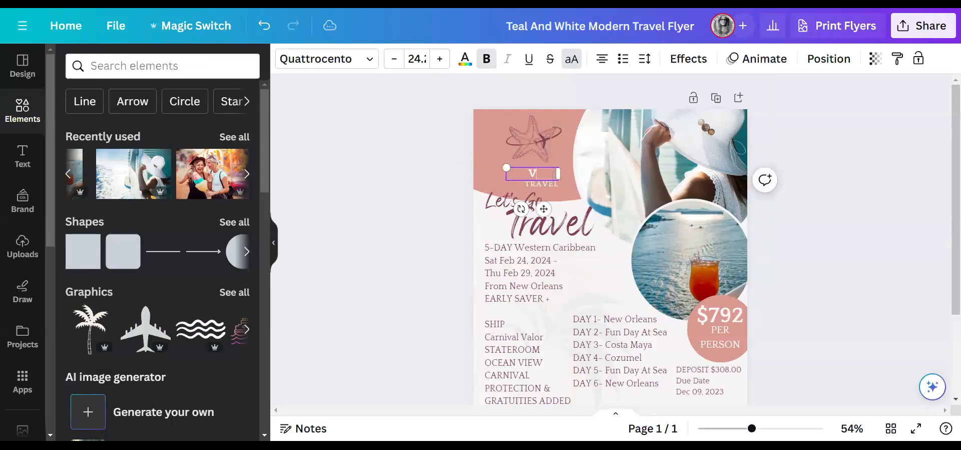
{"action": "type", "text": "ACTIO"}
{"action": "key", "text": "BackSpace"}
{"action": "key", "text": "BackSpace"}
{"action": "key", "text": "BackSpace"}
{"action": "type", "text": "ACATIONS"}
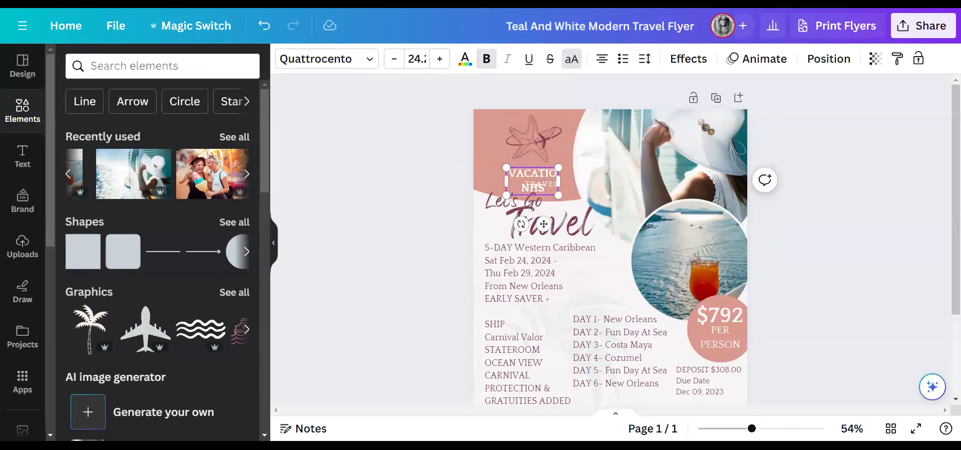
{"action": "key", "text": "BackSpace"}
{"action": "type", "text": "S WITH BRITNEY"}
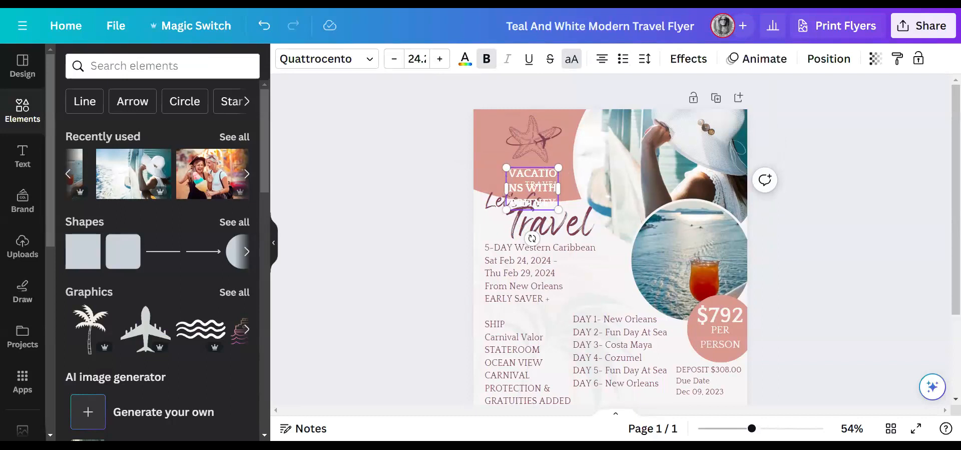
{"action": "left_click_drag", "start_coordinate": [557, 204], "coordinate": [466, 145]}
{"action": "left_click", "coordinate": [467, 182]}
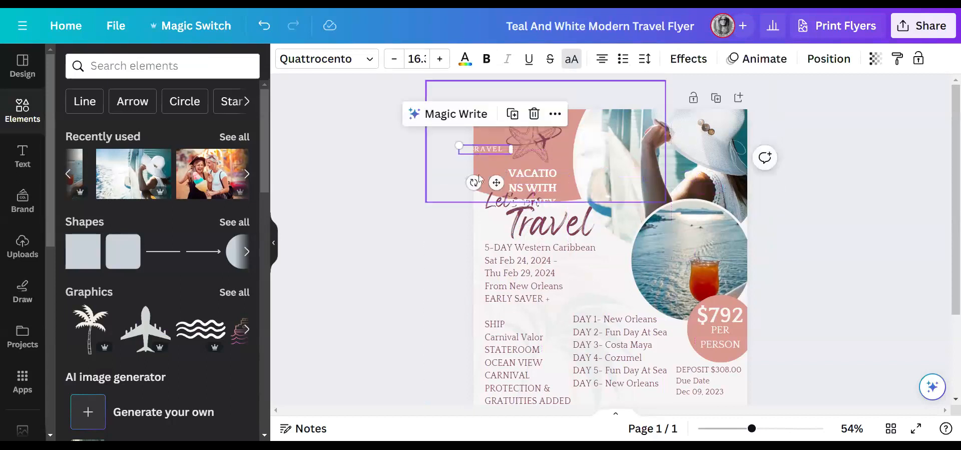
{"action": "key", "text": "Delete"}
- Position and widen the business name under the starfish, colour it plum, and fix its spelling
{"action": "left_click_drag", "start_coordinate": [556, 201], "coordinate": [599, 171]}
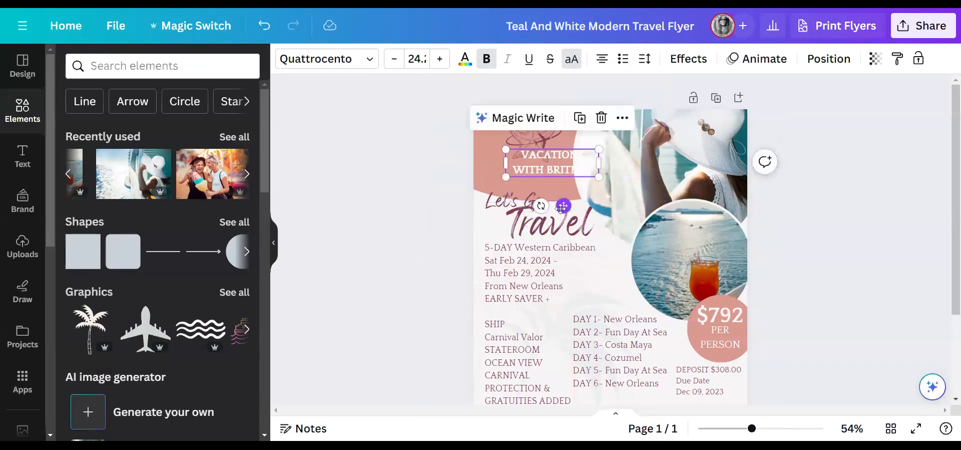
{"action": "left_click_drag", "start_coordinate": [562, 206], "coordinate": [540, 219]}
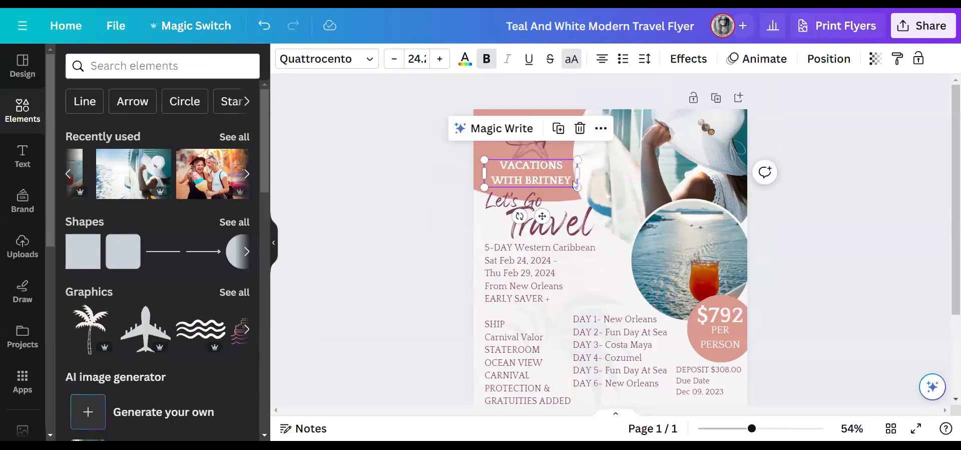
{"action": "mouse_move", "coordinate": [581, 172]}
{"action": "left_mouse_down"}
{"action": "mouse_move", "coordinate": [589, 173]}
{"action": "mouse_move", "coordinate": [575, 177]}
{"action": "left_mouse_up"}
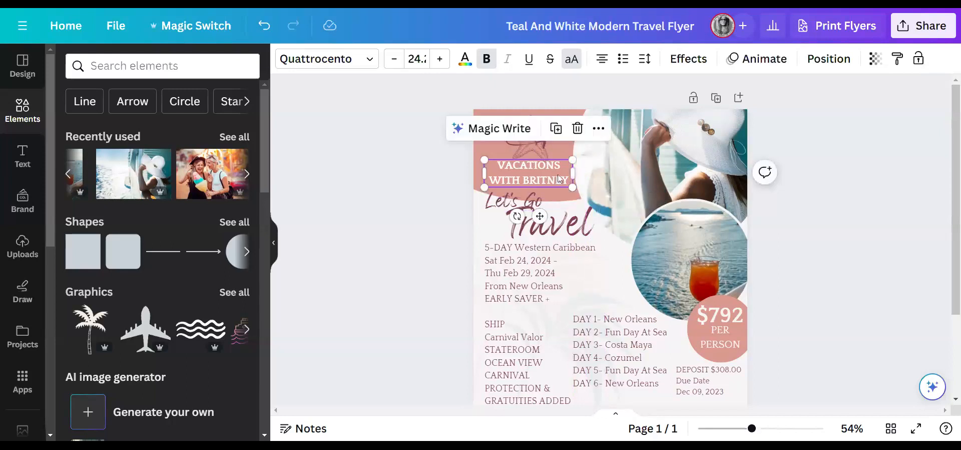
{"action": "left_click", "coordinate": [465, 60]}
{"action": "left_click", "coordinate": [136, 271]}
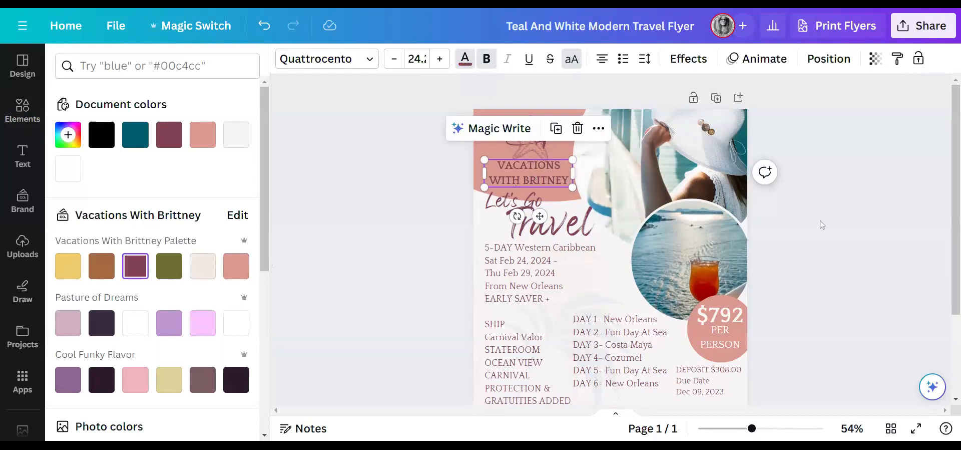
{"action": "left_click", "coordinate": [549, 177]}
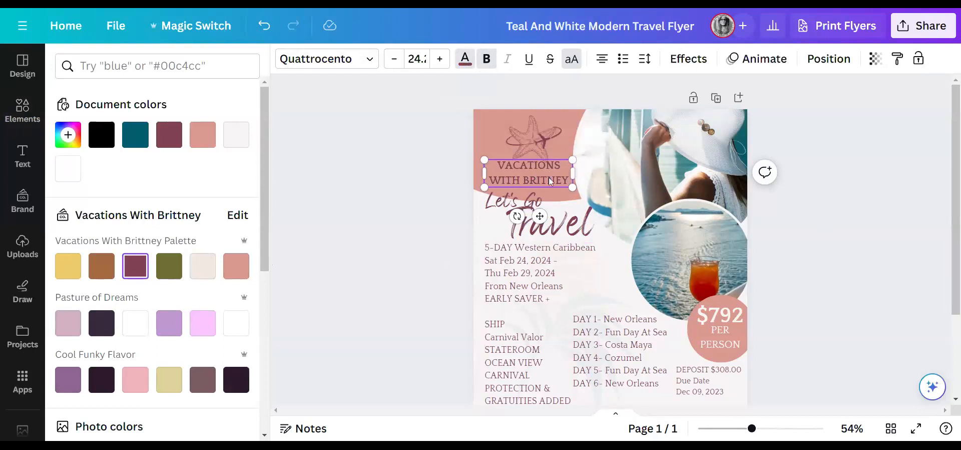
{"action": "type", "text": "T"}
{"action": "left_click", "coordinate": [839, 199]}
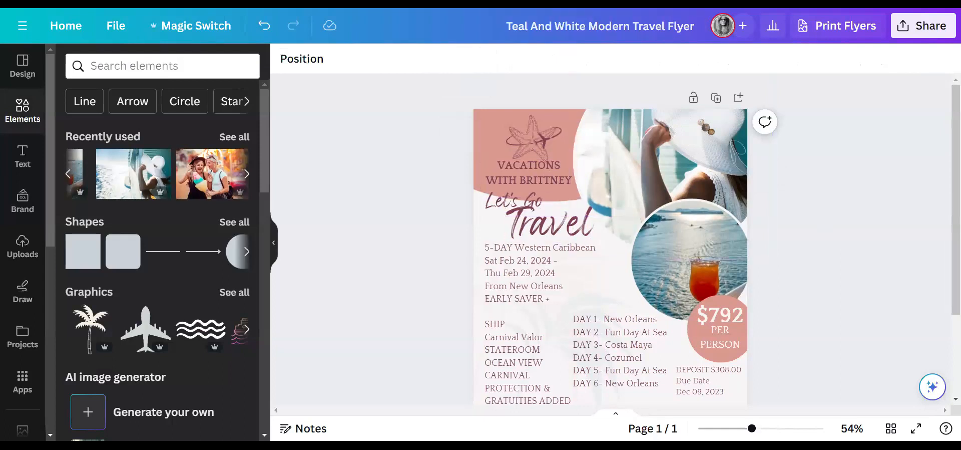
- Nudge the Travel heading and the Let's Go text into new positions
{"action": "left_click", "coordinate": [271, 244]}
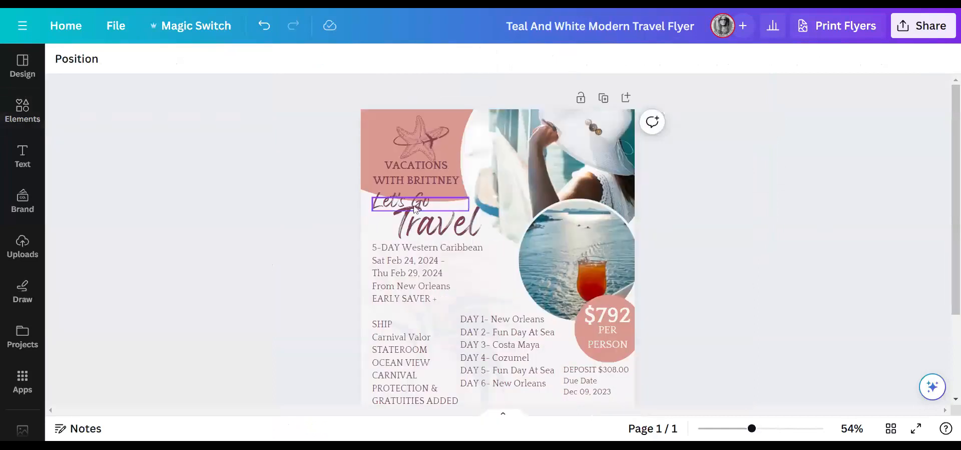
{"action": "scroll", "coordinate": [762, 312], "scroll_direction": "down", "scroll_amount": 3}
{"action": "scroll", "coordinate": [762, 311], "scroll_direction": "up", "scroll_amount": 3}
{"action": "left_click", "coordinate": [427, 225]}
{"action": "left_click_drag", "start_coordinate": [427, 225], "coordinate": [446, 225]}
{"action": "scroll", "coordinate": [411, 306], "scroll_direction": "down", "scroll_amount": 2}
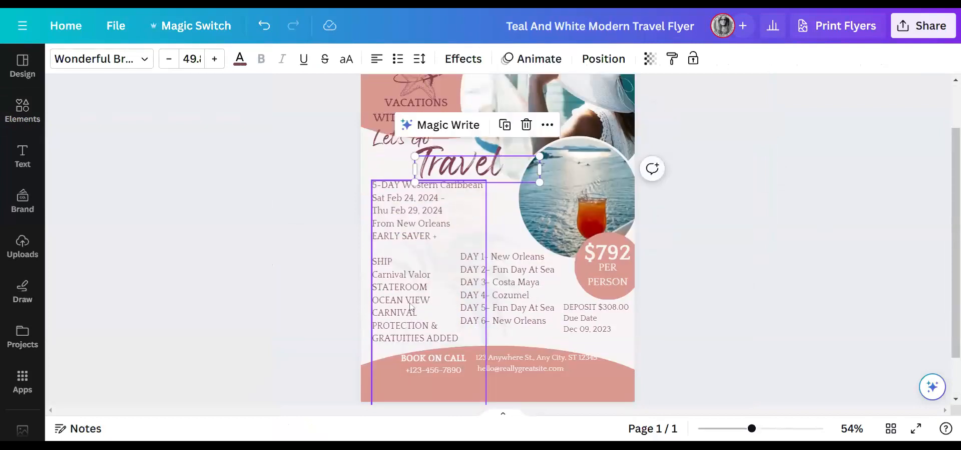
{"action": "left_click", "coordinate": [386, 142]}
{"action": "left_click_drag", "start_coordinate": [386, 143], "coordinate": [385, 143]}
- Replace the word Travel with Cruise and move it up beside Let's Go
{"action": "left_click", "coordinate": [480, 167]}
{"action": "left_click", "coordinate": [479, 166]}
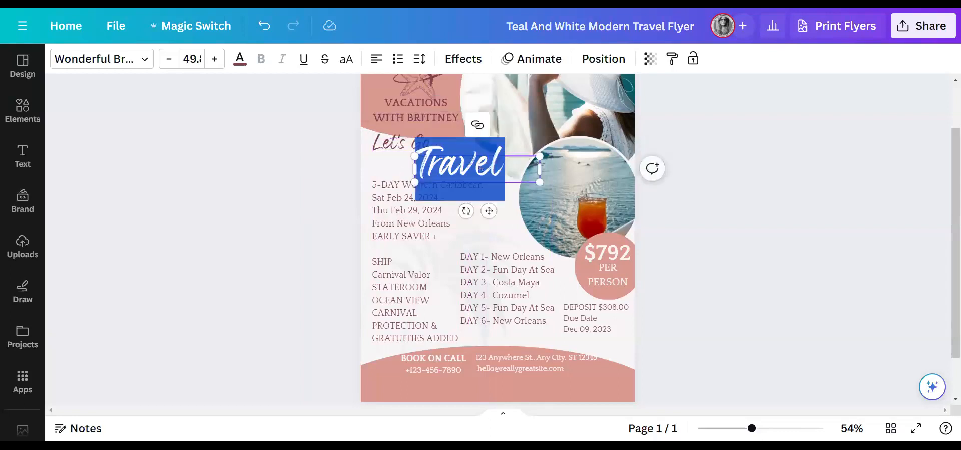
{"action": "type", "text": "Cruise"}
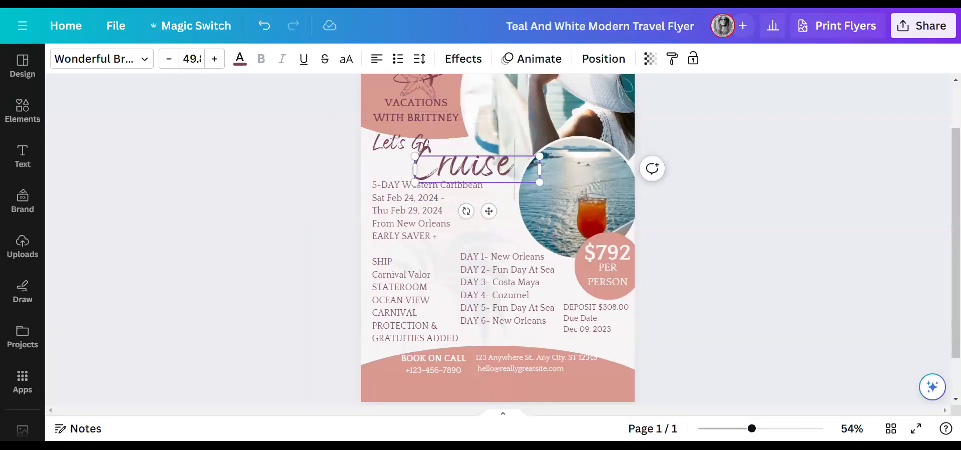
{"action": "left_click_drag", "start_coordinate": [489, 210], "coordinate": [513, 191]}
- Narrow the Let's Go box and align it with Cruise so the headline reads Let's Go Cruise
{"action": "left_click", "coordinate": [420, 150]}
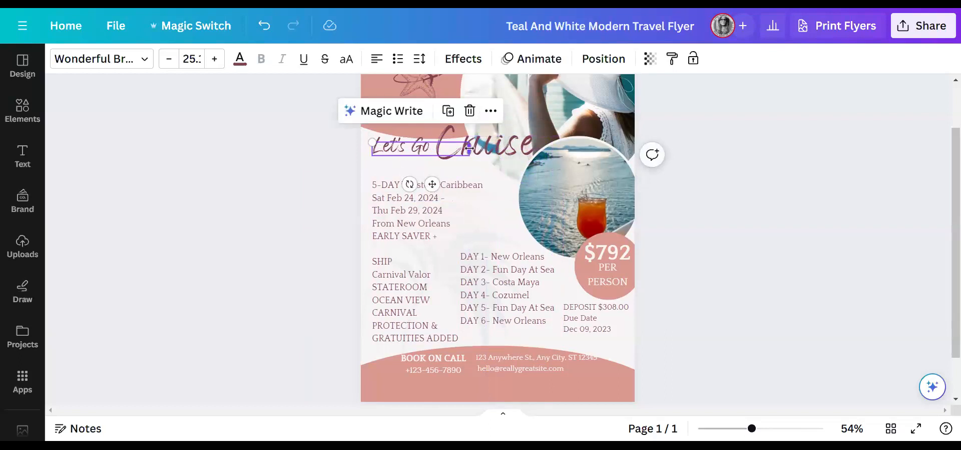
{"action": "left_click_drag", "start_coordinate": [470, 148], "coordinate": [433, 148]}
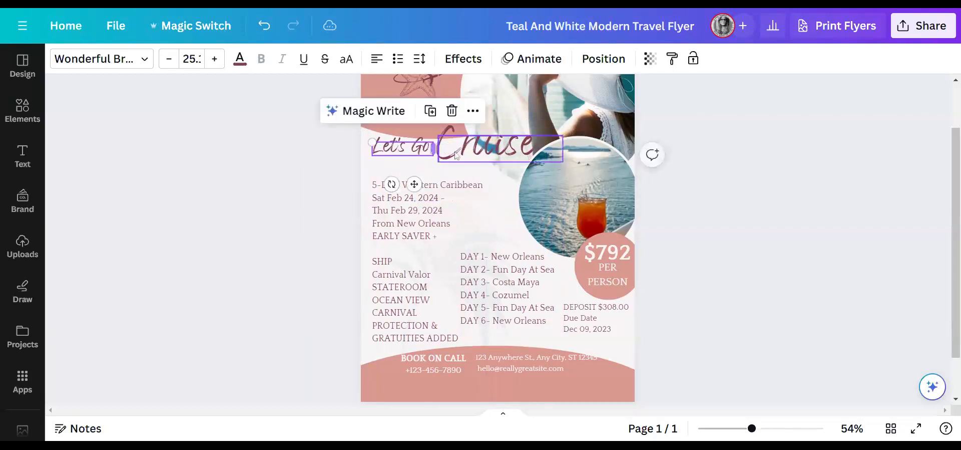
{"action": "left_click", "coordinate": [733, 160]}
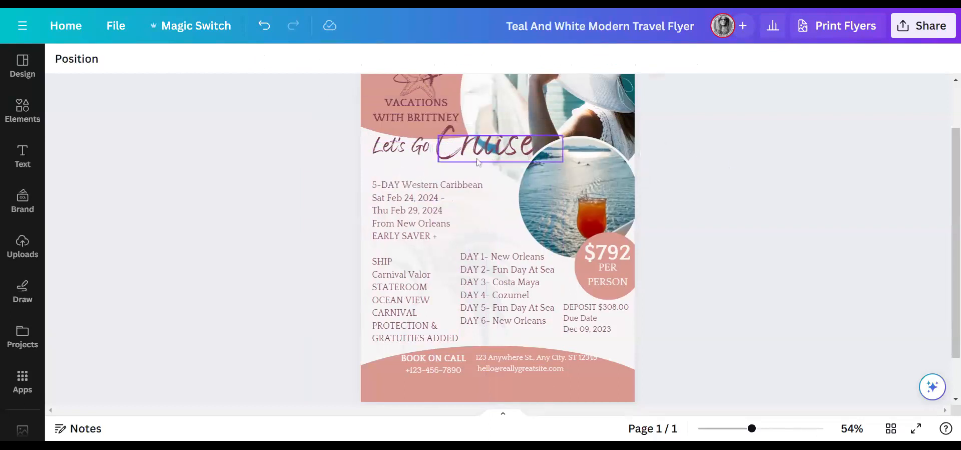
{"action": "left_click_drag", "start_coordinate": [478, 150], "coordinate": [476, 163]}
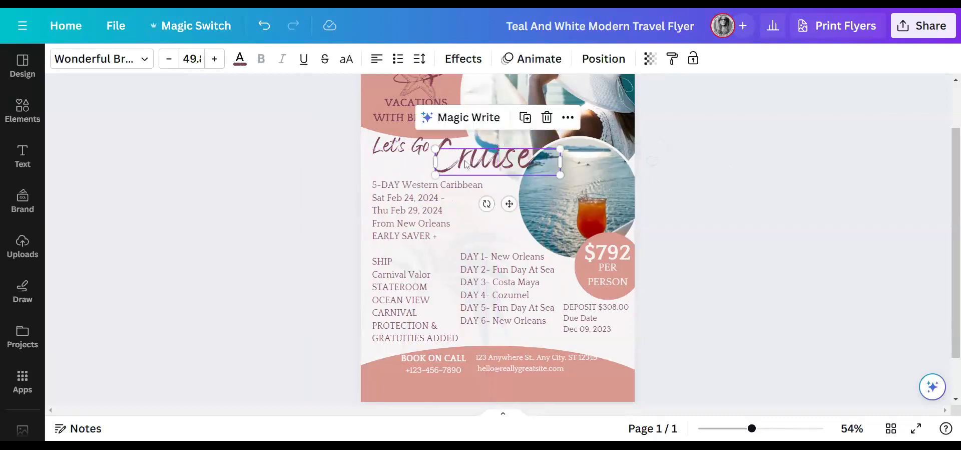
{"action": "left_click_drag", "start_coordinate": [420, 148], "coordinate": [418, 154]}
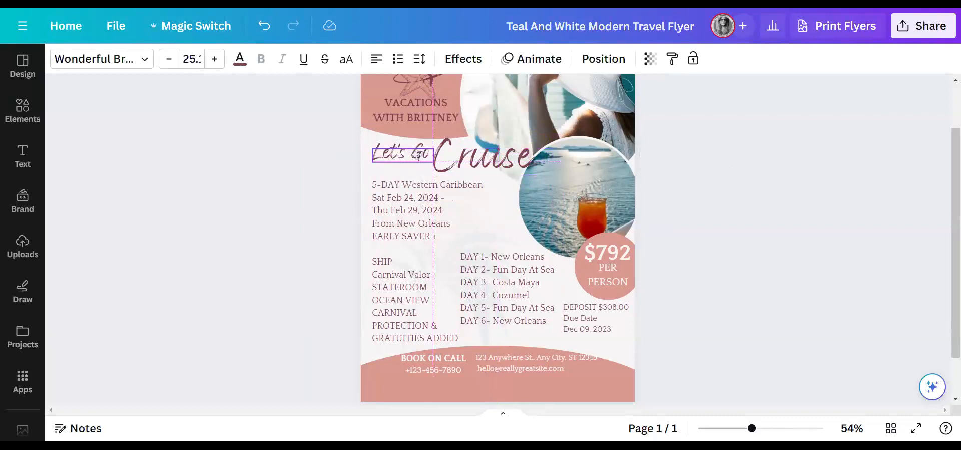
{"action": "scroll", "coordinate": [778, 203], "scroll_direction": "down", "scroll_amount": 1}
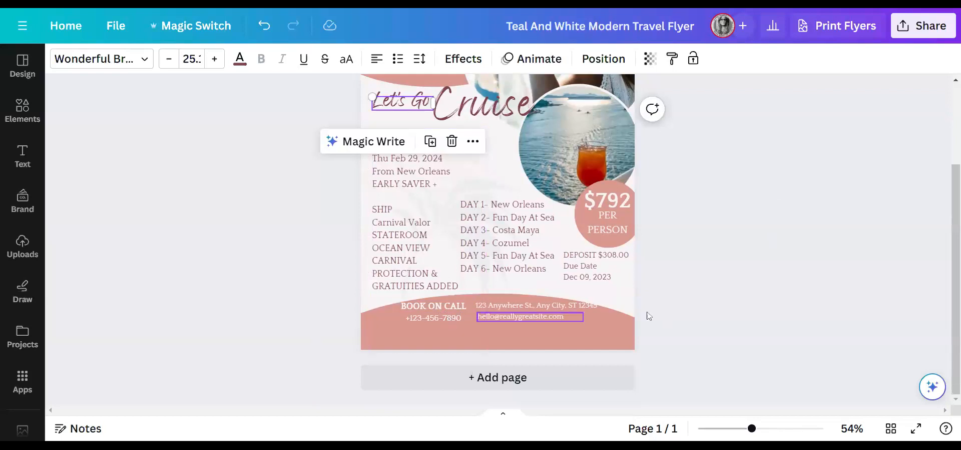
{"action": "left_click", "coordinate": [817, 308]}
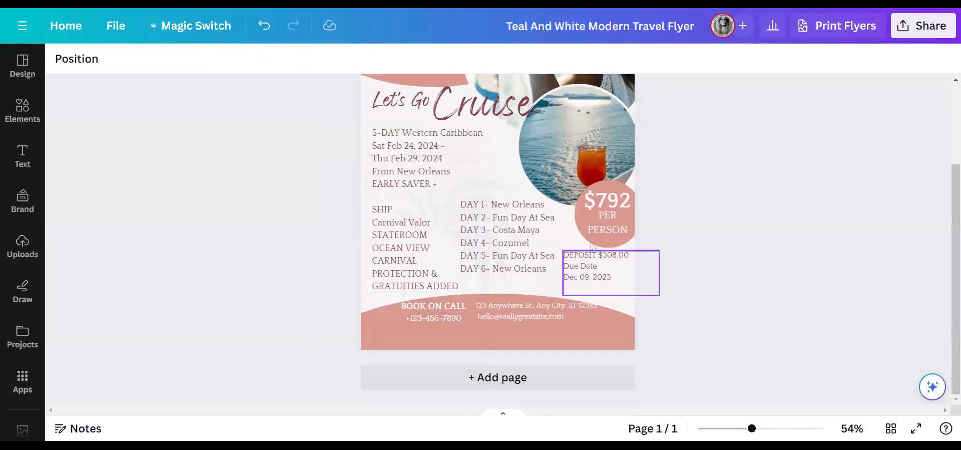
{"action": "scroll", "coordinate": [796, 299], "scroll_direction": "up", "scroll_amount": 3}
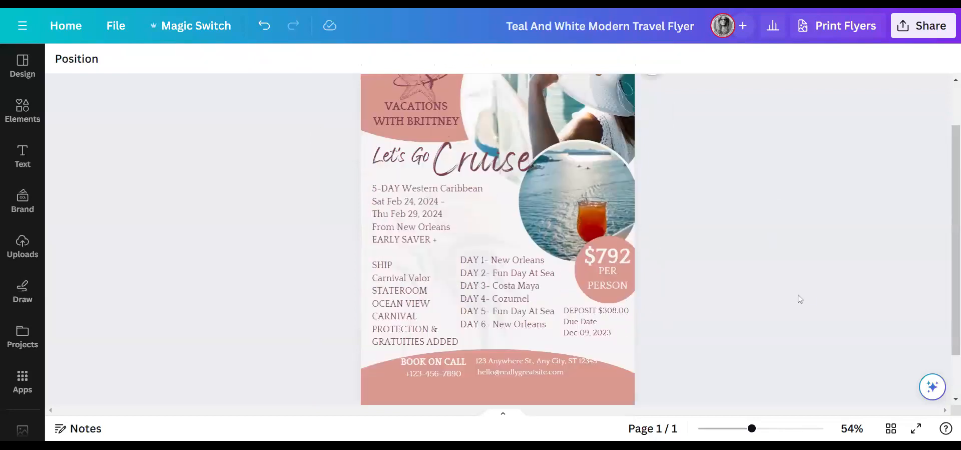
{"action": "scroll", "coordinate": [792, 287], "scroll_direction": "down", "scroll_amount": 2}
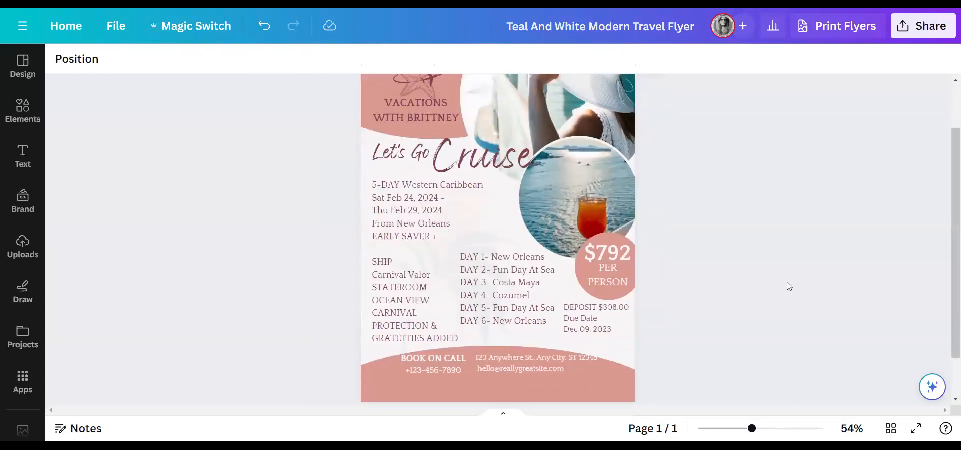
- Color the $792 price and PER PERSON with the maroon document swatch
{"action": "left_click", "coordinate": [625, 256]}
{"action": "left_click", "coordinate": [625, 256]}
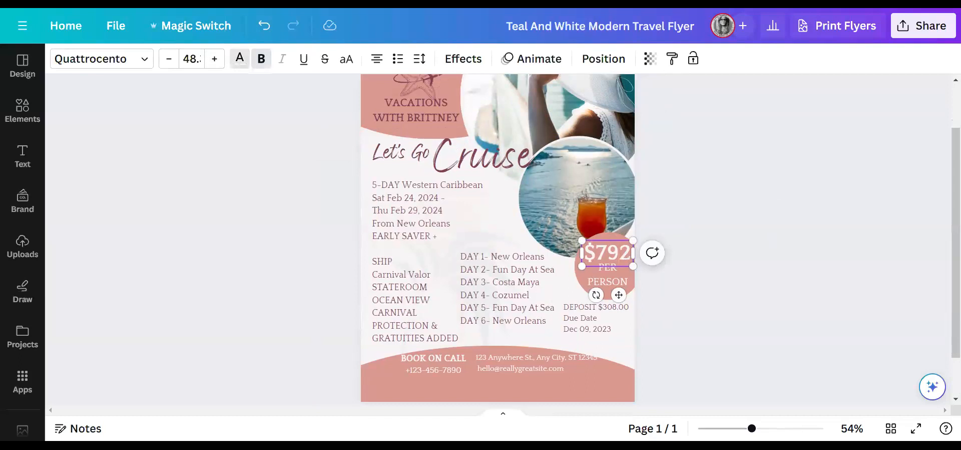
{"action": "left_click", "coordinate": [240, 60]}
{"action": "left_click", "coordinate": [169, 135]}
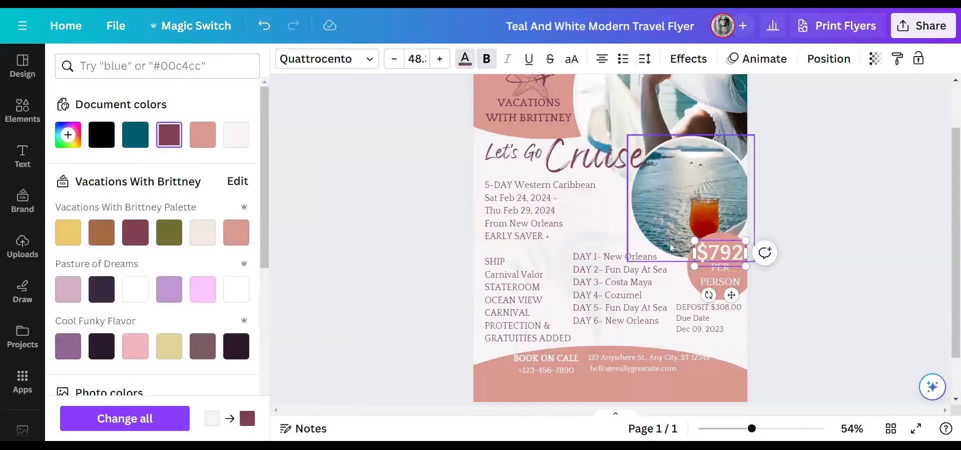
{"action": "left_click_drag", "start_coordinate": [744, 254], "coordinate": [697, 253]}
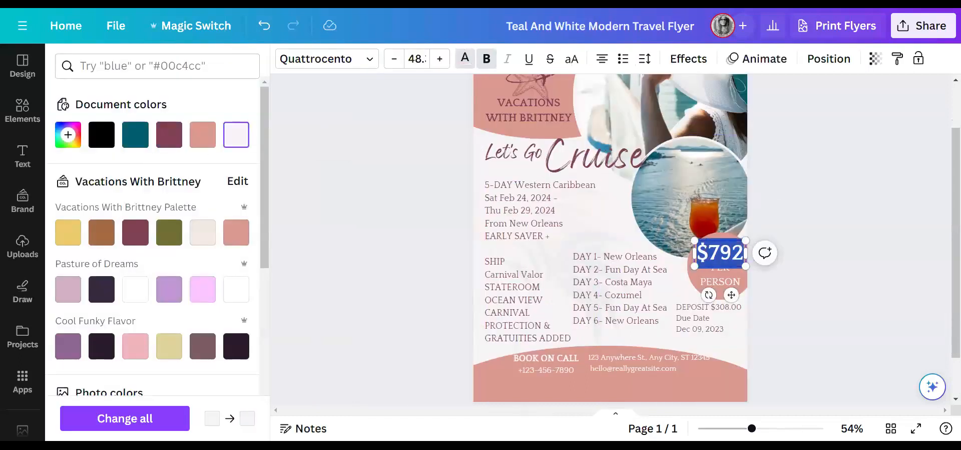
{"action": "left_click", "coordinate": [170, 134]}
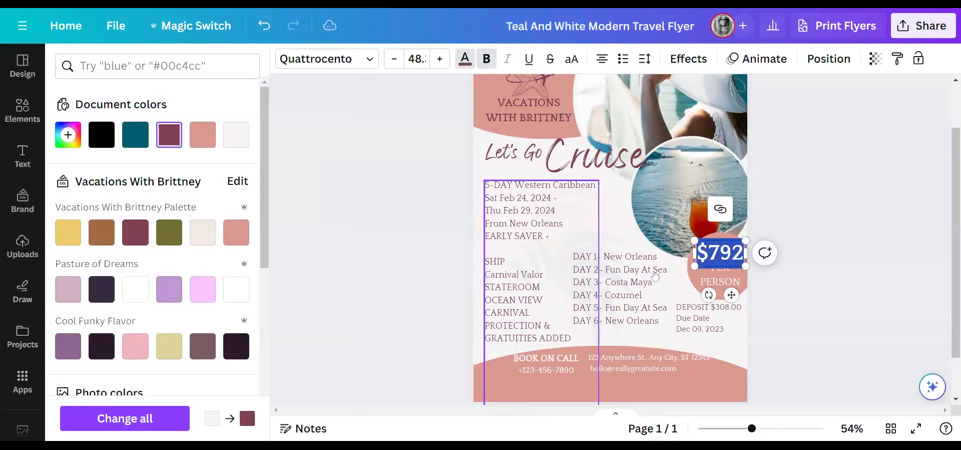
{"action": "left_click", "coordinate": [723, 278]}
{"action": "left_click_drag", "start_coordinate": [741, 283], "coordinate": [700, 266]}
{"action": "left_click", "coordinate": [169, 134]}
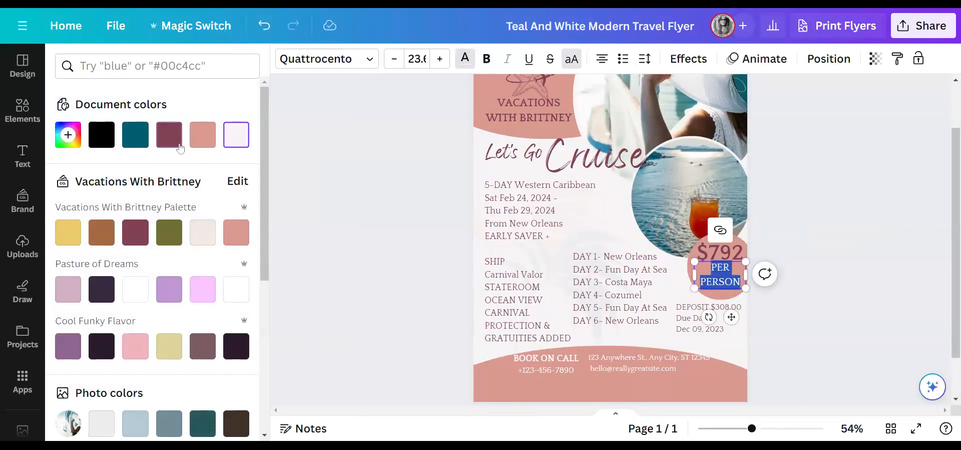
{"action": "left_click", "coordinate": [795, 234]}
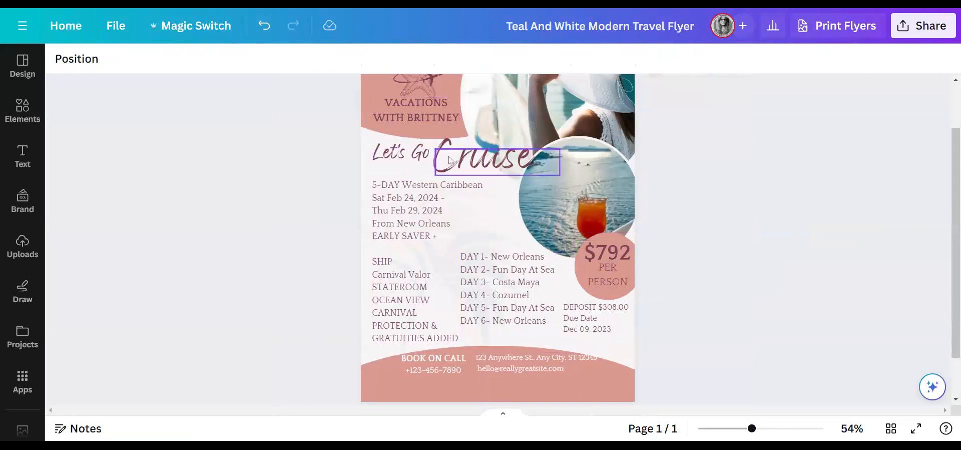
- Shrink the 5-DAY Western Caribbean details block to smaller text and lower the phone number slightly
{"action": "left_click", "coordinate": [444, 371]}
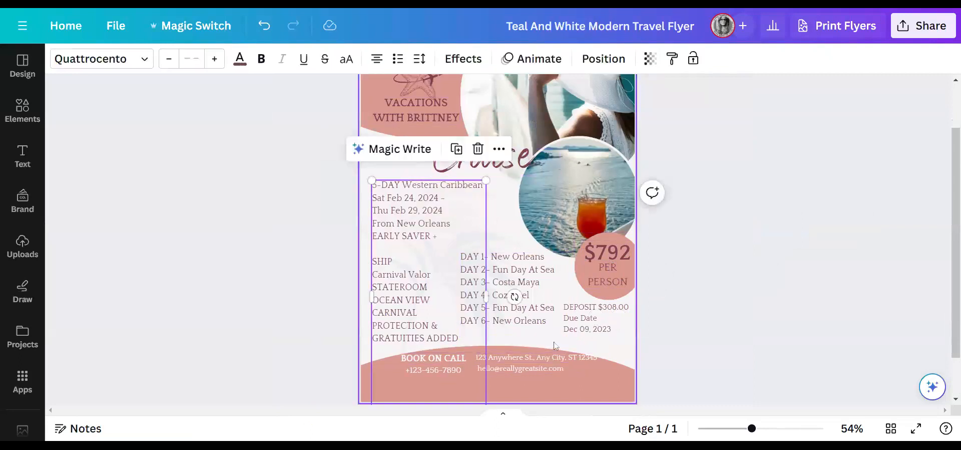
{"action": "scroll", "coordinate": [457, 341], "scroll_direction": "down", "scroll_amount": 2}
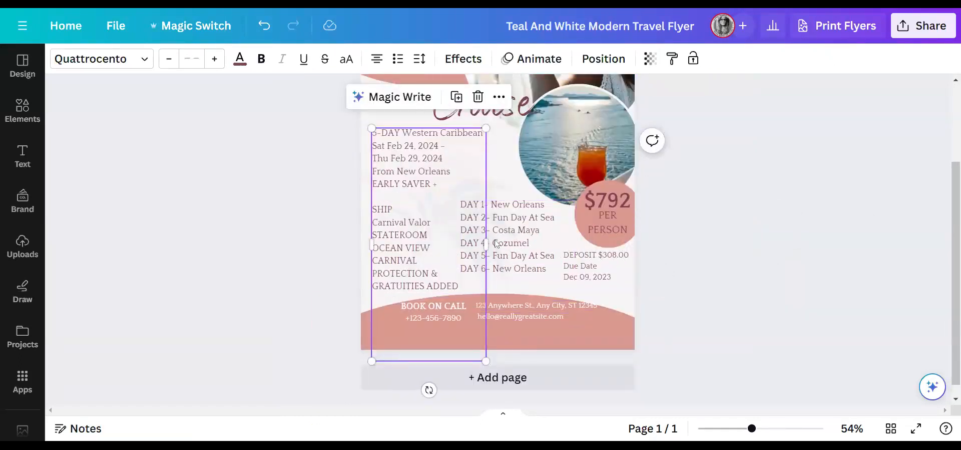
{"action": "mouse_move", "coordinate": [486, 244]}
{"action": "left_mouse_down"}
{"action": "mouse_move", "coordinate": [476, 243]}
{"action": "mouse_move", "coordinate": [506, 250]}
{"action": "mouse_move", "coordinate": [493, 253]}
{"action": "left_mouse_up"}
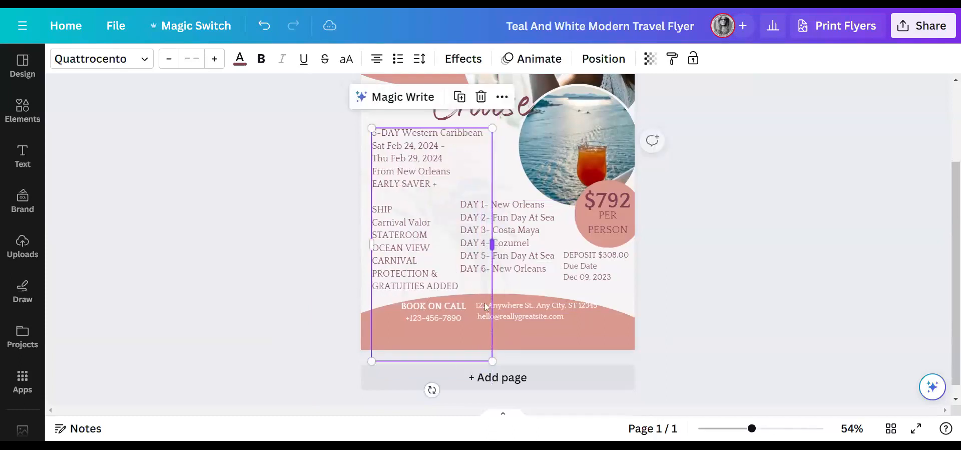
{"action": "left_click_drag", "start_coordinate": [492, 360], "coordinate": [453, 284]}
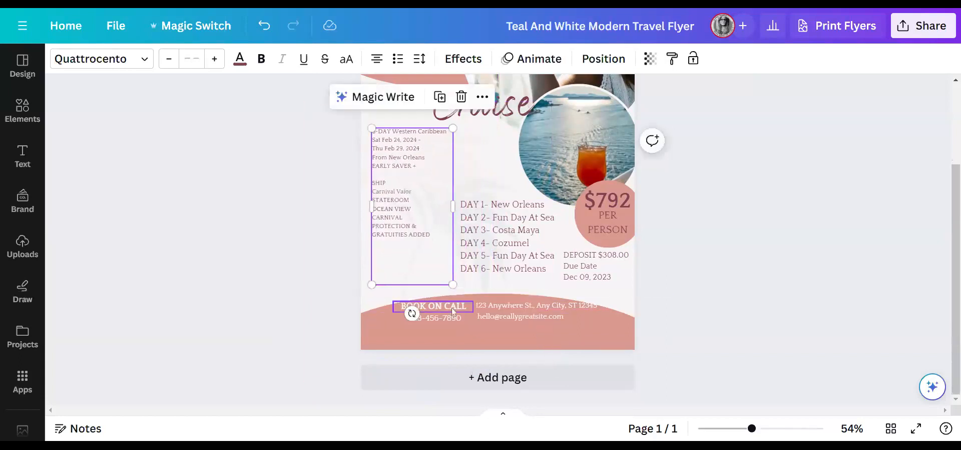
{"action": "left_click", "coordinate": [448, 318]}
{"action": "left_click_drag", "start_coordinate": [448, 321], "coordinate": [448, 331]}
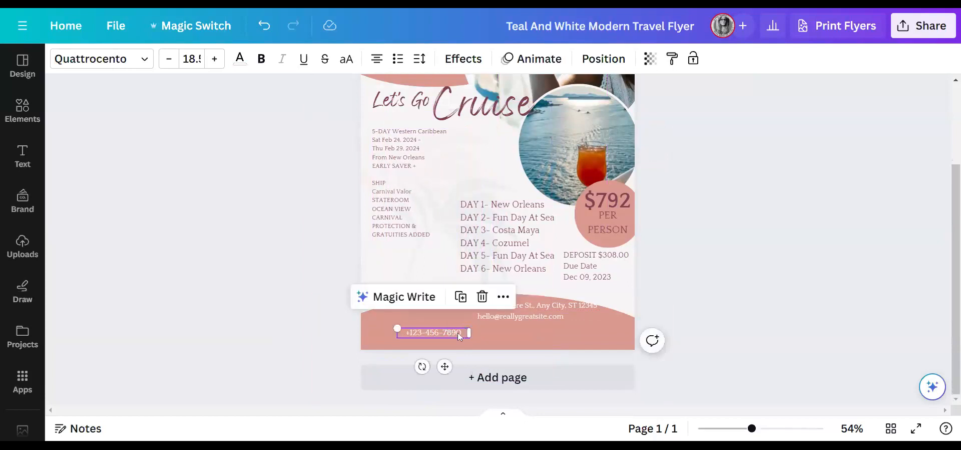
- Enter the agent's phone number and change BOOK ON CALL to TO RESERVE CALL
{"action": "double_click", "coordinate": [458, 332]}
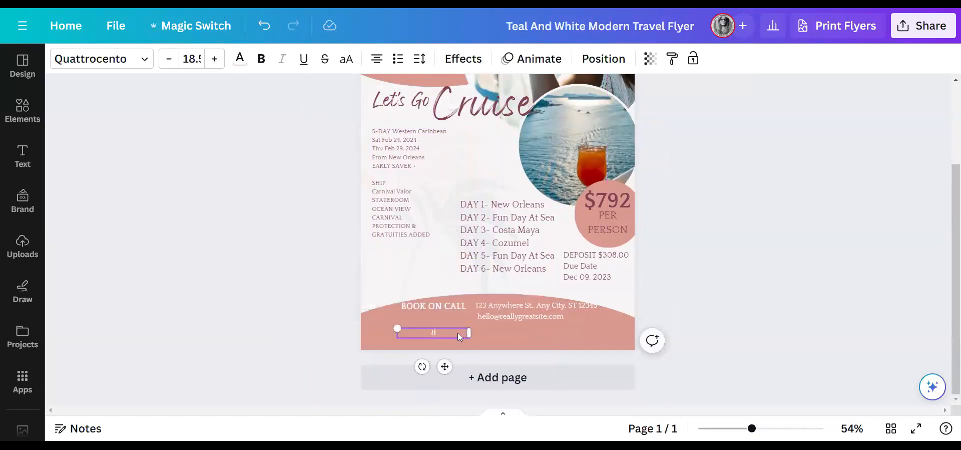
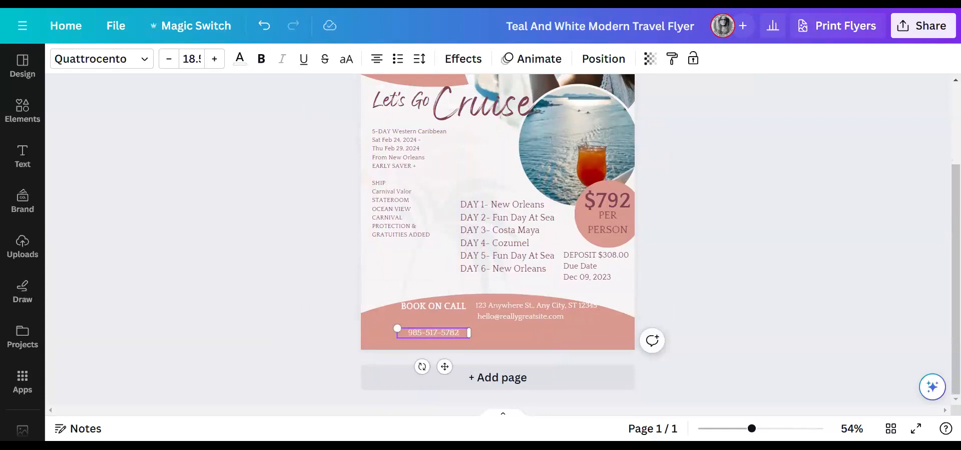
{"action": "left_click_drag", "start_coordinate": [444, 305], "coordinate": [444, 311]}
{"action": "left_click", "coordinate": [445, 312]}
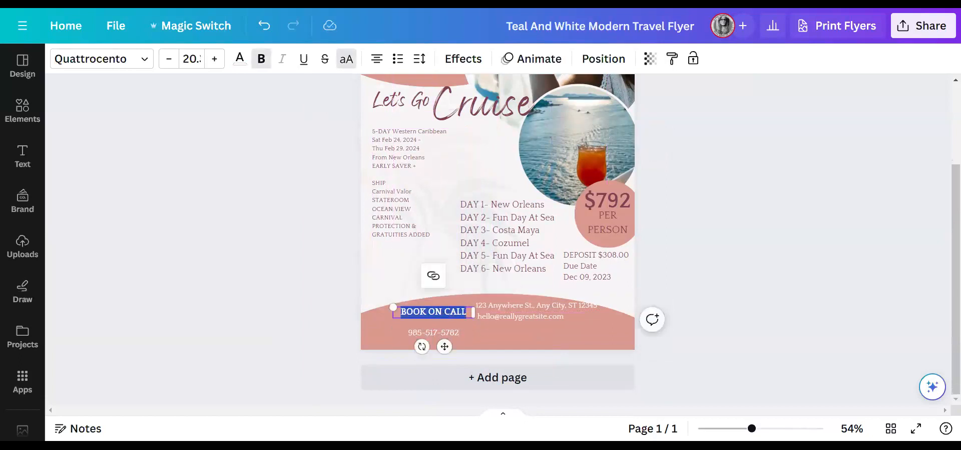
{"action": "key", "text": "BackSpace"}
{"action": "type", "text": "TO RESERVE"}
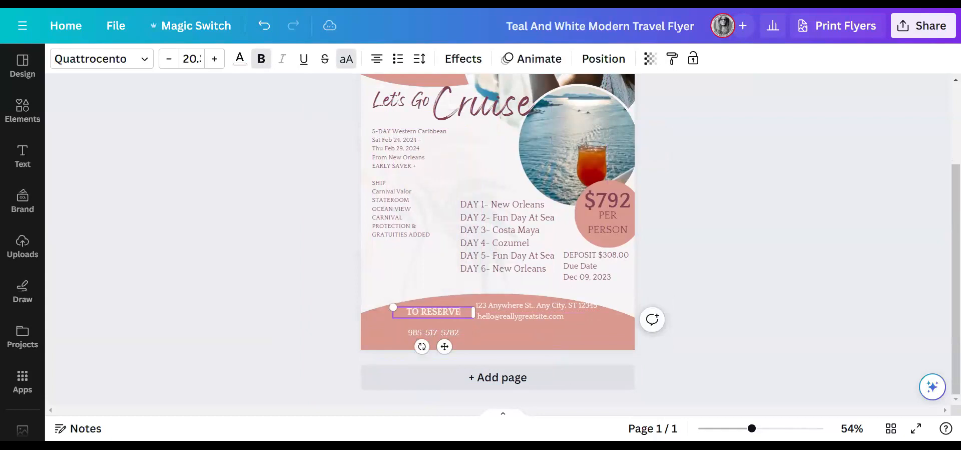
{"action": "type", "text": " CALL"}
{"action": "left_click_drag", "start_coordinate": [444, 346], "coordinate": [444, 354]}
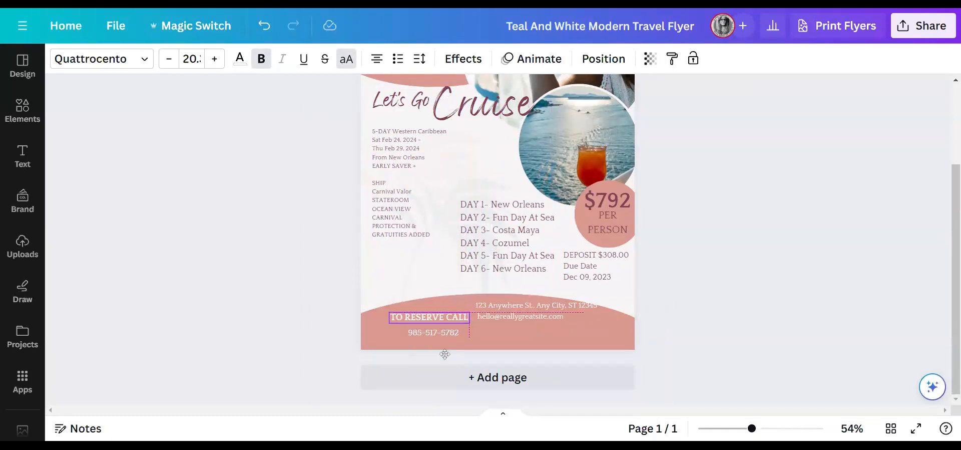
{"action": "left_click", "coordinate": [533, 308]}
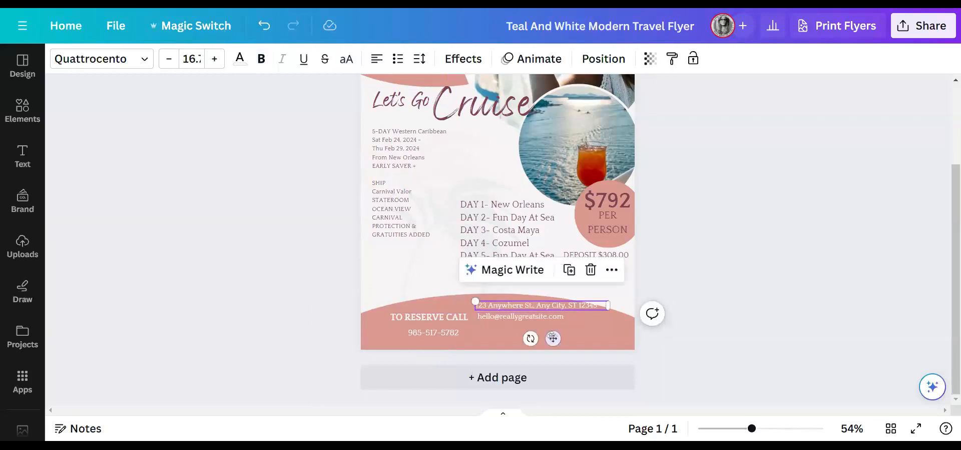
- Reposition the footer lines, type the agency name, and replace the sample email with the website address
{"action": "left_click", "coordinate": [554, 318]}
{"action": "left_click_drag", "start_coordinate": [542, 348], "coordinate": [540, 357]}
{"action": "left_click_drag", "start_coordinate": [543, 304], "coordinate": [547, 315]}
{"action": "double_click", "coordinate": [547, 316]}
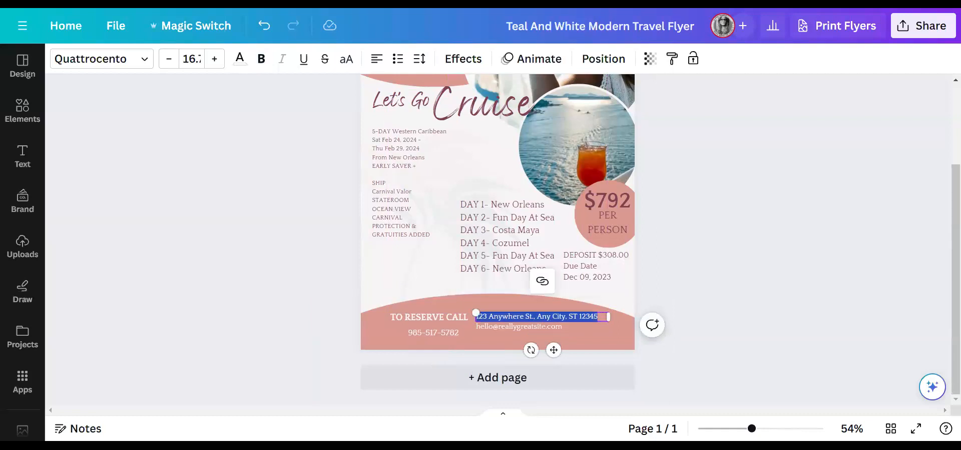
{"action": "type", "text": "Vacations With Brittney"}
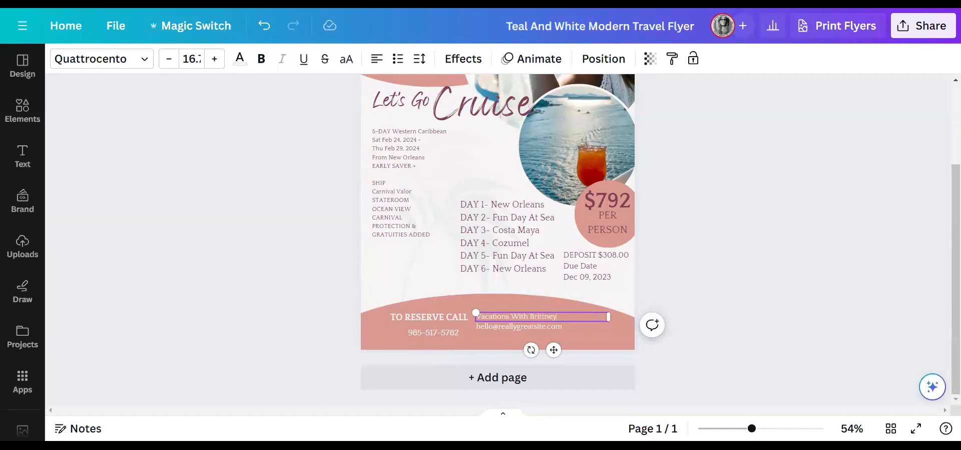
{"action": "left_click", "coordinate": [540, 332]}
{"action": "double_click", "coordinate": [540, 331]}
{"action": "type", "text": "v"}
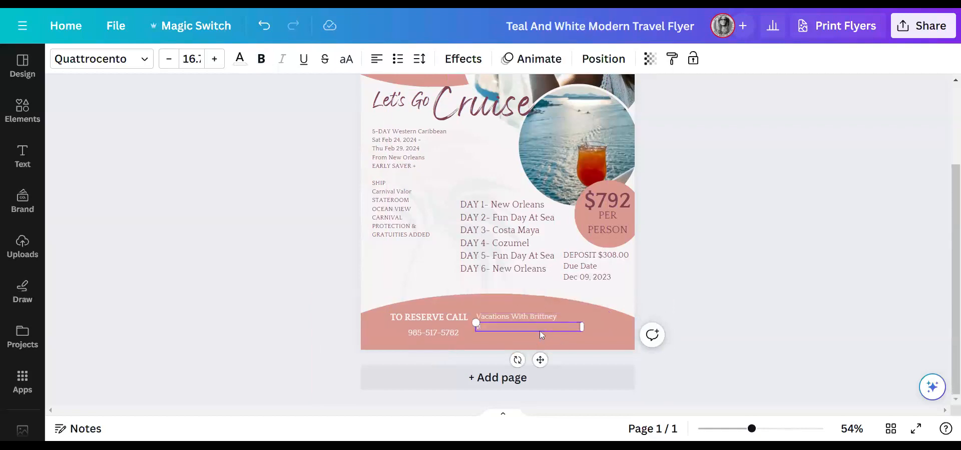
{"action": "type", "text": "acations-with-brittney.com"}
{"action": "left_click", "coordinate": [706, 283]}
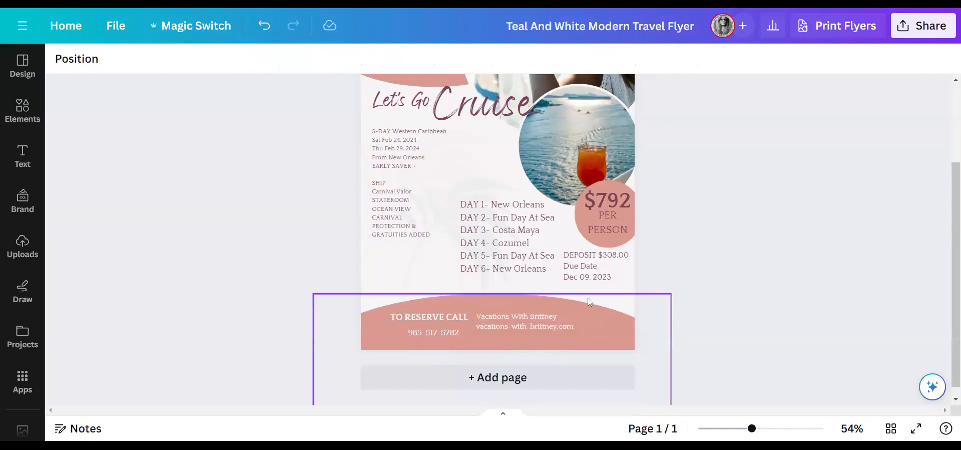
- Duplicate the website line below it, change the copy to the agent's e-mail address, and widen it
{"action": "left_click", "coordinate": [572, 328]}
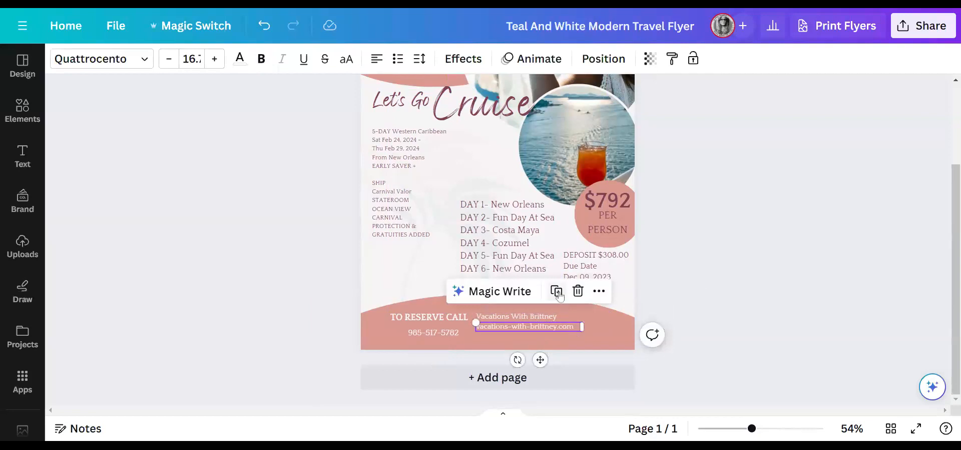
{"action": "left_click", "coordinate": [561, 296]}
{"action": "left_click_drag", "start_coordinate": [545, 364], "coordinate": [540, 367]}
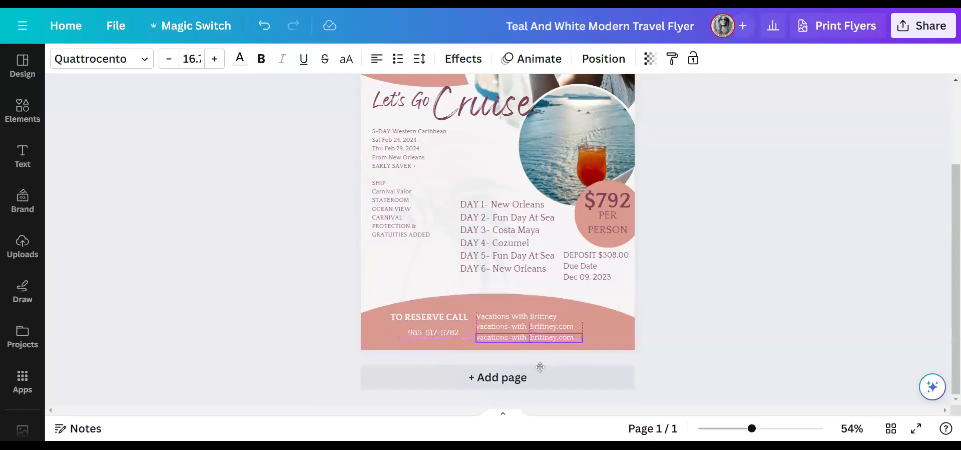
{"action": "double_click", "coordinate": [579, 343]}
{"action": "key", "text": "BackSpace"}
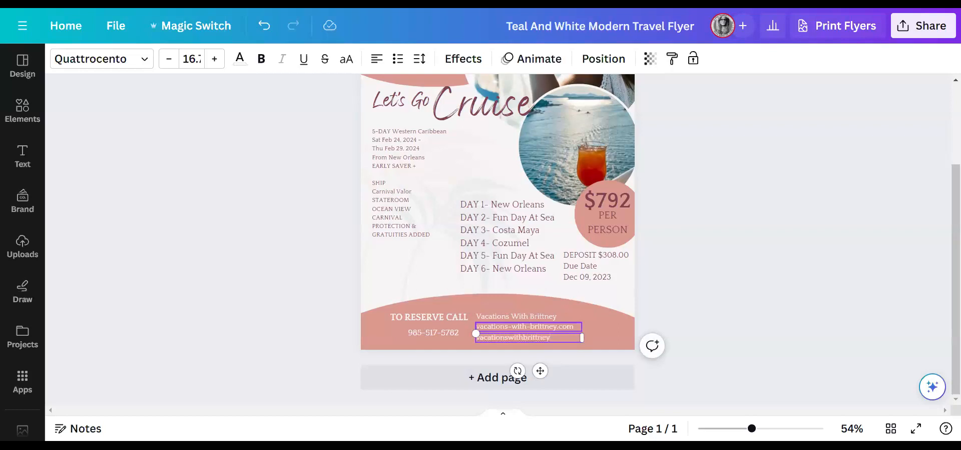
{"action": "key", "text": "BackSpace"}
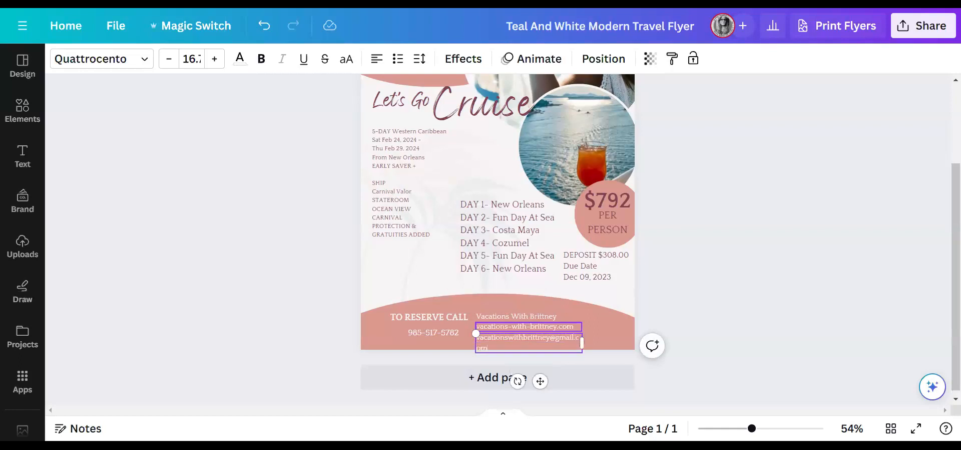
{"action": "left_click_drag", "start_coordinate": [590, 343], "coordinate": [600, 342]}
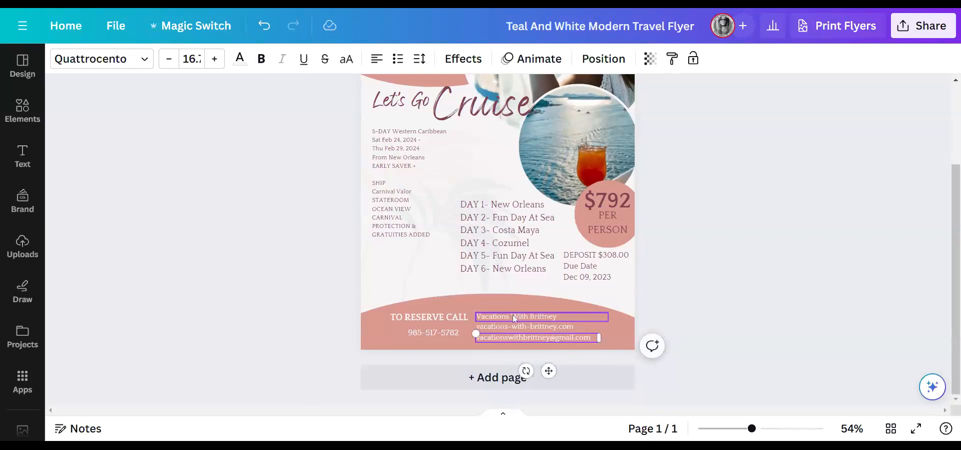
{"action": "left_click", "coordinate": [724, 273]}
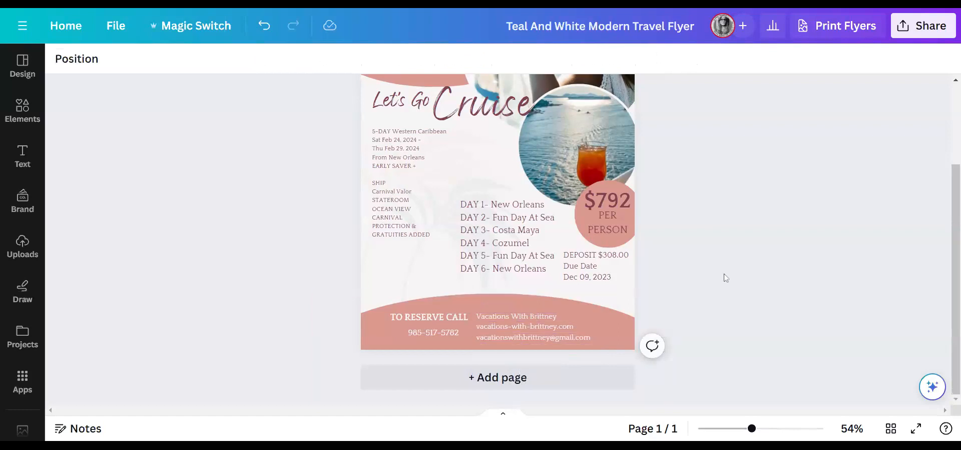
- Extend the call-to-action to TO RESERVE CALL OR VISIT OUR WEBSITE and put the phone number above the contact lines
{"action": "left_click", "coordinate": [445, 332]}
{"action": "left_click_drag", "start_coordinate": [445, 331], "coordinate": [440, 332]}
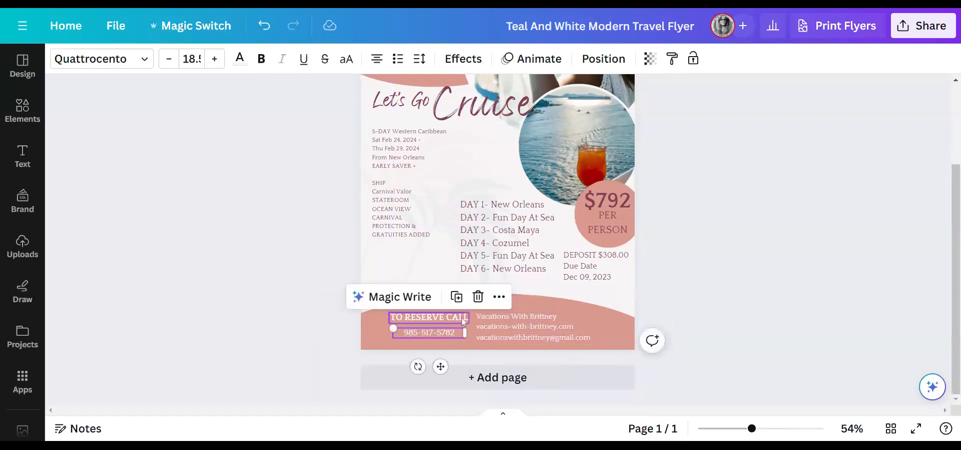
{"action": "left_click", "coordinate": [466, 317]}
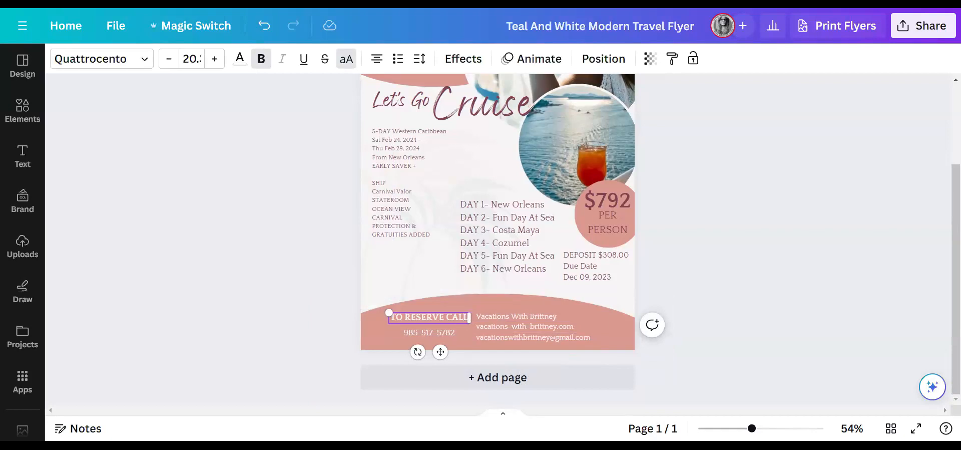
{"action": "key", "text": "Return"}
{"action": "type", "text": "OR"}
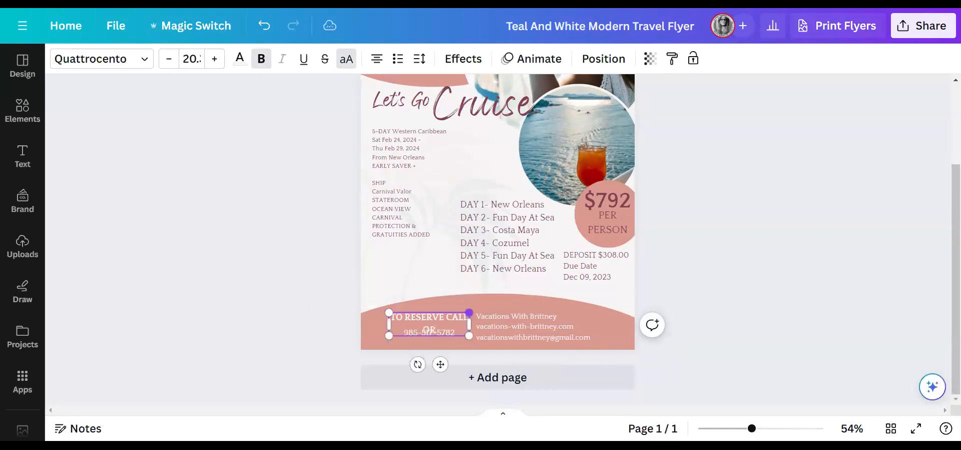
{"action": "type", "text": " VISIT OUR"}
{"action": "key", "text": "Return"}
{"action": "type", "text": "WEBSITE"}
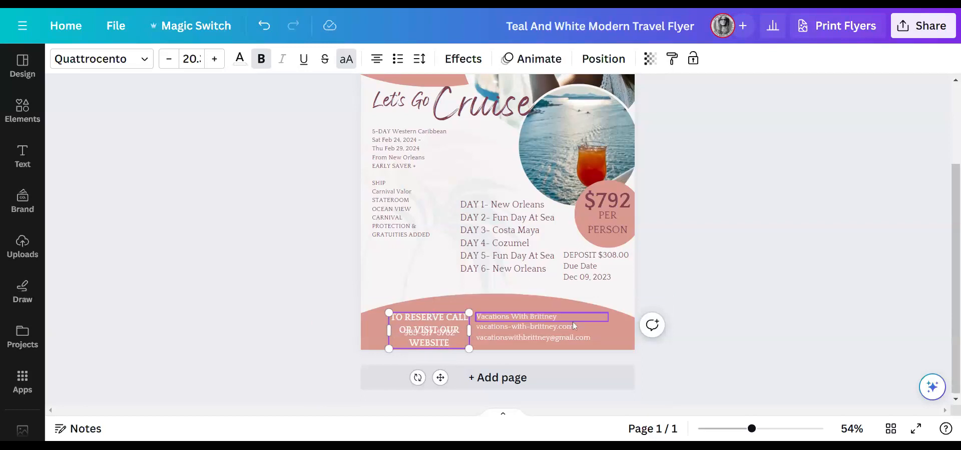
{"action": "left_click", "coordinate": [422, 326]}
{"action": "left_click", "coordinate": [436, 318]}
{"action": "left_click_drag", "start_coordinate": [435, 318], "coordinate": [437, 305]}
{"action": "left_click_drag", "start_coordinate": [434, 332], "coordinate": [516, 304]}
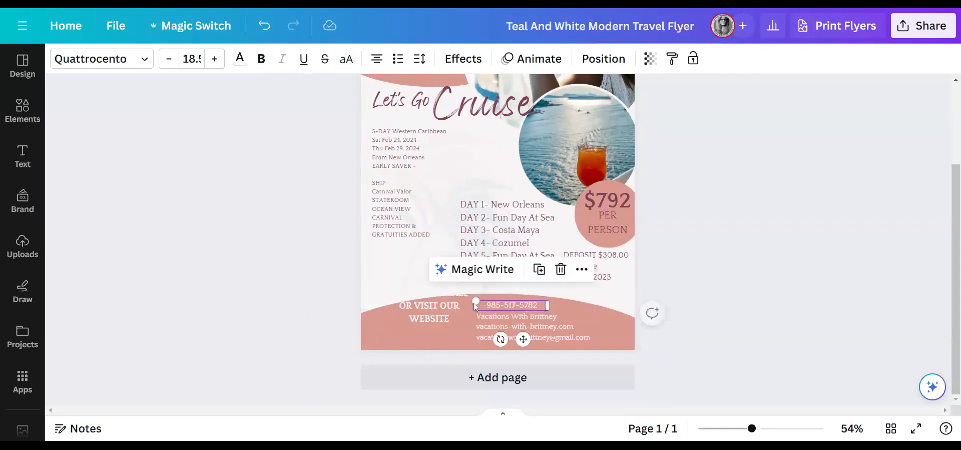
{"action": "left_click_drag", "start_coordinate": [435, 305], "coordinate": [436, 323]}
- Remove trailing blank lines from the trip details and enlarge them to size 19
{"action": "left_click_drag", "start_coordinate": [403, 214], "coordinate": [403, 223]}
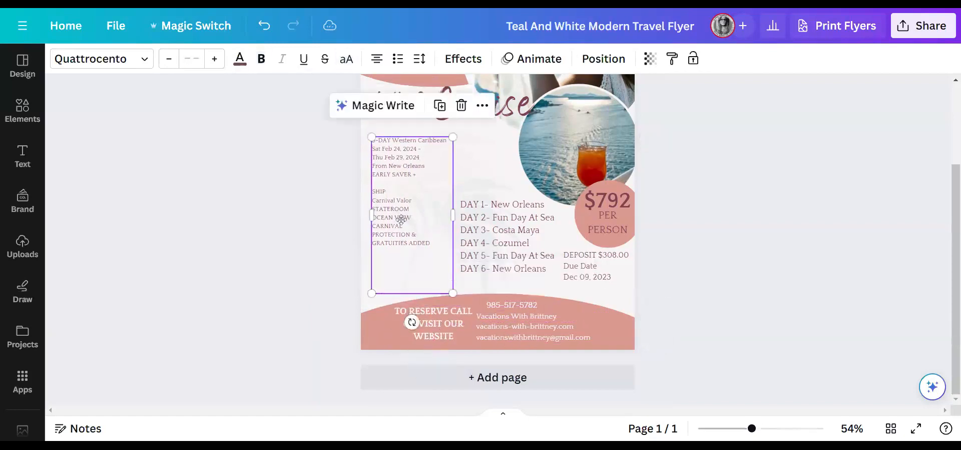
{"action": "left_click", "coordinate": [404, 276]}
{"action": "key", "text": "BackSpace"}
{"action": "key", "text": "BackSpace"}
{"action": "key", "text": "BackSpace"}
{"action": "key", "text": "BackSpace"}
{"action": "key", "text": "BackSpace"}
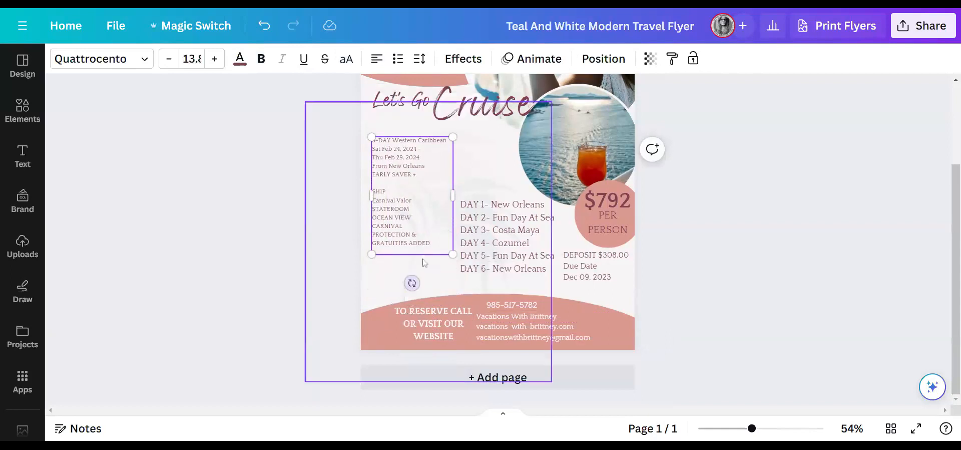
{"action": "left_click_drag", "start_coordinate": [452, 254], "coordinate": [473, 306]}
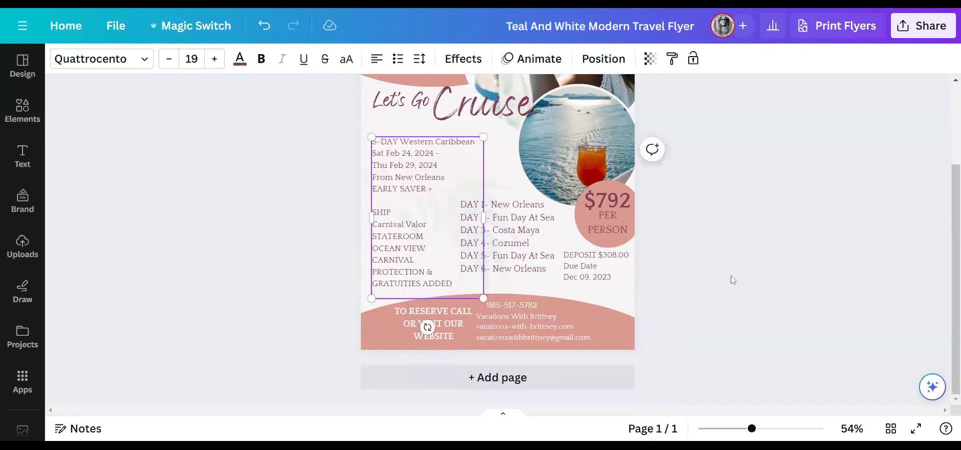
- Deselect the trip details and scroll through the finished cruise flyer to review it
{"action": "left_click", "coordinate": [731, 279]}
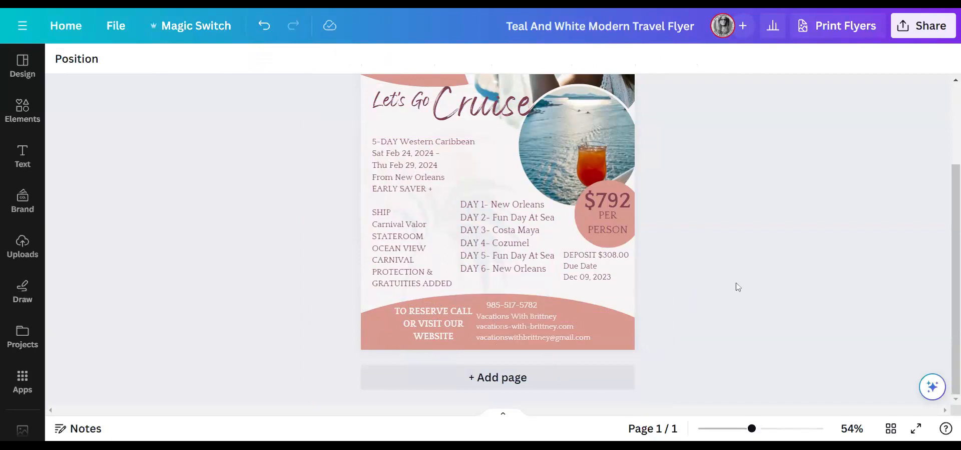
{"action": "scroll", "coordinate": [747, 291], "scroll_direction": "up", "scroll_amount": 2}
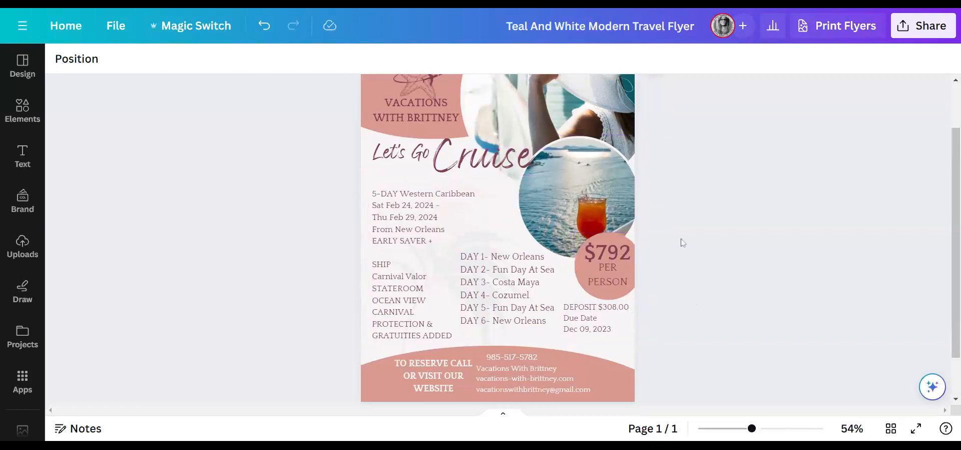
{"action": "scroll", "coordinate": [477, 84], "scroll_direction": "up", "scroll_amount": 2}
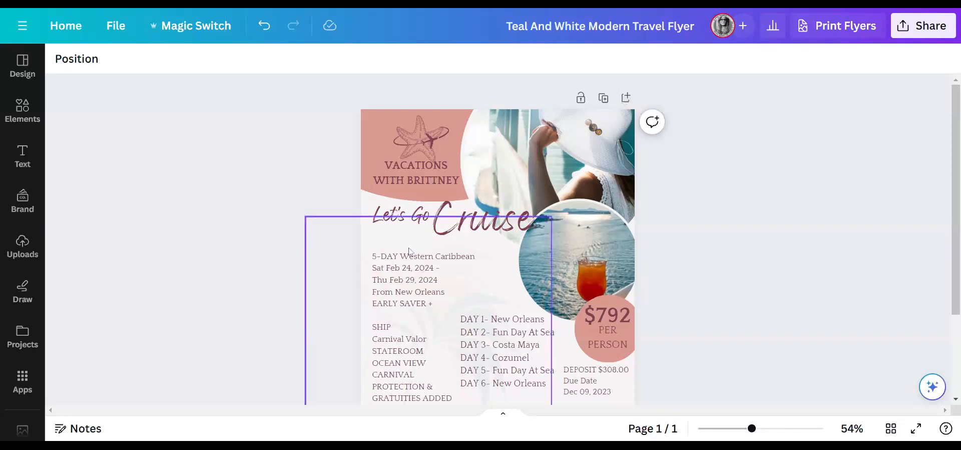
{"action": "scroll", "coordinate": [709, 270], "scroll_direction": "down", "scroll_amount": 3}
{"action": "scroll", "coordinate": [716, 260], "scroll_direction": "up", "scroll_amount": 3}
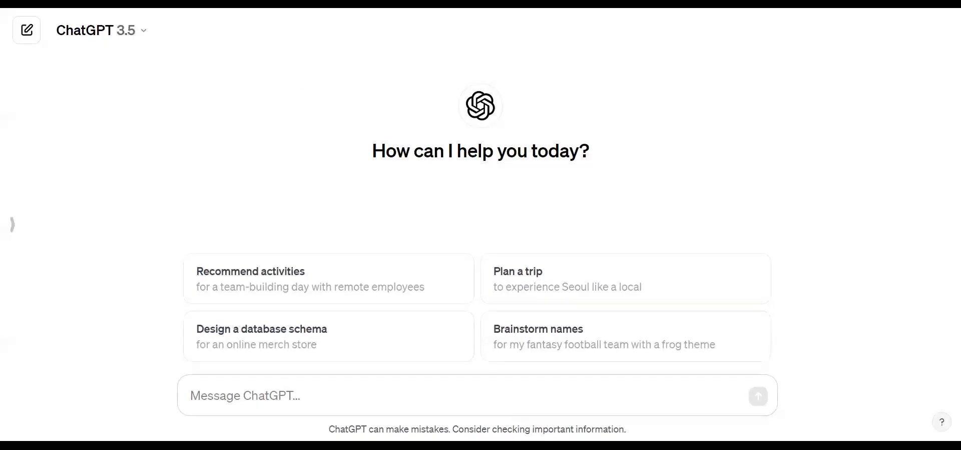
- Ask ChatGPT for a 'Catchy Cruise Post for Social Media' and select the generated caption
{"action": "type", "text": "Catch"}
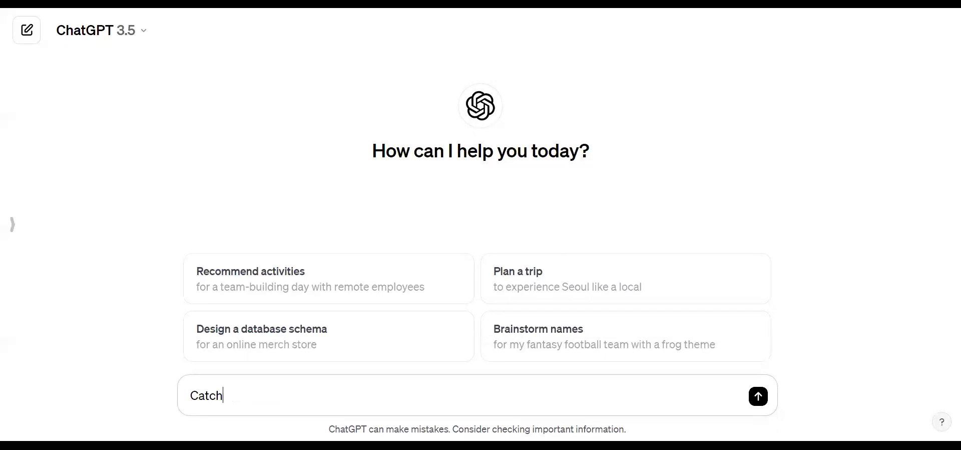
{"action": "type", "text": "y Cruise Post for"}
{"action": "type", "text": "So"}
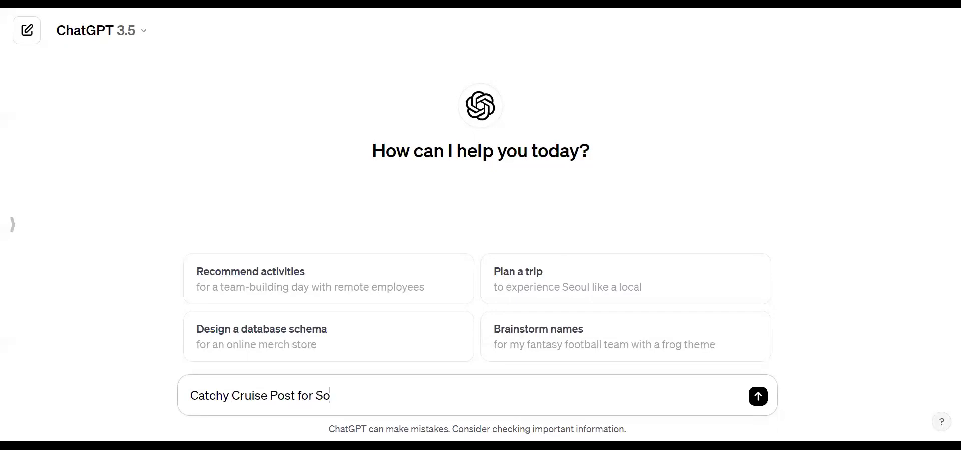
{"action": "type", "text": "cial Media"}
{"action": "left_click", "coordinate": [757, 396]}
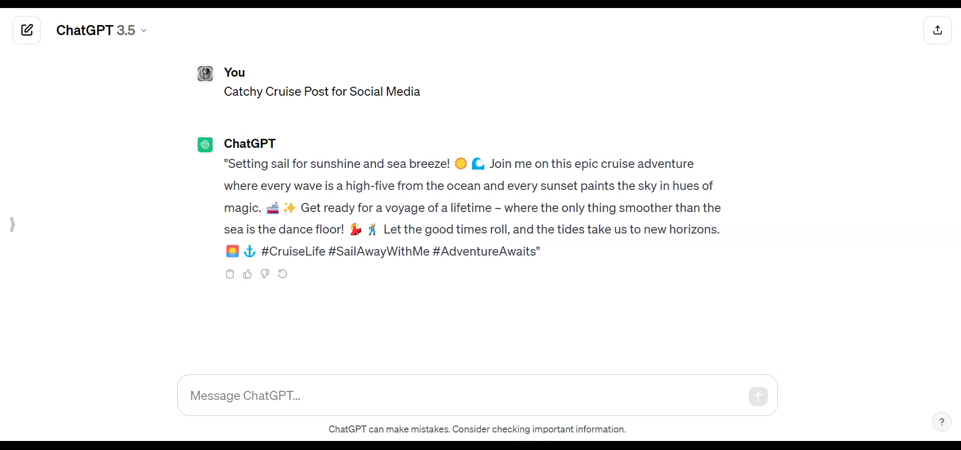
{"action": "left_click_drag", "start_coordinate": [536, 251], "coordinate": [230, 174]}
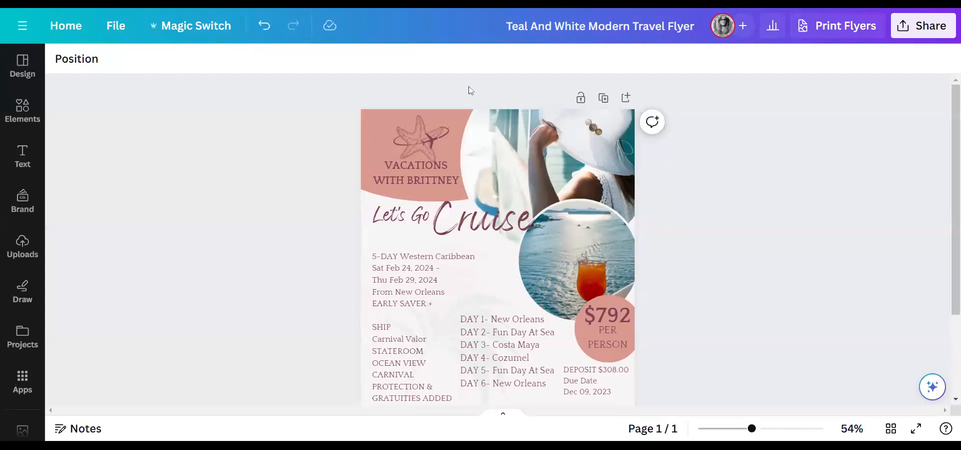
- Add an asterisk to the price and resize and reposition its box in the pink circle
{"action": "scroll", "coordinate": [711, 272], "scroll_direction": "down", "scroll_amount": 3}
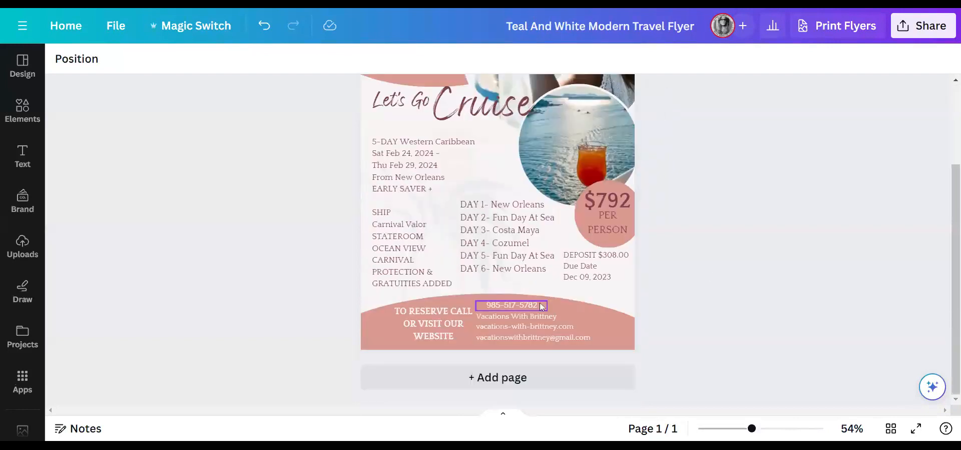
{"action": "scroll", "coordinate": [576, 271], "scroll_direction": "up", "scroll_amount": 2}
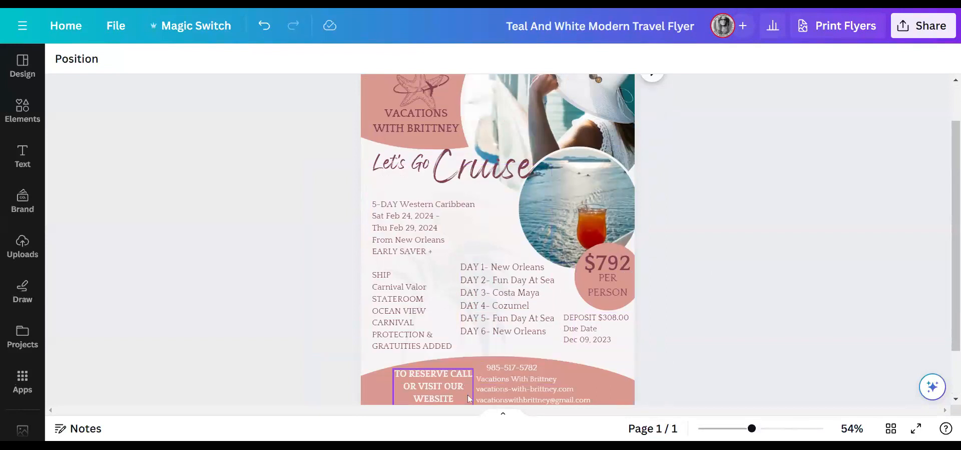
{"action": "scroll", "coordinate": [465, 384], "scroll_direction": "up", "scroll_amount": 2}
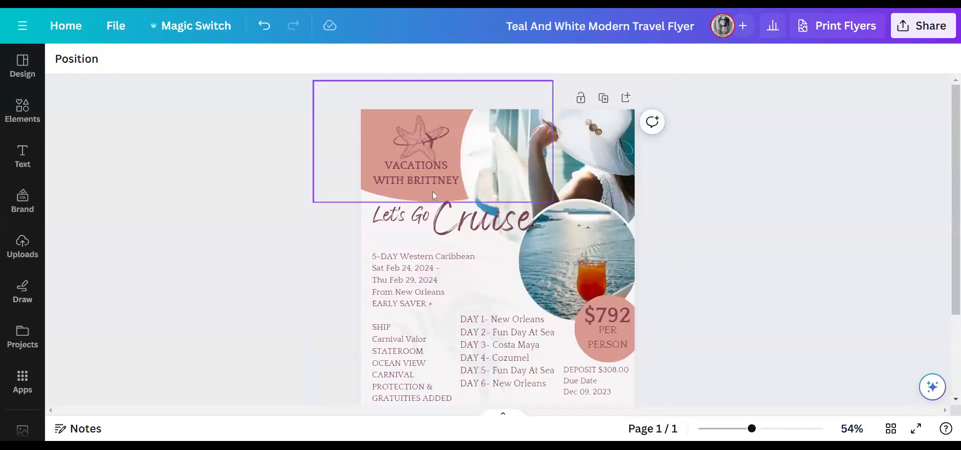
{"action": "left_click", "coordinate": [627, 315]}
{"action": "left_click", "coordinate": [627, 315]}
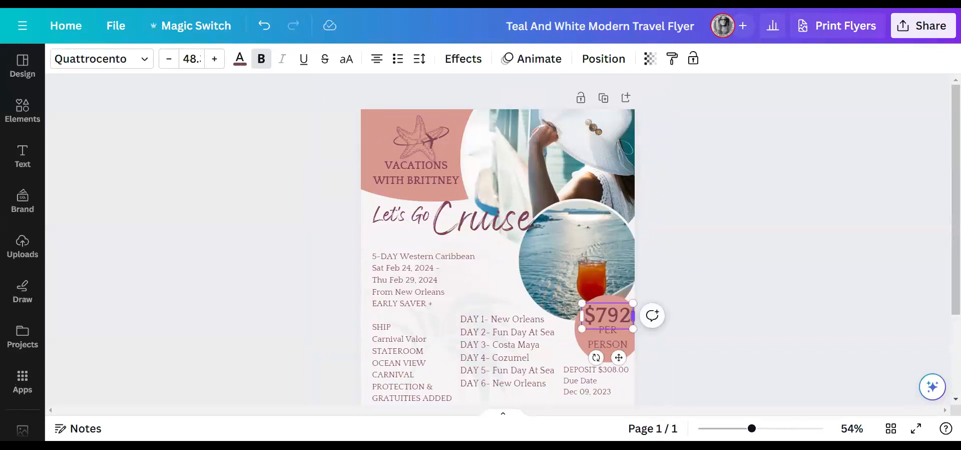
{"action": "type", "text": "*"}
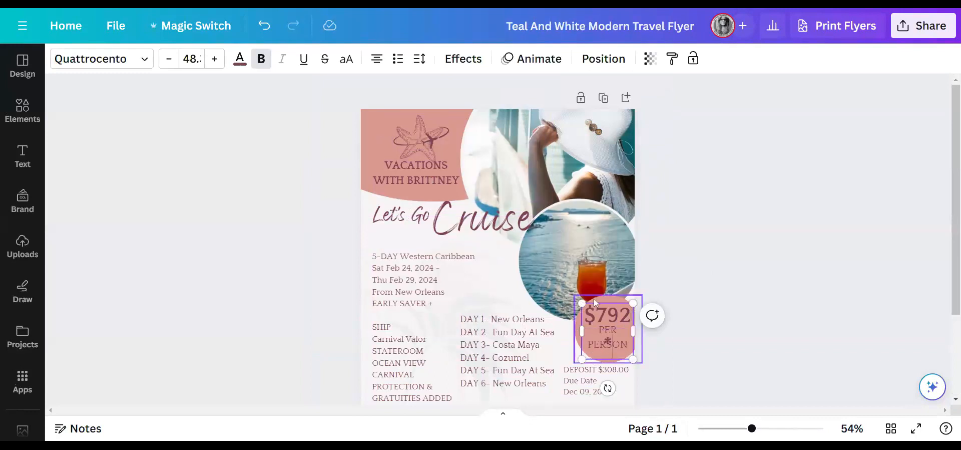
{"action": "left_click_drag", "start_coordinate": [582, 304], "coordinate": [721, 319]}
{"action": "left_click", "coordinate": [721, 319]}
{"action": "left_click_drag", "start_coordinate": [604, 334], "coordinate": [599, 322]}
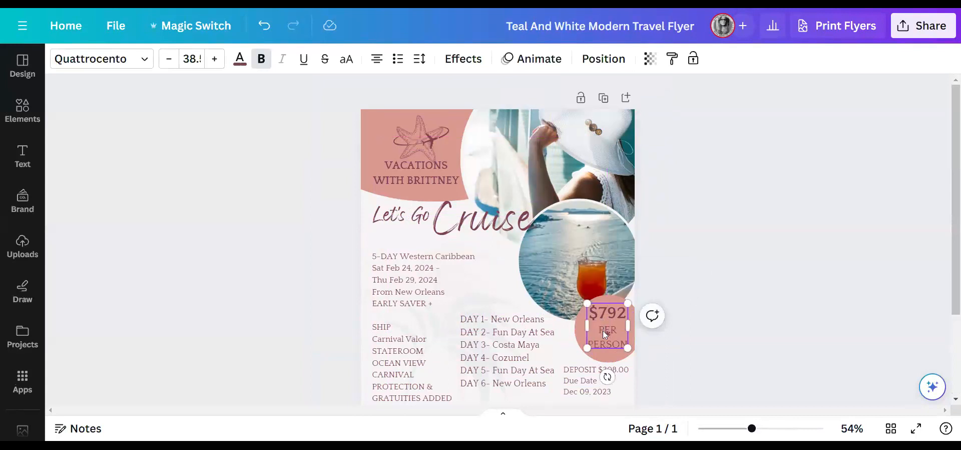
- Restore the missing 2 so it reads $792*, widened to one line above PER PERSON
{"action": "left_click", "coordinate": [601, 334]}
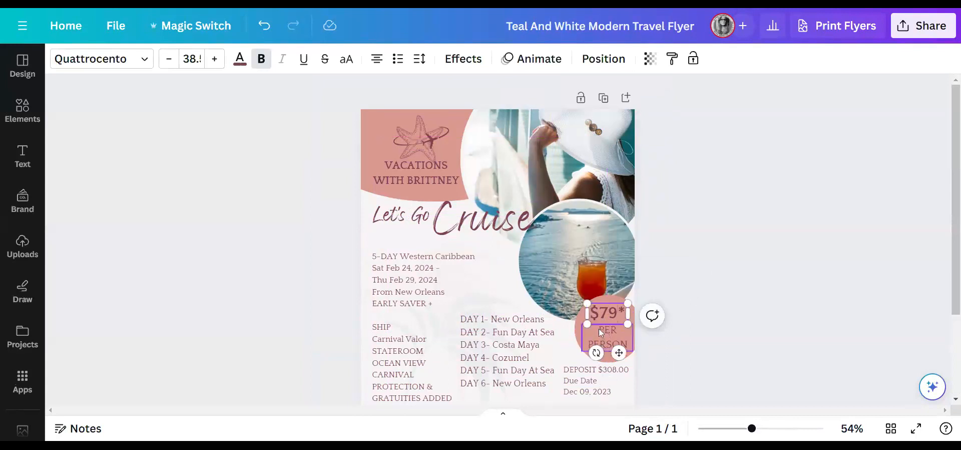
{"action": "type", "text": "2"}
{"action": "left_click_drag", "start_coordinate": [631, 329], "coordinate": [636, 329]}
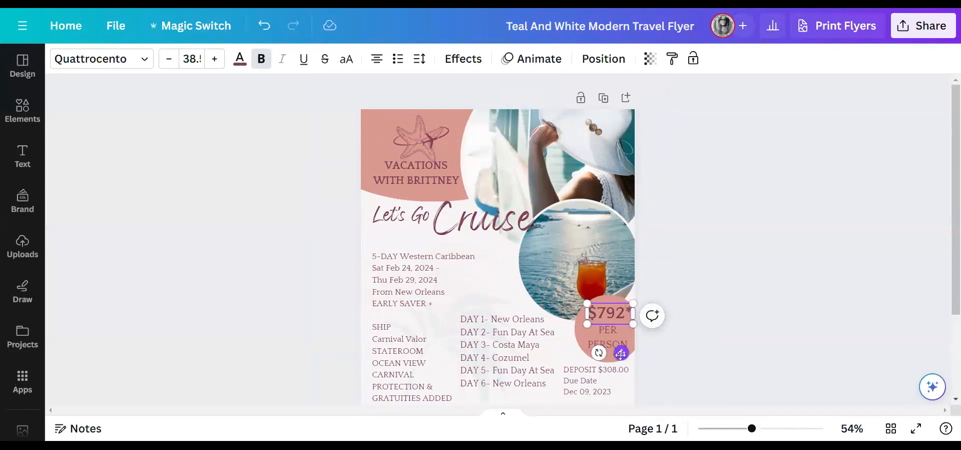
{"action": "left_click_drag", "start_coordinate": [621, 353], "coordinate": [619, 354]}
{"action": "left_click", "coordinate": [723, 280]}
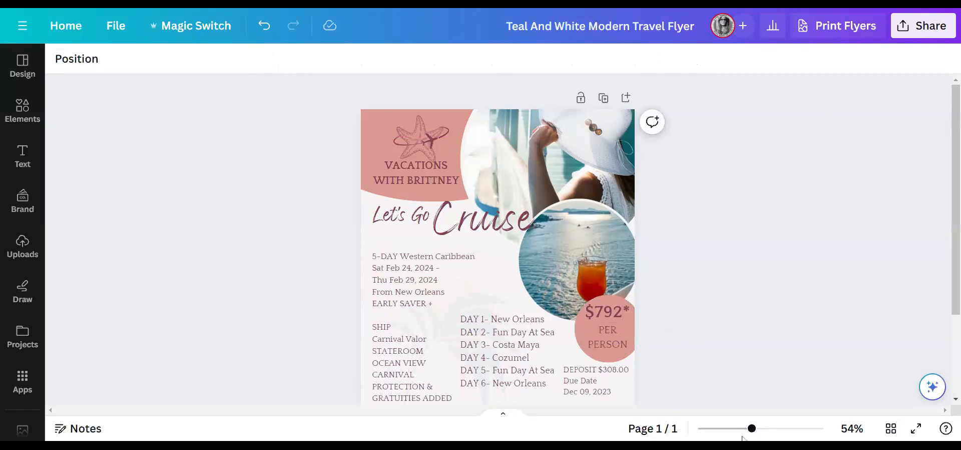
- Start a Facebook Page post of the flyer and paste the ChatGPT cruise caption
{"action": "left_click", "coordinate": [912, 30]}
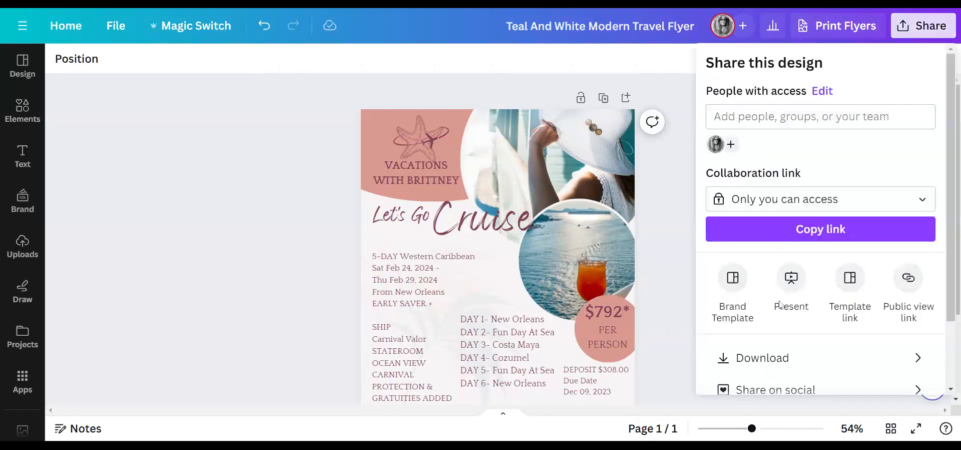
{"action": "scroll", "coordinate": [812, 346], "scroll_direction": "down", "scroll_amount": 2}
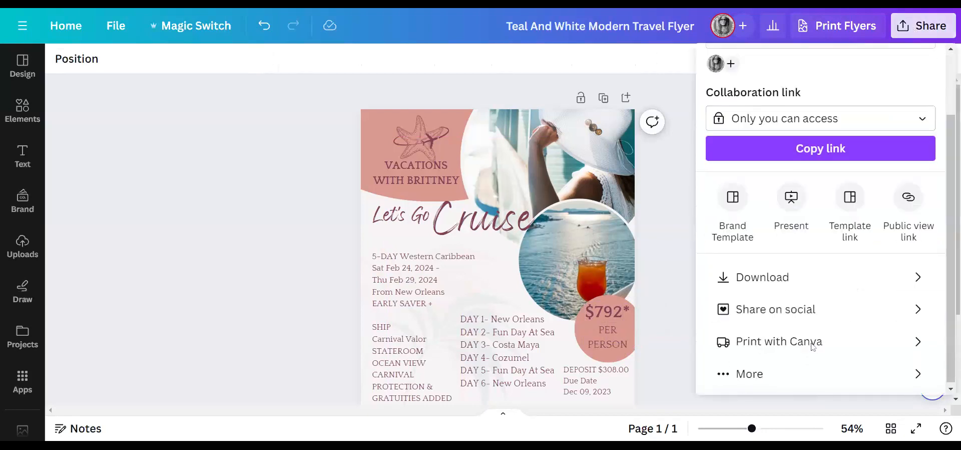
{"action": "left_click", "coordinate": [791, 312]}
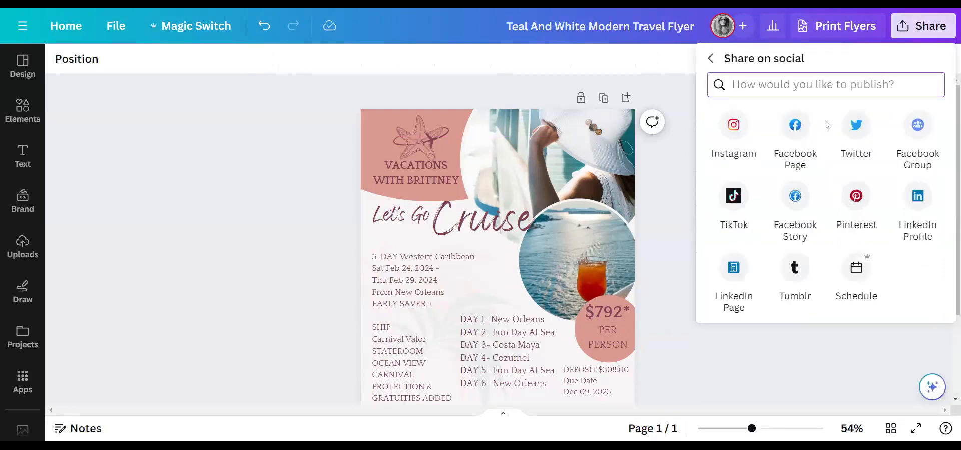
{"action": "left_click", "coordinate": [795, 133]}
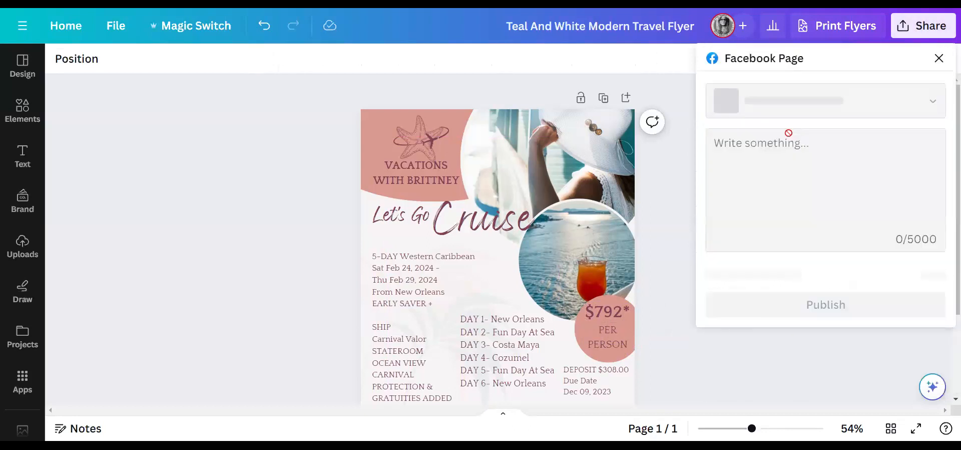
{"action": "left_click", "coordinate": [781, 154]}
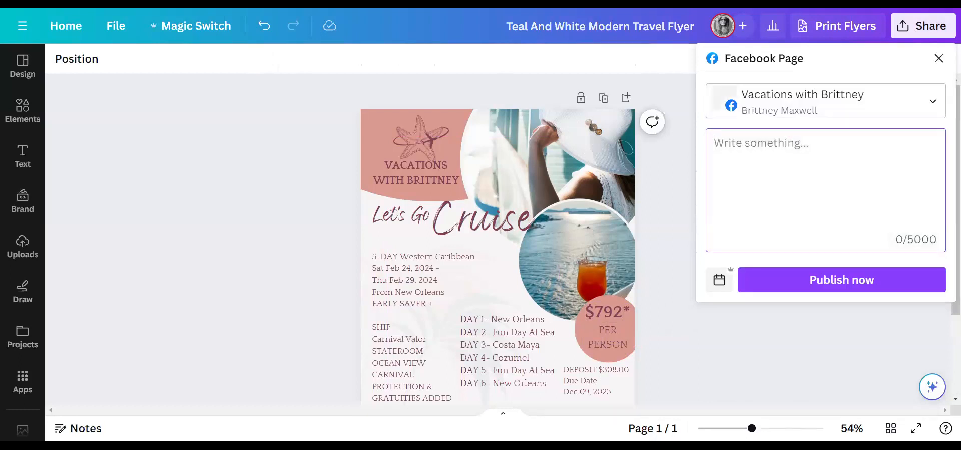
{"action": "key", "text": "ctrl+v"}
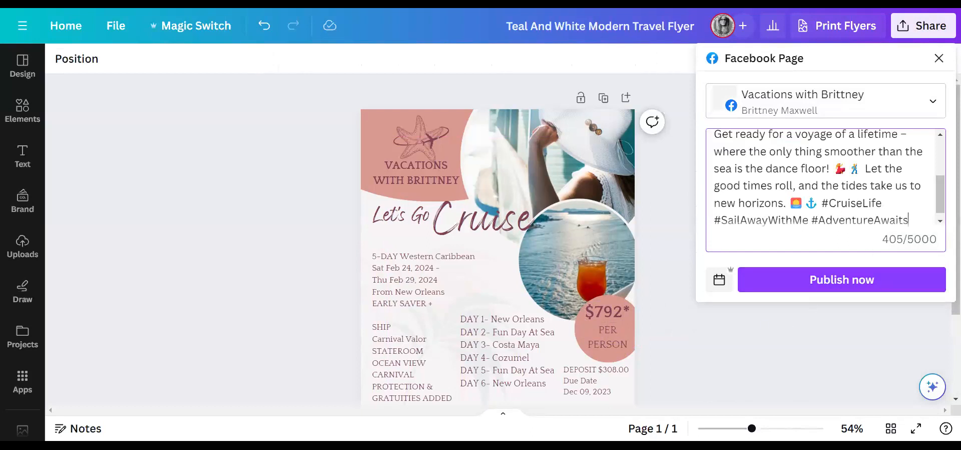
- Type the agency's name, phone number and website URL as three new caption lines after the hashtags
{"action": "key", "text": "Return"}
{"action": "key", "text": "Return"}
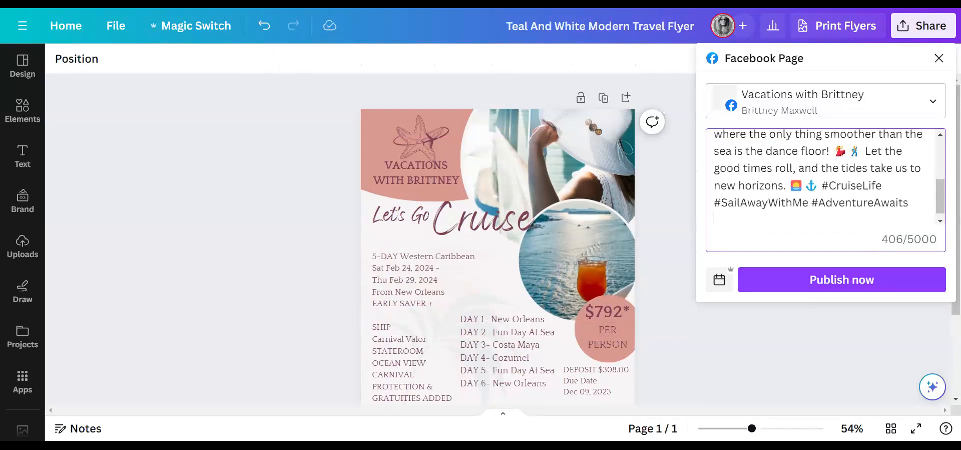
{"action": "type", "text": "Vacations With Brittney"}
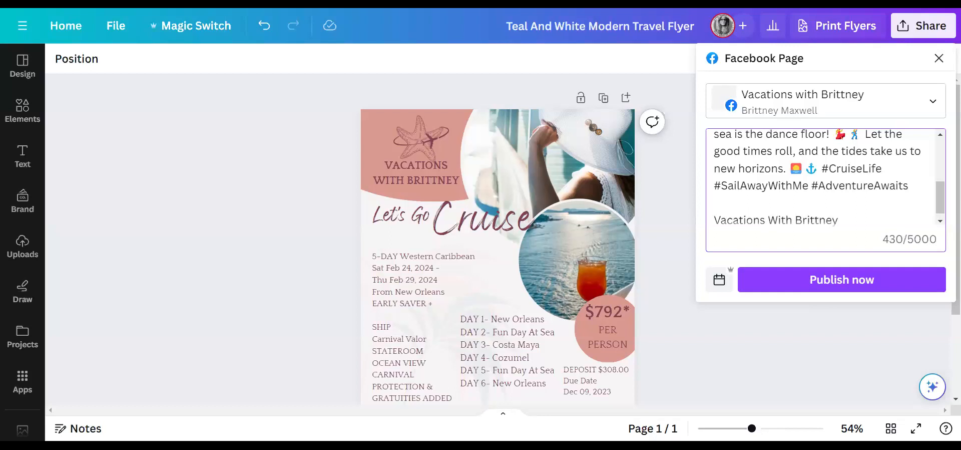
{"action": "key", "text": "Return"}
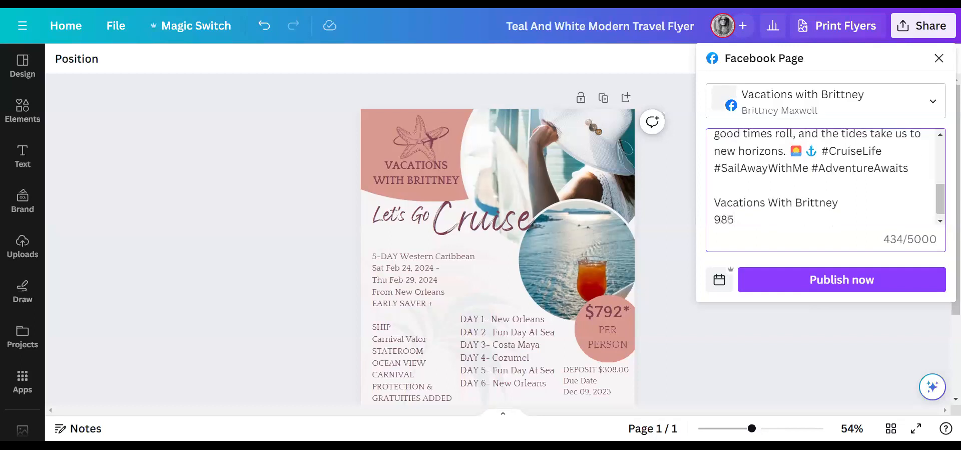
{"action": "key", "text": "Return"}
{"action": "type", "text": "va"}
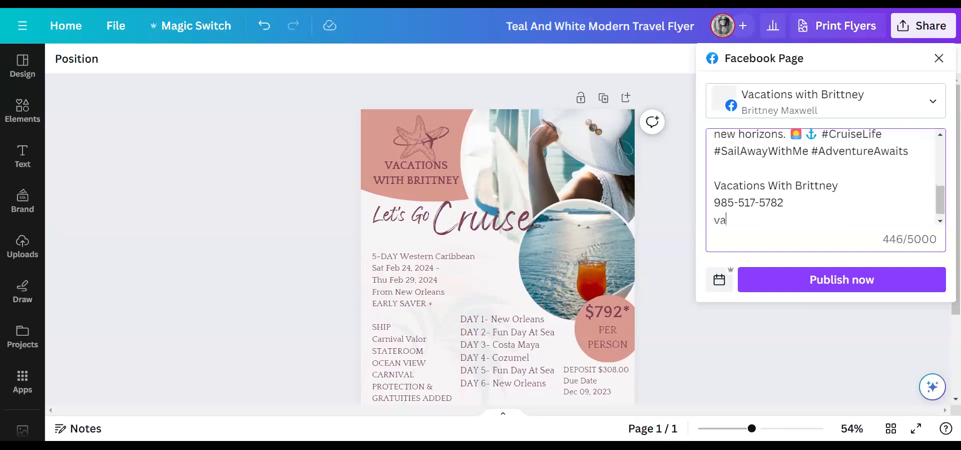
{"action": "type", "text": "cations-with-brittn"}
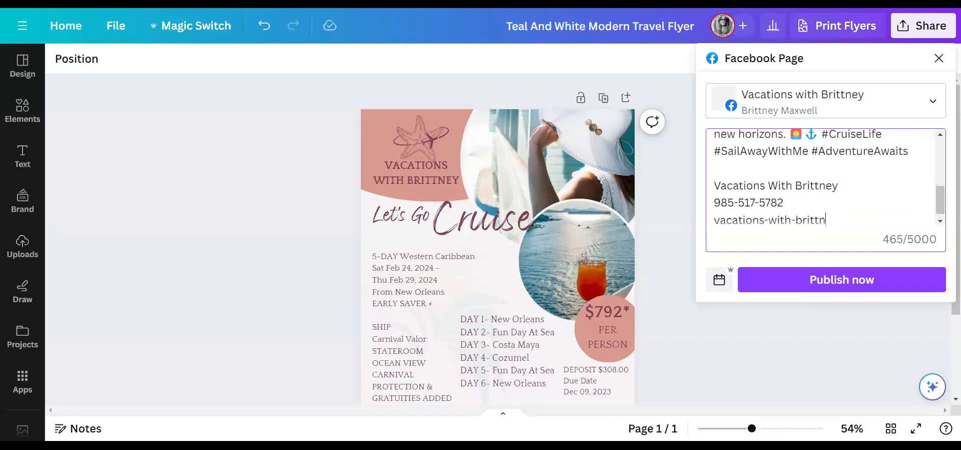
{"action": "type", "text": "ey.com"}
{"action": "key", "text": "Return"}
{"action": "type", "text": "vacat"}
{"action": "key", "text": "BackSpace"}
{"action": "key", "text": "BackSpace"}
{"action": "key", "text": "BackSpace"}
{"action": "key", "text": "BackSpace"}
{"action": "key", "text": "BackSpace"}
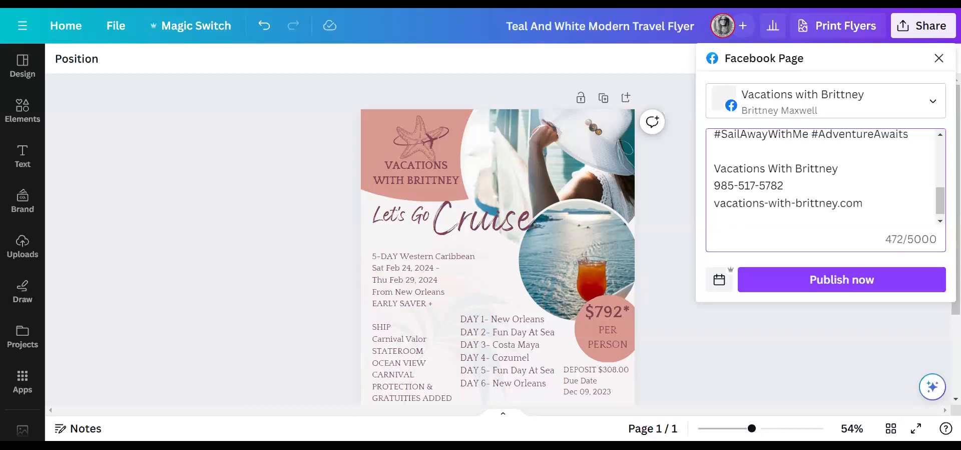
{"action": "left_click", "coordinate": [883, 13]}
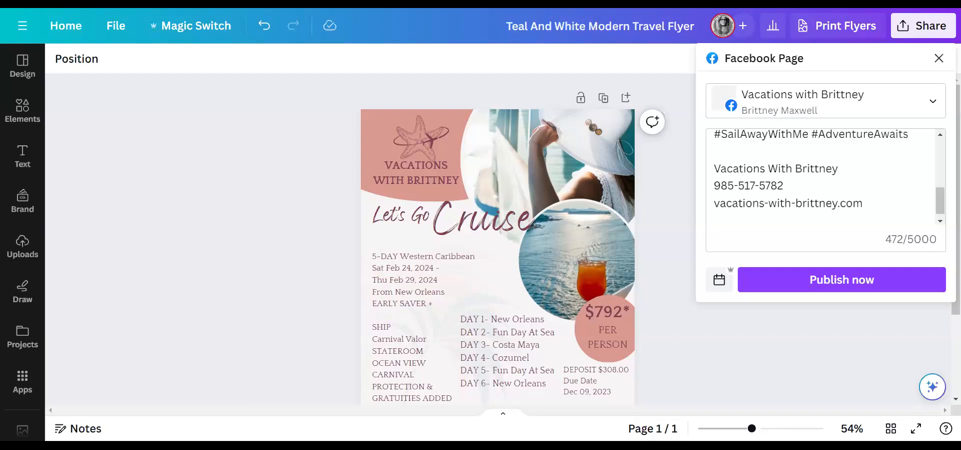
- Paste the Jotform link at the caption's end with a 'My Travel Form:' label line above it
{"action": "left_click", "coordinate": [715, 219]}
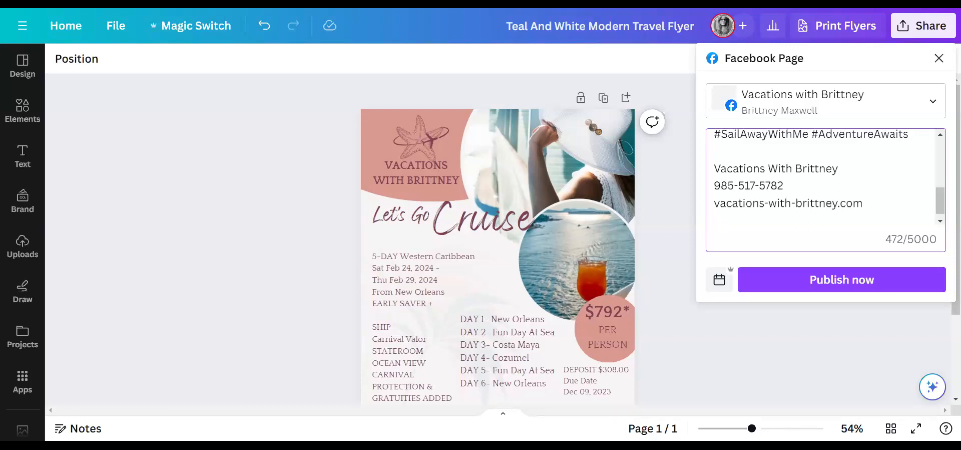
{"action": "key", "text": "ctrl+v"}
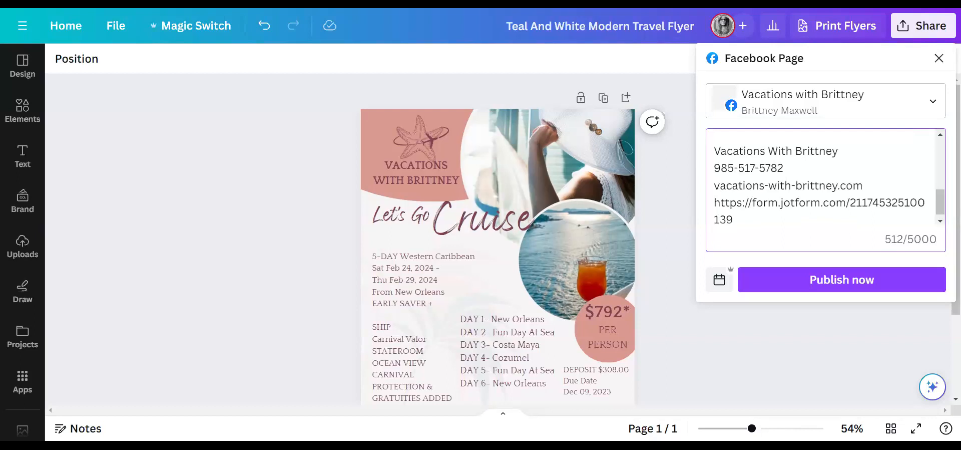
{"action": "key", "text": "Return"}
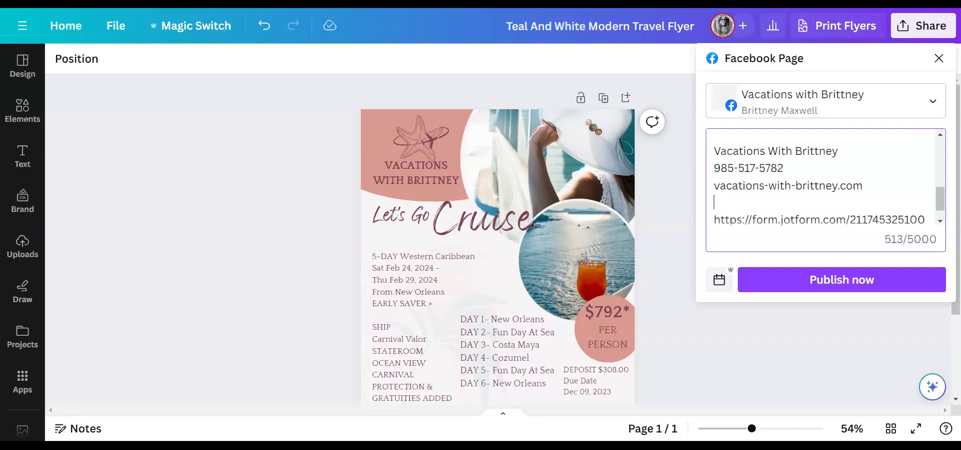
{"action": "type", "text": "My Travel Form:"}
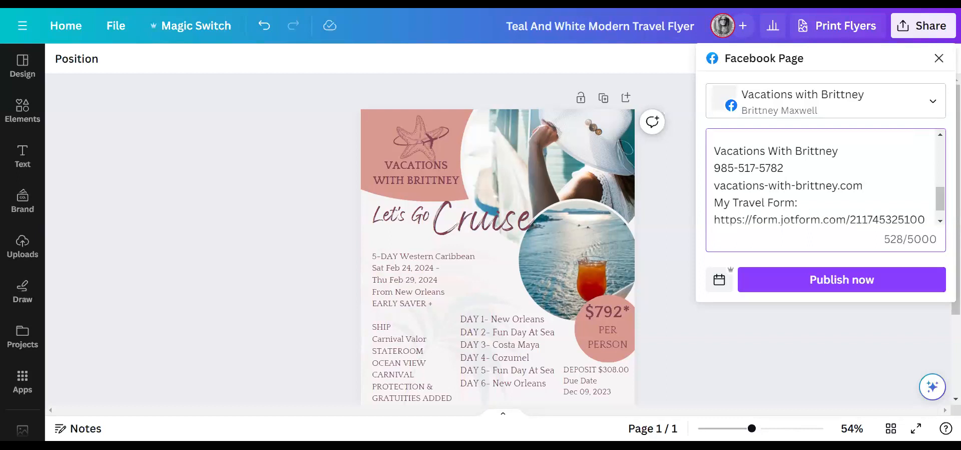
{"action": "scroll", "coordinate": [821, 177], "scroll_direction": "down", "scroll_amount": 1}
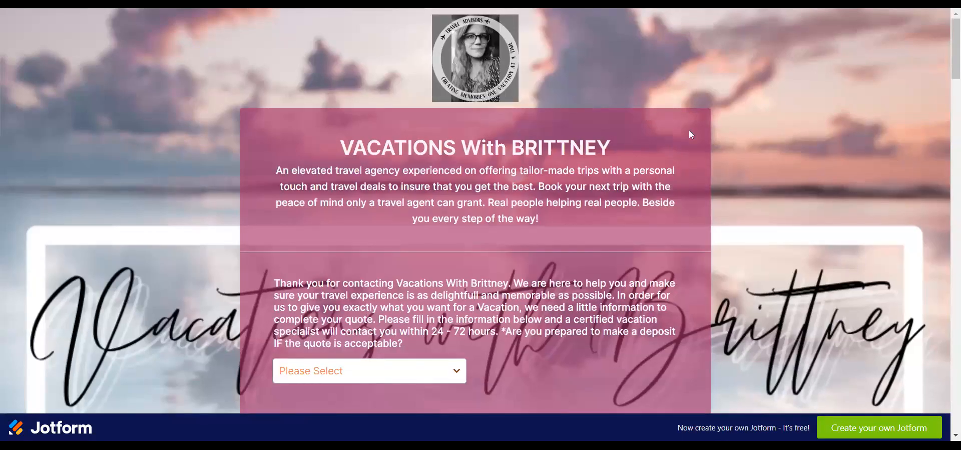
- Scroll through the Jotform travel form, looking over vacation type, travellers, destination, dates, rental car and budget questions
{"action": "scroll", "coordinate": [678, 253], "scroll_direction": "down", "scroll_amount": 3}
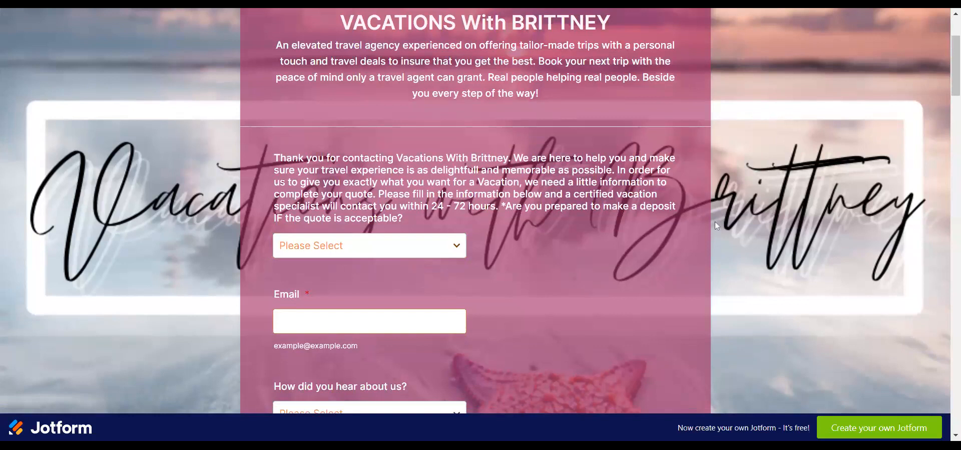
{"action": "scroll", "coordinate": [702, 247], "scroll_direction": "down", "scroll_amount": 4}
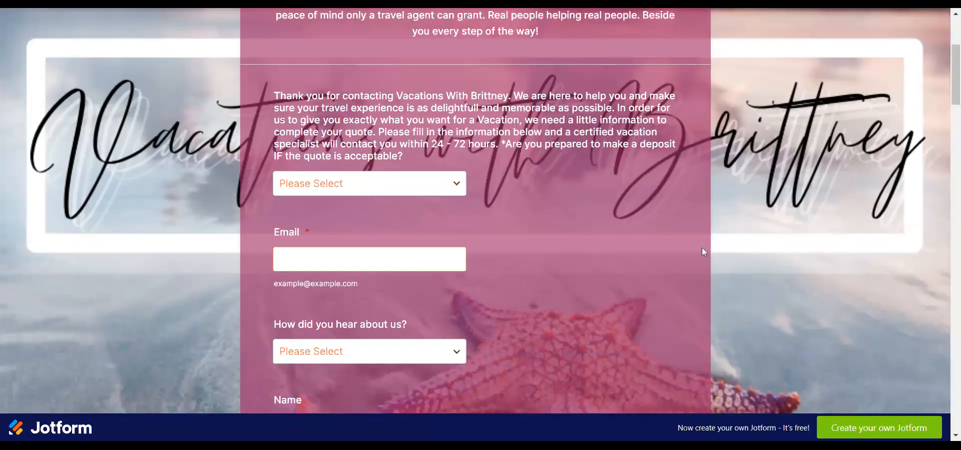
{"action": "scroll", "coordinate": [702, 248], "scroll_direction": "down", "scroll_amount": 8}
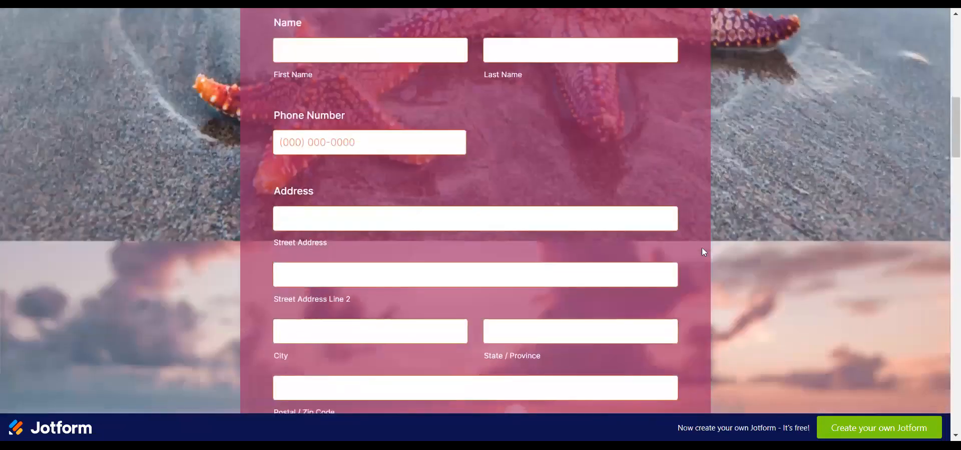
{"action": "scroll", "coordinate": [702, 247], "scroll_direction": "up", "scroll_amount": 4}
{"action": "scroll", "coordinate": [774, 205], "scroll_direction": "up", "scroll_amount": 4}
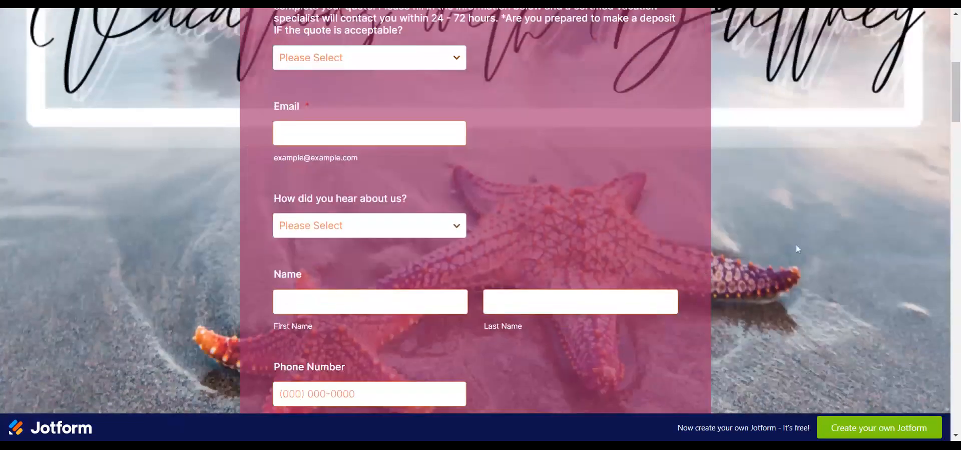
{"action": "scroll", "coordinate": [734, 172], "scroll_direction": "up", "scroll_amount": 3}
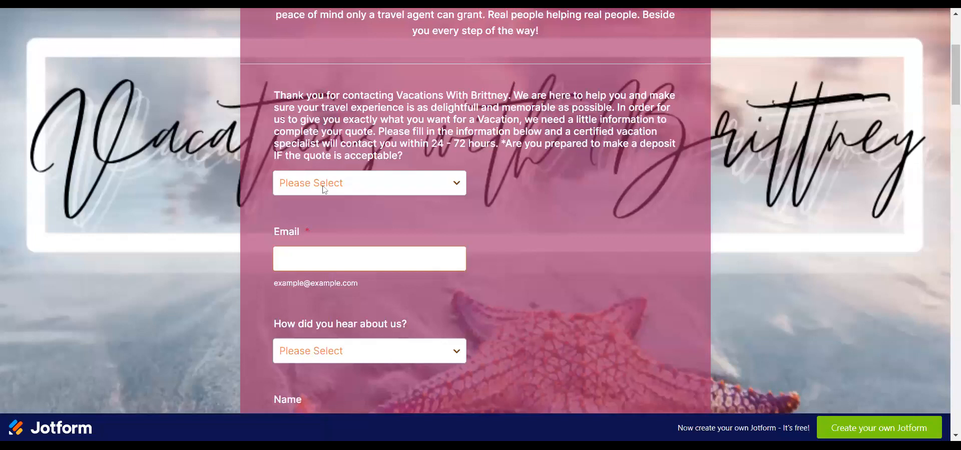
{"action": "scroll", "coordinate": [806, 206], "scroll_direction": "down", "scroll_amount": 6}
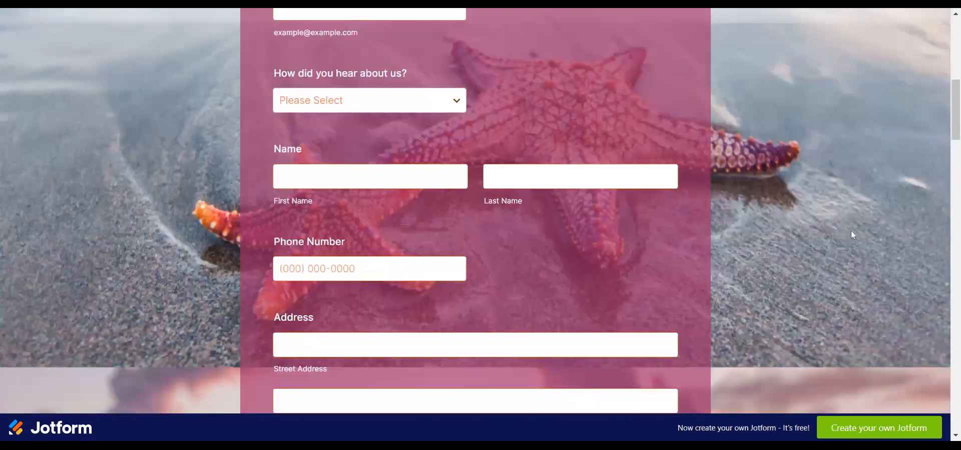
{"action": "scroll", "coordinate": [853, 234], "scroll_direction": "down", "scroll_amount": 10}
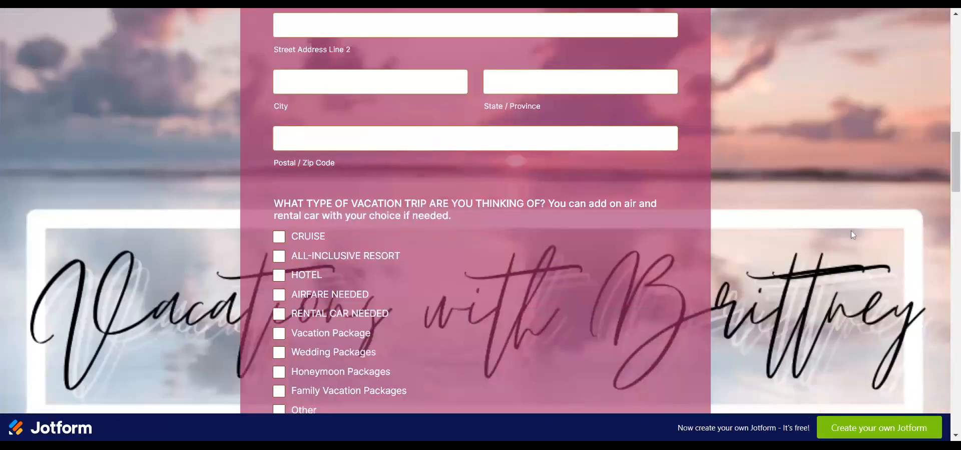
{"action": "scroll", "coordinate": [853, 234], "scroll_direction": "down", "scroll_amount": 11}
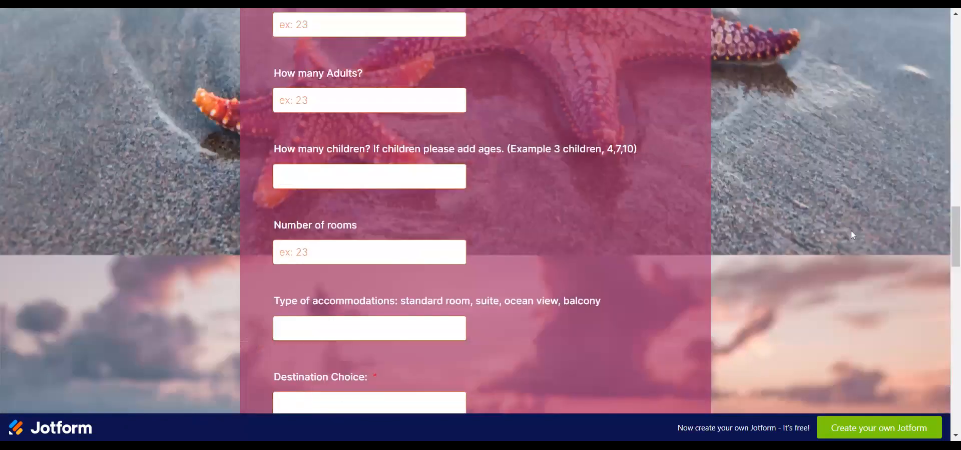
{"action": "scroll", "coordinate": [853, 233], "scroll_direction": "down", "scroll_amount": 13}
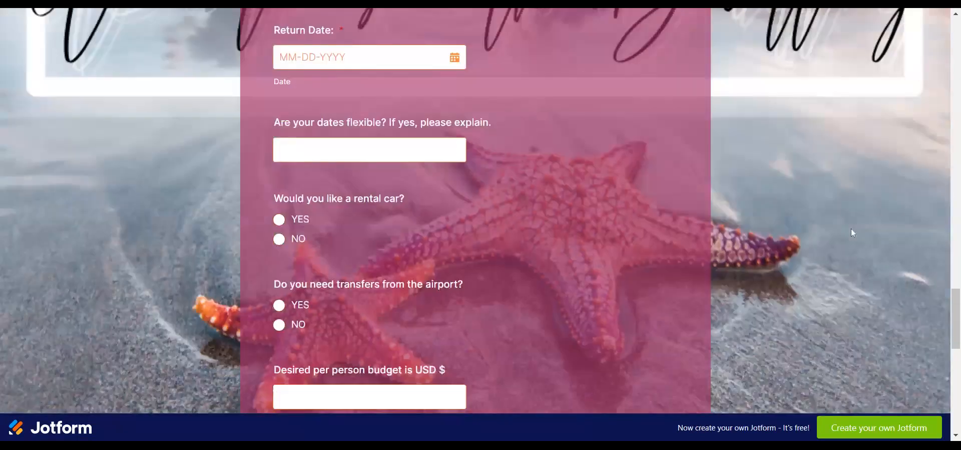
{"action": "scroll", "coordinate": [851, 228], "scroll_direction": "down", "scroll_amount": 4}
{"action": "scroll", "coordinate": [851, 225], "scroll_direction": "up", "scroll_amount": 16}
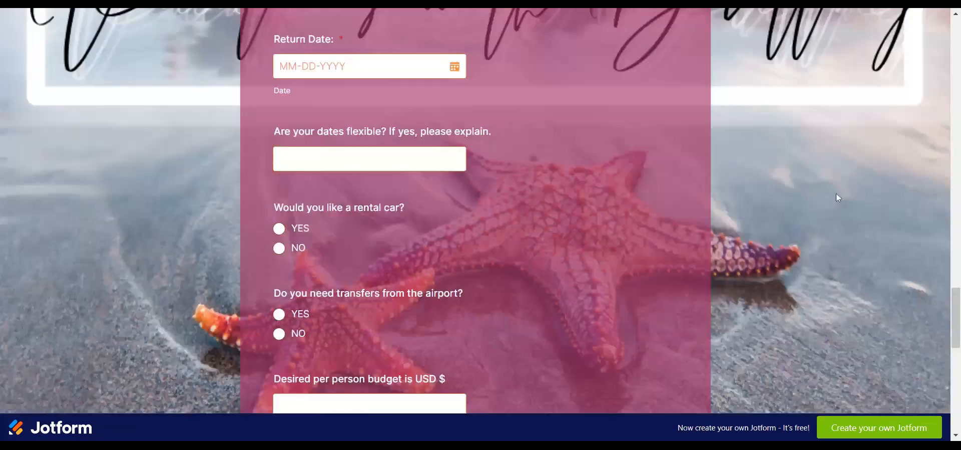
{"action": "scroll", "coordinate": [844, 179], "scroll_direction": "up", "scroll_amount": 5}
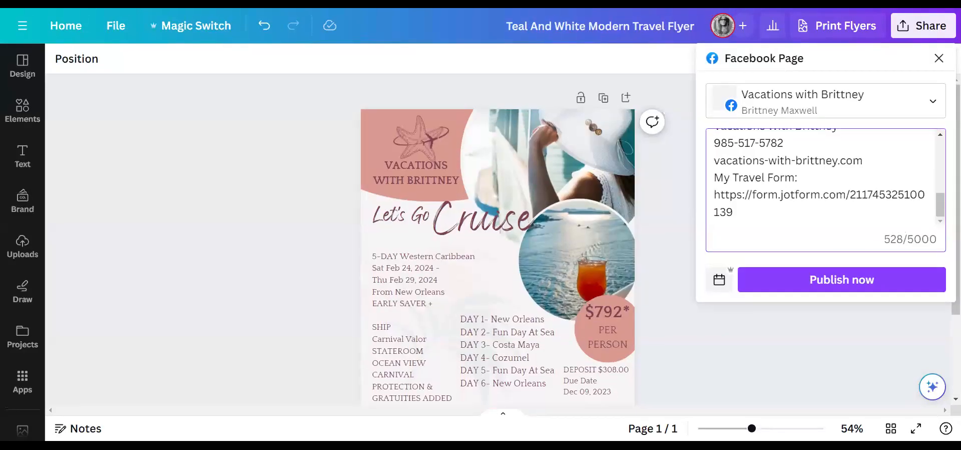
- Move the hashtags starting at #CruiseLife onto their own line and remove the stray space
{"action": "scroll", "coordinate": [821, 178], "scroll_direction": "up", "scroll_amount": 8}
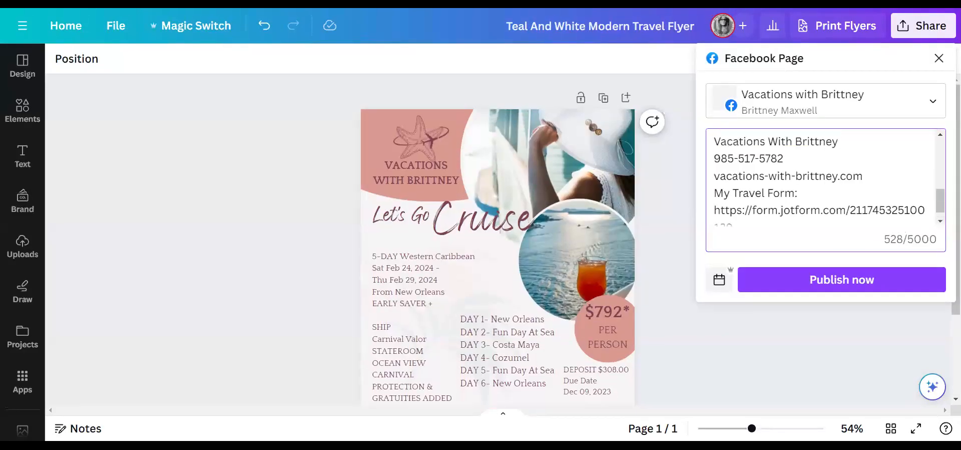
{"action": "scroll", "coordinate": [825, 178], "scroll_direction": "down", "scroll_amount": 3}
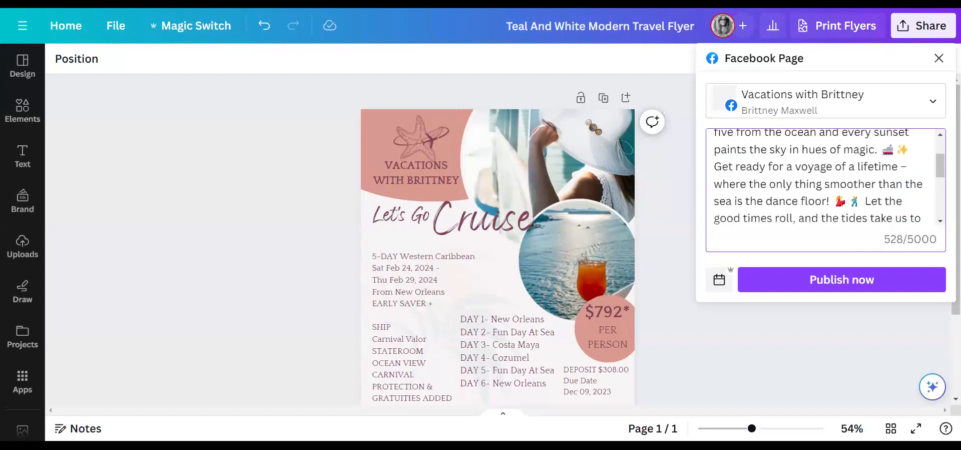
{"action": "scroll", "coordinate": [823, 178], "scroll_direction": "down", "scroll_amount": 3}
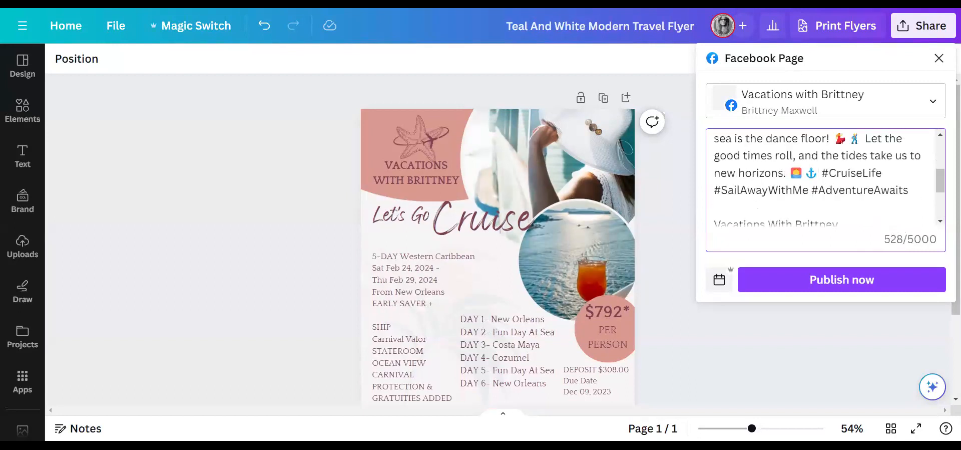
{"action": "key", "text": "Return"}
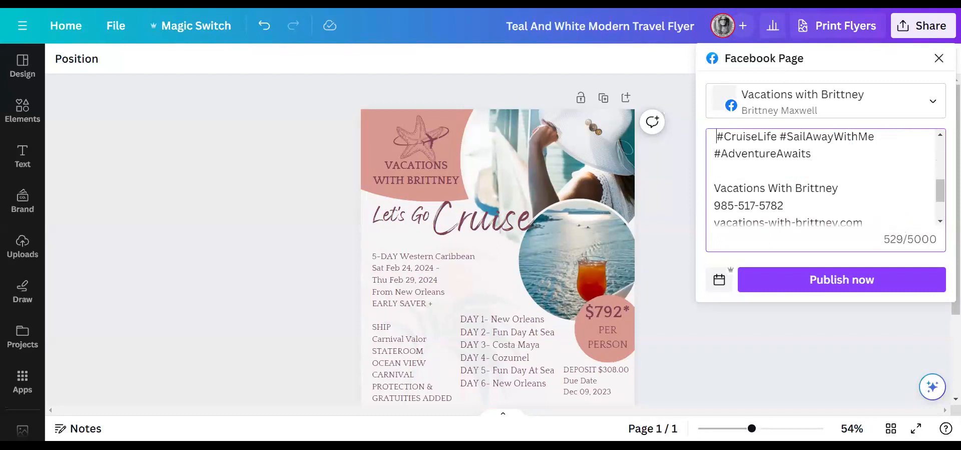
{"action": "key", "text": "Delete"}
- Review the finished caption and publish the cruise flyer to the Facebook Page
{"action": "scroll", "coordinate": [823, 178], "scroll_direction": "up", "scroll_amount": 1}
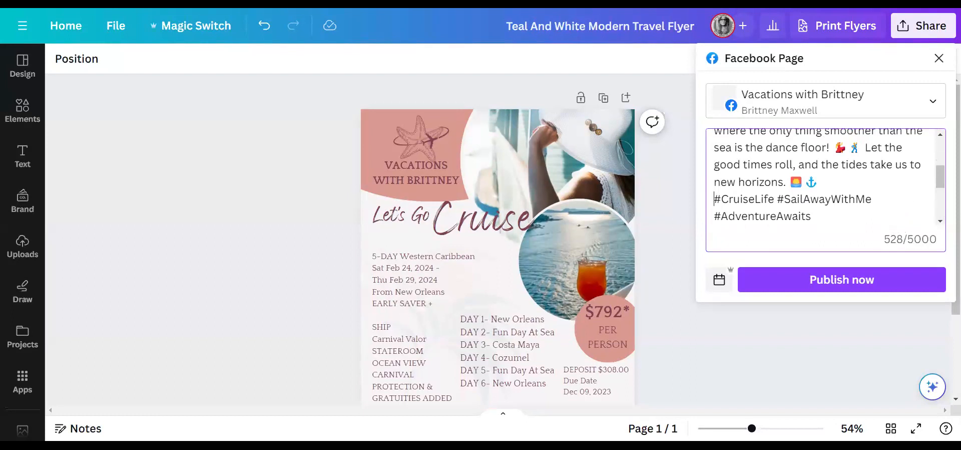
{"action": "scroll", "coordinate": [821, 178], "scroll_direction": "up", "scroll_amount": 5}
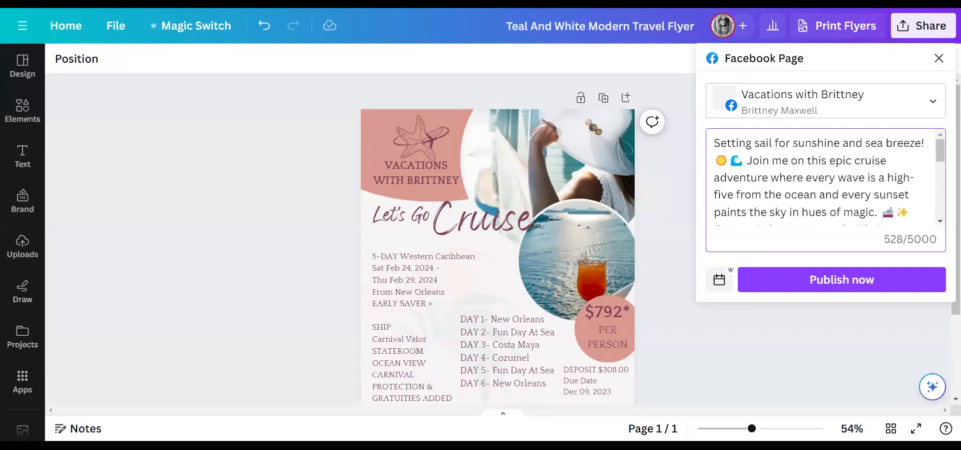
{"action": "scroll", "coordinate": [821, 178], "scroll_direction": "down", "scroll_amount": 5}
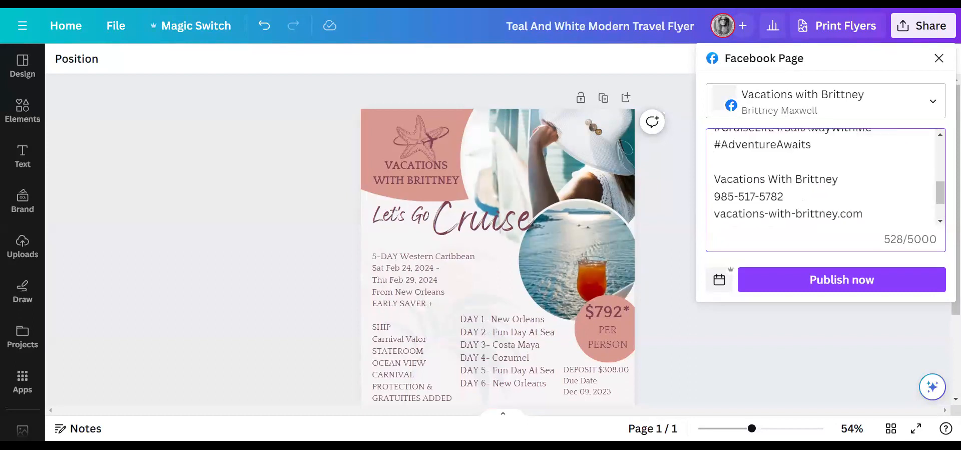
{"action": "scroll", "coordinate": [826, 177], "scroll_direction": "down", "scroll_amount": 2}
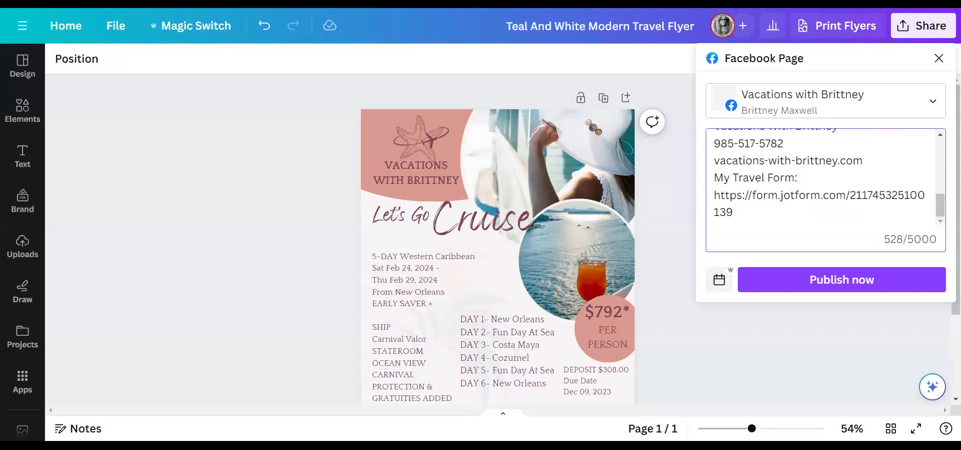
{"action": "left_click", "coordinate": [868, 281]}
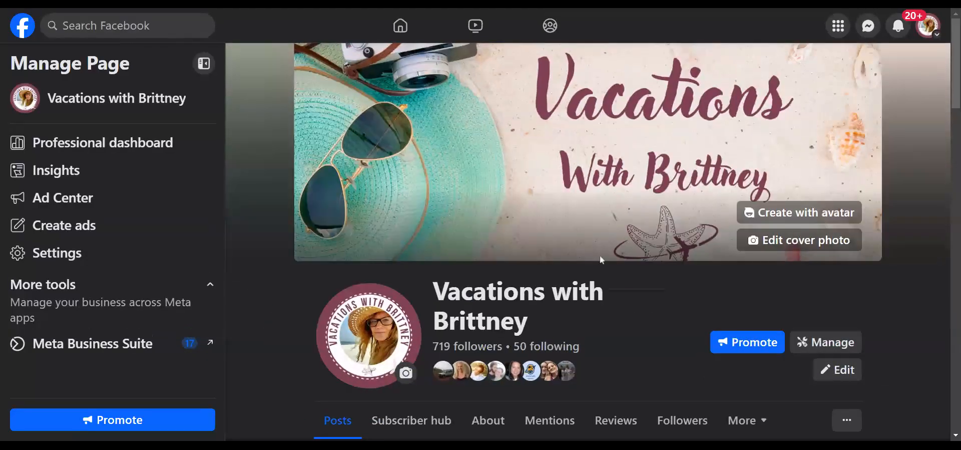
- Wait for Canva to process the design until the Post published! confirmation appears
{"action": "scroll", "coordinate": [600, 255], "scroll_direction": "down", "scroll_amount": 1}
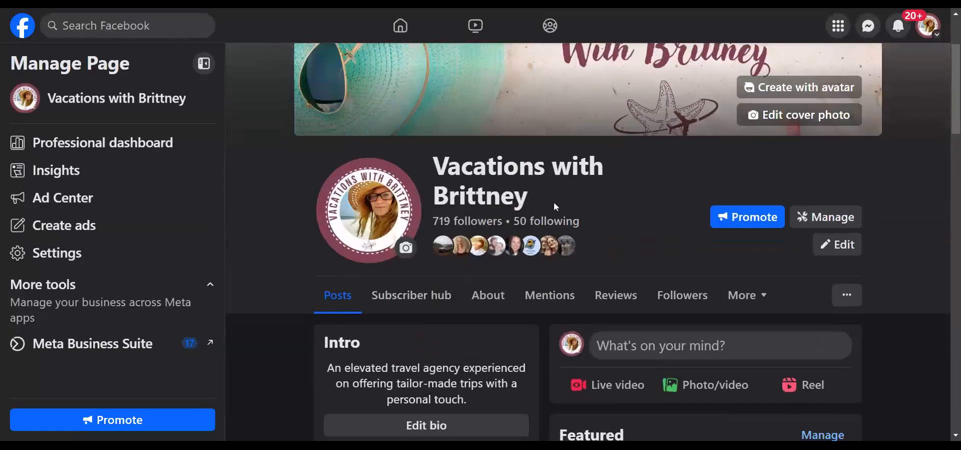
- Find the new cruise post on the Page, expand its caption and select the text through the Jotform link
{"action": "scroll", "coordinate": [653, 202], "scroll_direction": "down", "scroll_amount": 8}
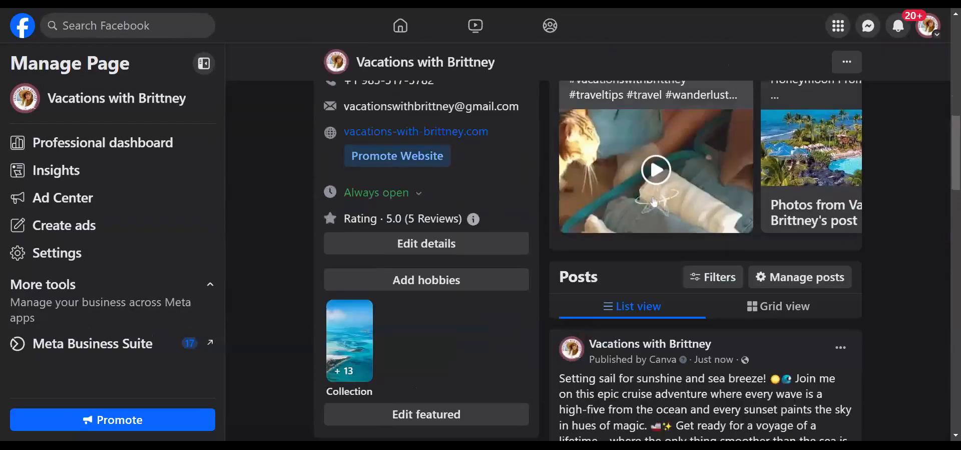
{"action": "scroll", "coordinate": [654, 202], "scroll_direction": "down", "scroll_amount": 6}
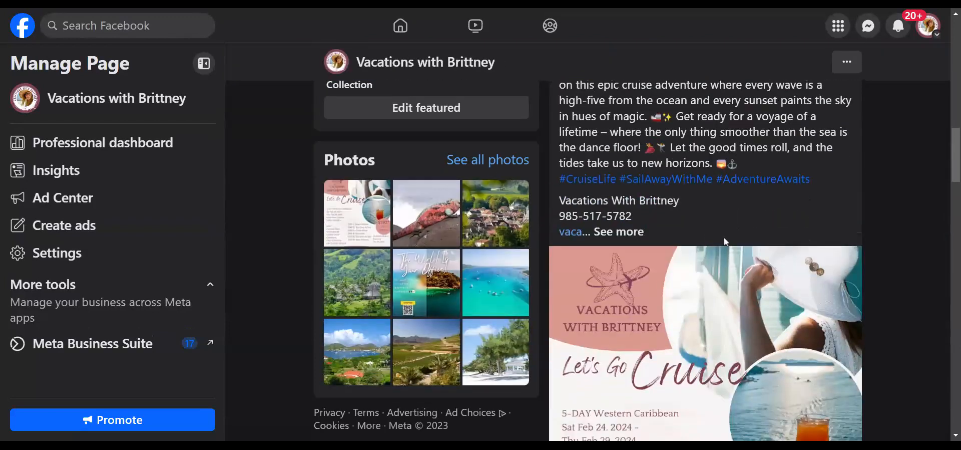
{"action": "scroll", "coordinate": [748, 231], "scroll_direction": "down", "scroll_amount": 6}
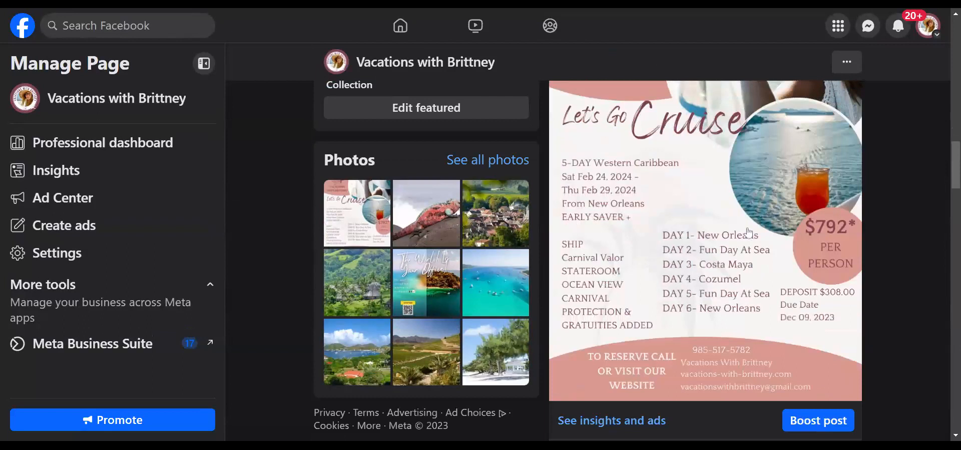
{"action": "scroll", "coordinate": [735, 280], "scroll_direction": "up", "scroll_amount": 1}
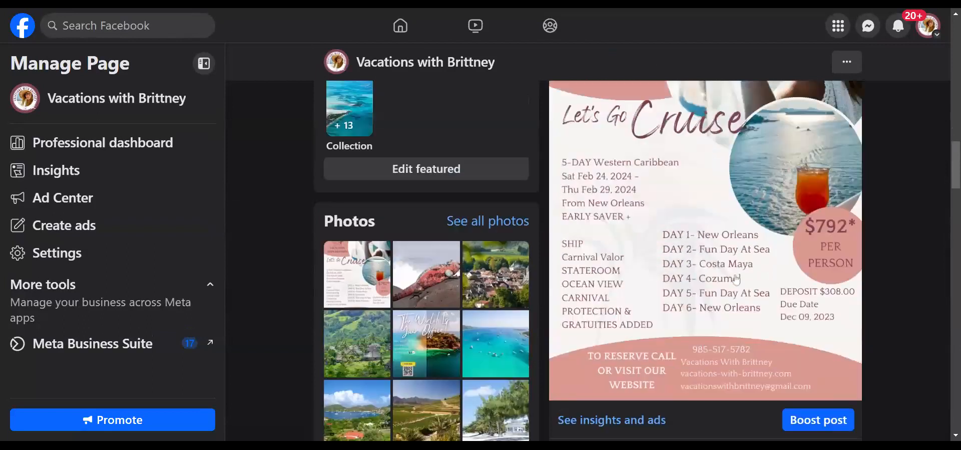
{"action": "scroll", "coordinate": [737, 279], "scroll_direction": "up", "scroll_amount": 5}
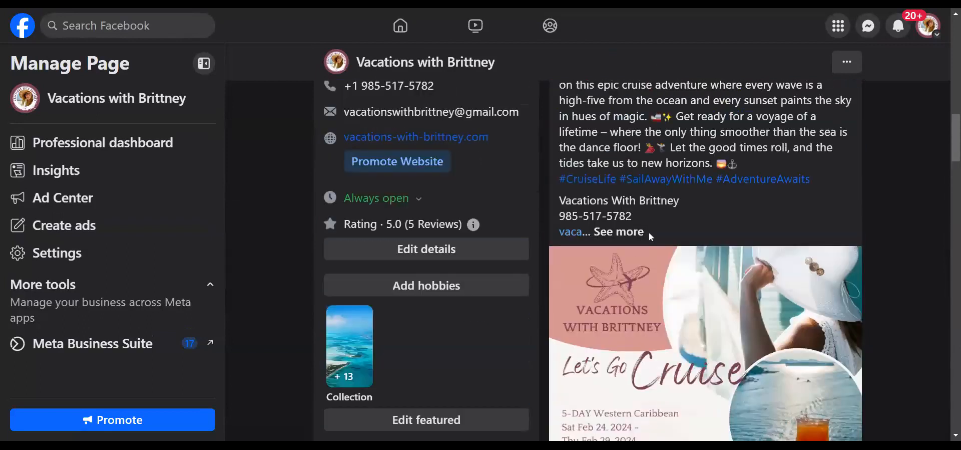
{"action": "left_click", "coordinate": [623, 235]}
{"action": "left_click_drag", "start_coordinate": [813, 260], "coordinate": [553, 194]}
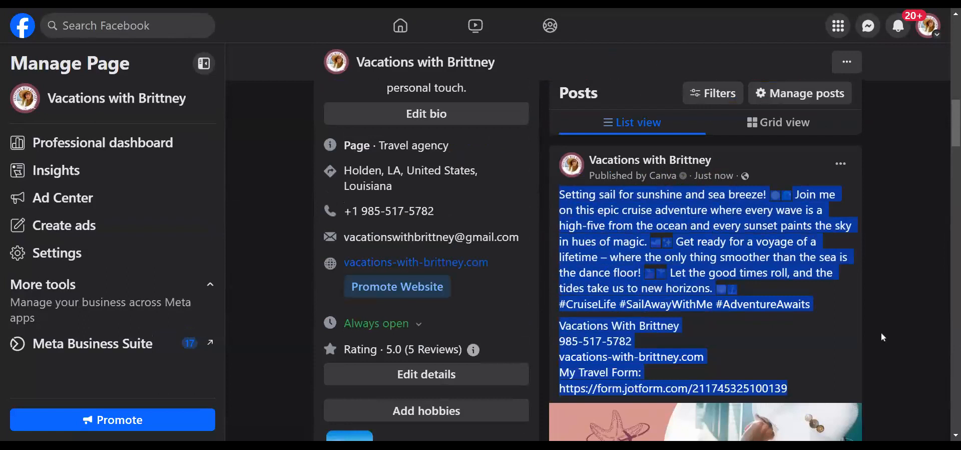
{"action": "scroll", "coordinate": [881, 333], "scroll_direction": "down", "scroll_amount": 3}
- Switch to acting as the personal profile and scroll down to the cruise flyer post
{"action": "left_click", "coordinate": [934, 29]}
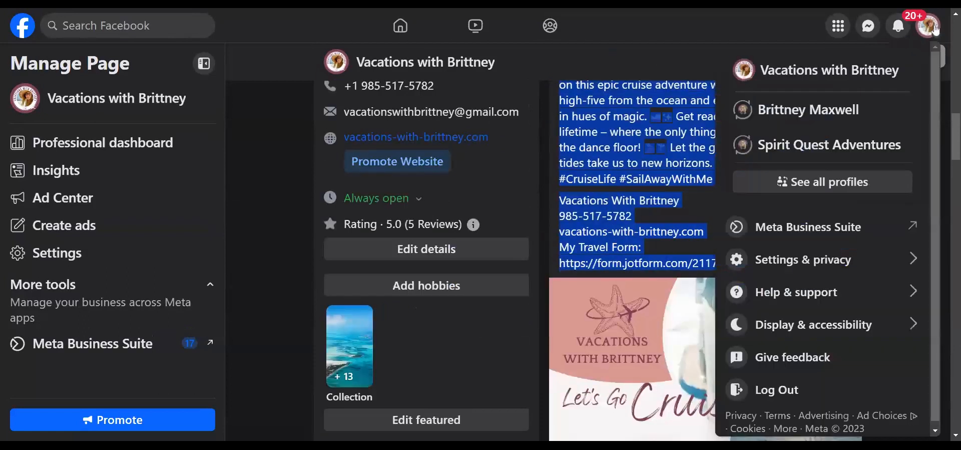
{"action": "left_click", "coordinate": [850, 114]}
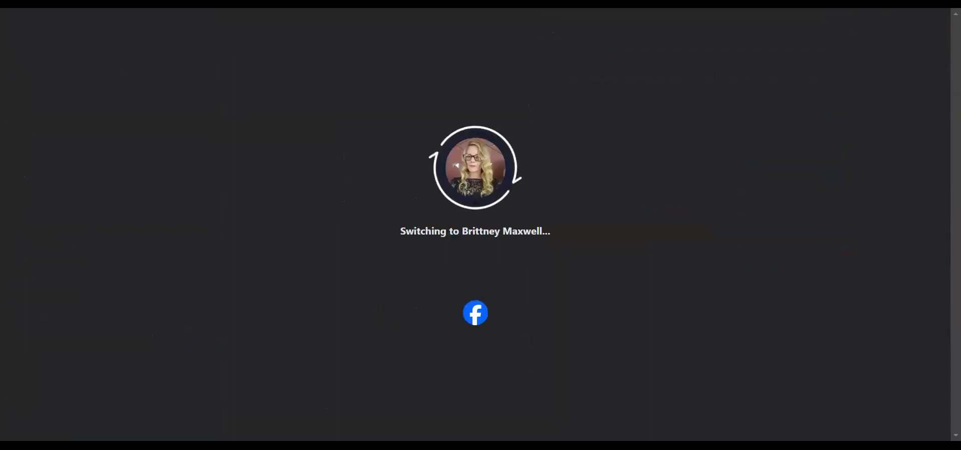
{"action": "scroll", "coordinate": [917, 305], "scroll_direction": "down", "scroll_amount": 3}
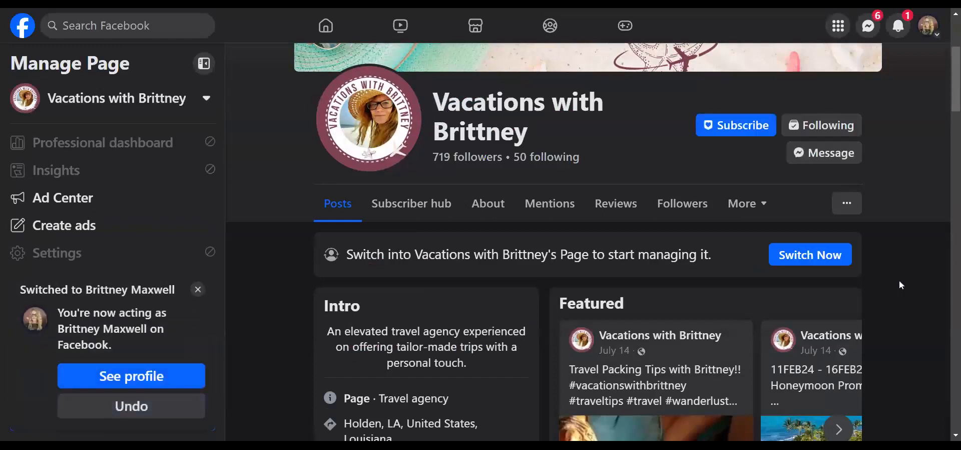
{"action": "scroll", "coordinate": [899, 279], "scroll_direction": "down", "scroll_amount": 5}
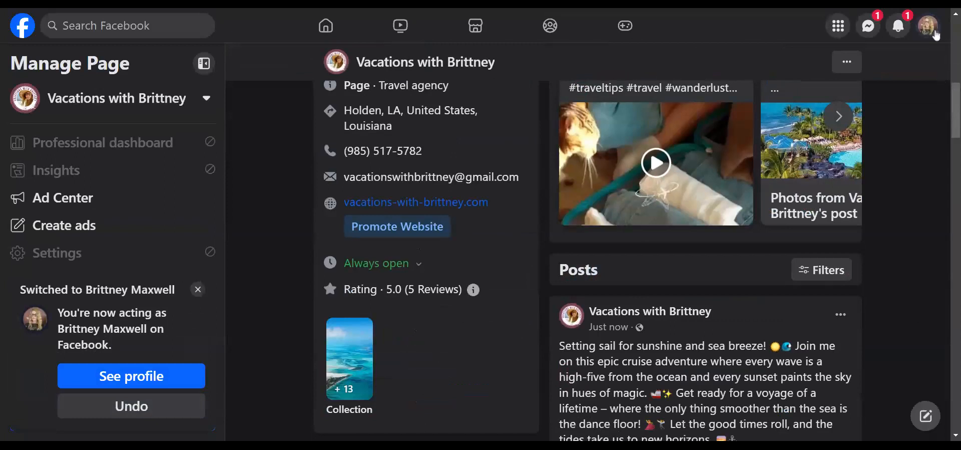
{"action": "left_click", "coordinate": [929, 25]}
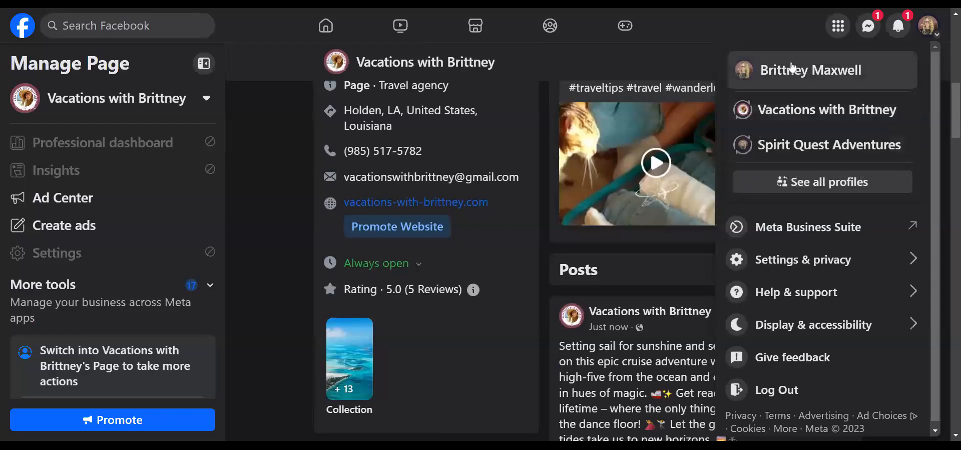
{"action": "left_click", "coordinate": [937, 37]}
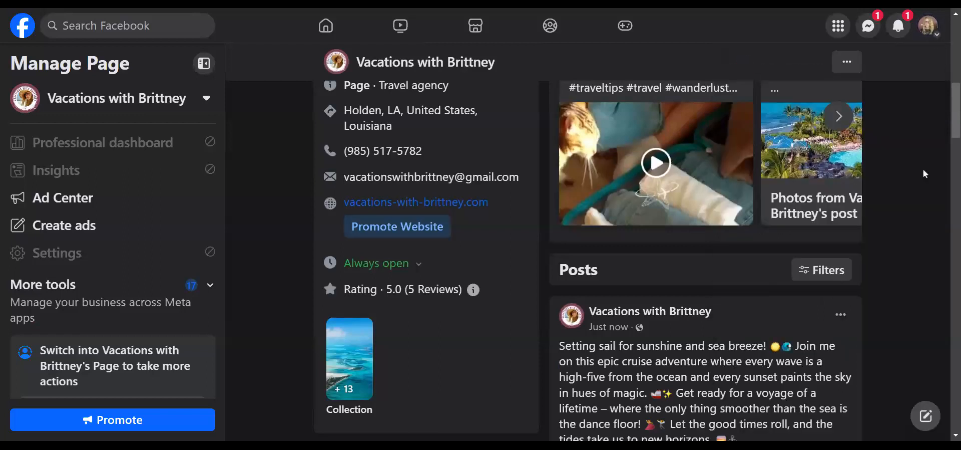
{"action": "scroll", "coordinate": [933, 191], "scroll_direction": "down", "scroll_amount": 5}
{"action": "scroll", "coordinate": [933, 197], "scroll_direction": "down", "scroll_amount": 5}
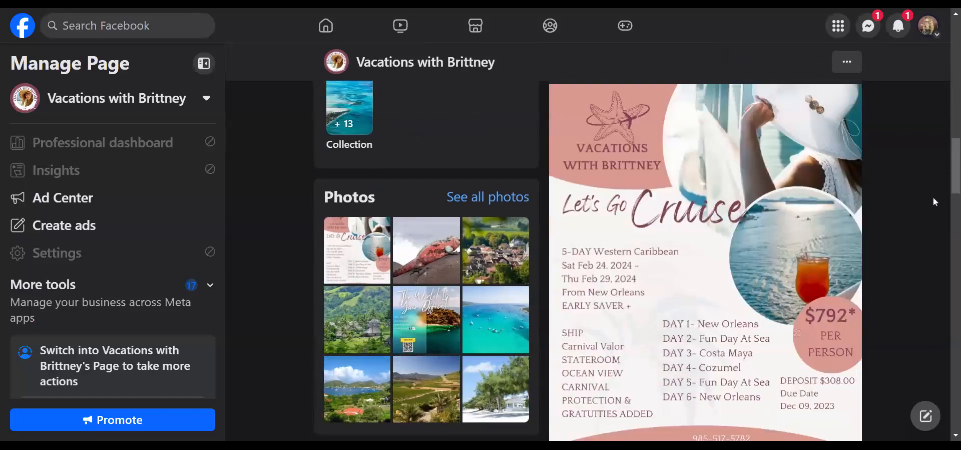
- Start a Share to Feed reshare of the cruise post and paste the prepared caption
{"action": "left_click", "coordinate": [785, 370]}
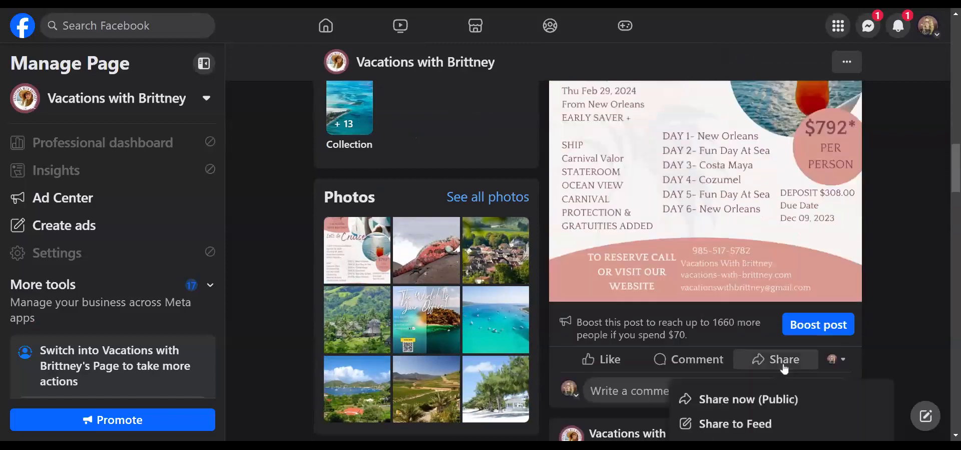
{"action": "scroll", "coordinate": [781, 368], "scroll_direction": "down", "scroll_amount": 2}
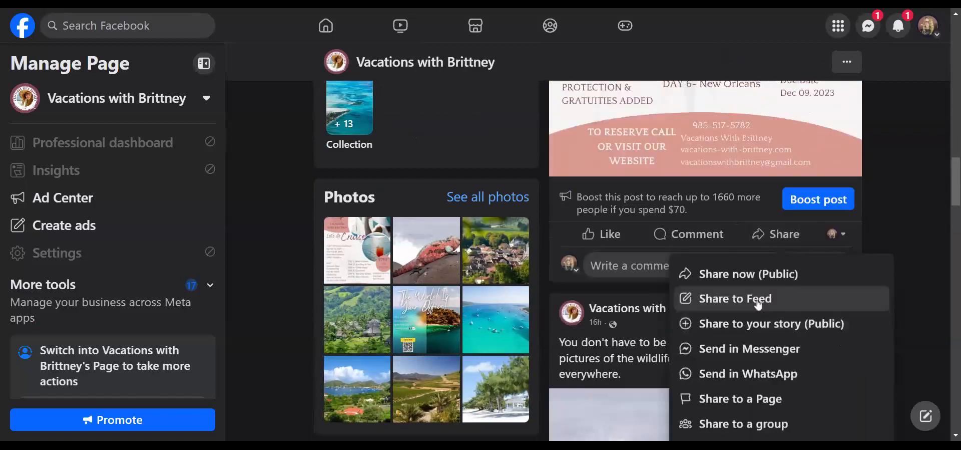
{"action": "left_click", "coordinate": [759, 299]}
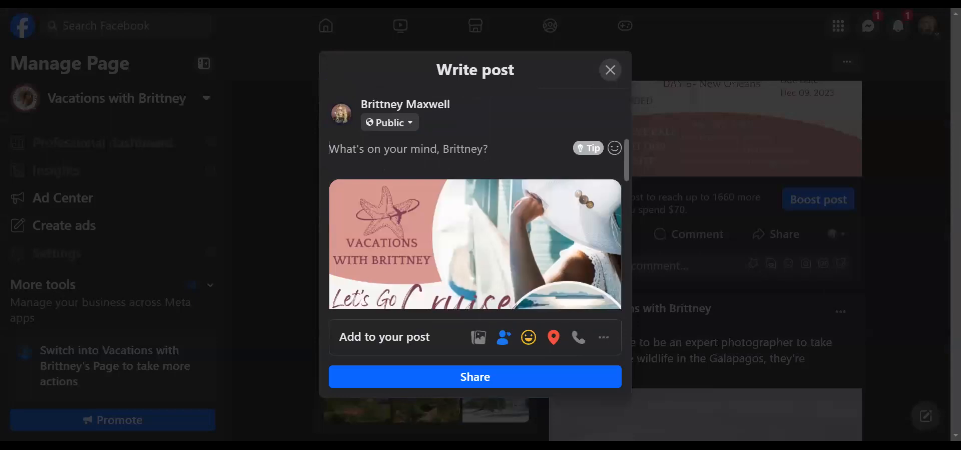
{"action": "key", "text": "ctrl+v"}
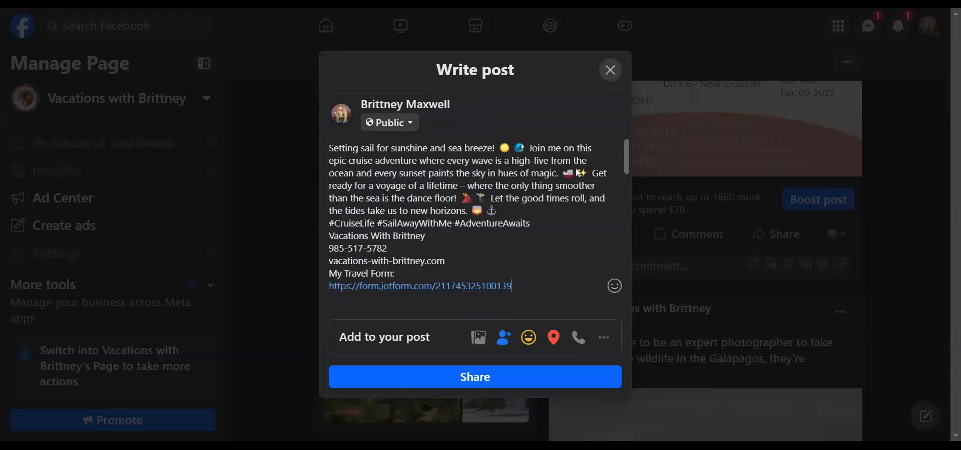
- Add blank lines between the caption, hashtags and contact block, then share to the feed
{"action": "key", "text": "Return"}
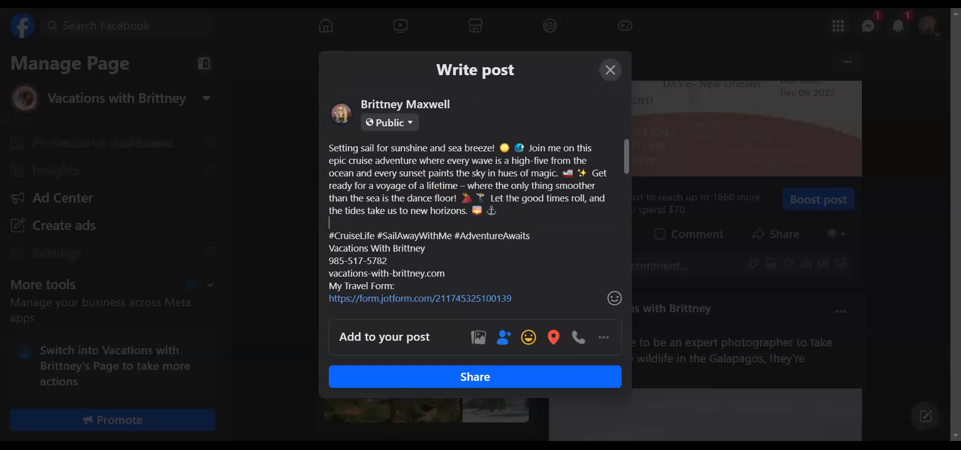
{"action": "key", "text": "ctrl+shift+Left"}
{"action": "key", "text": "Return"}
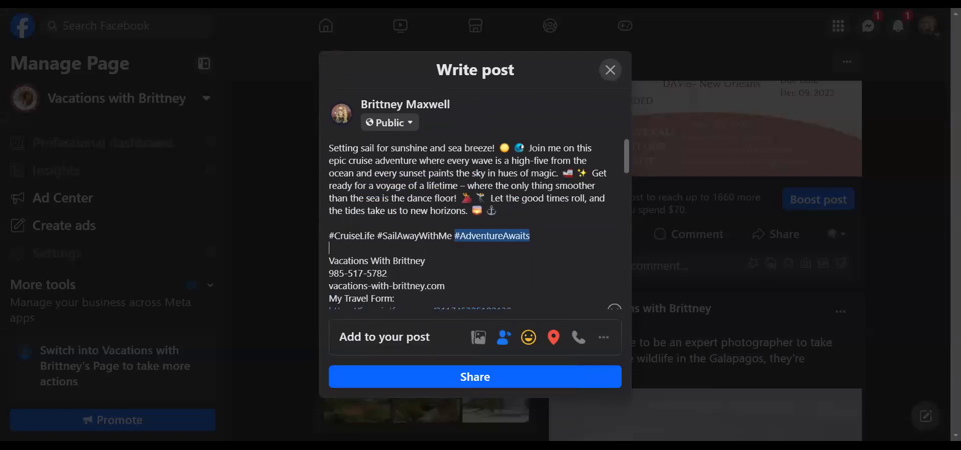
{"action": "left_click", "coordinate": [530, 235]}
{"action": "scroll", "coordinate": [530, 235], "scroll_direction": "down", "scroll_amount": 1}
{"action": "left_click_drag", "start_coordinate": [512, 248], "coordinate": [330, 140]}
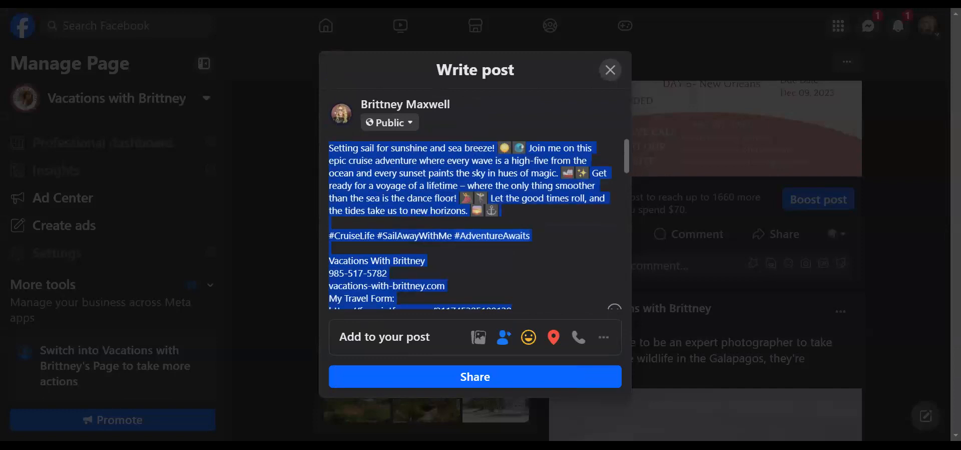
{"action": "left_click", "coordinate": [519, 262]}
{"action": "left_click", "coordinate": [490, 381]}
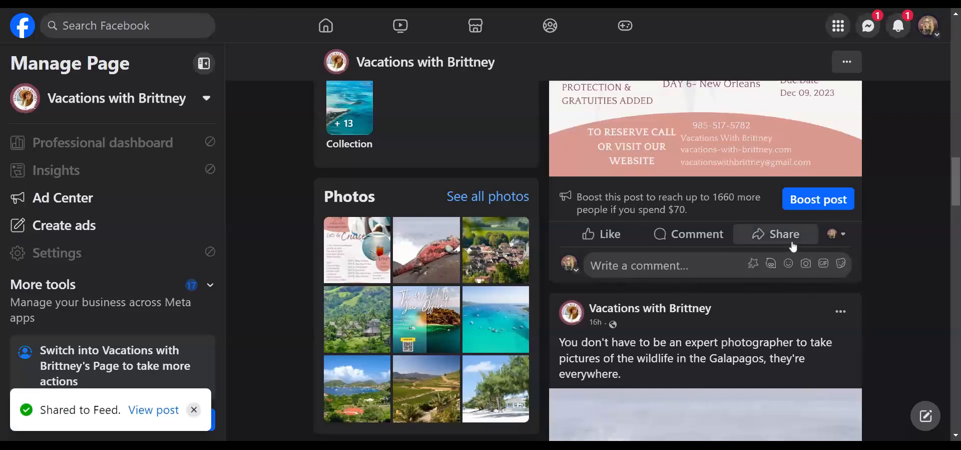
{"action": "left_click", "coordinate": [793, 245]}
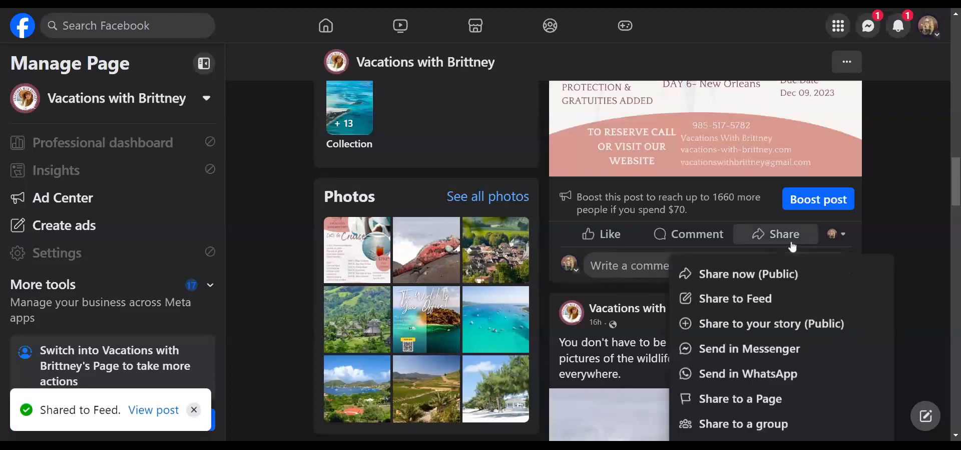
- Post the flyer to Gulf Coast Buy-Sell-Trade, pasting the hashtag caption and the contact and travel-form block
{"action": "left_click", "coordinate": [764, 425]}
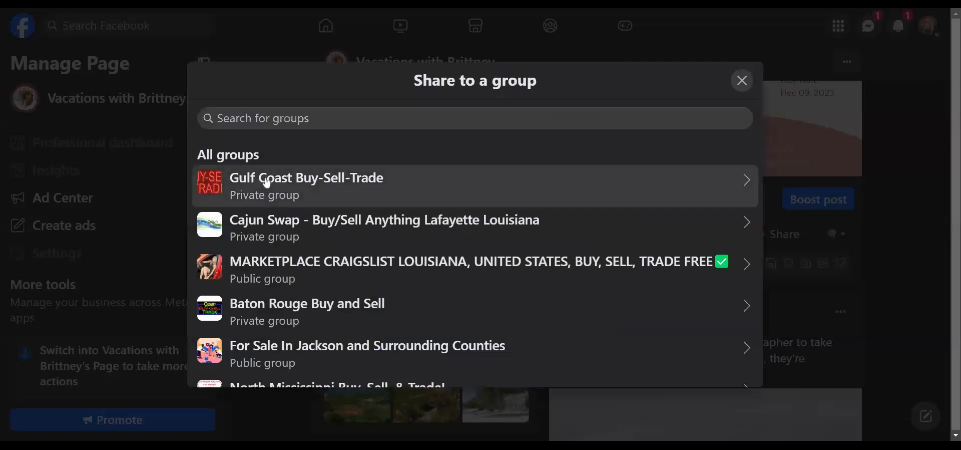
{"action": "left_click", "coordinate": [267, 183]}
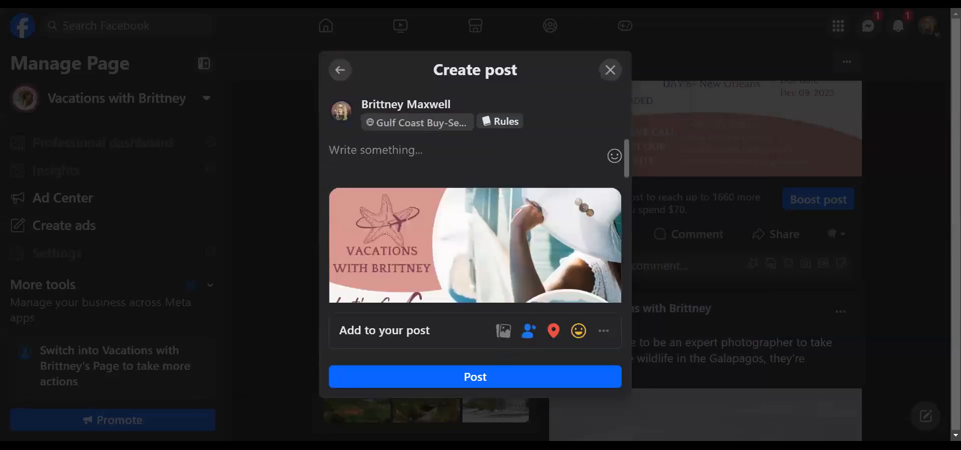
{"action": "type", "text": "Setting sail for sunshine and sea breeze! 🌞 🌊 Join me on this epic cruise adventure where every wave is a high-five from the ocean and every sunset paints the sky in hues of magic. 🚢 ✨ Get ready for a voyage of a lifetime – where the only thing smoother than the sea is the dance floor! 💃 🕺 Let the good times roll, and the tides take us to new horizons. 🌅 ⚓  #CruiseLife #SailAwayWithMe #AdventureAwaits"}
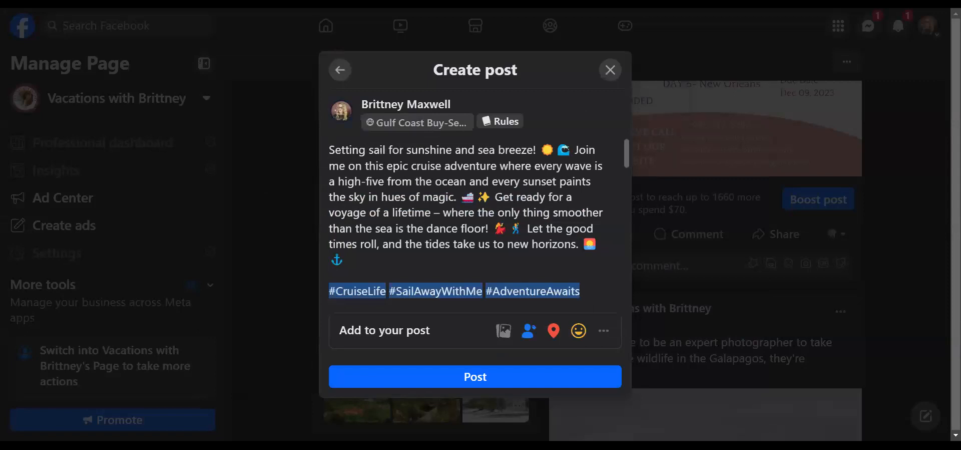
{"action": "key", "text": "ctrl+v"}
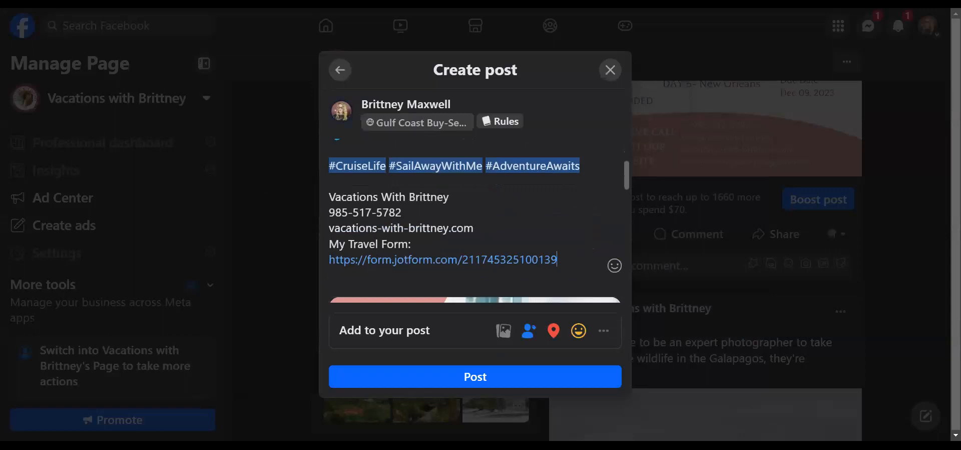
{"action": "scroll", "coordinate": [526, 234], "scroll_direction": "down", "scroll_amount": 5}
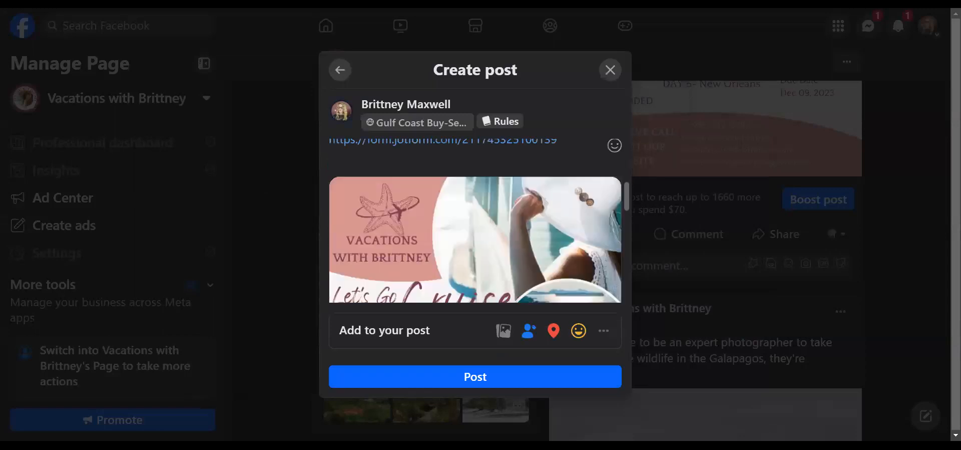
{"action": "scroll", "coordinate": [525, 234], "scroll_direction": "up", "scroll_amount": 3}
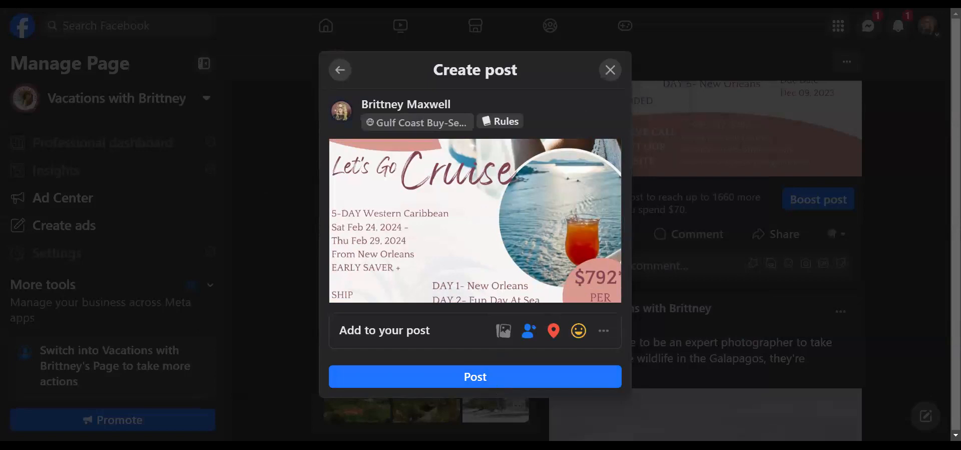
{"action": "left_click", "coordinate": [488, 380]}
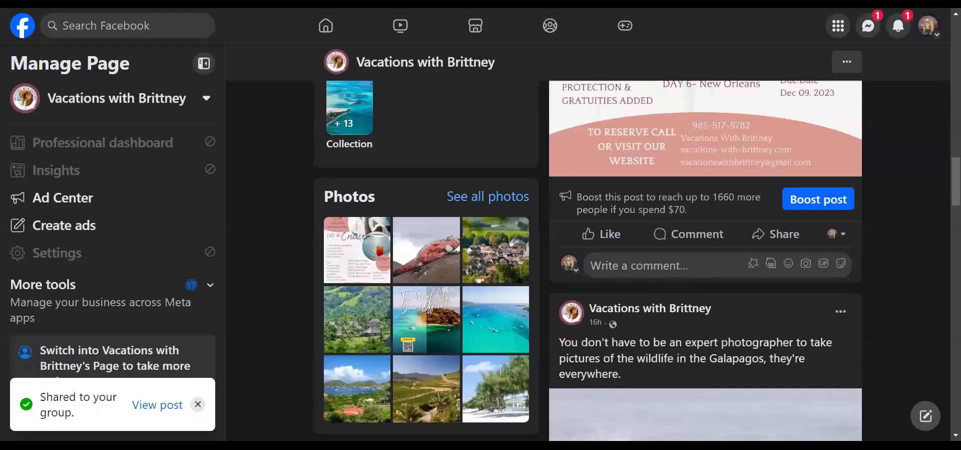
- Share the flyer to the Cajun Swap - Buy/Sell Anything Lafayette Louisiana group with the pasted caption
{"action": "left_click", "coordinate": [767, 238]}
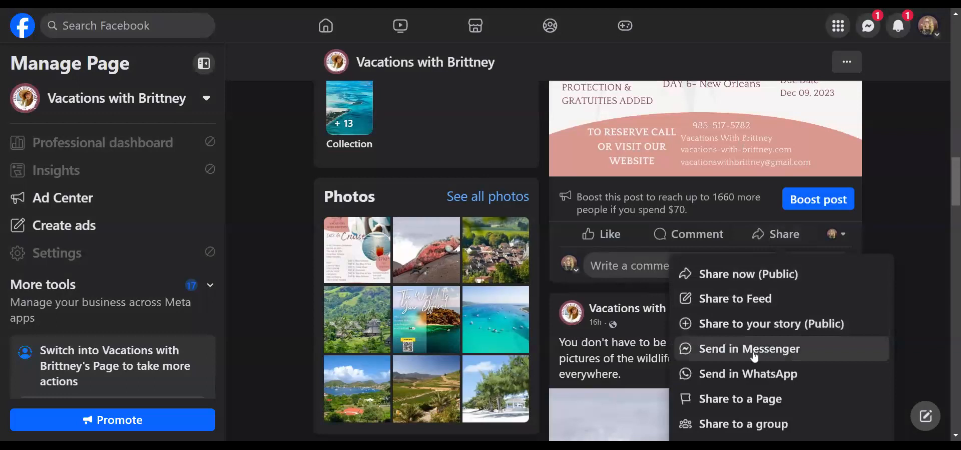
{"action": "scroll", "coordinate": [751, 356], "scroll_direction": "down", "scroll_amount": 1}
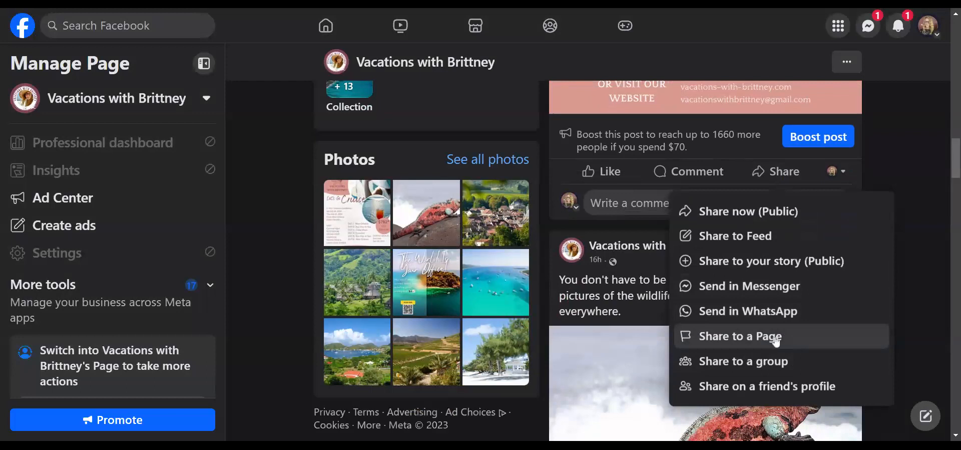
{"action": "scroll", "coordinate": [776, 341], "scroll_direction": "up", "scroll_amount": 3}
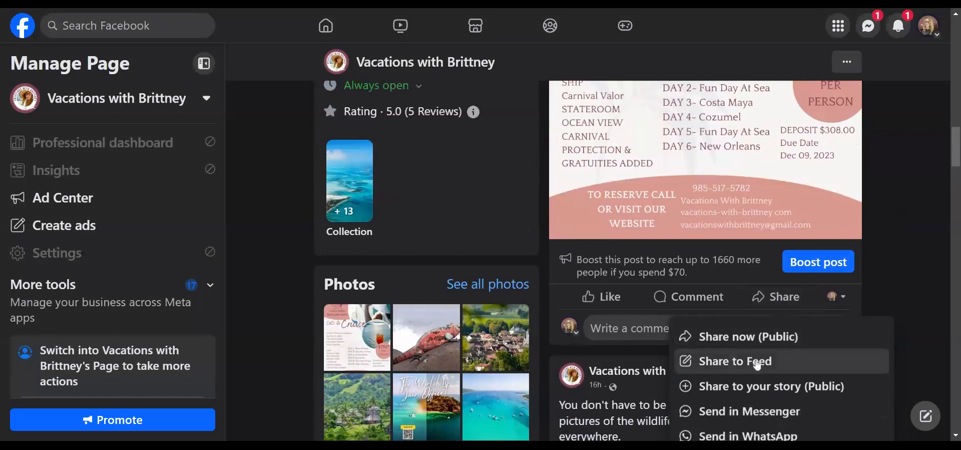
{"action": "scroll", "coordinate": [761, 361], "scroll_direction": "down", "scroll_amount": 3}
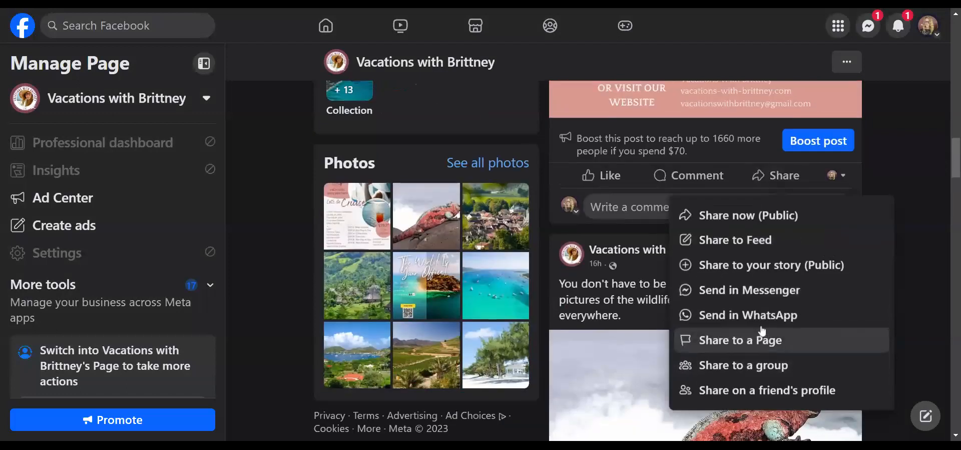
{"action": "scroll", "coordinate": [823, 126], "scroll_direction": "up", "scroll_amount": 3}
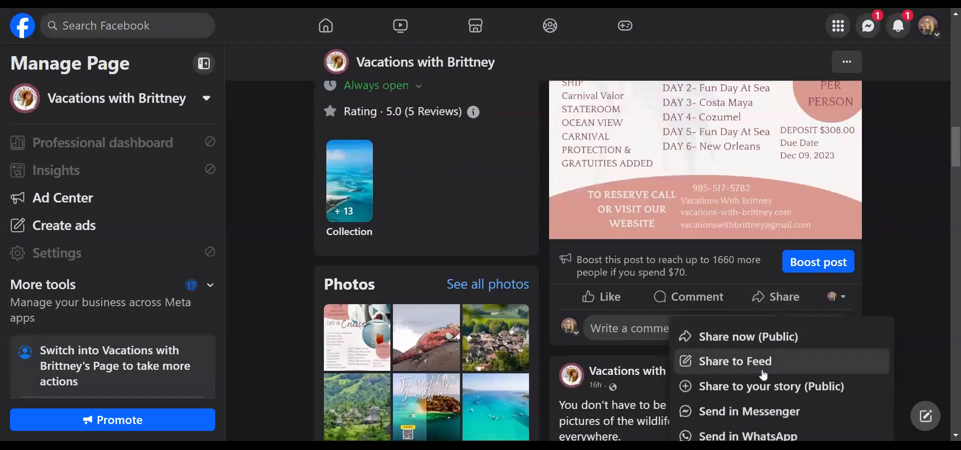
{"action": "scroll", "coordinate": [775, 373], "scroll_direction": "down", "scroll_amount": 3}
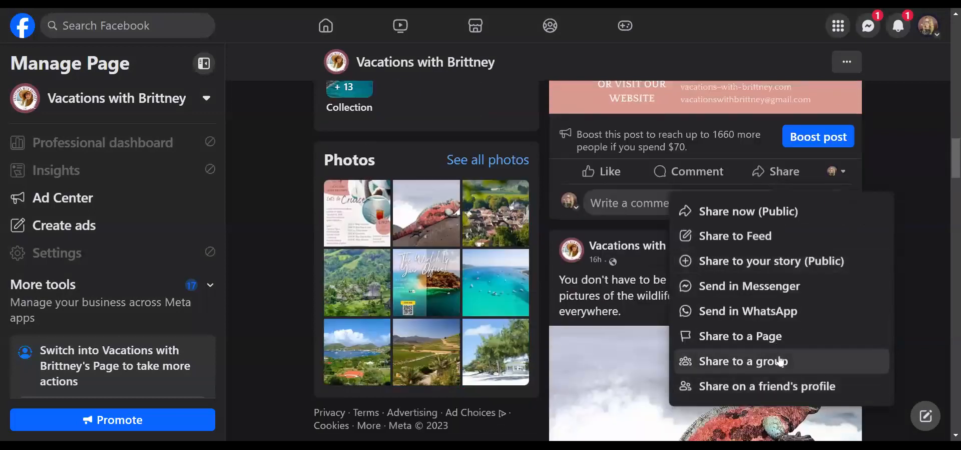
{"action": "left_click", "coordinate": [780, 359]}
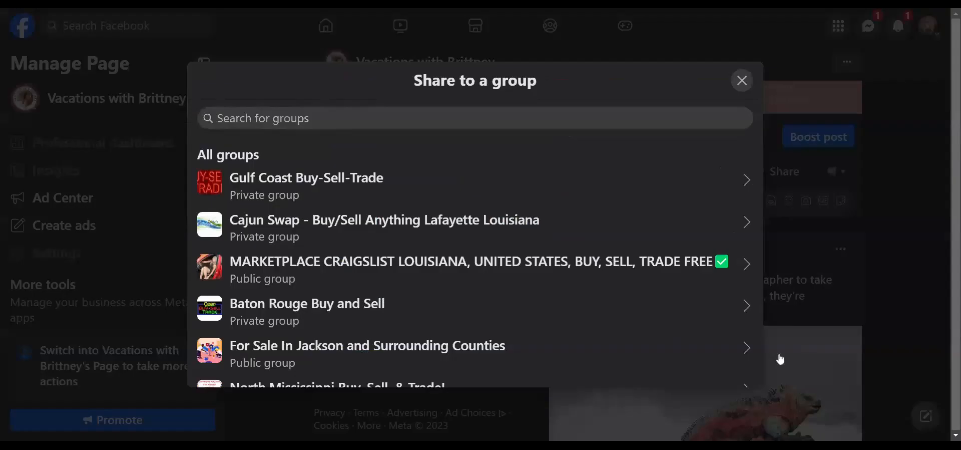
{"action": "left_click", "coordinate": [321, 233]}
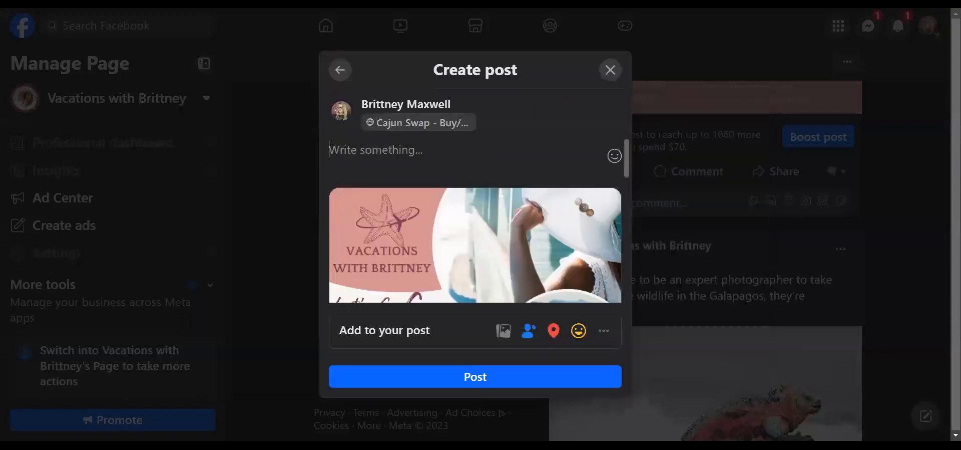
{"action": "key", "text": "ctrl+v"}
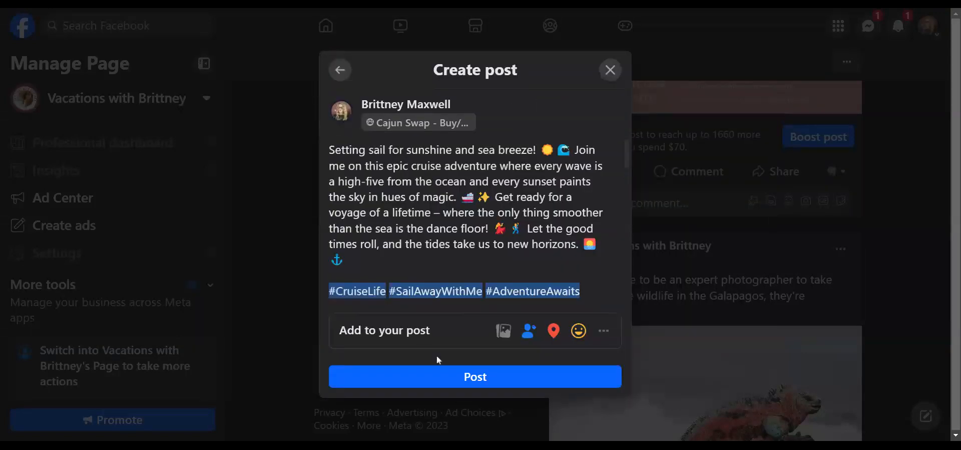
{"action": "left_click", "coordinate": [472, 378]}
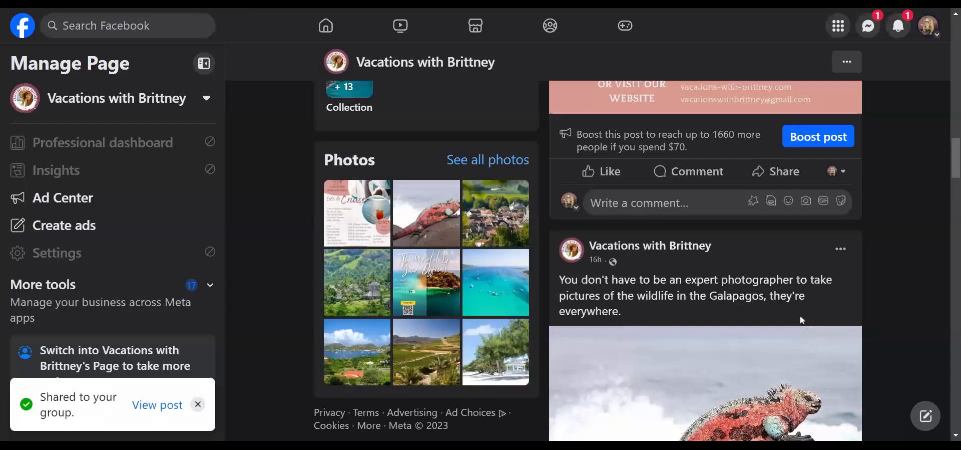
{"action": "scroll", "coordinate": [801, 320], "scroll_direction": "up", "scroll_amount": 2}
- Share the flyer post to the next public group with the pasted cruise caption and post it
{"action": "left_click", "coordinate": [783, 303]}
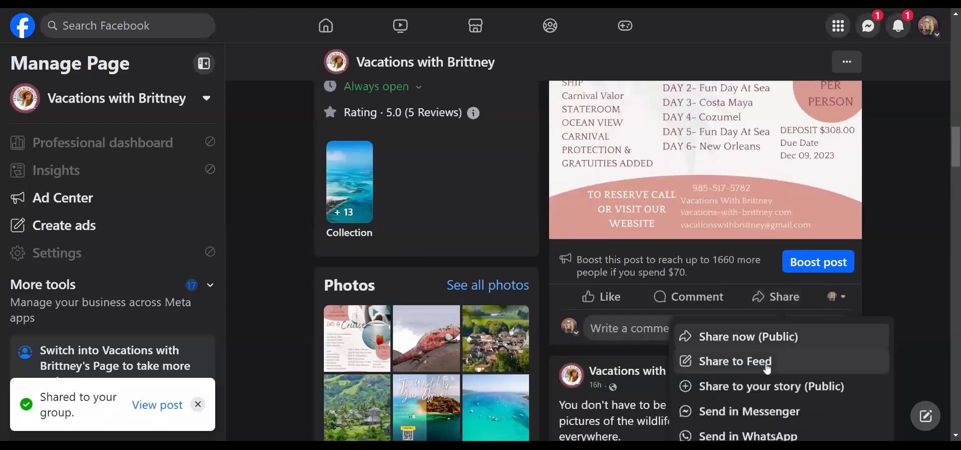
{"action": "scroll", "coordinate": [770, 374], "scroll_direction": "down", "scroll_amount": 2}
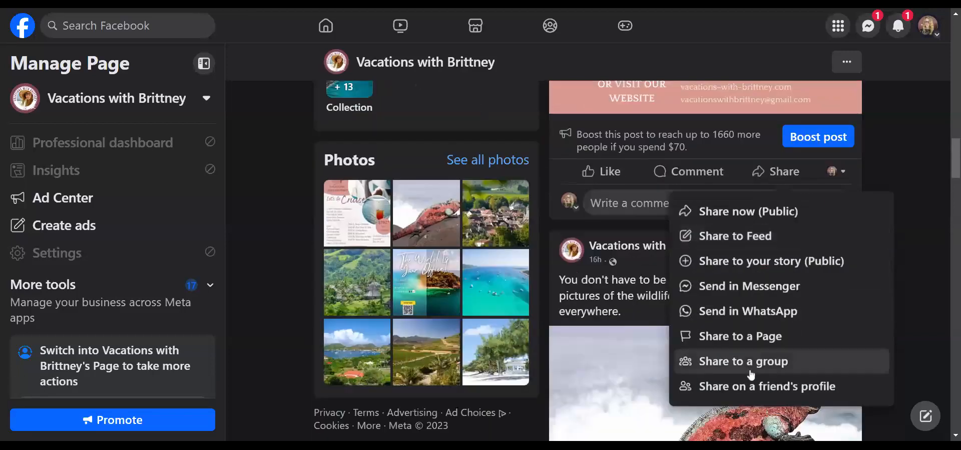
{"action": "left_click", "coordinate": [742, 363]}
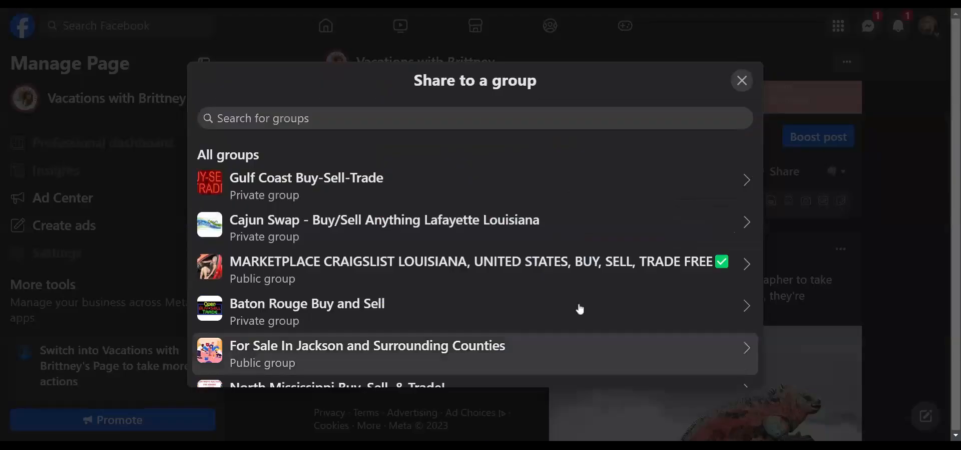
{"action": "left_click", "coordinate": [318, 266]}
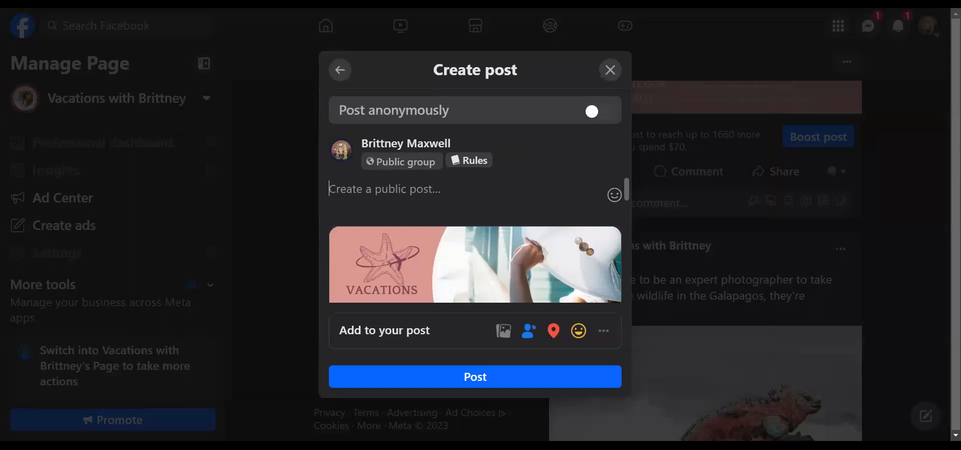
{"action": "type", "text": "Setting sail for sunshine and sea breeze! ☀️ 🌊 Join me on this epic cruise adventure where every wave is a high-five from the ocean and every sunset paints the sky in hues of magic. 🚢 ✨ Get ready for a voyage of a lifetime – where the only thing smoother than the sea is the dance floor! 💃 🕺 Let the good times roll, and the tides take us to new horizons. 🌅 ⚓"}
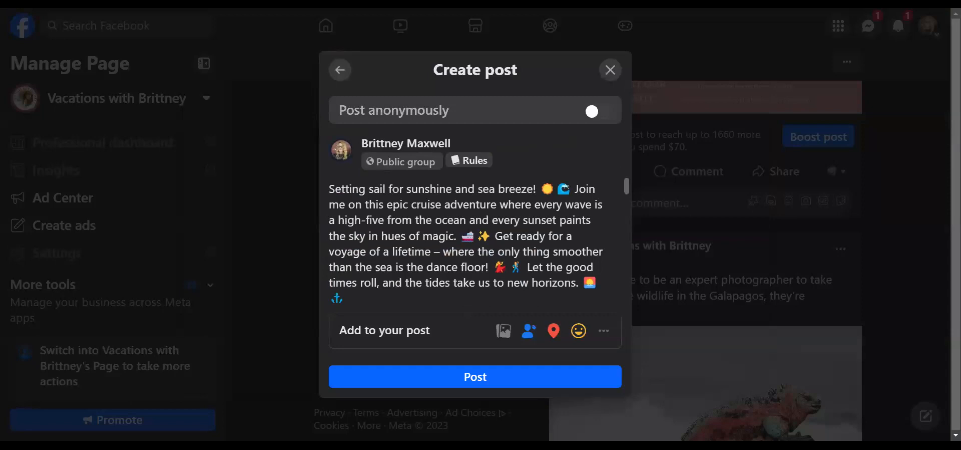
{"action": "scroll", "coordinate": [475, 240], "scroll_direction": "down", "scroll_amount": 4}
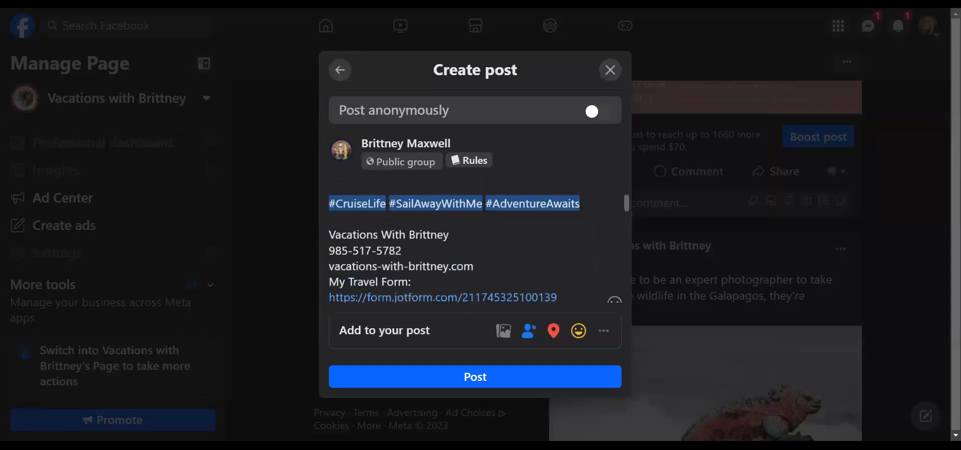
{"action": "left_click", "coordinate": [476, 382]}
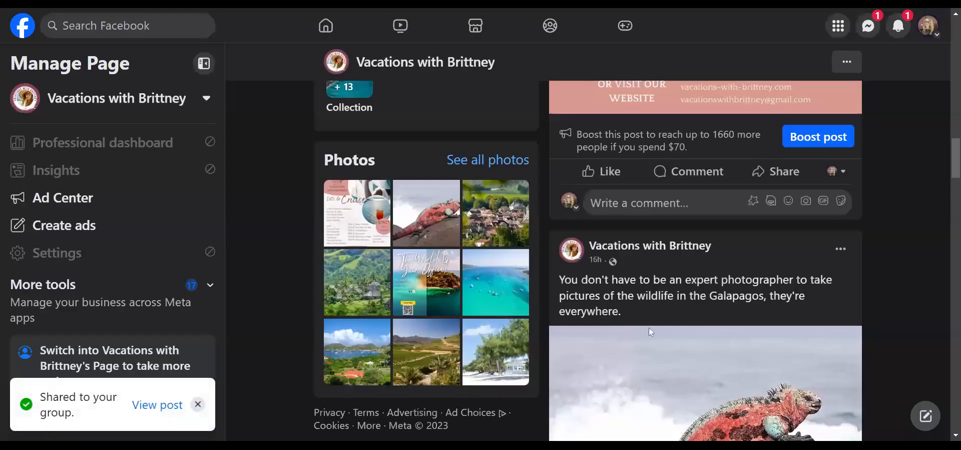
- Share the flyer post to the Baton Rouge Buy and Sell group with the pasted cruise caption
{"action": "scroll", "coordinate": [709, 314], "scroll_direction": "up", "scroll_amount": 2}
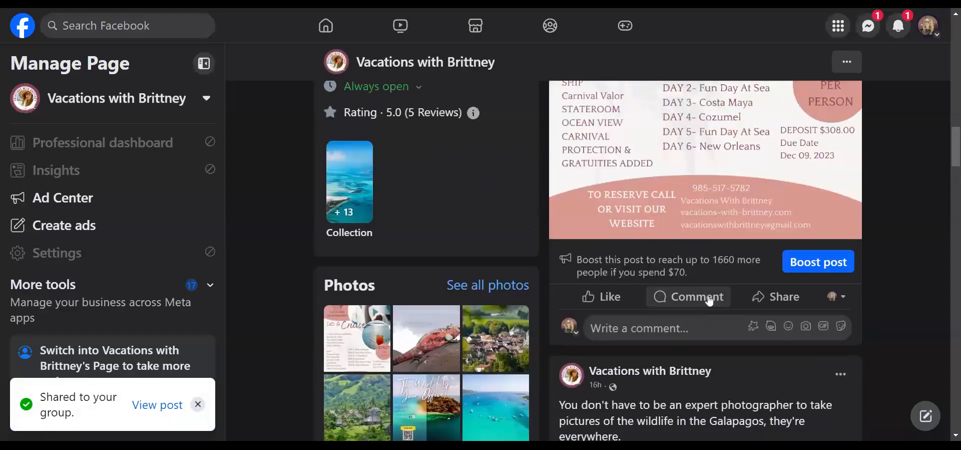
{"action": "left_click", "coordinate": [763, 303]}
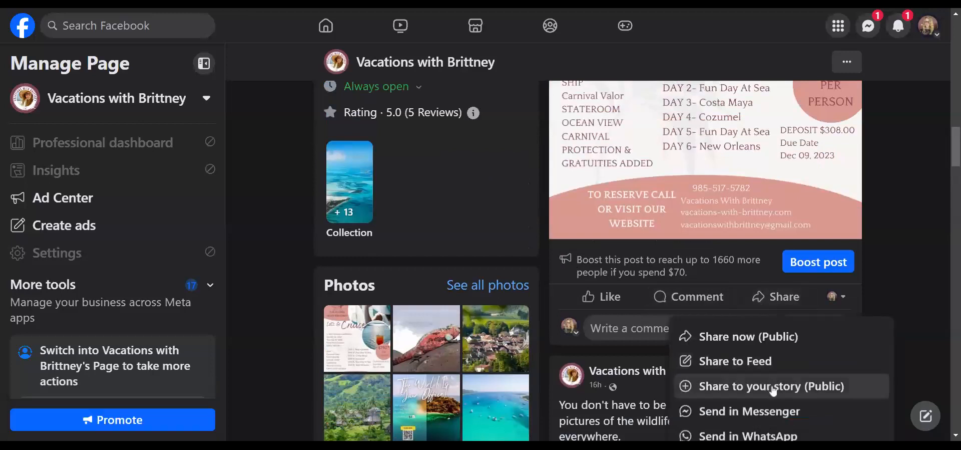
{"action": "scroll", "coordinate": [751, 357], "scroll_direction": "down", "scroll_amount": 2}
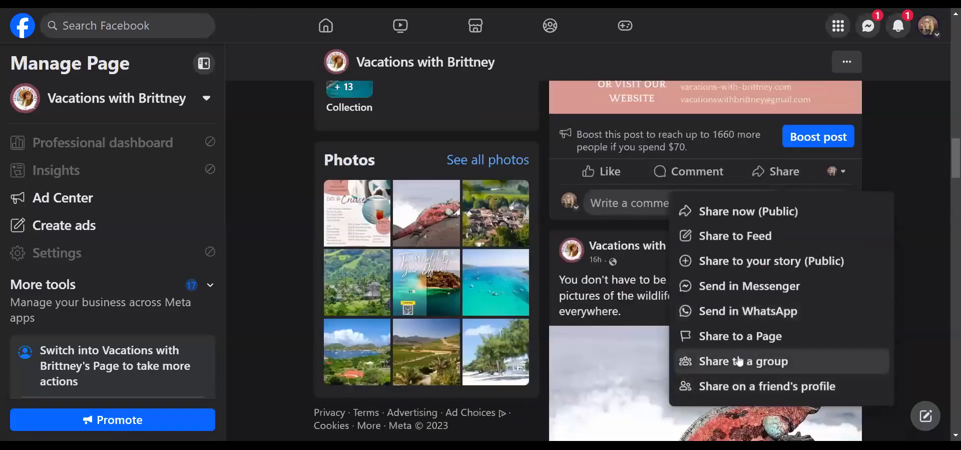
{"action": "left_click", "coordinate": [739, 361]}
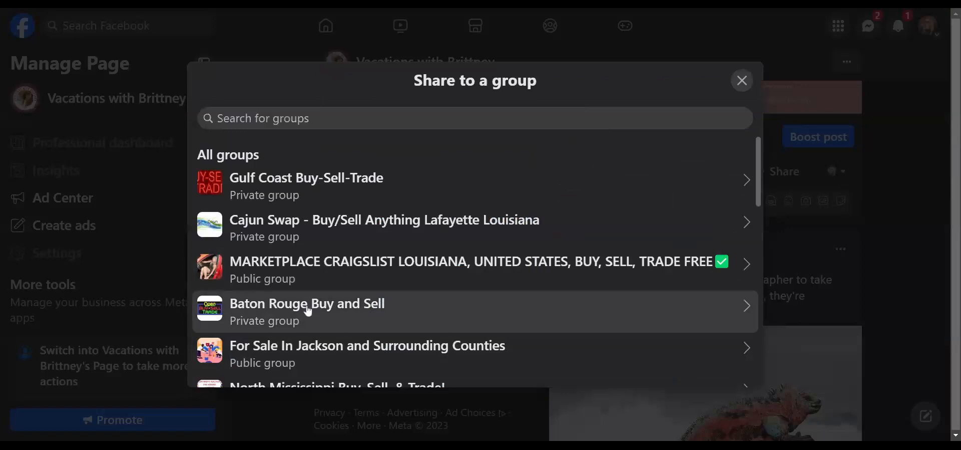
{"action": "left_click", "coordinate": [309, 309]}
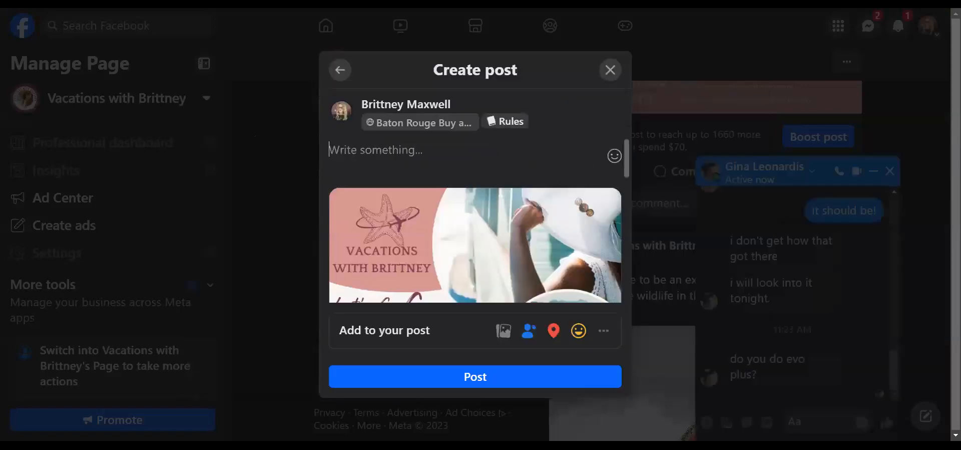
{"action": "key", "text": "ctrl+v"}
{"action": "left_click", "coordinate": [482, 384]}
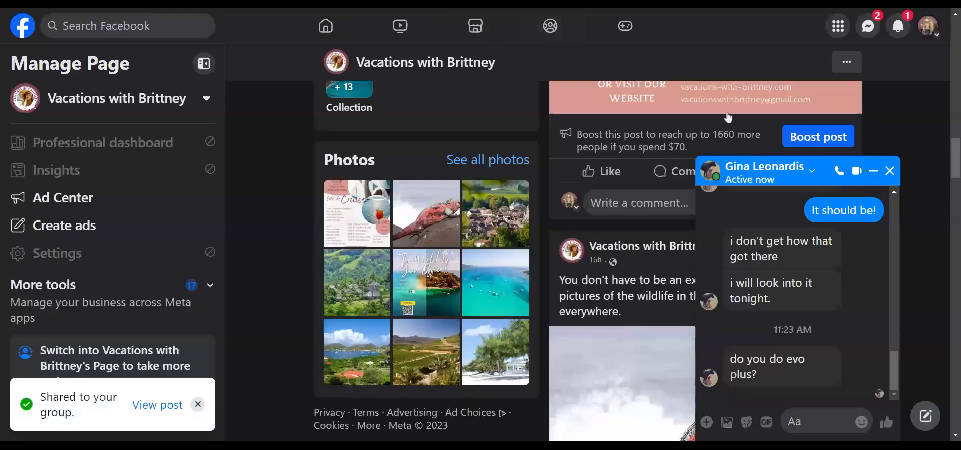
- Close the Messenger chat and go from Home to the personal profile
{"action": "left_click", "coordinate": [893, 173]}
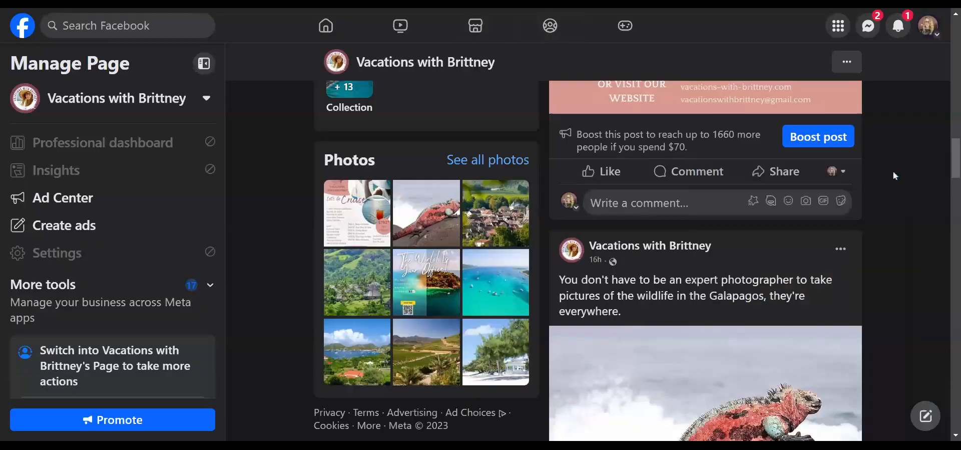
{"action": "scroll", "coordinate": [904, 224], "scroll_direction": "up", "scroll_amount": 8}
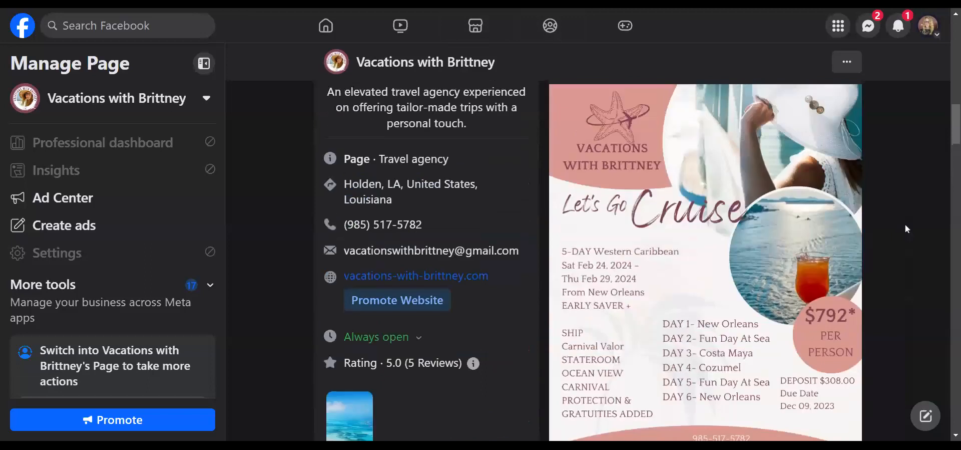
{"action": "scroll", "coordinate": [906, 224], "scroll_direction": "up", "scroll_amount": 2}
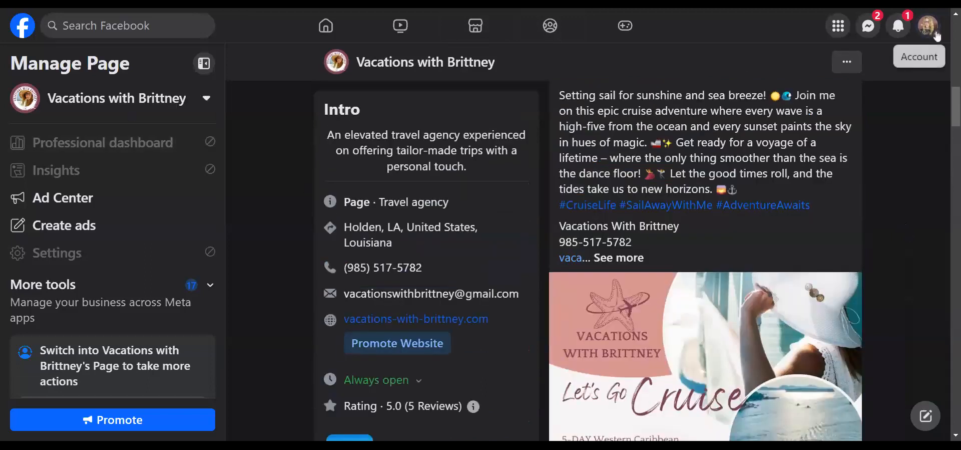
{"action": "left_click", "coordinate": [331, 28]}
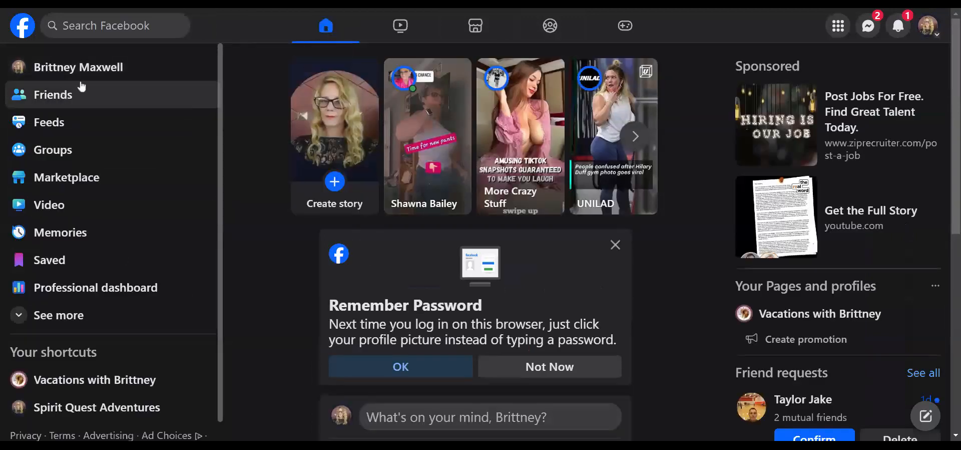
{"action": "left_click", "coordinate": [86, 71]}
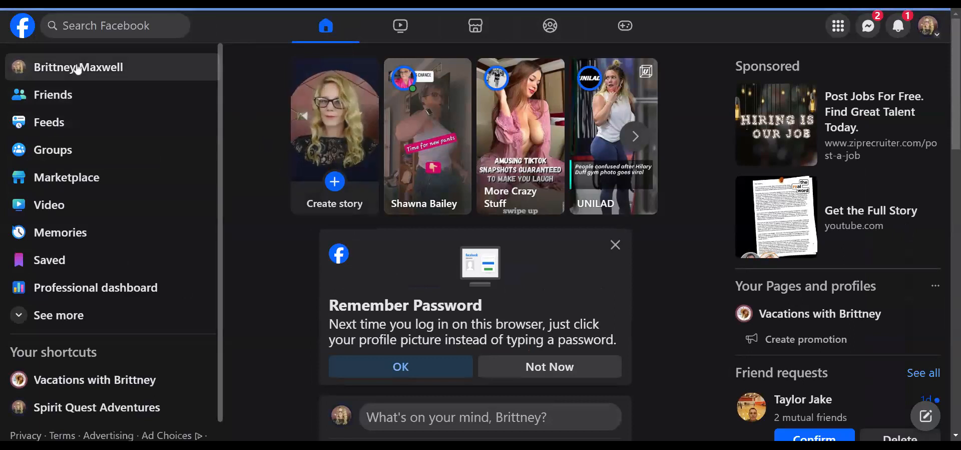
- Locate the cruise flyer post on the profile and expand its full caption with See more
{"action": "scroll", "coordinate": [561, 239], "scroll_direction": "down", "scroll_amount": 6}
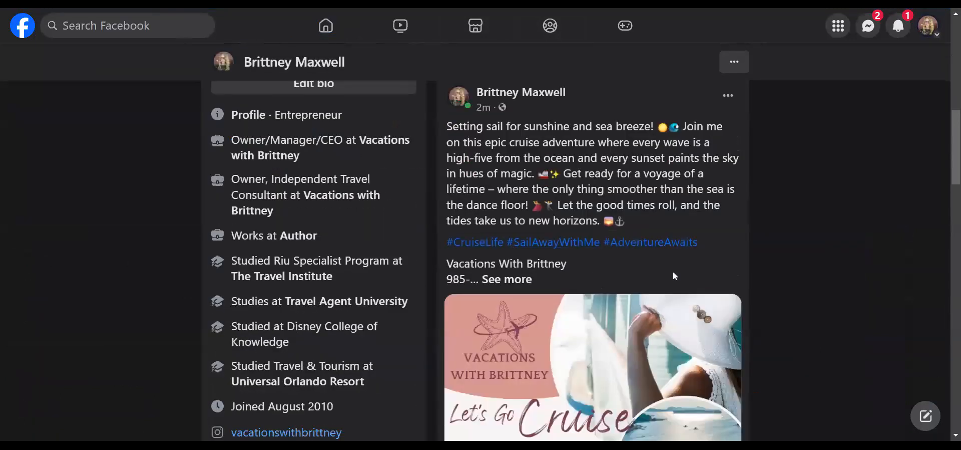
{"action": "scroll", "coordinate": [674, 276], "scroll_direction": "down", "scroll_amount": 2}
{"action": "scroll", "coordinate": [694, 279], "scroll_direction": "down", "scroll_amount": 5}
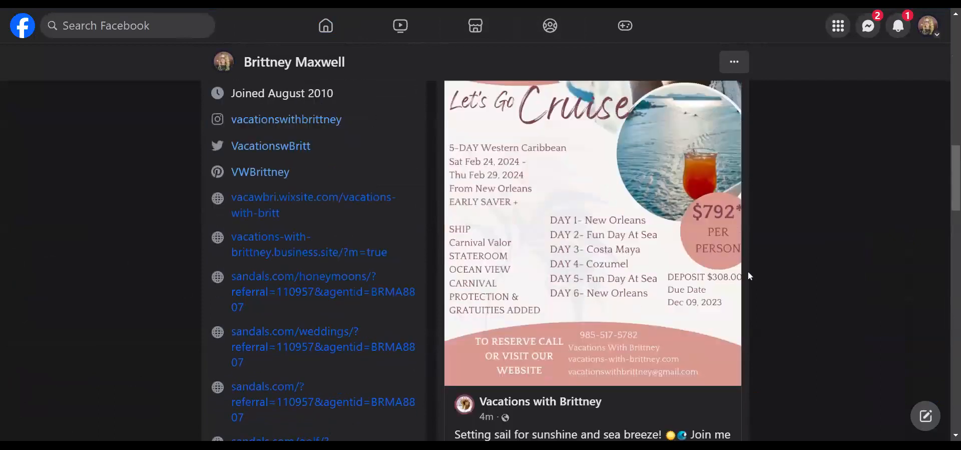
{"action": "scroll", "coordinate": [790, 309], "scroll_direction": "up", "scroll_amount": 2}
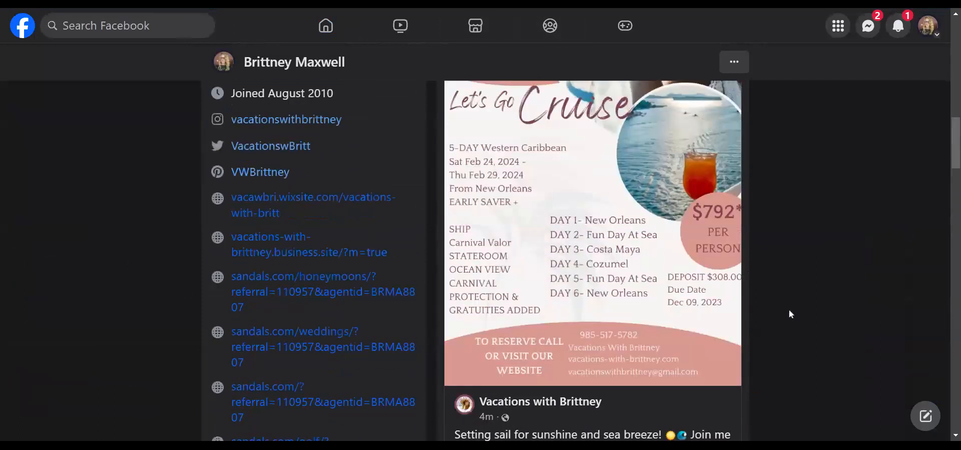
{"action": "scroll", "coordinate": [788, 310], "scroll_direction": "down", "scroll_amount": 2}
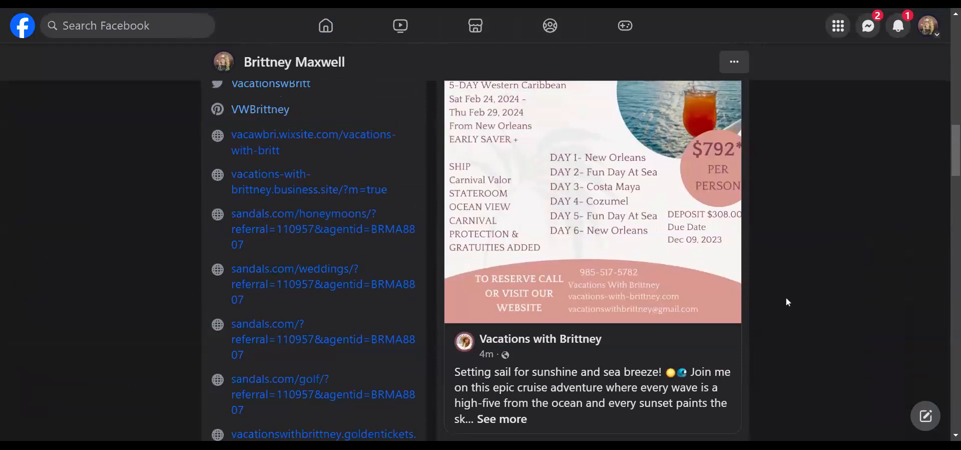
{"action": "scroll", "coordinate": [785, 299], "scroll_direction": "up", "scroll_amount": 2}
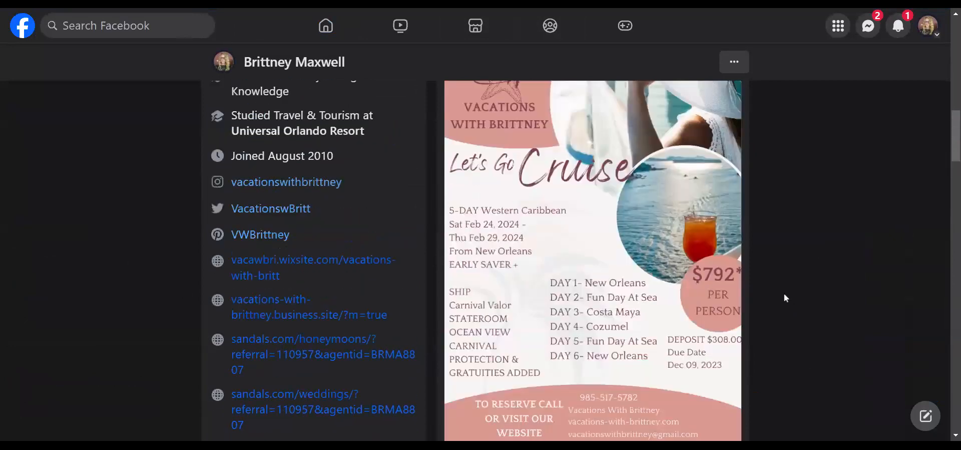
{"action": "scroll", "coordinate": [635, 314], "scroll_direction": "up", "scroll_amount": 3}
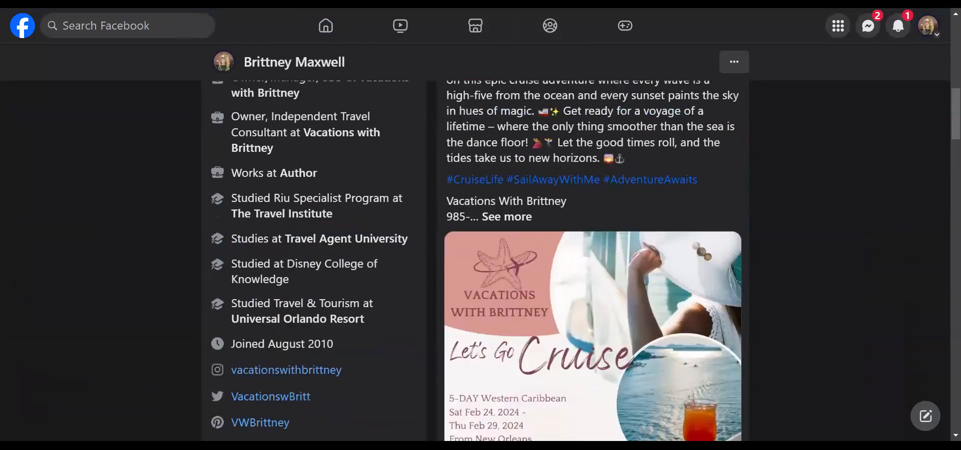
{"action": "left_click", "coordinate": [503, 219]}
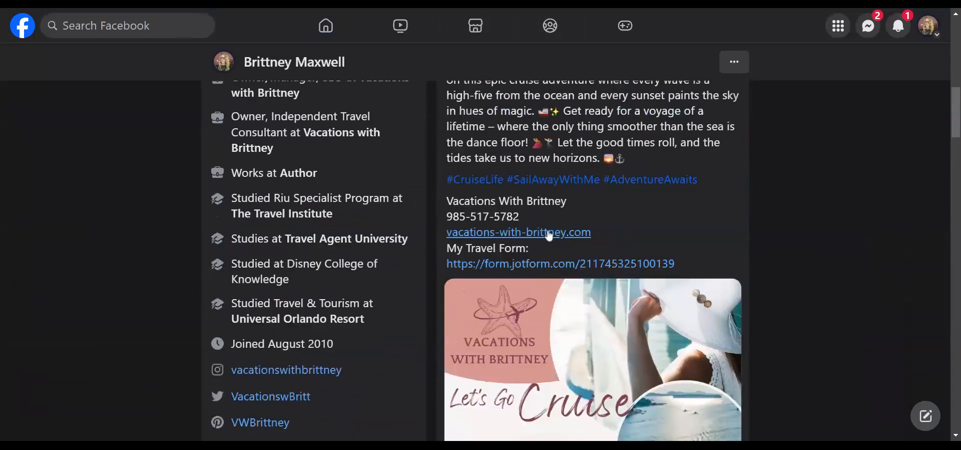
{"action": "scroll", "coordinate": [746, 245], "scroll_direction": "up", "scroll_amount": 2}
{"action": "scroll", "coordinate": [751, 245], "scroll_direction": "down", "scroll_amount": 6}
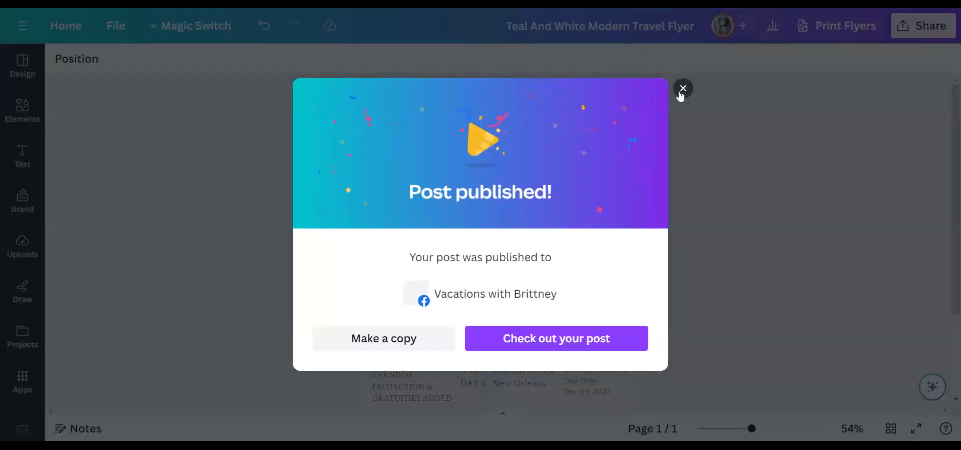
- Close Canva's Post published confirmation, then open and close the File menu without changes
{"action": "left_click", "coordinate": [683, 89]}
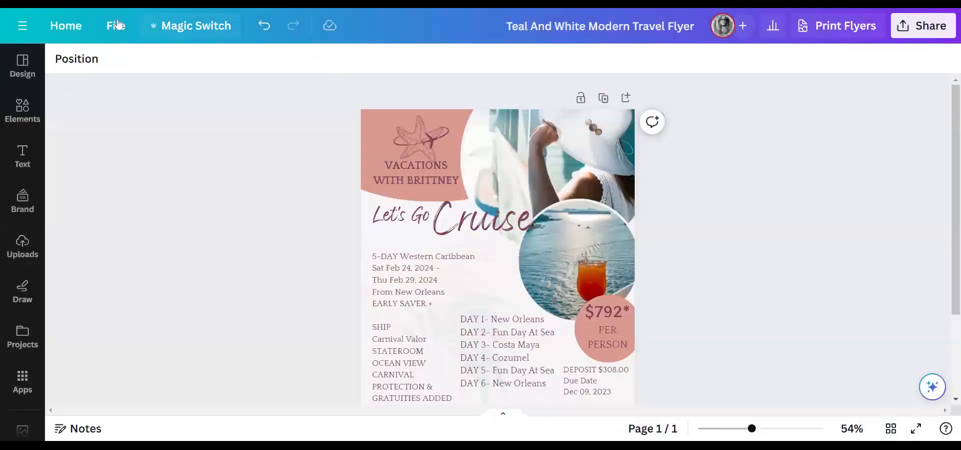
{"action": "left_click", "coordinate": [116, 27]}
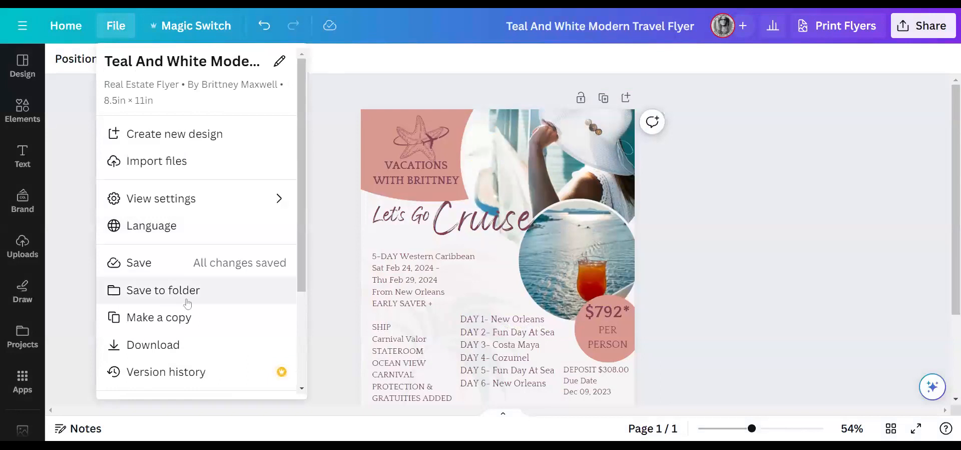
{"action": "left_click", "coordinate": [191, 318]}
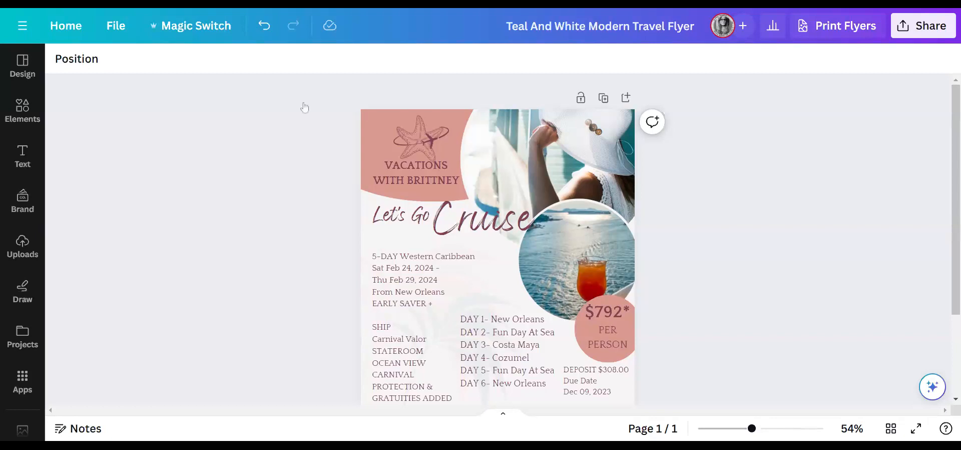
{"action": "left_click", "coordinate": [120, 27]}
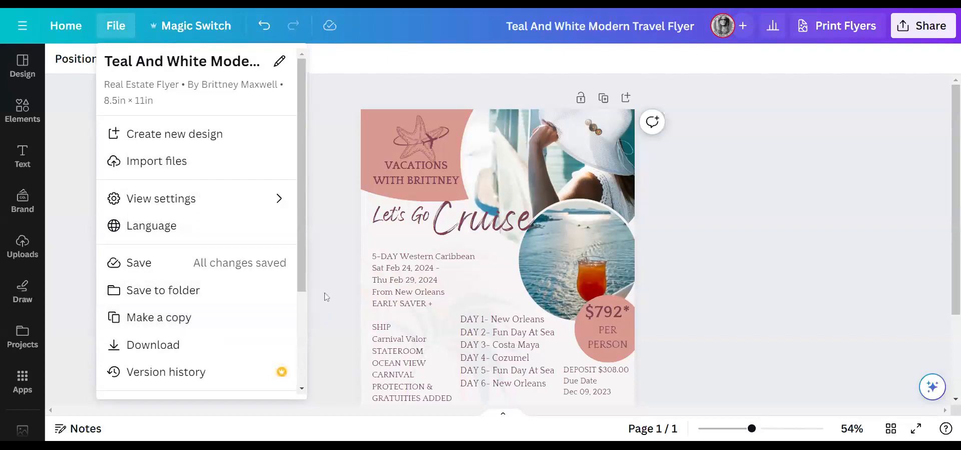
{"action": "scroll", "coordinate": [328, 298], "scroll_direction": "down", "scroll_amount": 2}
{"action": "scroll", "coordinate": [712, 332], "scroll_direction": "up", "scroll_amount": 2}
{"action": "scroll", "coordinate": [722, 293], "scroll_direction": "down", "scroll_amount": 2}
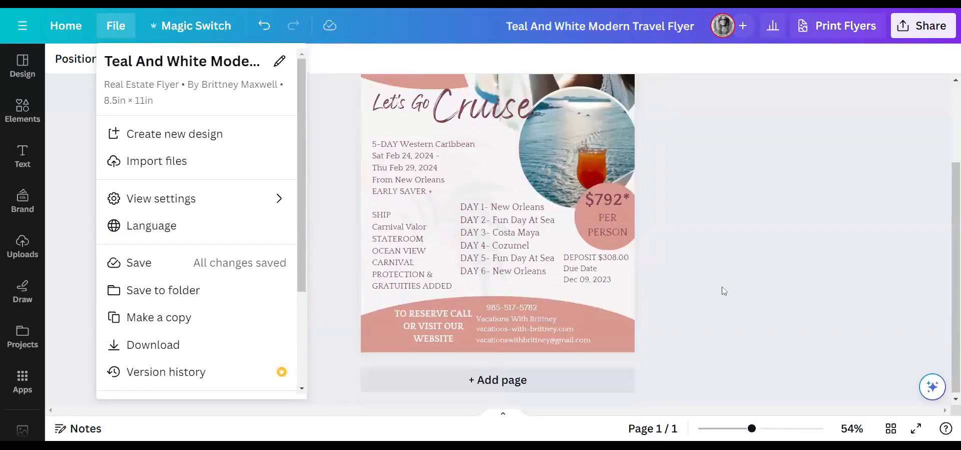
{"action": "scroll", "coordinate": [723, 289], "scroll_direction": "up", "scroll_amount": 1}
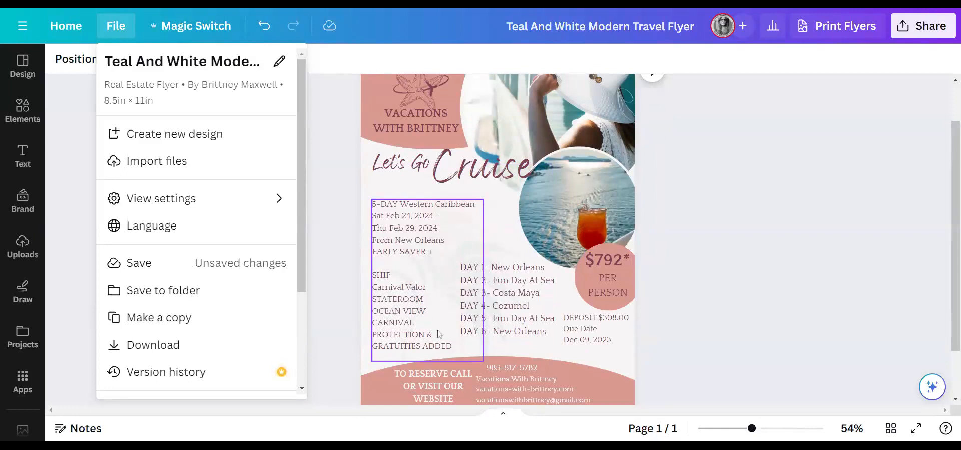
{"action": "left_click", "coordinate": [339, 237]}
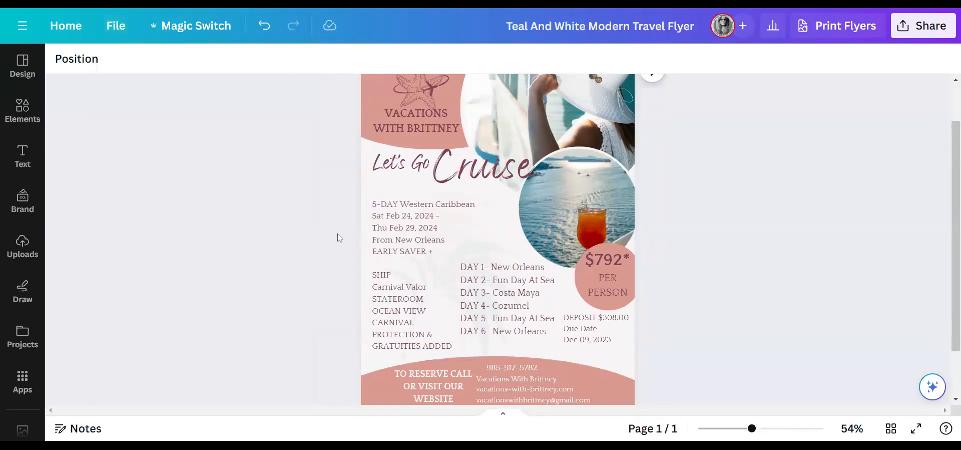